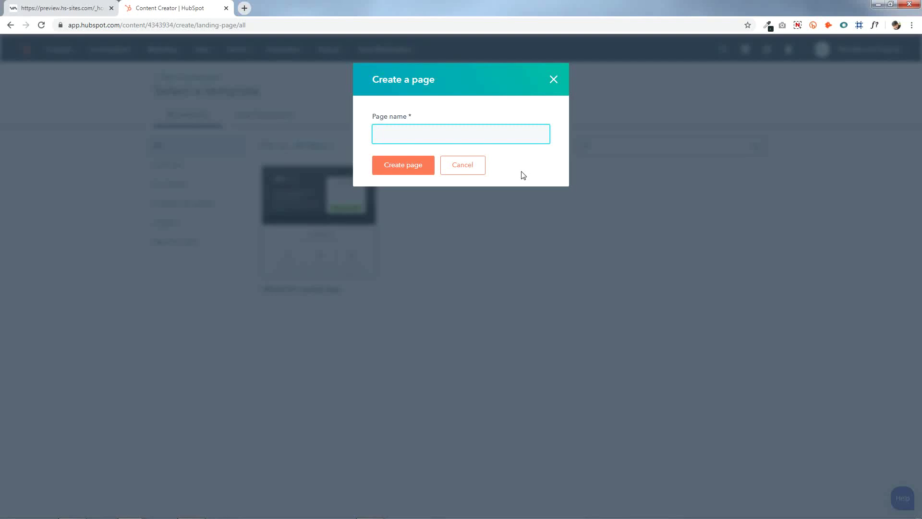
# Step: Create a landing page named 49 and look through its template sections from the banner down to the testimonials
pyautogui.write('49')
pyautogui.click(382, 171)
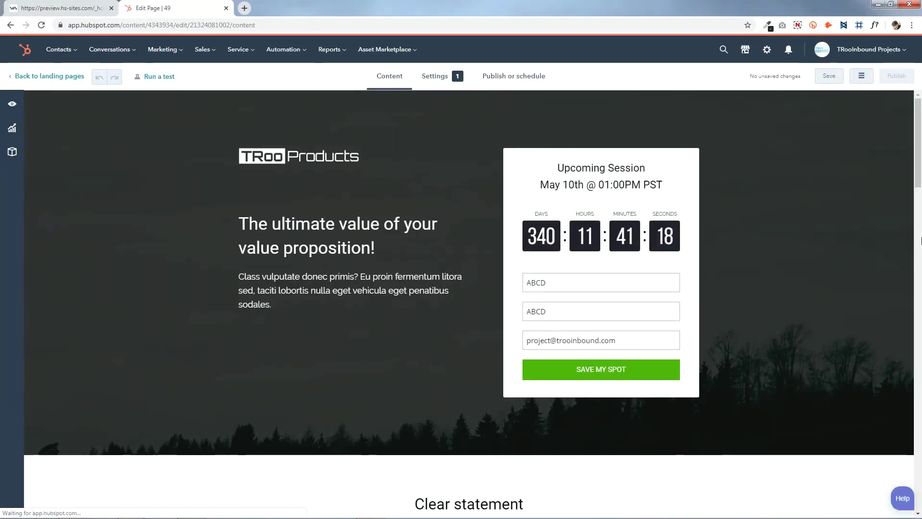
pyautogui.scroll(-20, 920, 241)
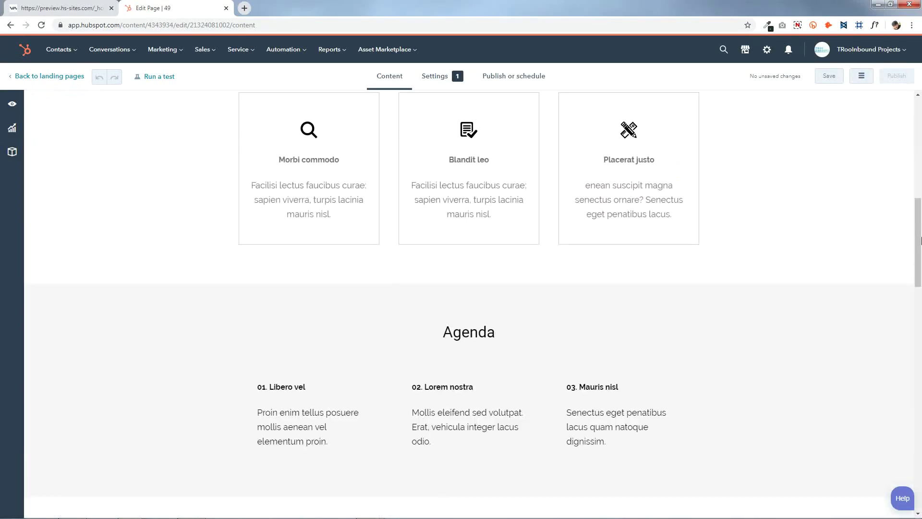
pyautogui.scroll(-5, 920, 240)
pyautogui.scroll(15, 920, 240)
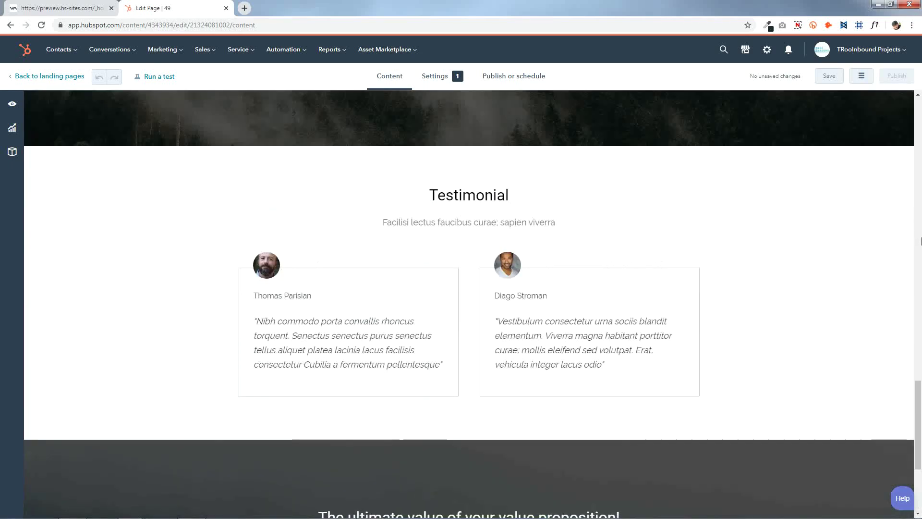
pyautogui.scroll(5, 920, 241)
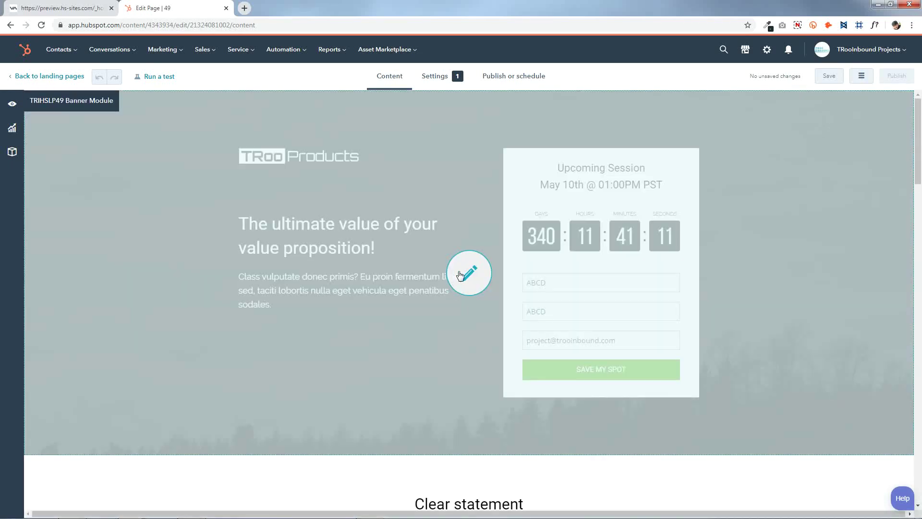
# Step: Remove the banner module's background image, set its overlay color opacity to 0%, and save the module
pyautogui.click(463, 267)
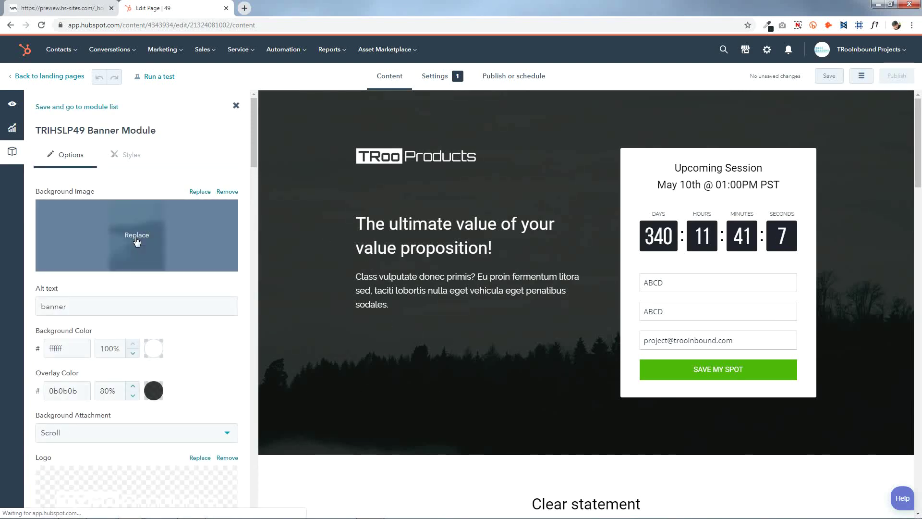
pyautogui.click(233, 192)
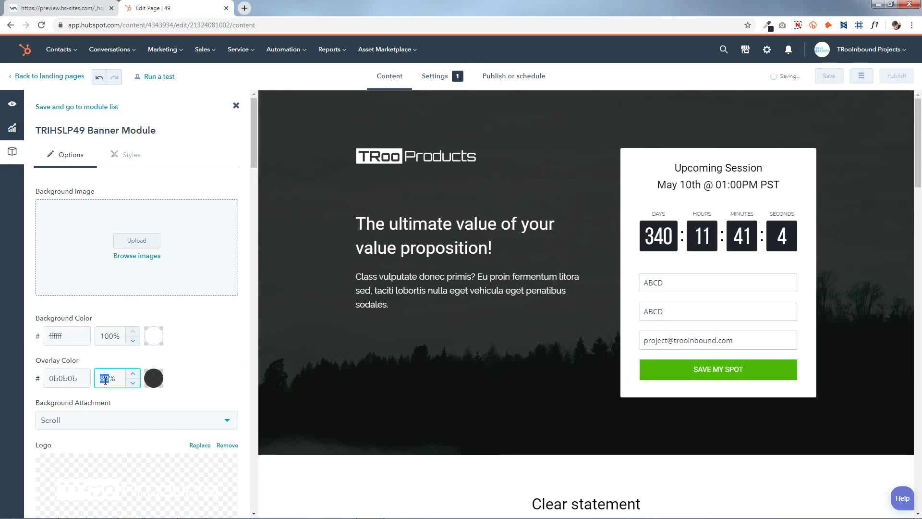
pyautogui.write('0')
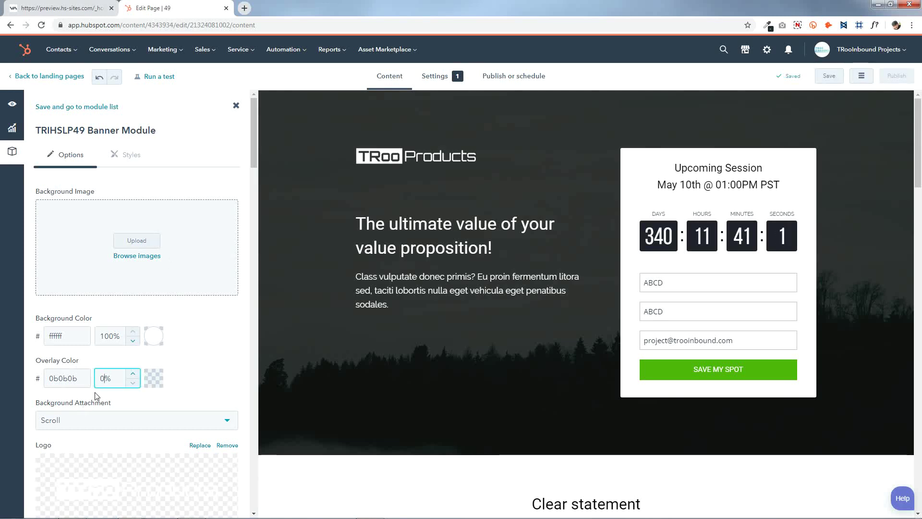
pyautogui.click(182, 385)
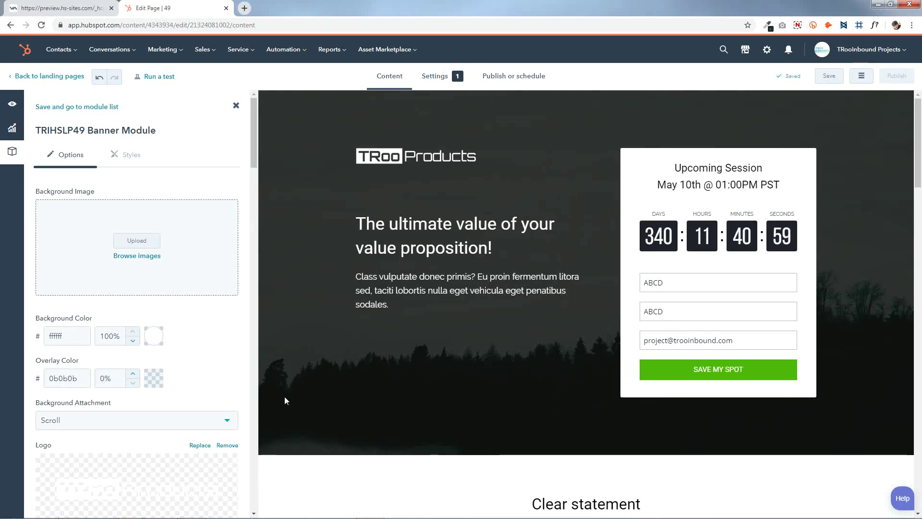
pyautogui.scroll(-20, 192, 412)
pyautogui.scroll(-10, 192, 412)
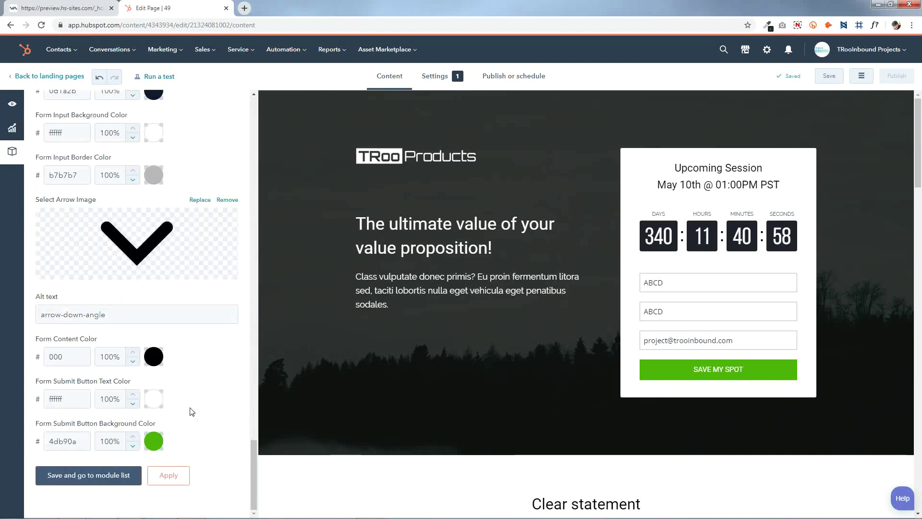
pyautogui.click(128, 476)
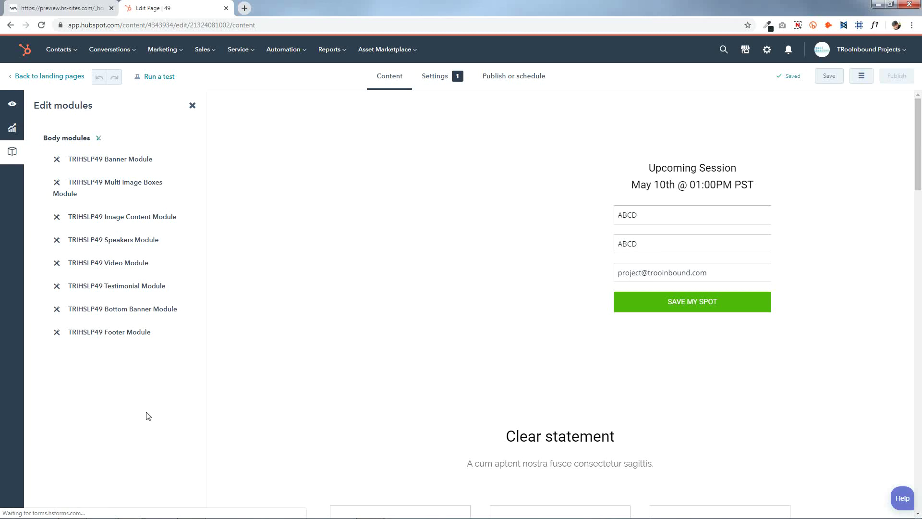
# Step: Reopen the banner module's options, switch to the LP - 49.txt notes in Notepad, and copy the first background color code, 1E2D32
pyautogui.moveTo(495, 228)
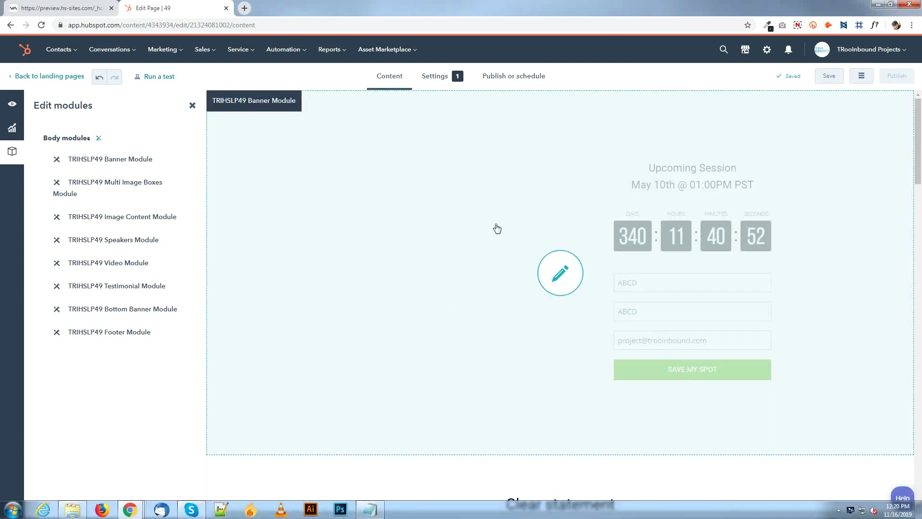
pyautogui.click(544, 259)
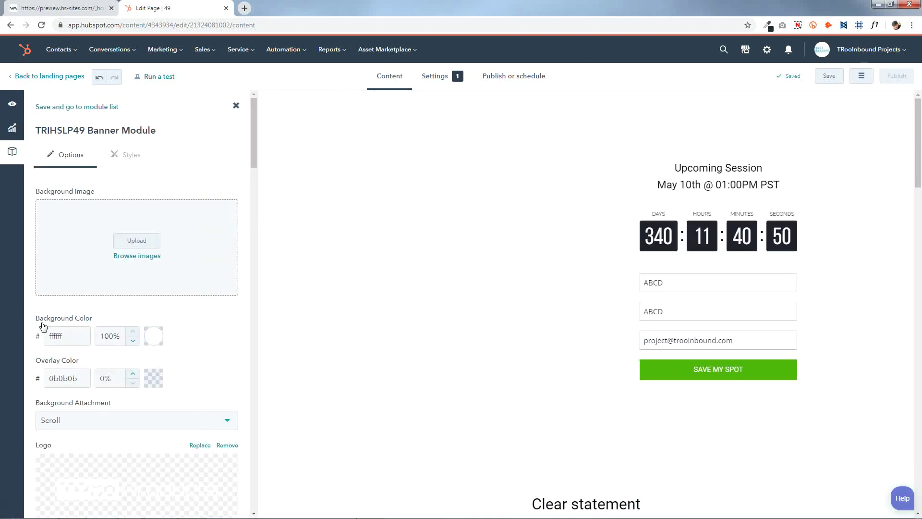
pyautogui.doubleClick(56, 336)
pyautogui.click(370, 509)
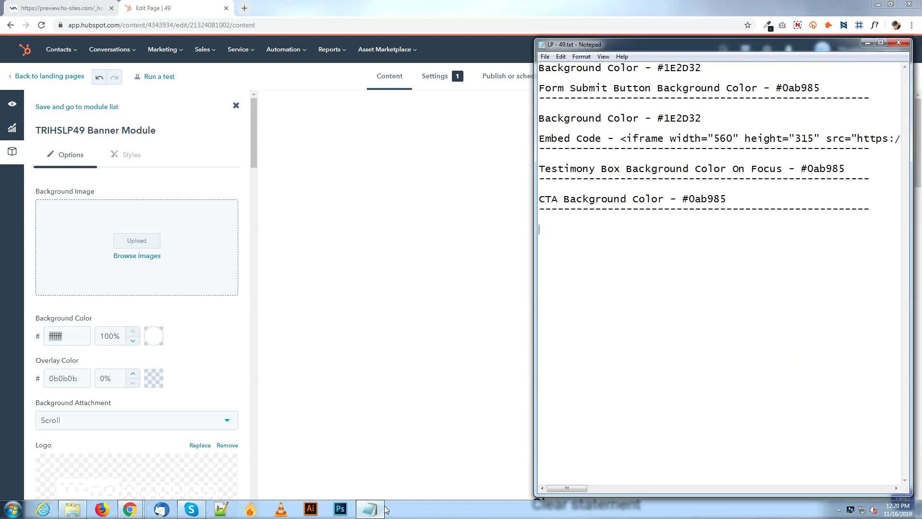
pyautogui.click(365, 511)
pyautogui.click(365, 511)
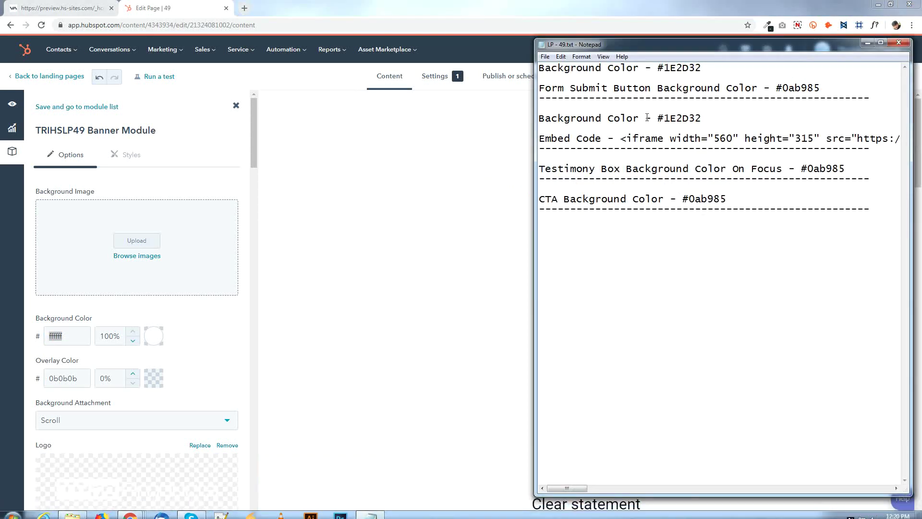
pyautogui.moveTo(663, 68); pyautogui.dragTo(716, 67)
pyautogui.rightClick(690, 67)
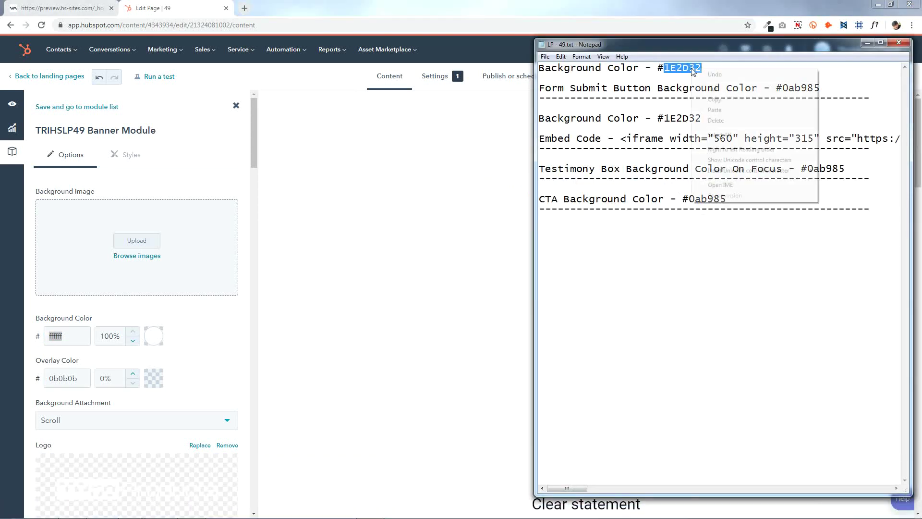
pyautogui.click(710, 100)
# Step: Set the banner module's background color to the copied code 1E2D32 and save the module
pyautogui.rightClick(62, 336)
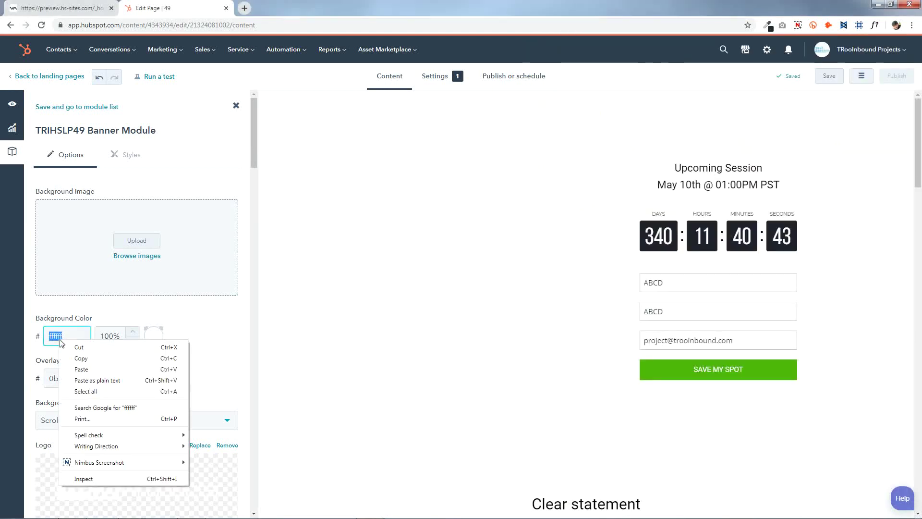
pyautogui.click(79, 369)
pyautogui.scroll(-20, 184, 353)
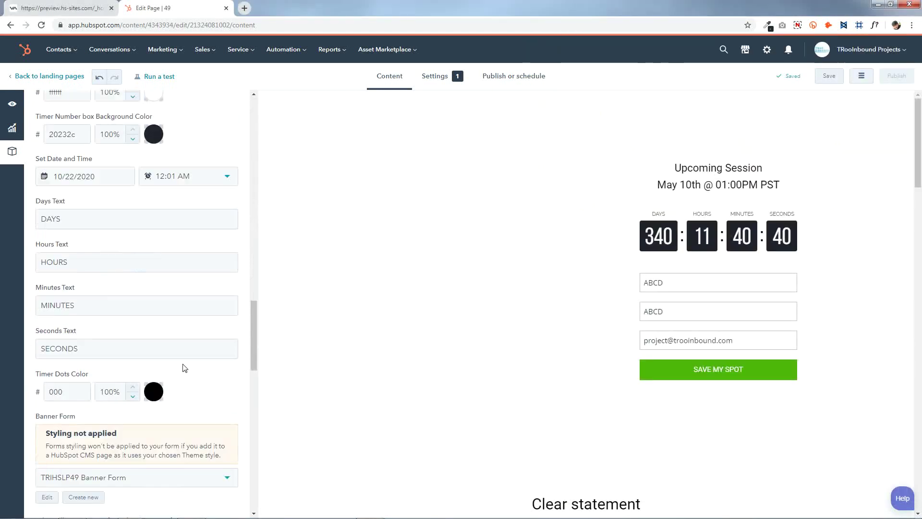
pyautogui.click(139, 480)
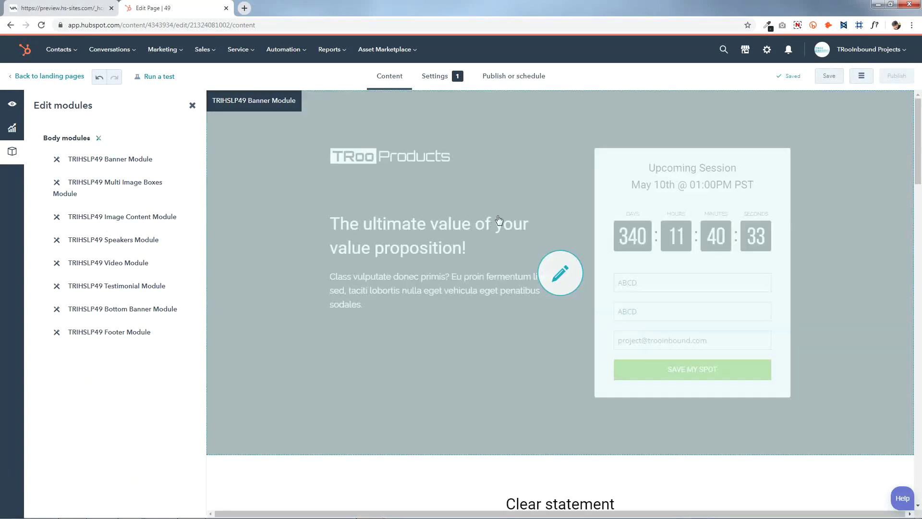
# Step: Reopen the banner module's options and set the overlay color opacity to 80%
pyautogui.click(515, 214)
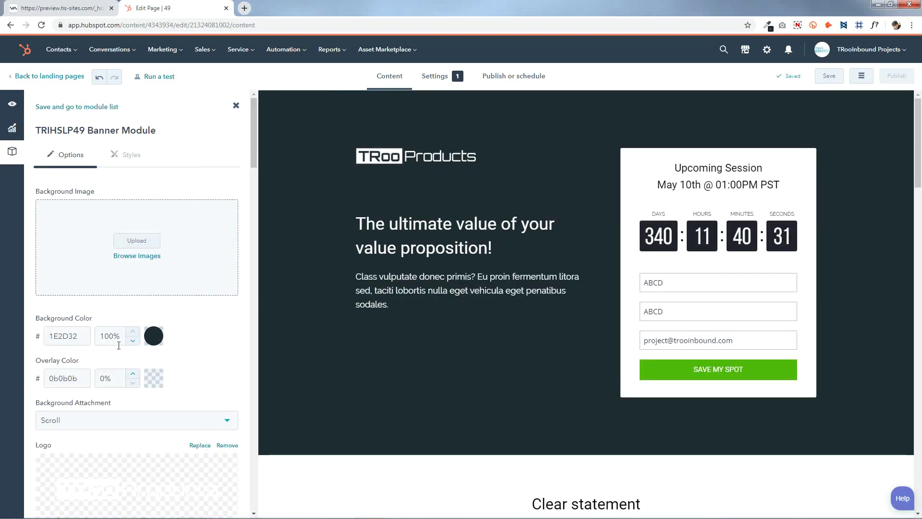
pyautogui.click(155, 379)
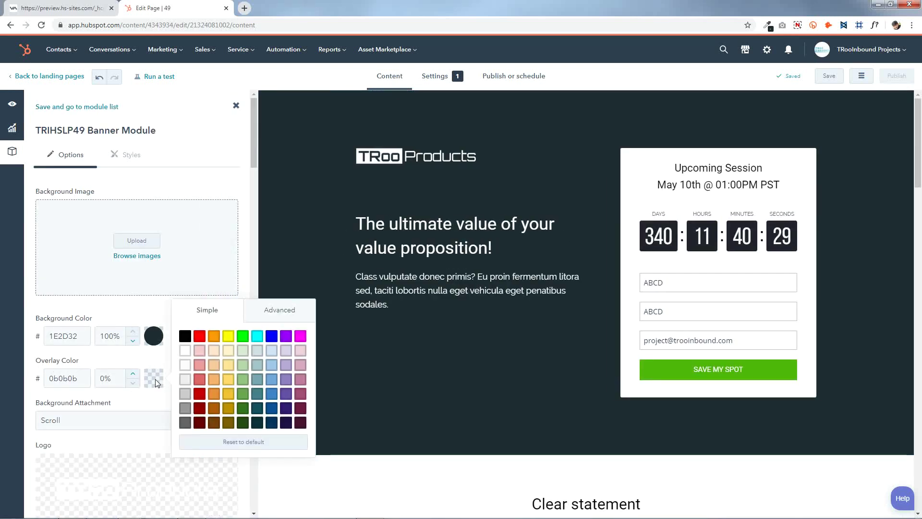
pyautogui.click(153, 378)
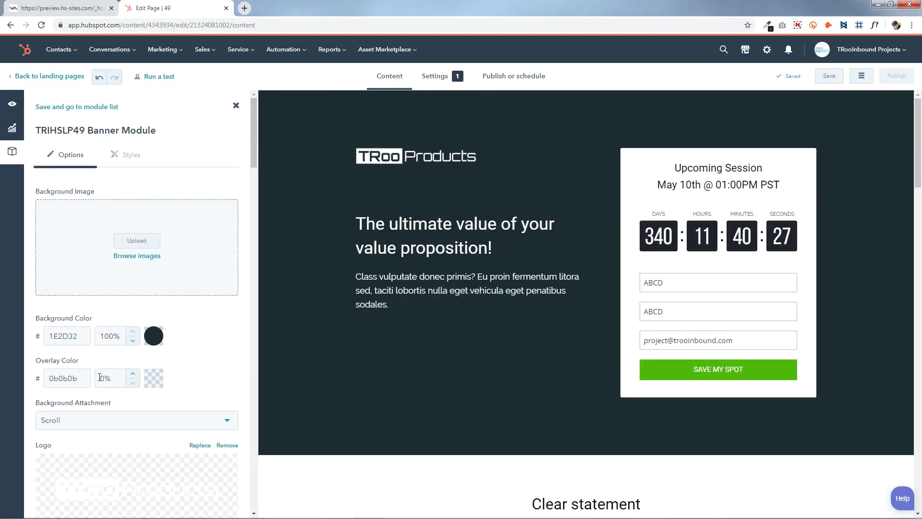
pyautogui.doubleClick(102, 377)
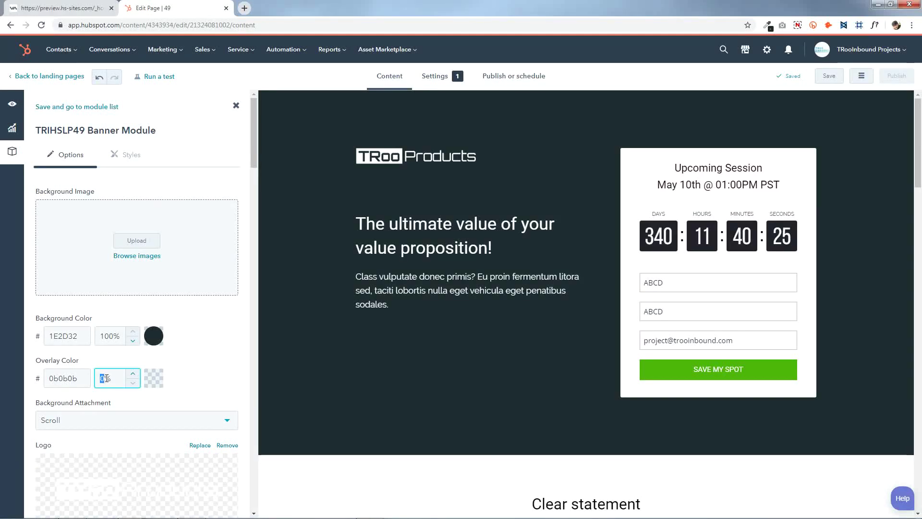
pyautogui.write('80')
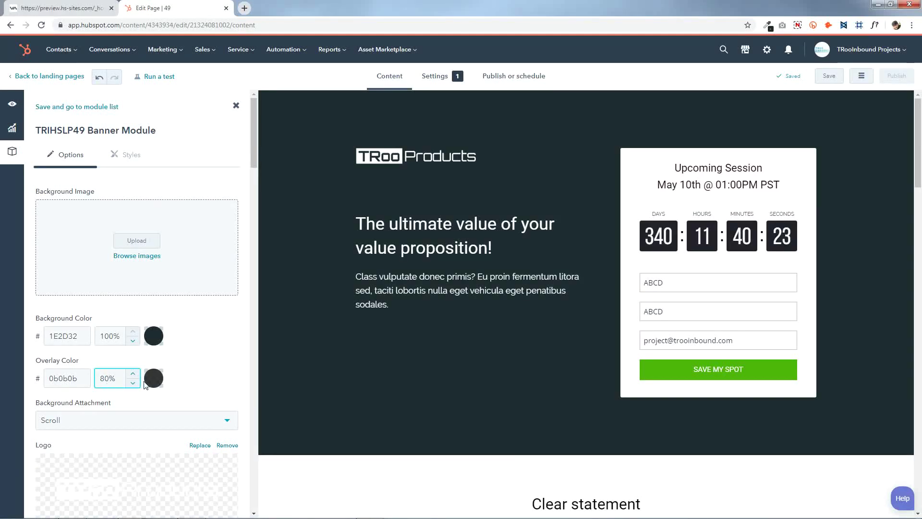
# Step: Use the recent image of the house on a rocky shore as the banner's background image and save the module
pyautogui.click(134, 240)
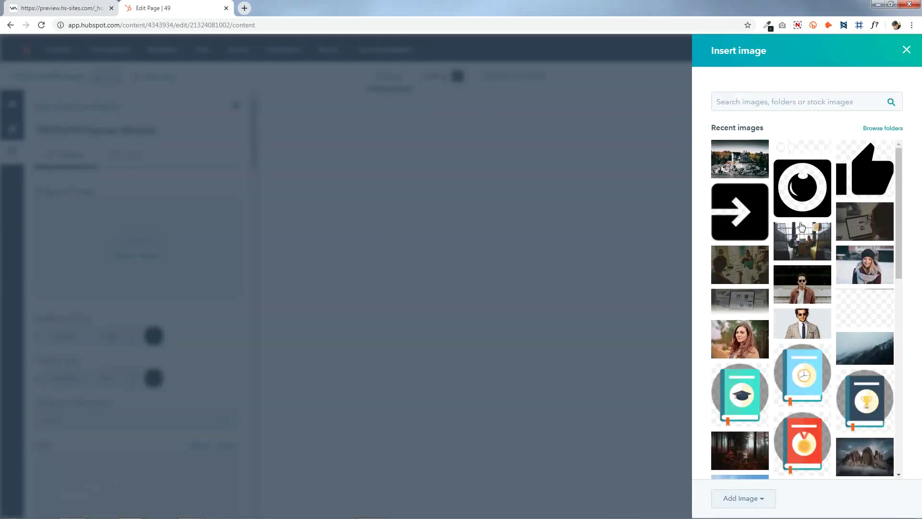
pyautogui.click(738, 156)
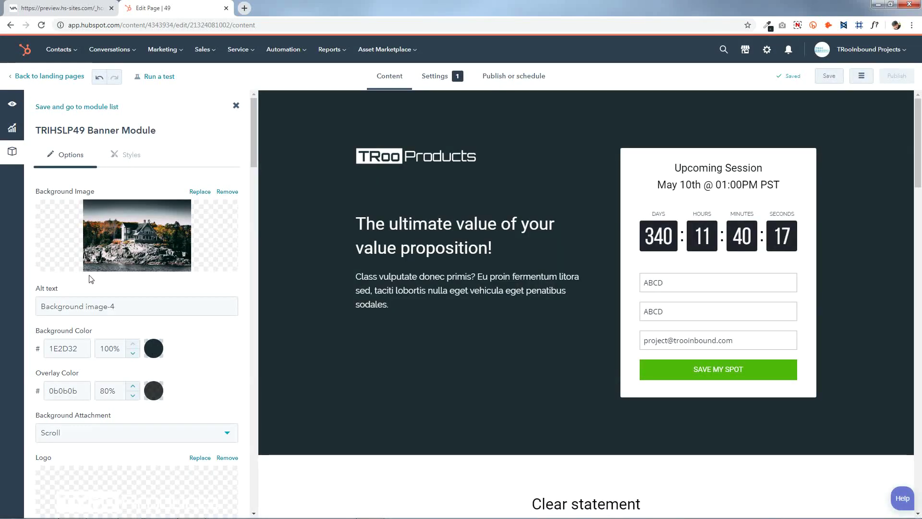
pyautogui.scroll(-20, 175, 398)
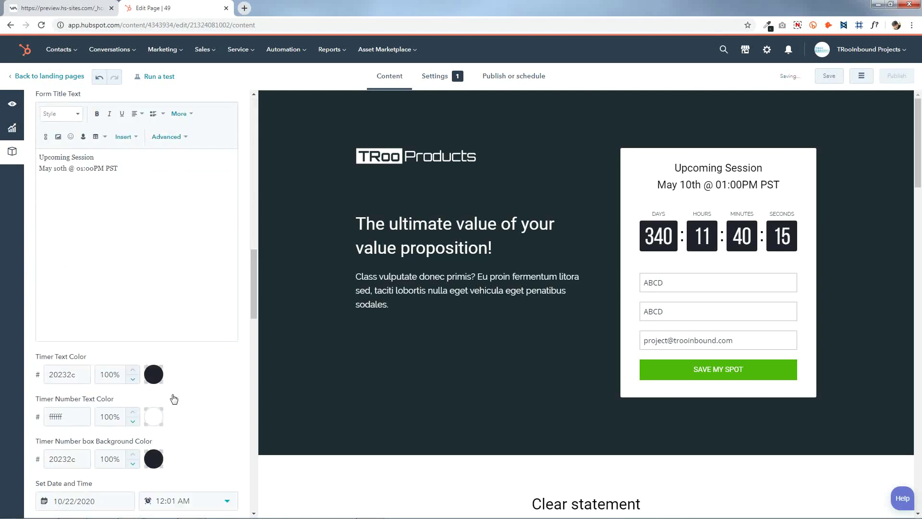
pyautogui.click(169, 475)
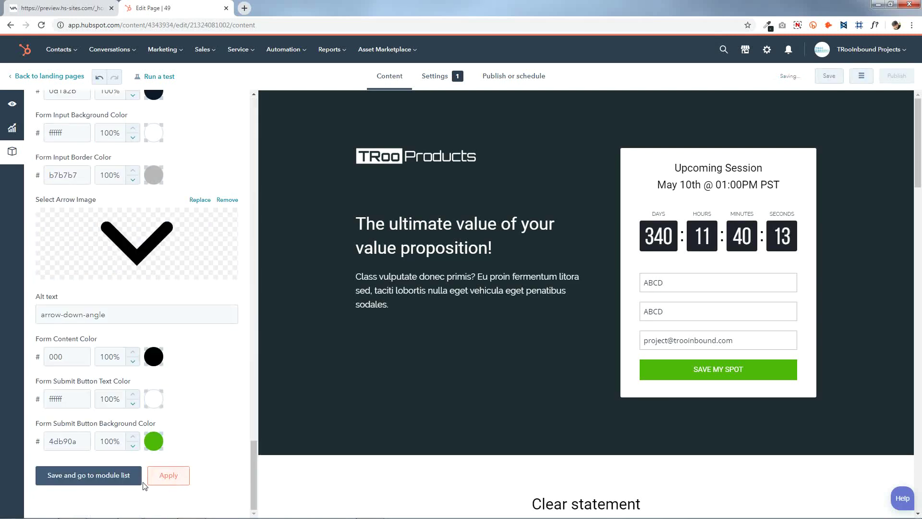
pyautogui.click(123, 485)
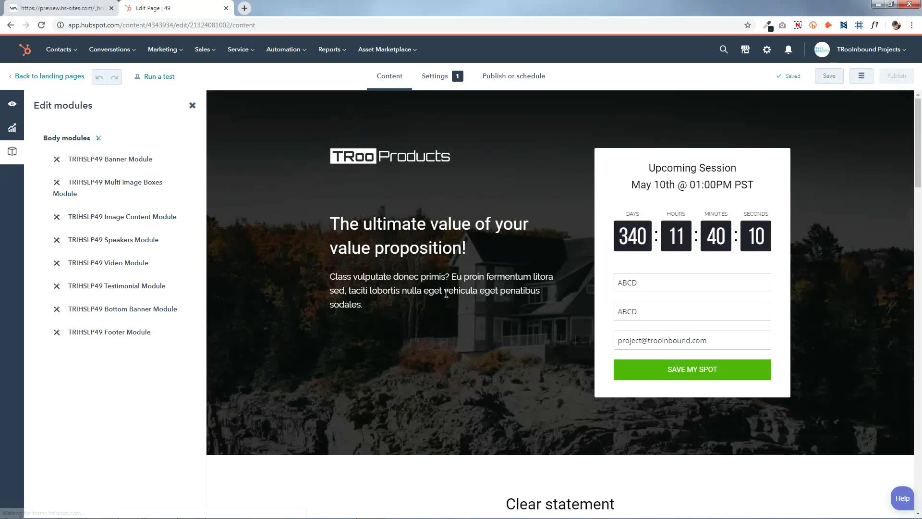
# Step: Check the banner module's Background Attachment choices, look through the remaining options, and save the module
pyautogui.moveTo(539, 283)
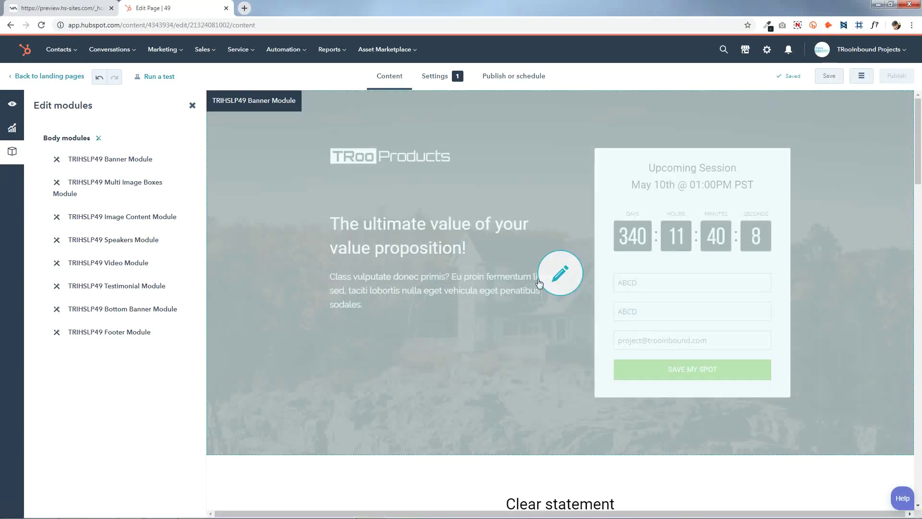
pyautogui.click(455, 281)
pyautogui.scroll(-2, 84, 284)
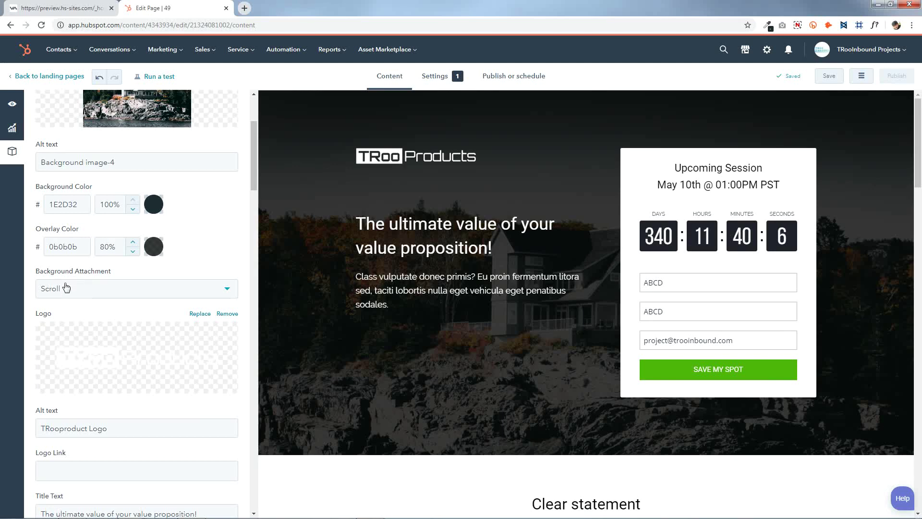
pyautogui.click(66, 287)
pyautogui.click(60, 336)
pyautogui.scroll(-10, 68, 342)
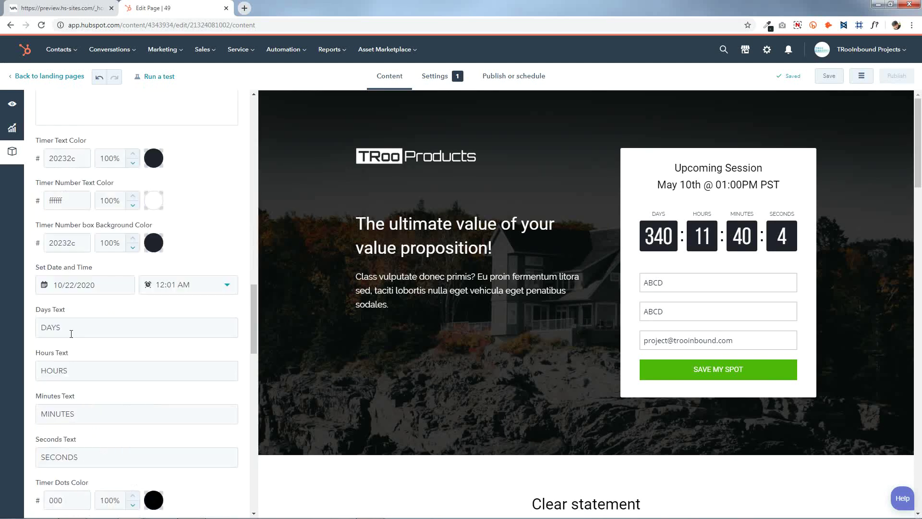
pyautogui.scroll(-15, 72, 334)
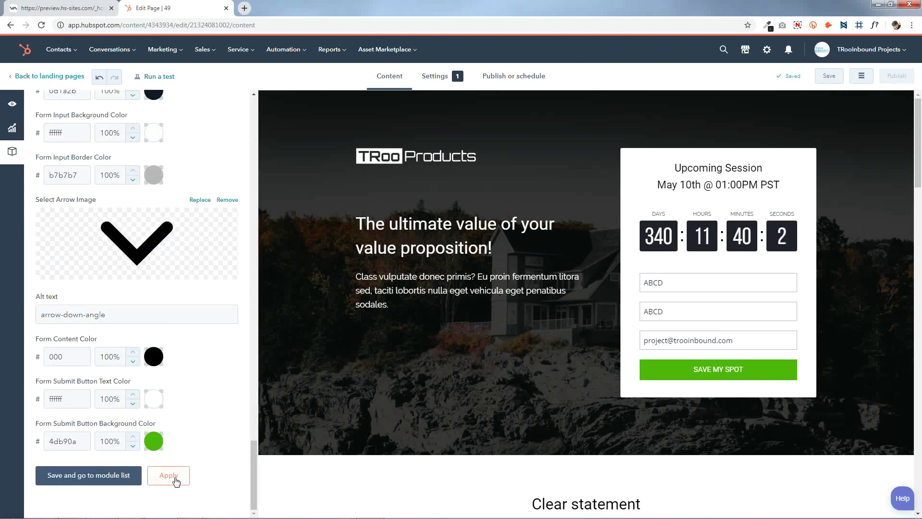
pyautogui.click(124, 478)
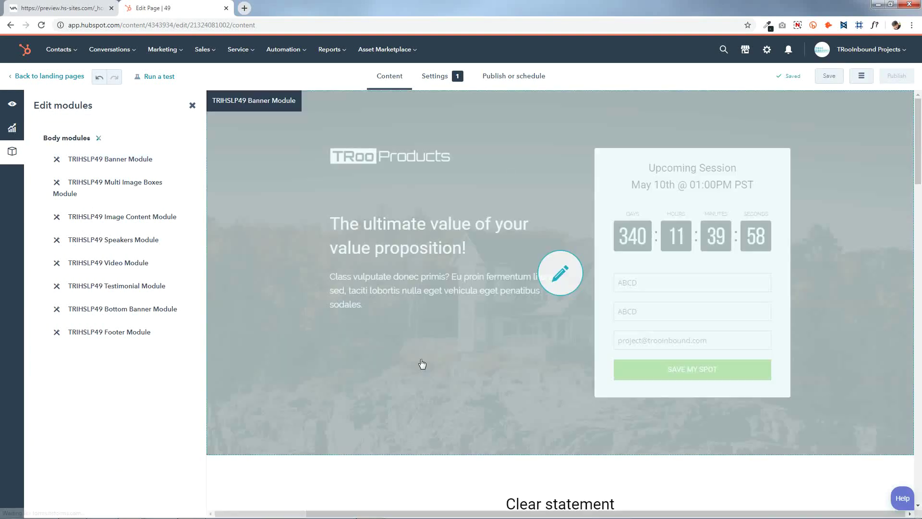
# Step: Open the banner module's options, set its Background Attachment to Fixed, and save the module
pyautogui.click(579, 297)
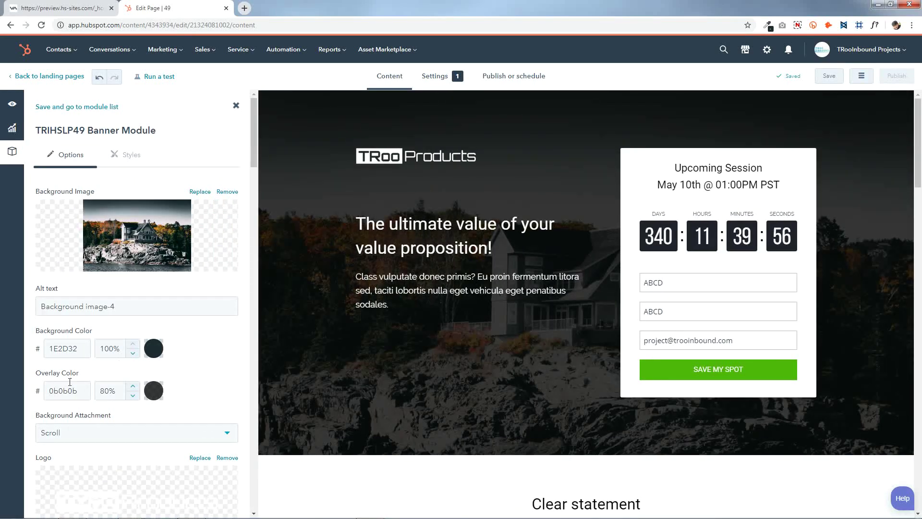
pyautogui.scroll(-3, 365, 398)
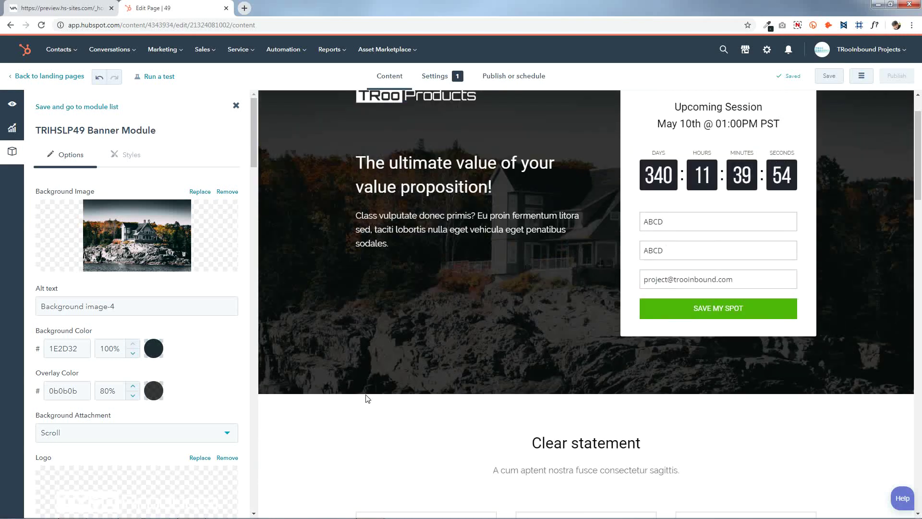
pyautogui.scroll(3, 365, 398)
pyautogui.click(65, 436)
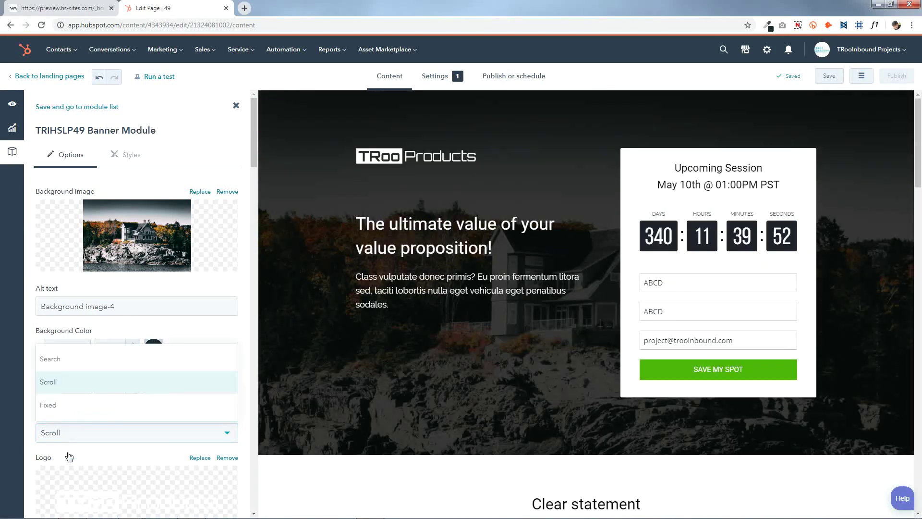
pyautogui.click(62, 404)
pyautogui.scroll(-10, 64, 402)
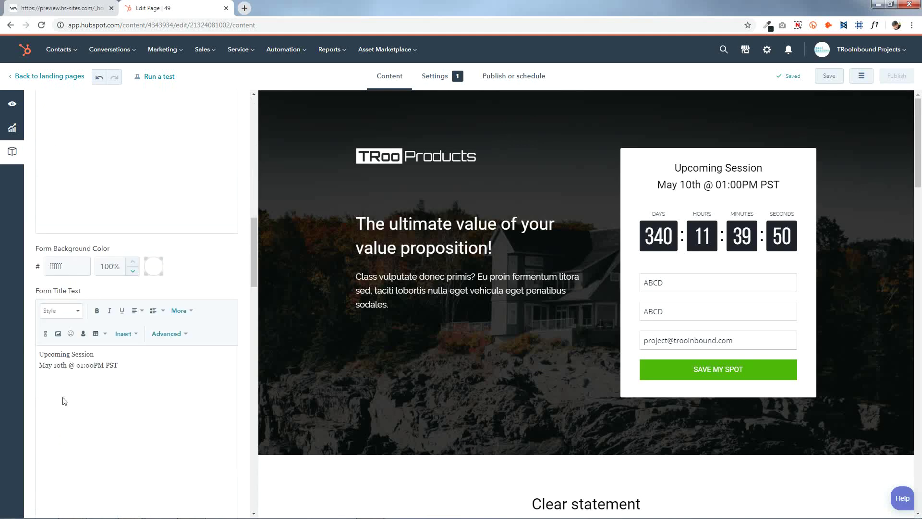
pyautogui.scroll(-10, 65, 402)
pyautogui.click(175, 475)
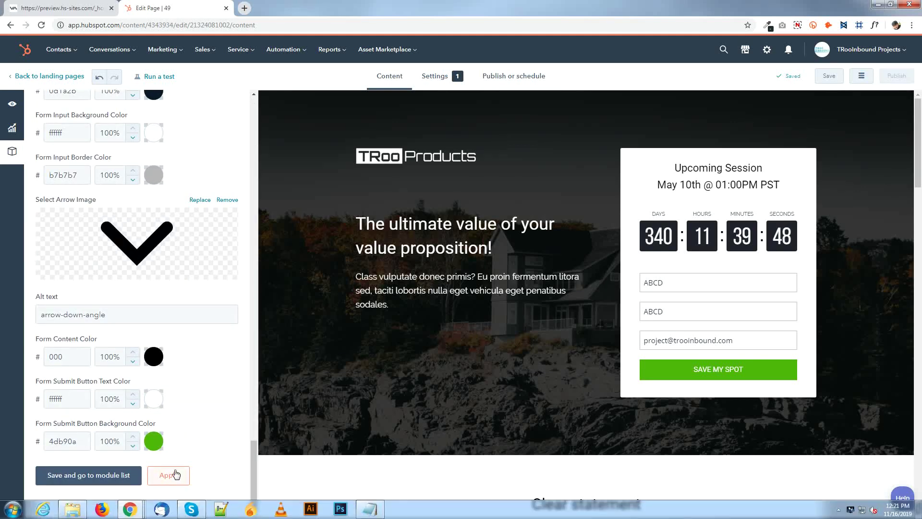
pyautogui.click(135, 475)
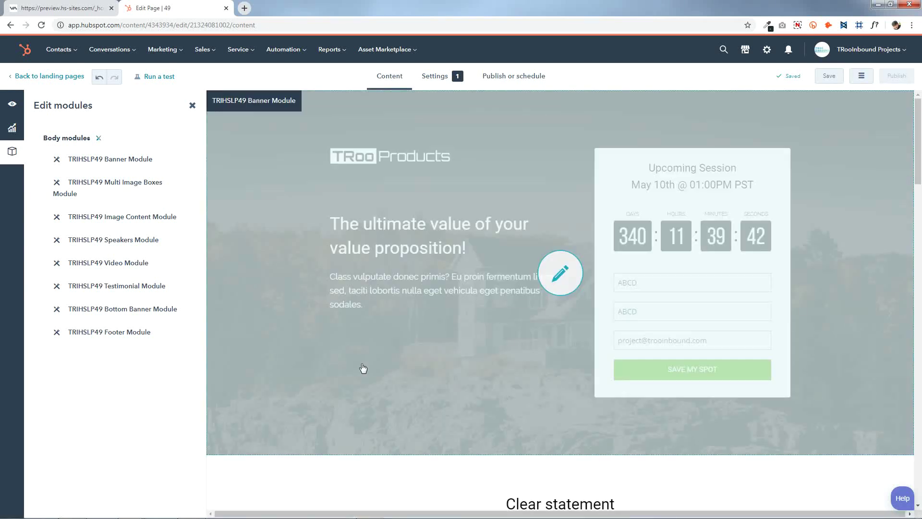
# Step: Reopen the banner module's options and set its Background Attachment to Scroll
pyautogui.click(363, 368)
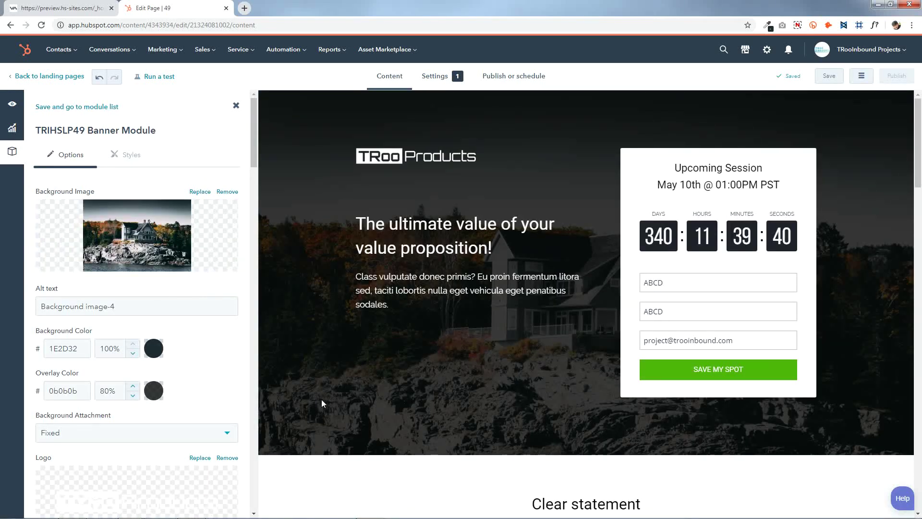
pyautogui.scroll(-2, 338, 402)
pyautogui.scroll(-6, 82, 431)
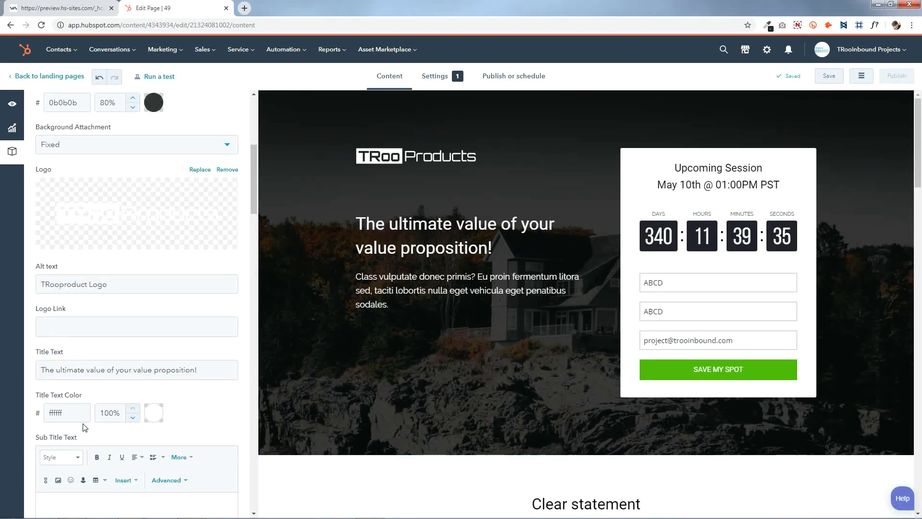
pyautogui.click(76, 145)
pyautogui.click(66, 194)
# Step: Replace the banner's logo with the white Network logo from the recent images
pyautogui.moveTo(134, 210)
pyautogui.click(127, 215)
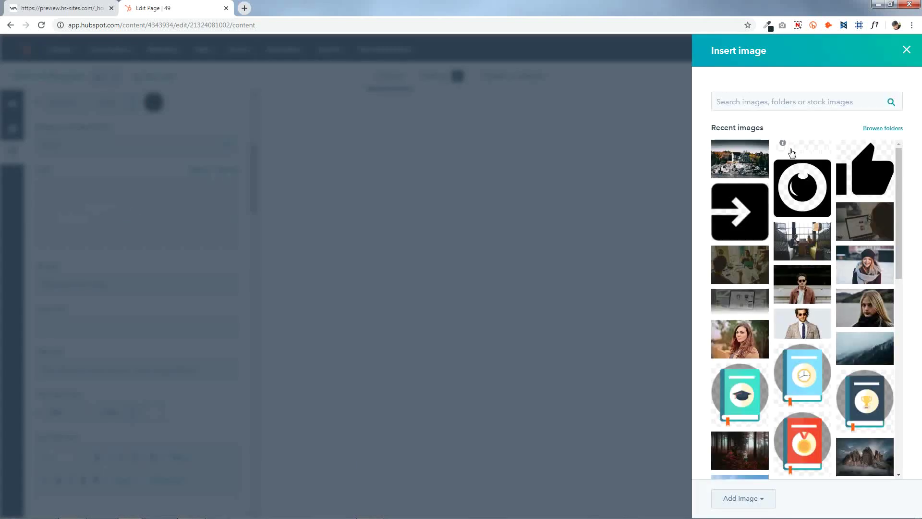
pyautogui.click(785, 152)
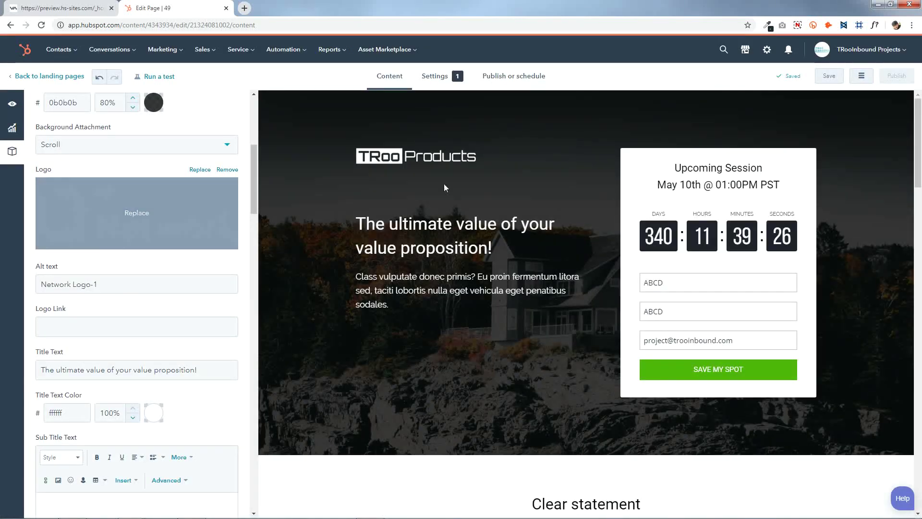
# Step: Examine the banner's Logo Link, Title Text, Title Text Color and Sub Title Text options
pyautogui.click(114, 327)
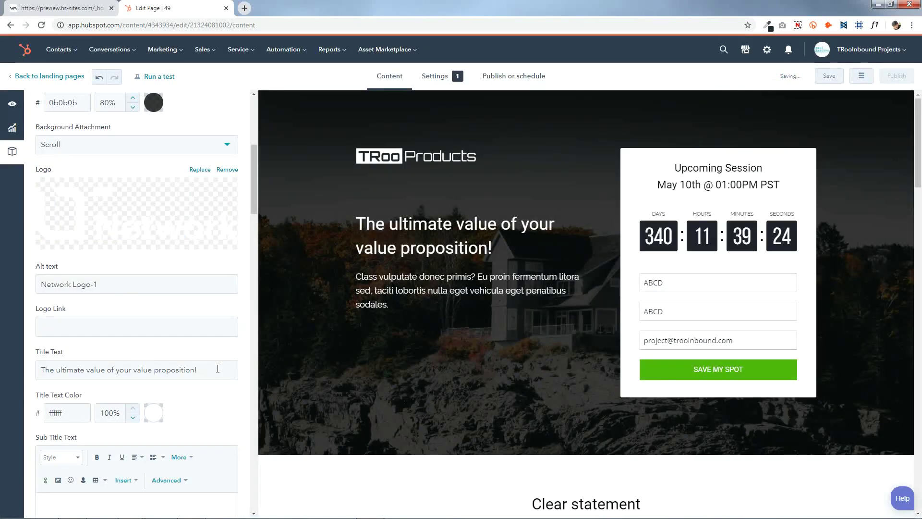
pyautogui.tripleClick(159, 369)
pyautogui.click(225, 369)
pyautogui.scroll(-5, 160, 365)
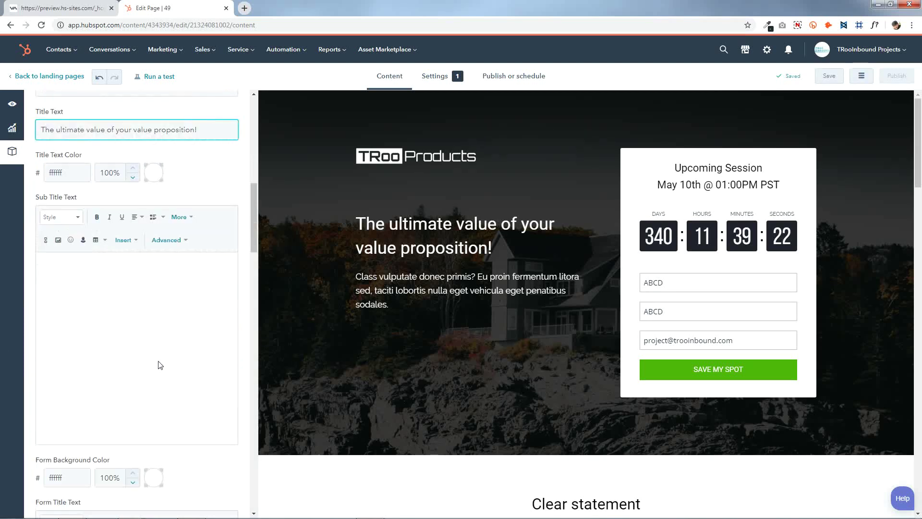
pyautogui.click(155, 174)
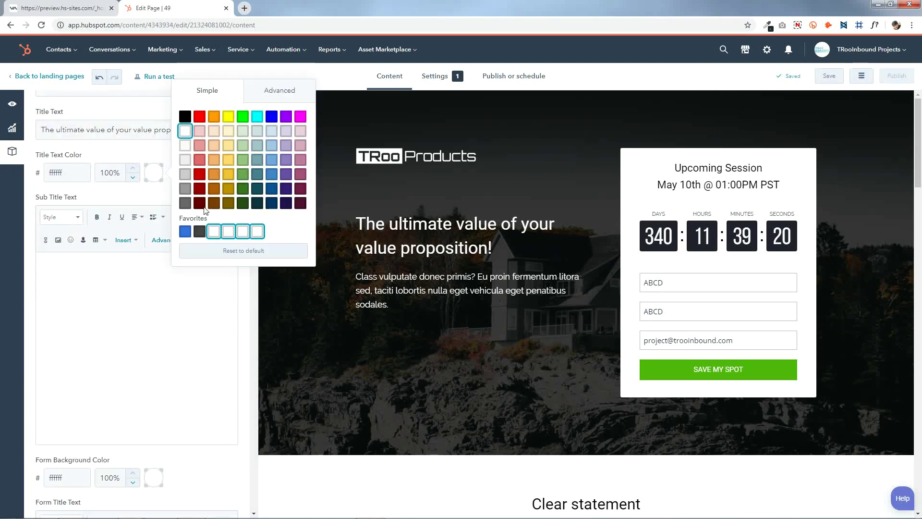
pyautogui.click(183, 266)
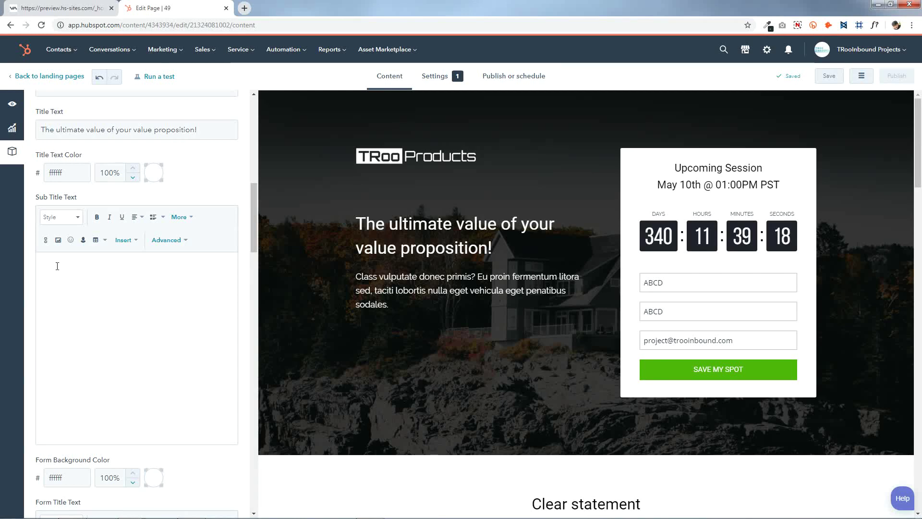
pyautogui.moveTo(40, 259); pyautogui.dragTo(218, 332)
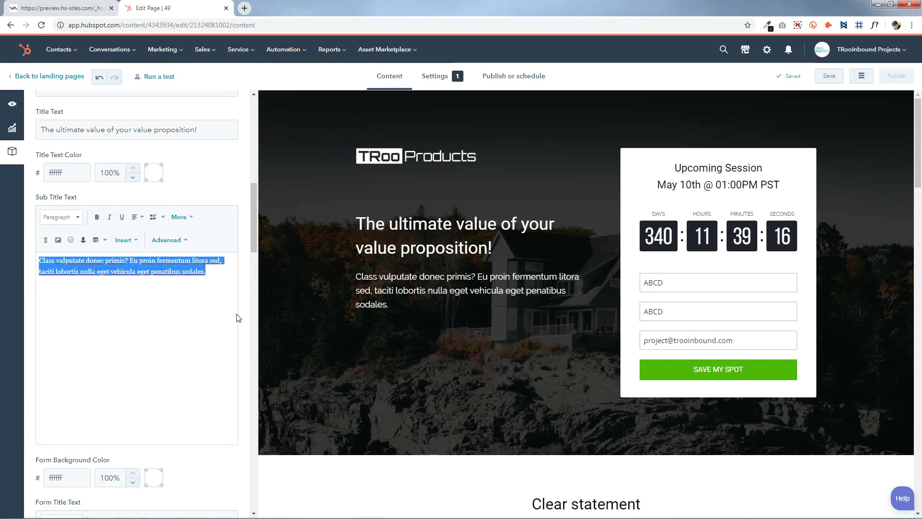
pyautogui.click(146, 366)
pyautogui.scroll(-4, 146, 366)
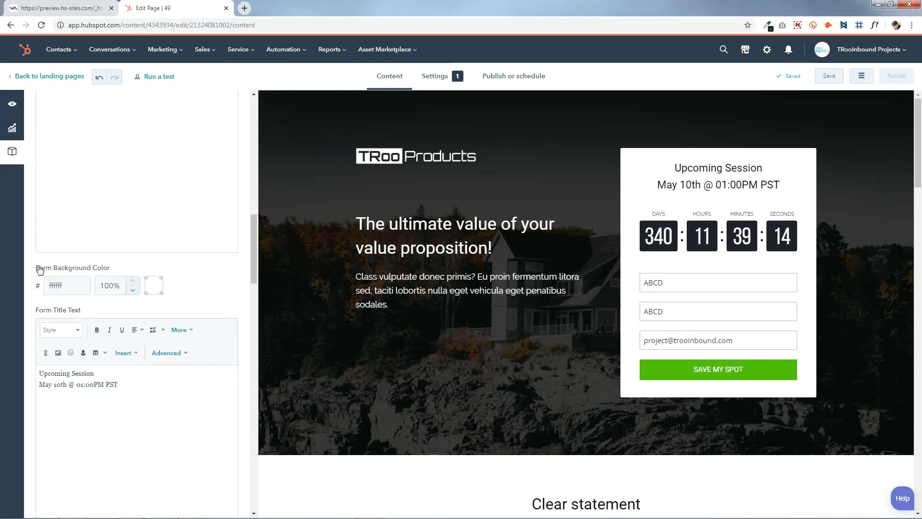
# Step: Examine the Form Background Color, the Form Title Text, and the timer's text, number and number box color choices
pyautogui.click(159, 285)
pyautogui.click(155, 286)
pyautogui.scroll(-2, 155, 355)
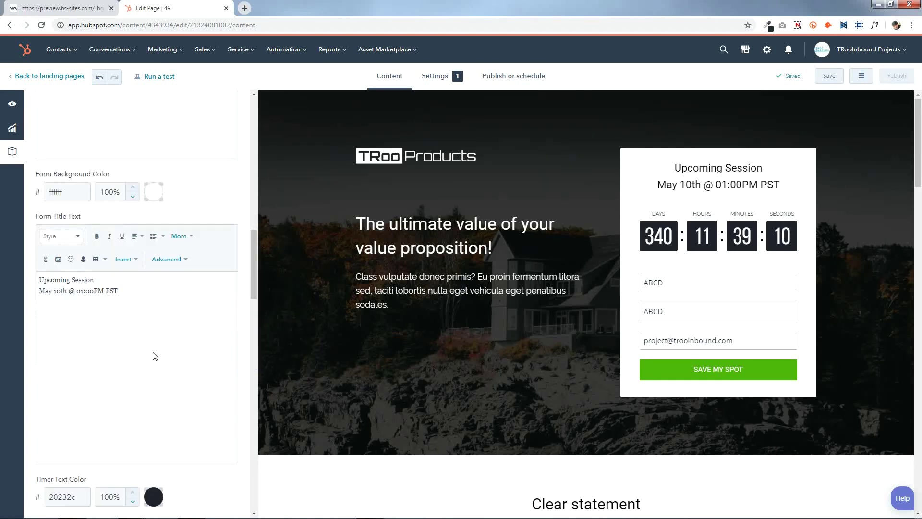
pyautogui.moveTo(42, 279); pyautogui.dragTo(148, 319)
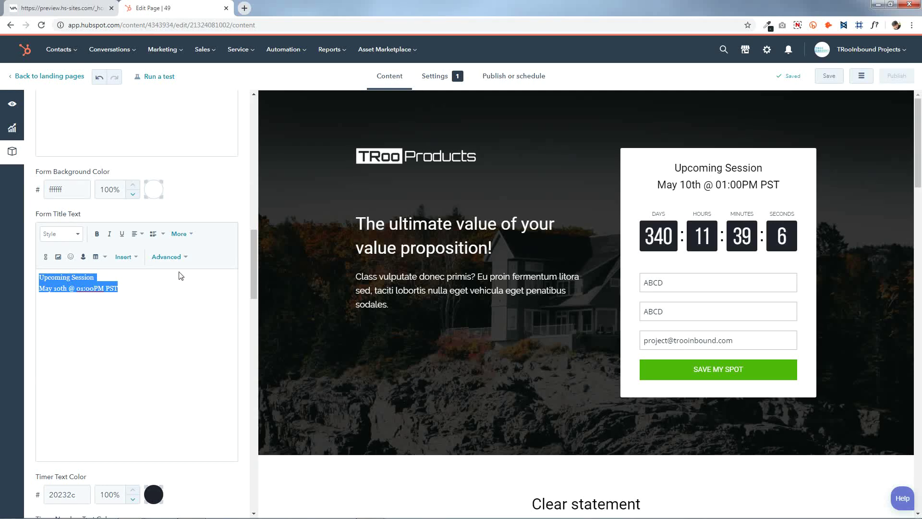
pyautogui.click(165, 320)
pyautogui.scroll(-4, 164, 320)
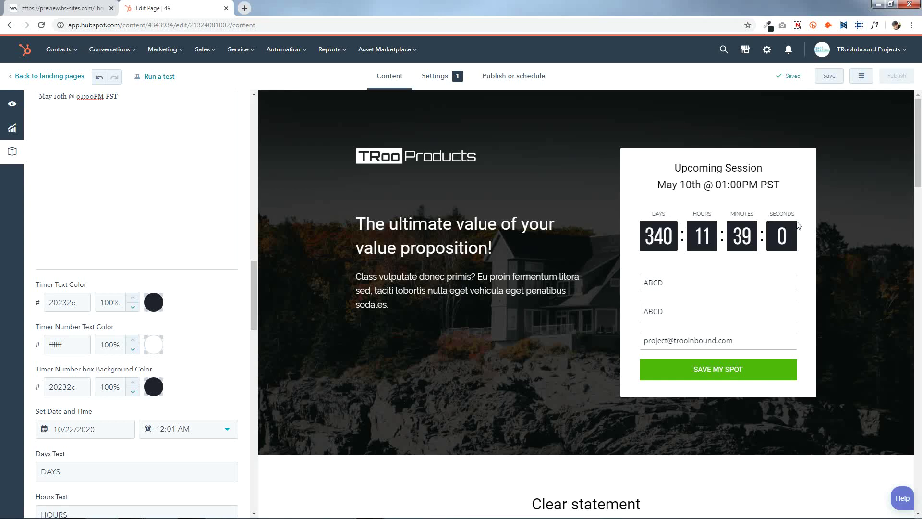
pyautogui.click(154, 304)
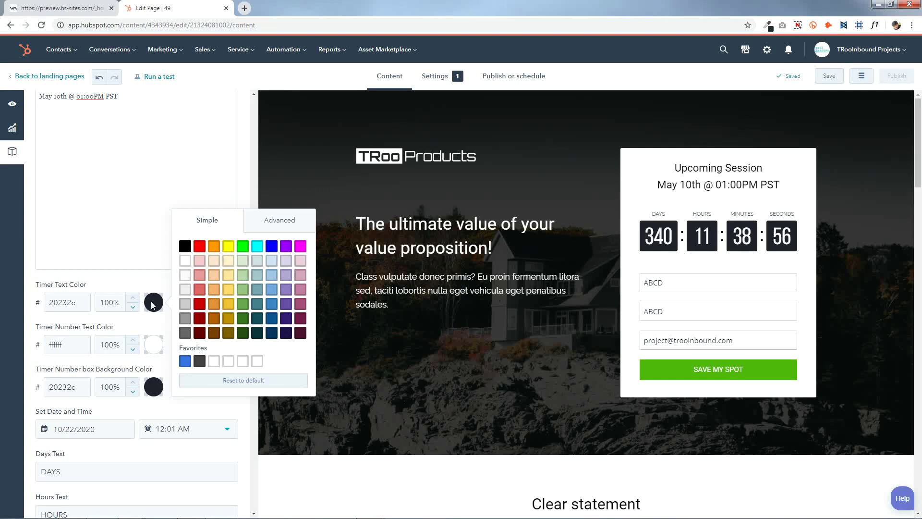
pyautogui.click(153, 304)
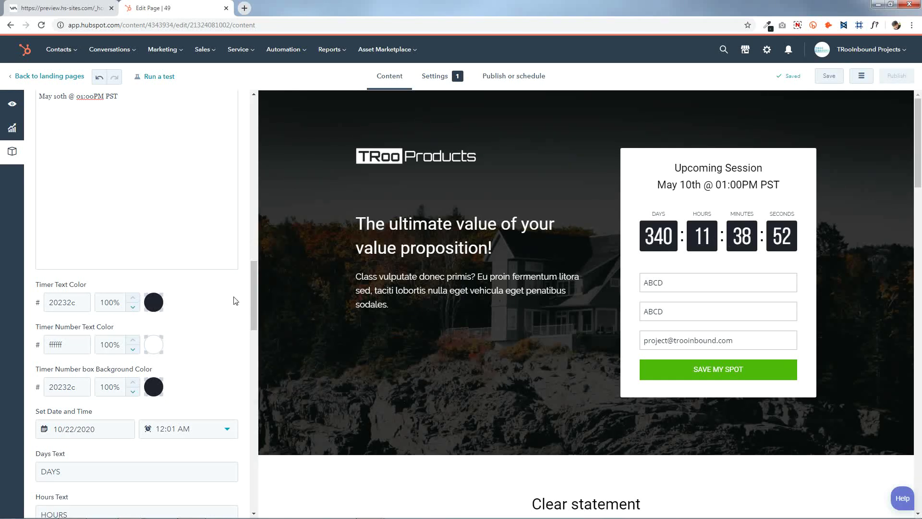
pyautogui.click(154, 344)
pyautogui.click(153, 348)
pyautogui.click(153, 389)
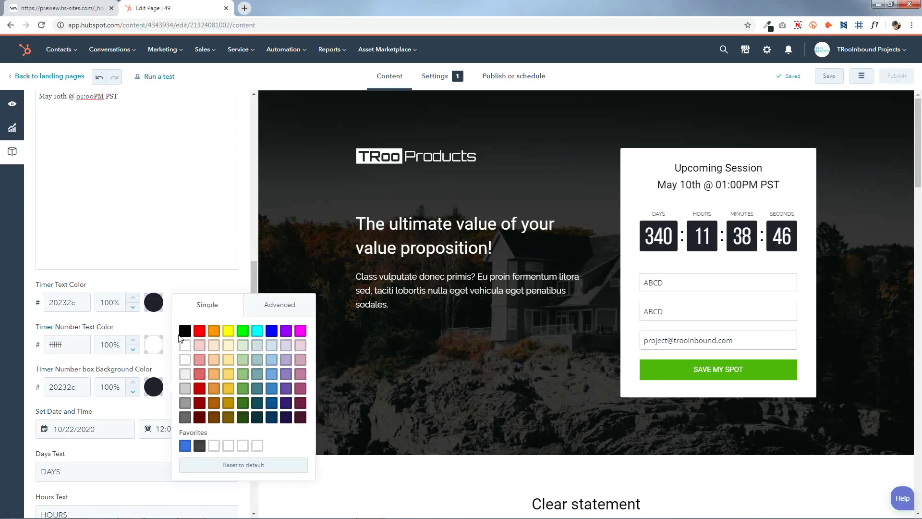
pyautogui.click(165, 388)
# Step: Set the banner countdown timer's date to 01/31/2021 and its time to 12:00 AM
pyautogui.scroll(-2, 127, 370)
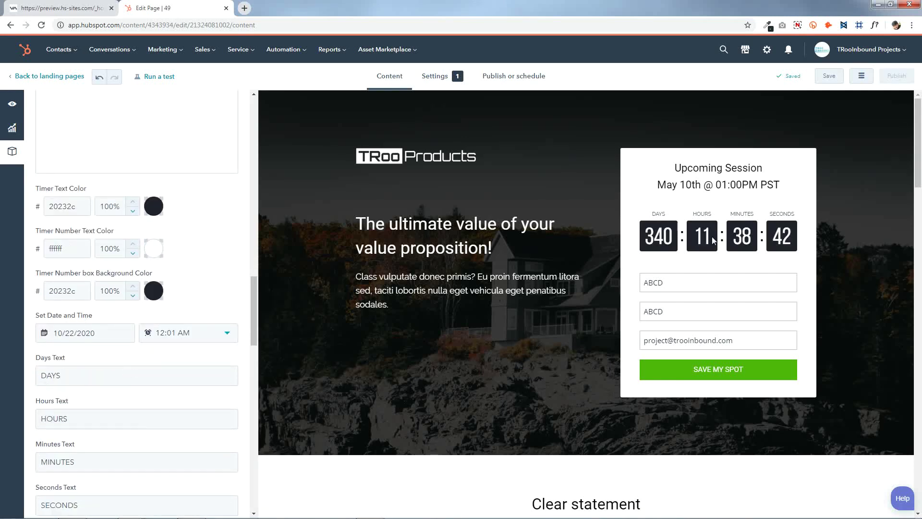
pyautogui.click(102, 334)
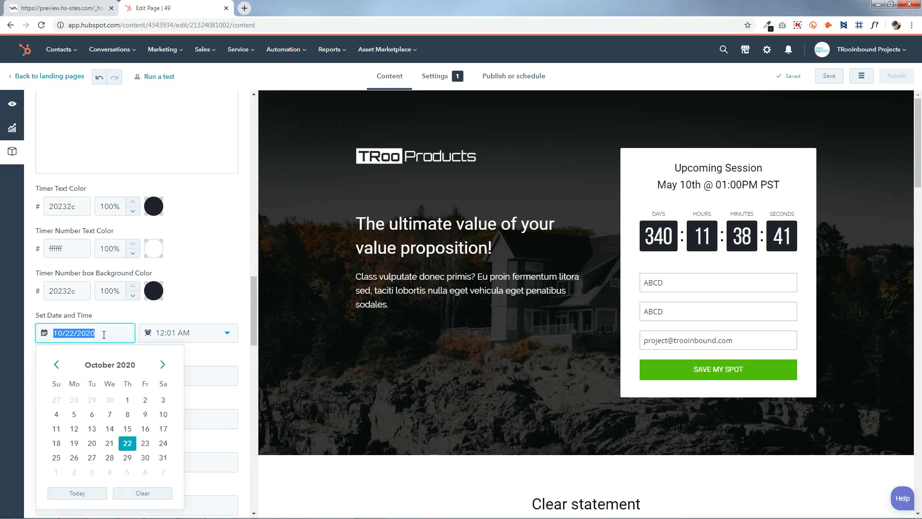
pyautogui.click(163, 364)
pyautogui.click(162, 365)
pyautogui.click(163, 364)
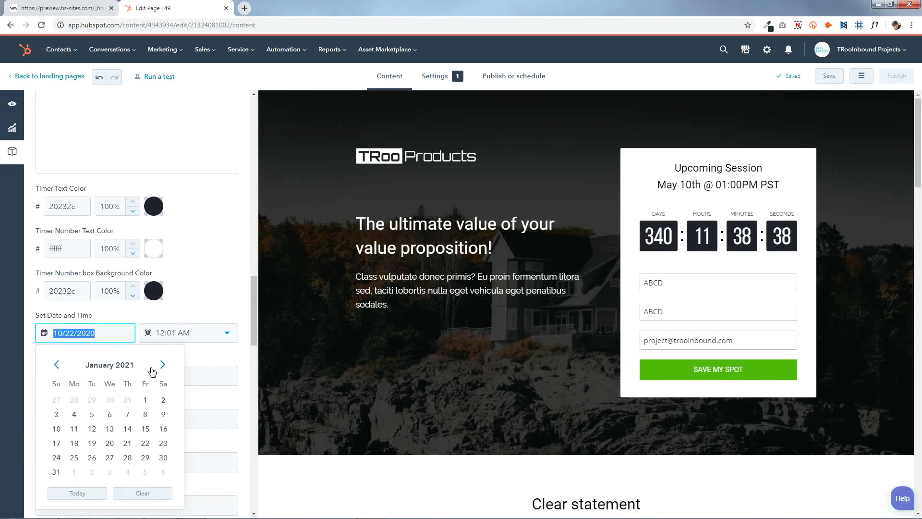
pyautogui.click(57, 472)
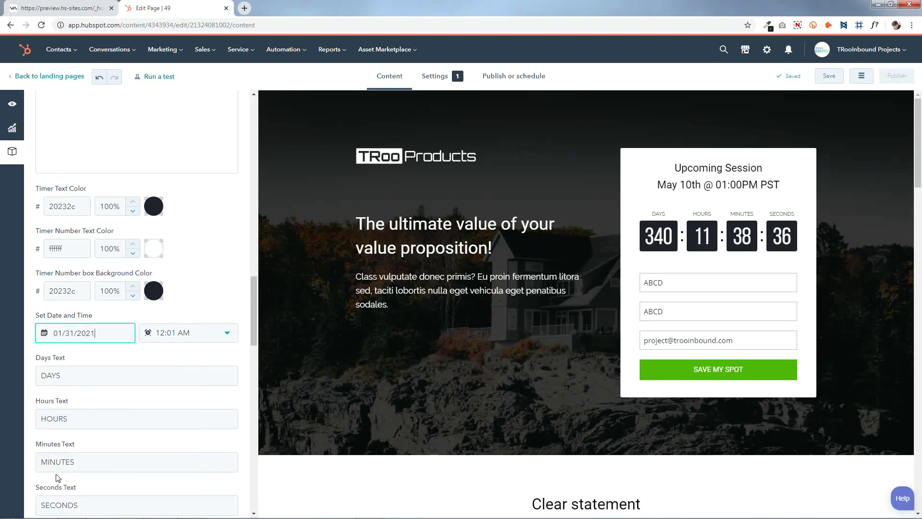
pyautogui.click(211, 343)
pyautogui.scroll(-2, 185, 432)
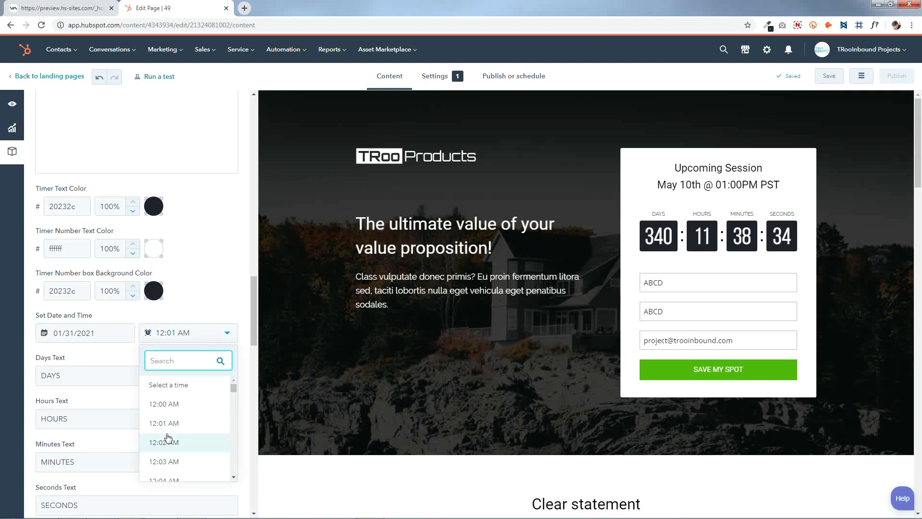
pyautogui.scroll(2, 185, 427)
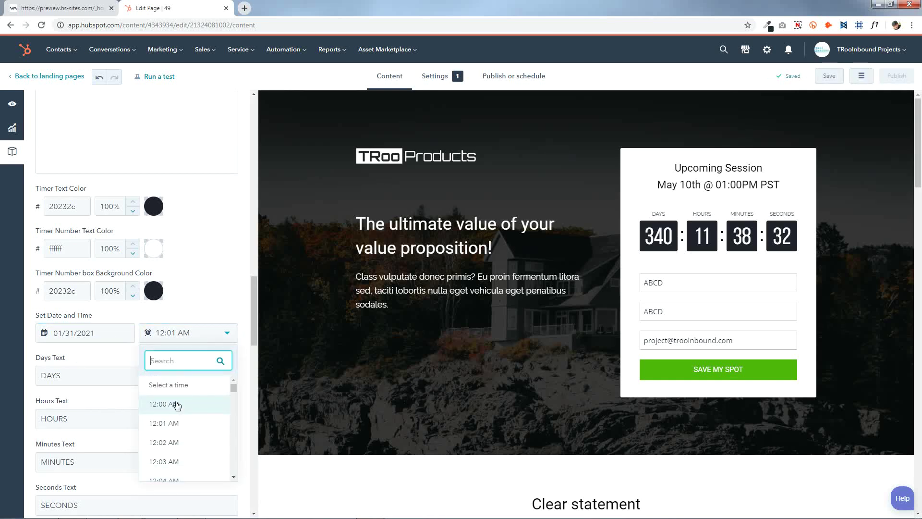
pyautogui.click(177, 404)
# Step: Examine the timer's Days, Hours, Minutes and Seconds label texts and the Timer Dots Color choices
pyautogui.scroll(-3, 117, 375)
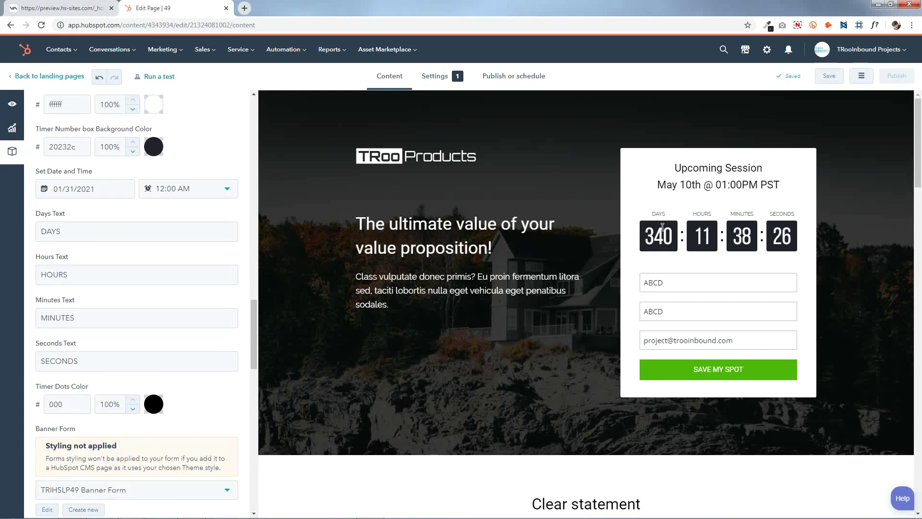
pyautogui.doubleClick(72, 277)
pyautogui.doubleClick(90, 232)
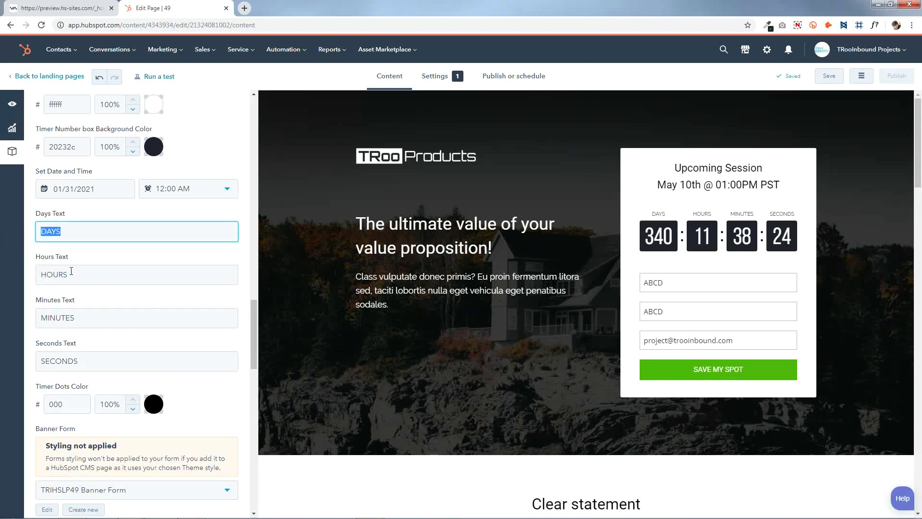
pyautogui.doubleClick(98, 272)
pyautogui.doubleClick(107, 318)
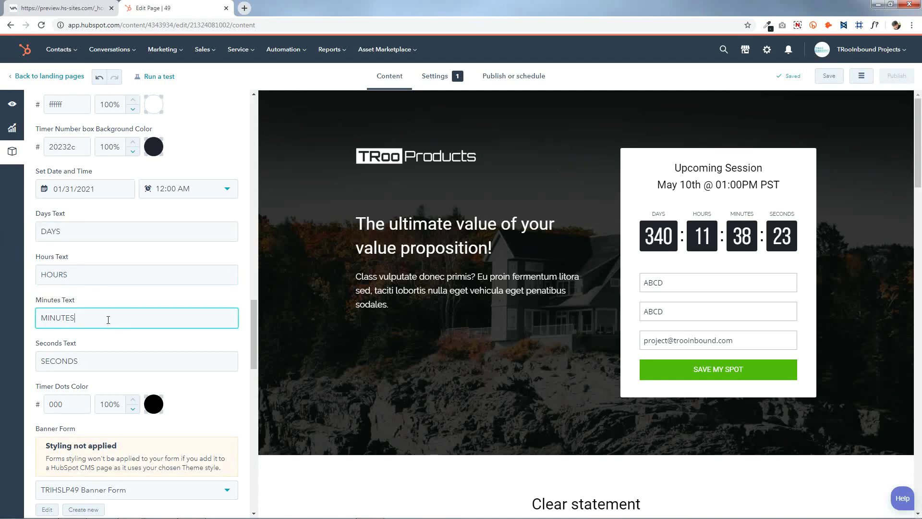
pyautogui.doubleClick(129, 359)
pyautogui.click(309, 355)
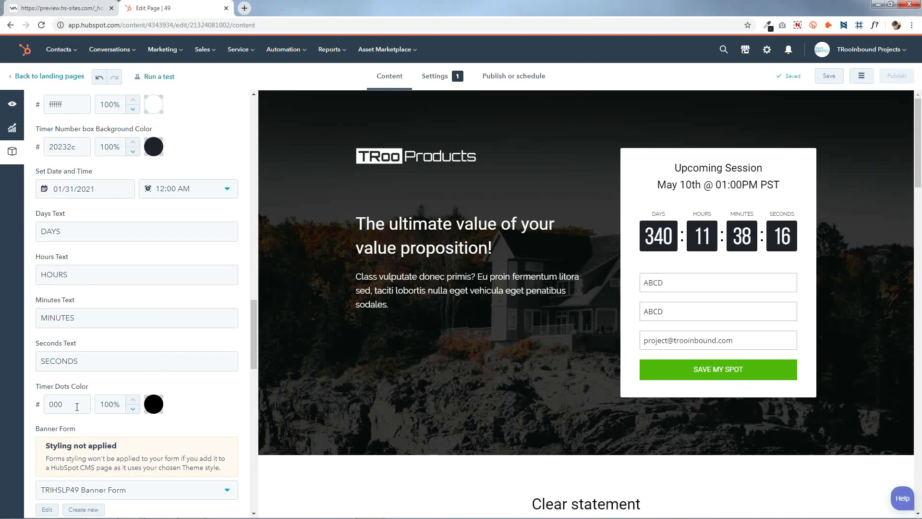
pyautogui.click(154, 405)
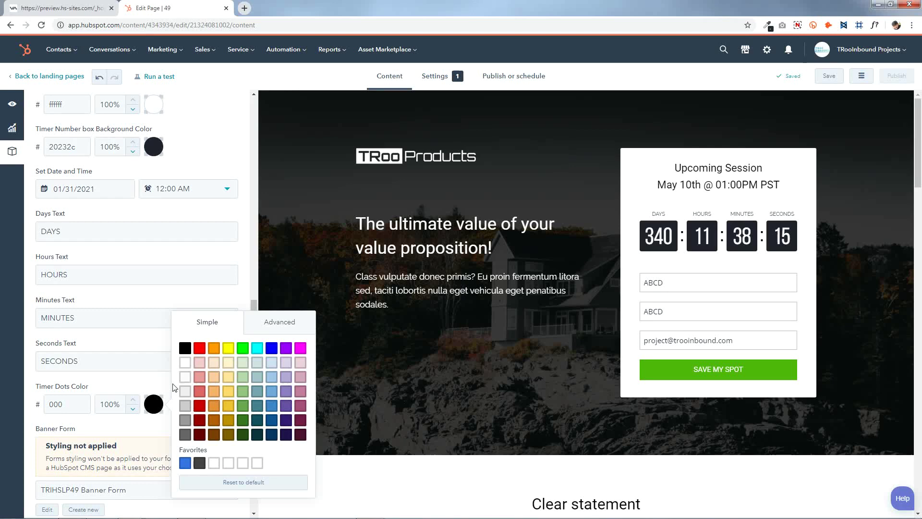
pyautogui.click(153, 405)
# Step: Apply the logo and countdown timer changes made in the banner module's options
pyautogui.scroll(-10, 152, 402)
pyautogui.scroll(-7, 152, 402)
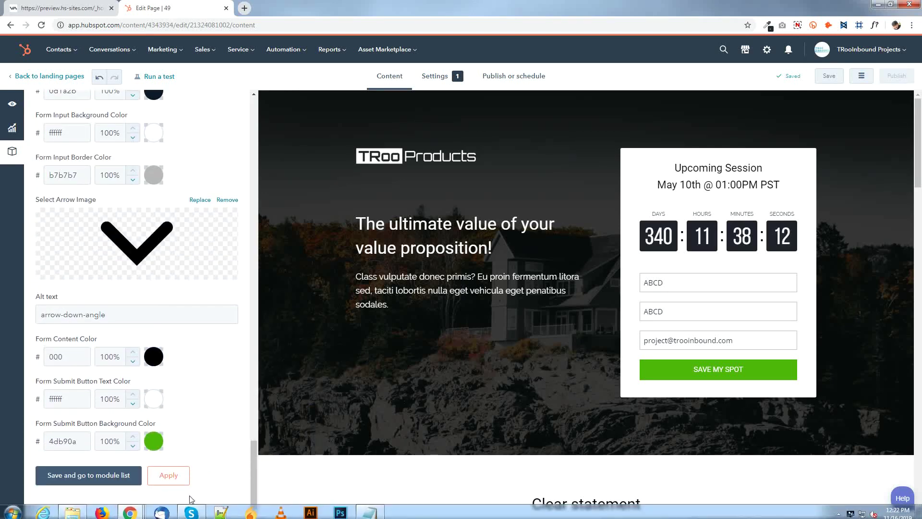
pyautogui.click(175, 475)
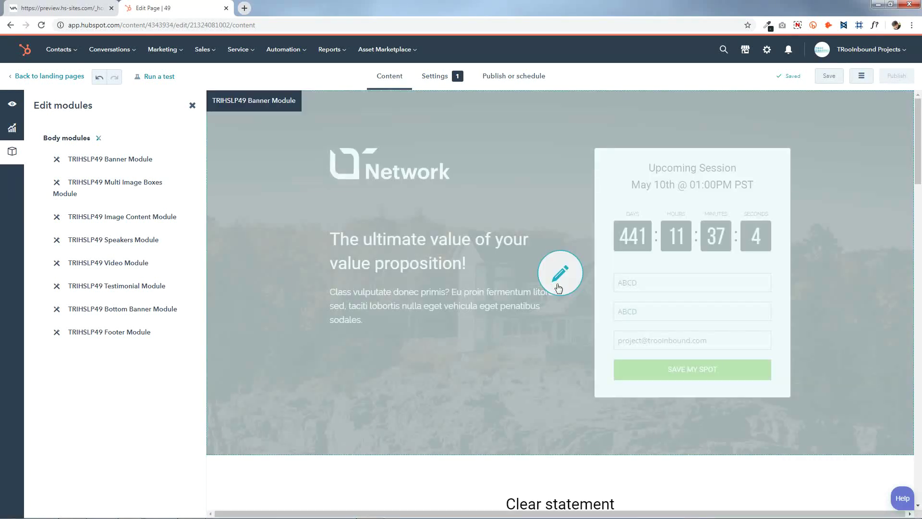
# Step: Reopen the banner module's options and browse the forms available for the Banner Form setting
pyautogui.click(559, 287)
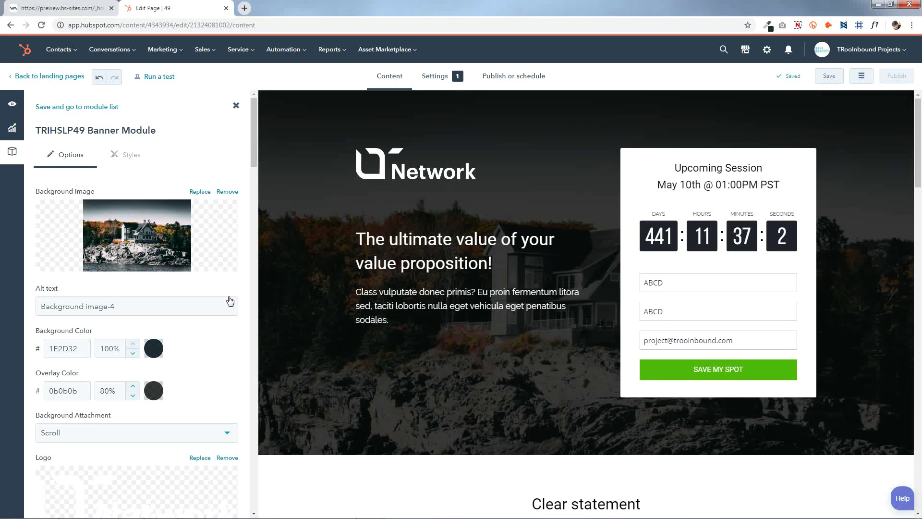
pyautogui.scroll(-10, 115, 303)
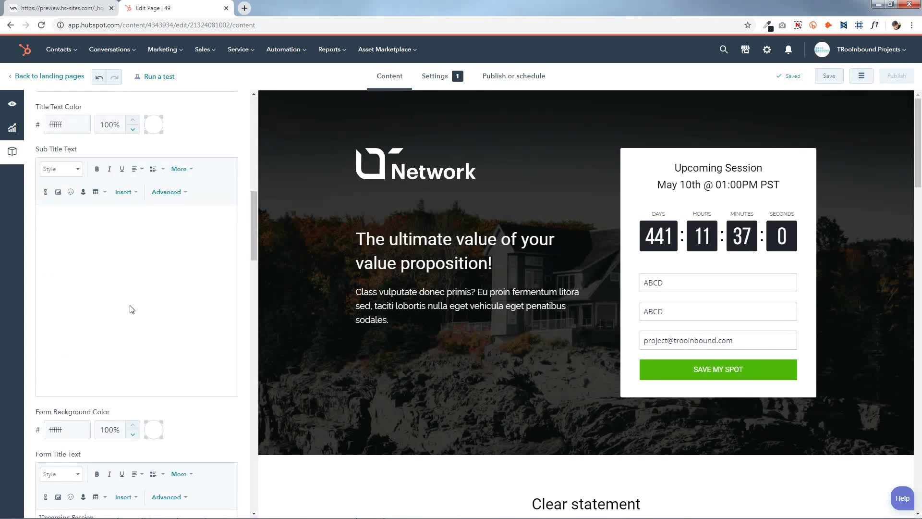
pyautogui.scroll(-15, 132, 309)
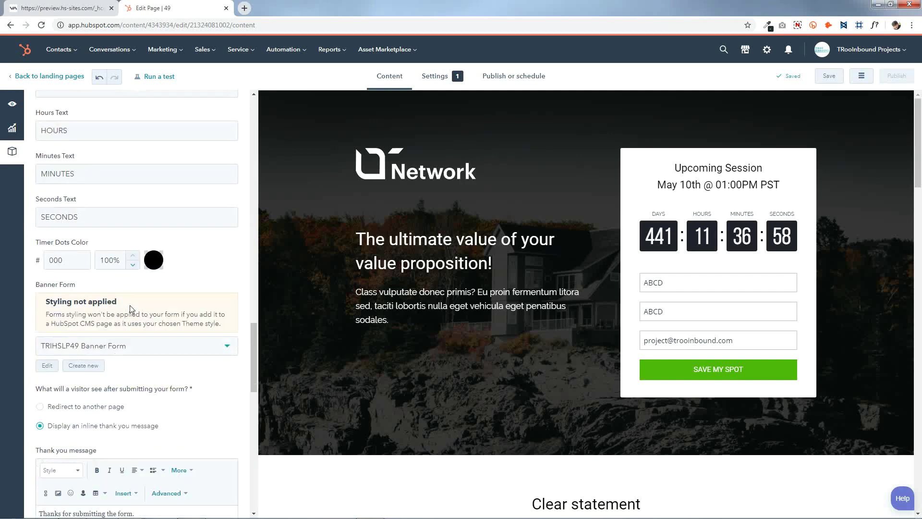
pyautogui.scroll(-3, 130, 309)
pyautogui.scroll(-2, 177, 257)
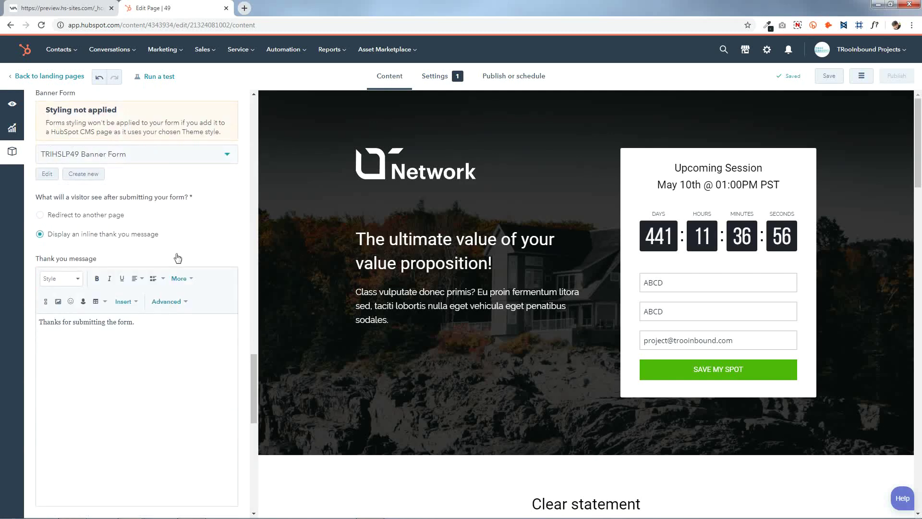
pyautogui.click(156, 157)
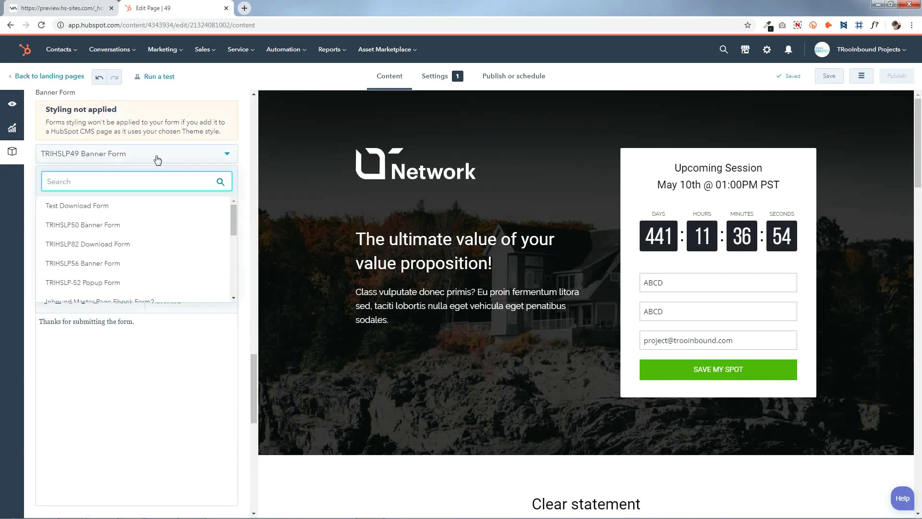
pyautogui.scroll(-5, 115, 216)
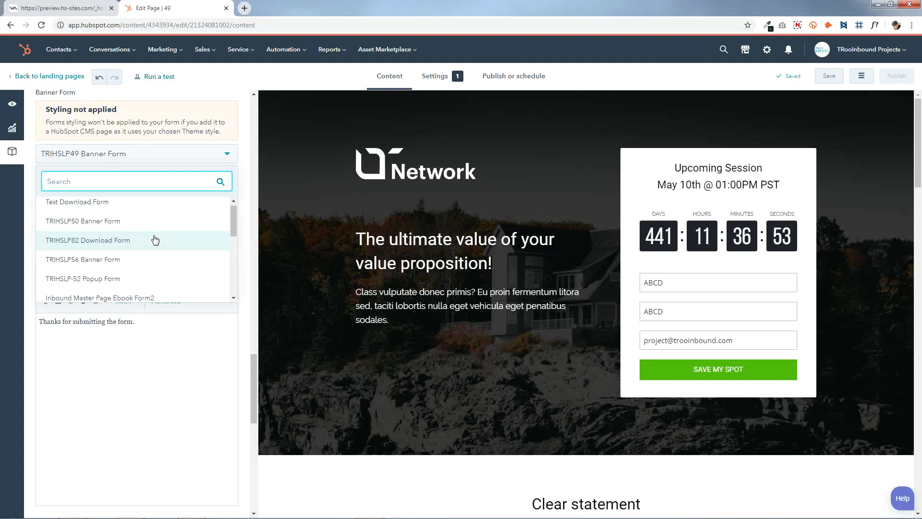
pyautogui.click(244, 160)
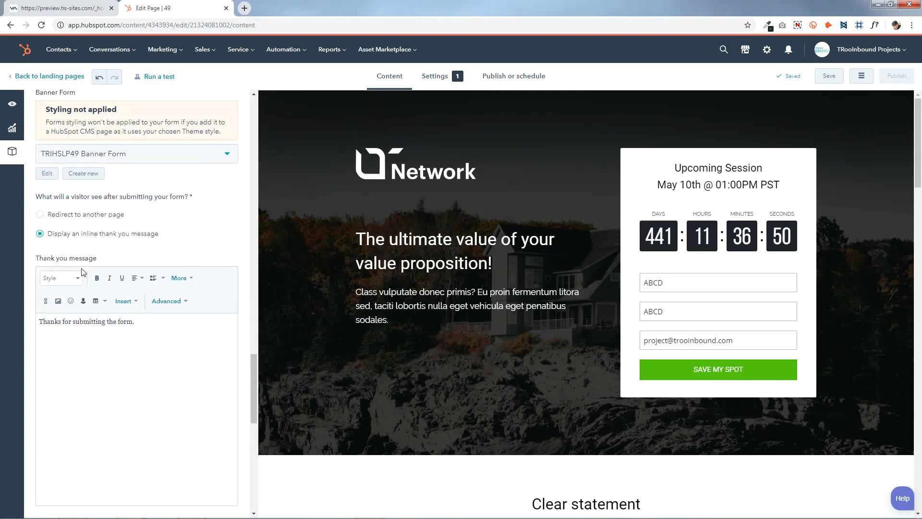
# Step: Try the Redirect to another page option, browse its redirect link choices, and restore the inline thank you message option
pyautogui.click(41, 217)
pyautogui.click(167, 279)
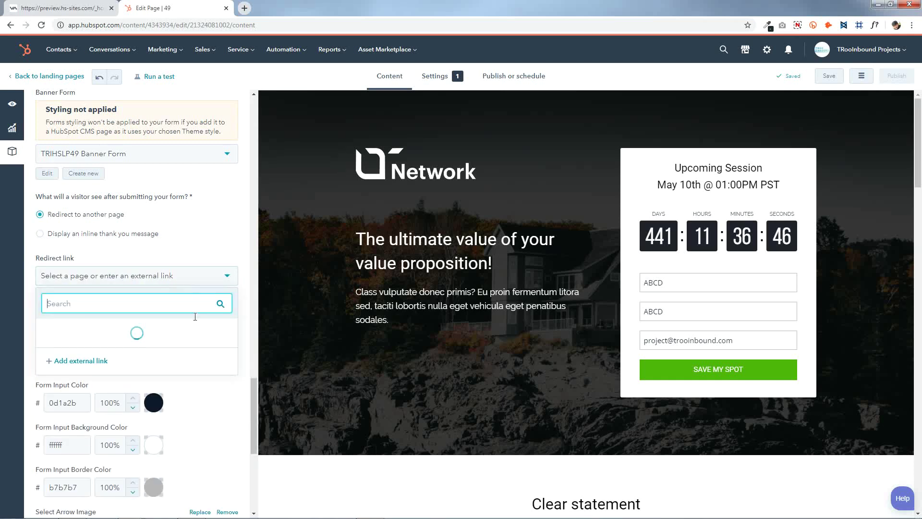
pyautogui.scroll(-5, 184, 345)
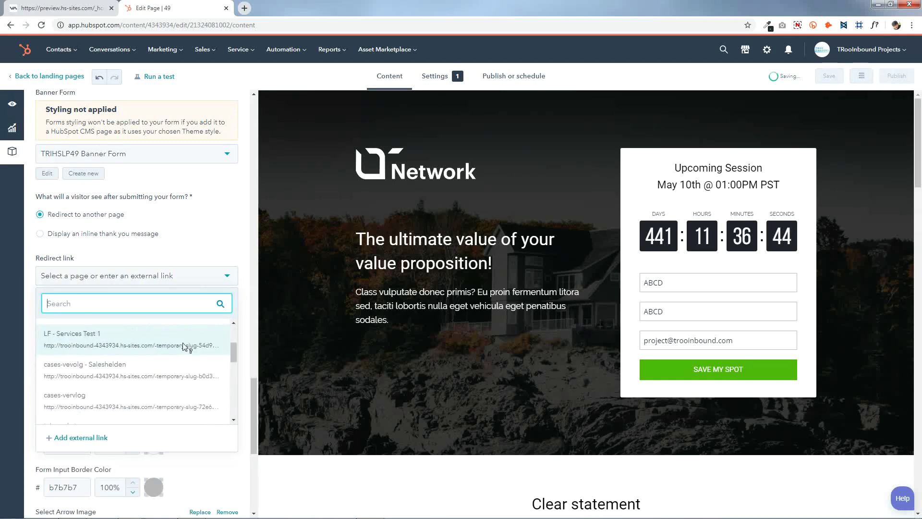
pyautogui.scroll(2, 184, 345)
pyautogui.click(195, 269)
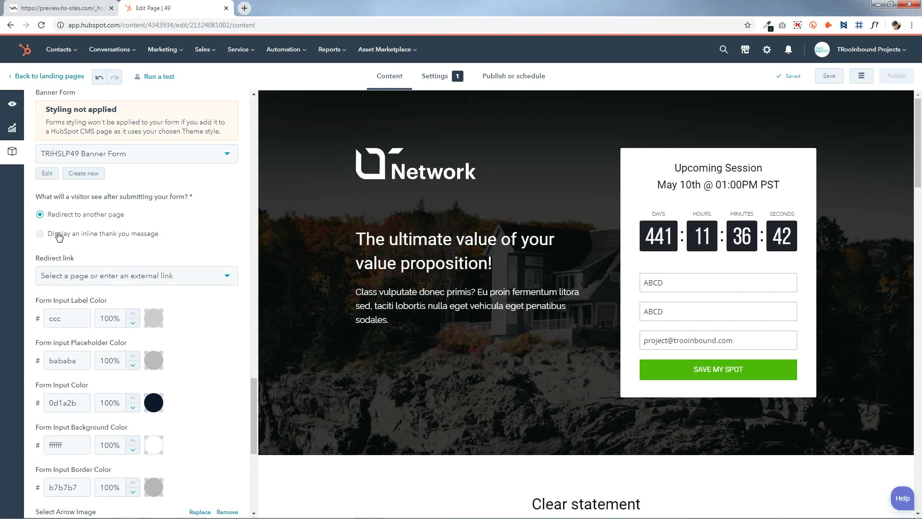
pyautogui.click(57, 234)
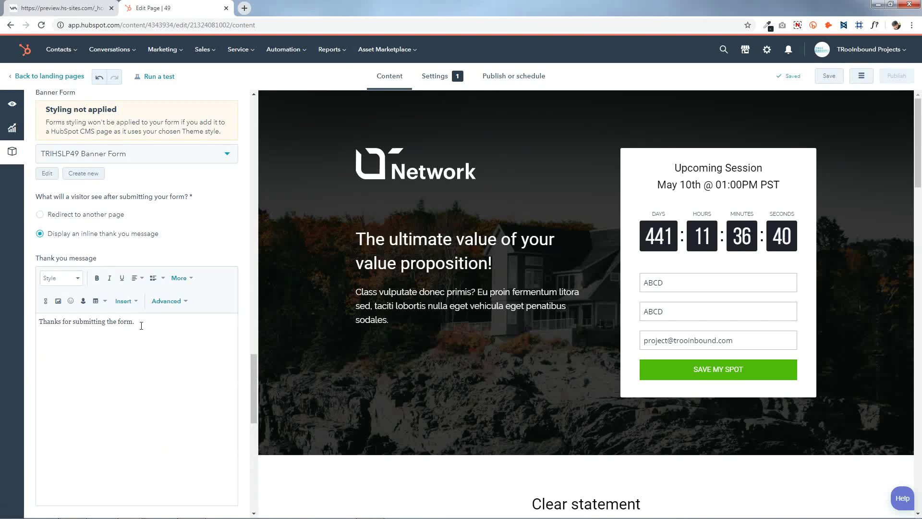
# Step: Open the page's shareable preview in a new window and examine the banner with its form
pyautogui.moveTo(141, 326); pyautogui.dragTo(39, 322)
pyautogui.click(137, 342)
pyautogui.click(11, 101)
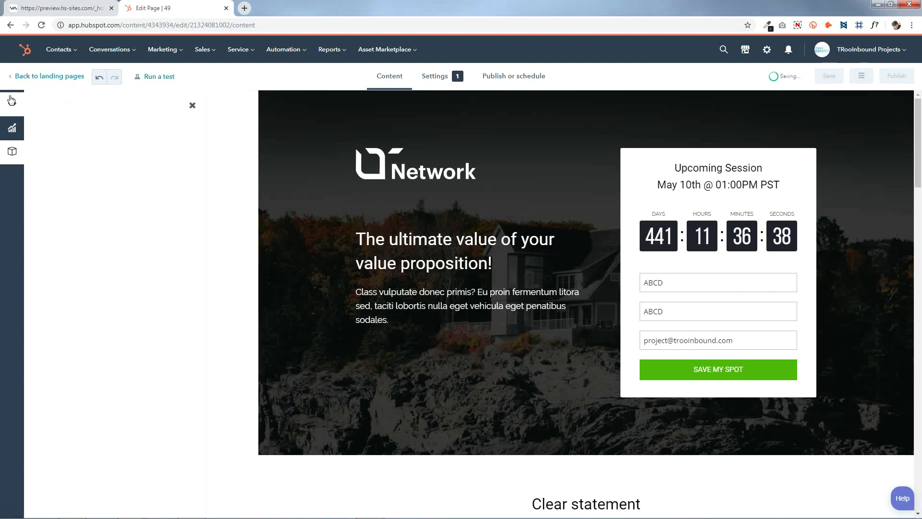
pyautogui.click(82, 273)
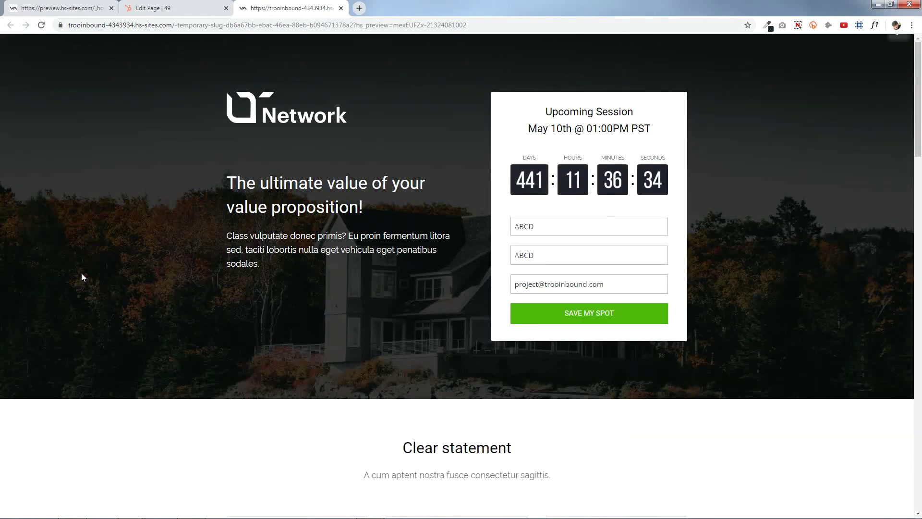
pyautogui.scroll(-4, 806, 189)
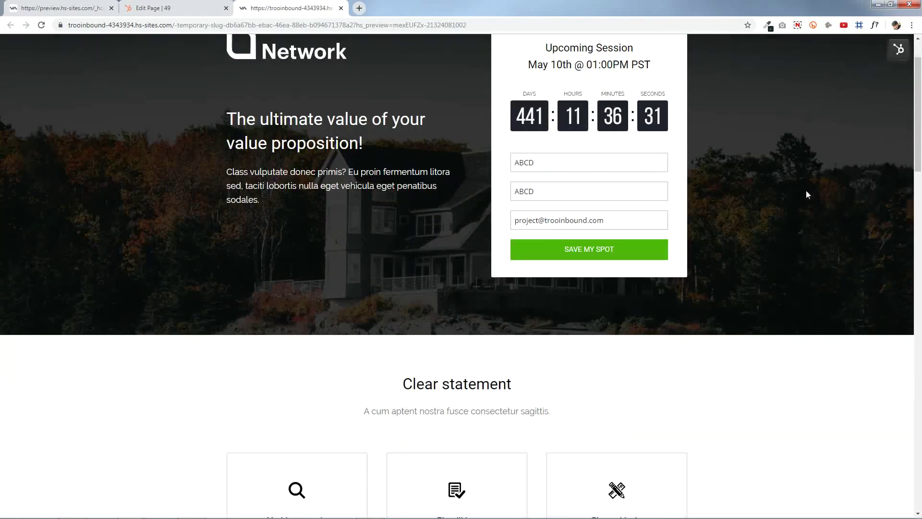
pyautogui.scroll(3, 806, 189)
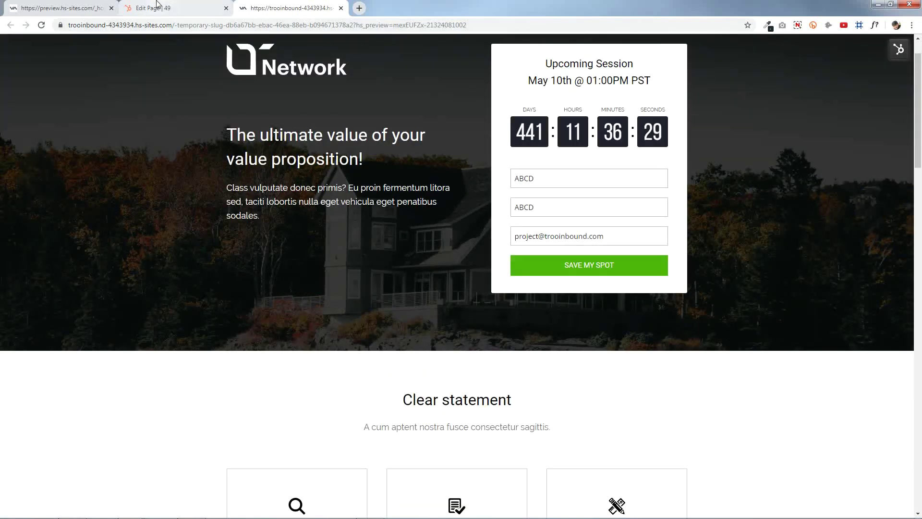
# Step: Return to the page editor and examine the Thank you message text in the banner module's options
pyautogui.click(156, 8)
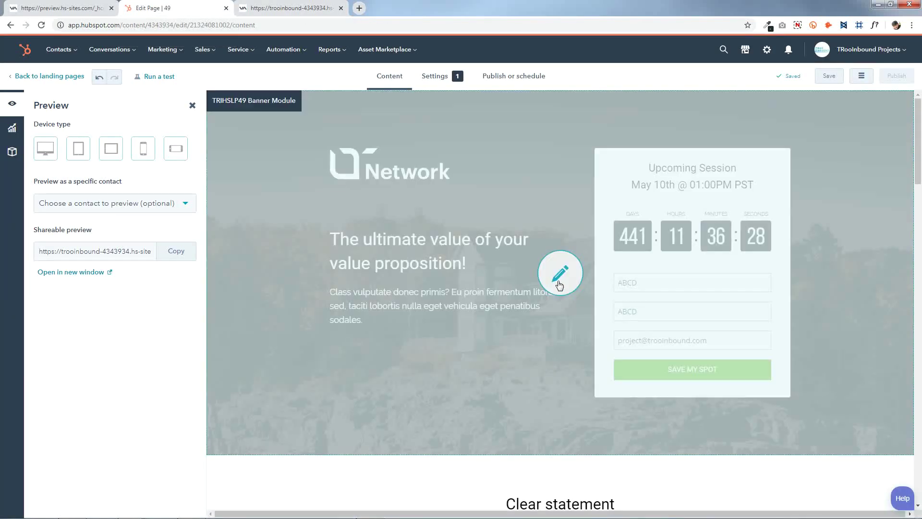
pyautogui.click(560, 285)
pyautogui.scroll(-10, 115, 313)
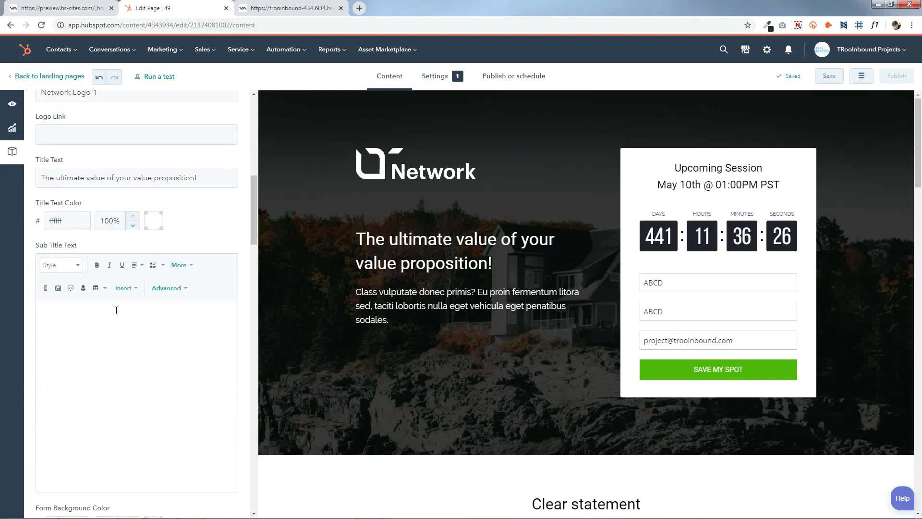
pyautogui.scroll(-12, 116, 310)
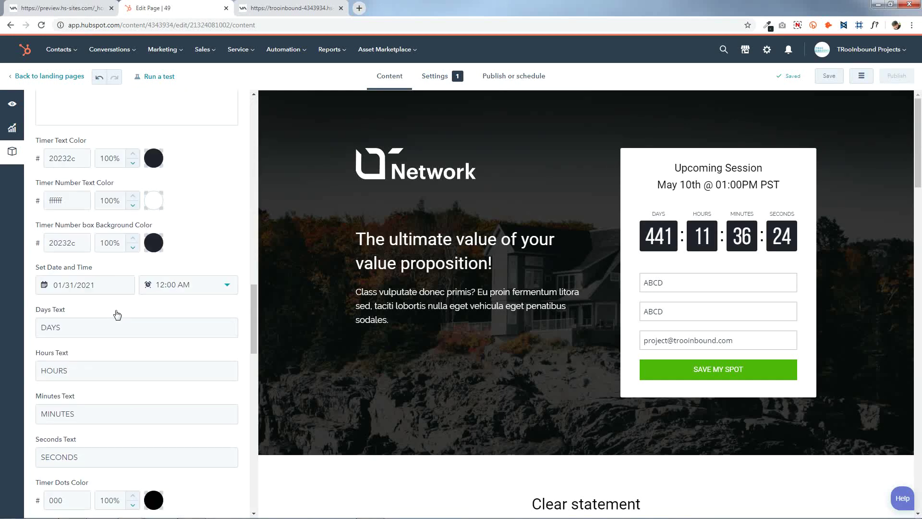
pyautogui.scroll(-10, 117, 315)
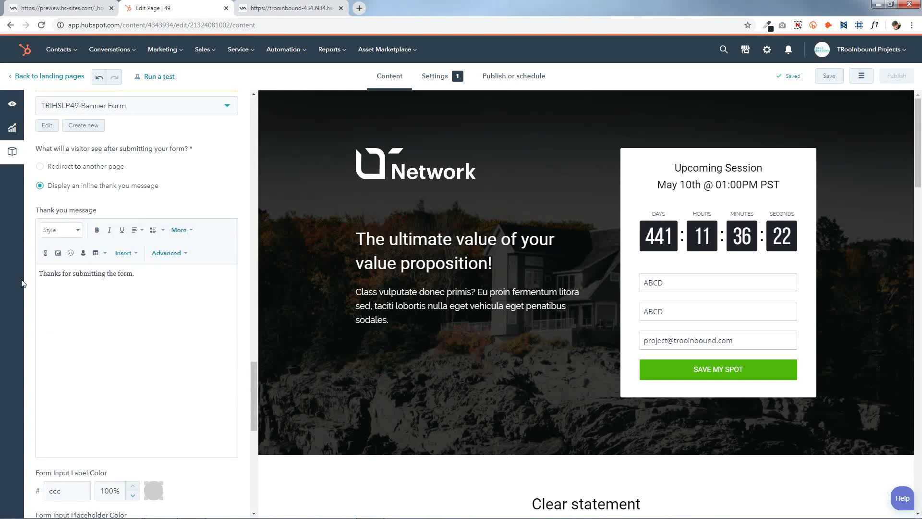
pyautogui.tripleClick(160, 274)
pyautogui.click(162, 331)
# Step: Submit the prefilled banner form in the page preview and check the thank you message shown in its place
pyautogui.click(290, 6)
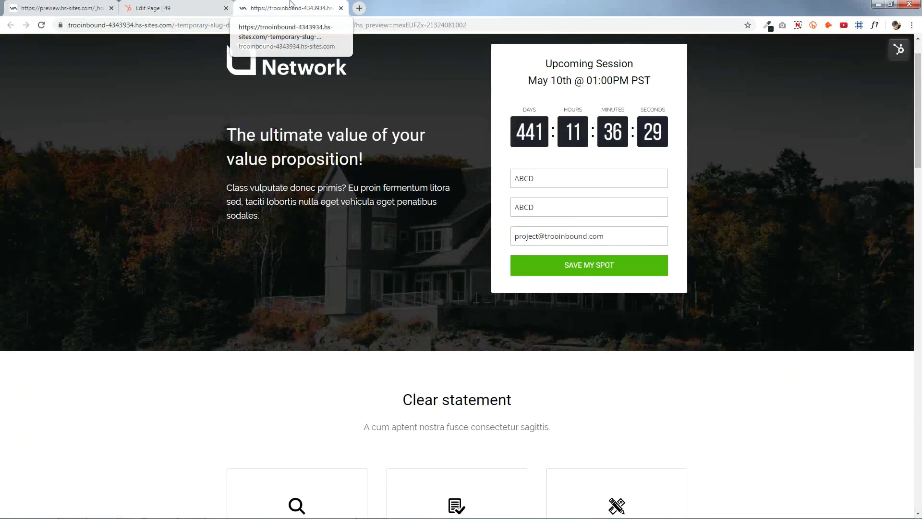
pyautogui.click(591, 267)
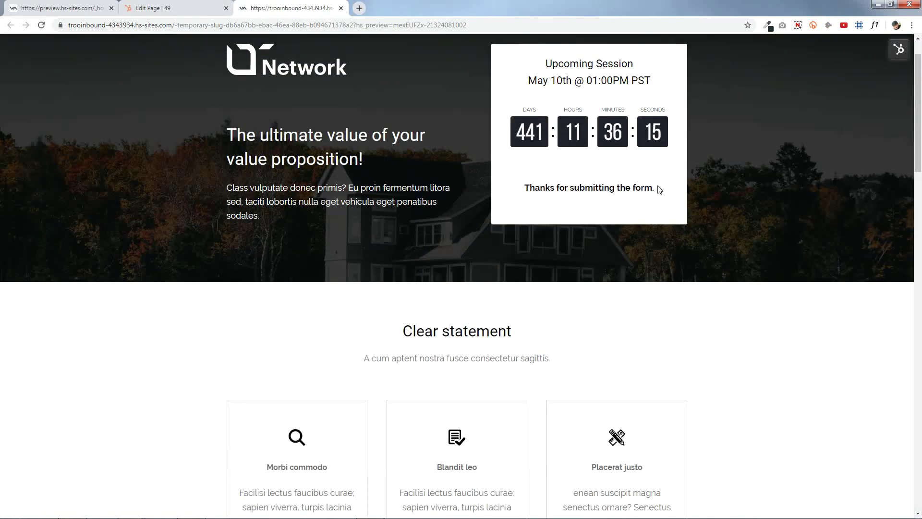
pyautogui.moveTo(656, 188); pyautogui.dragTo(527, 191)
pyautogui.click(519, 192)
# Step: Compare the preview's message with the editor's Thank you message text and close the preview
pyautogui.click(202, 9)
pyautogui.tripleClick(153, 278)
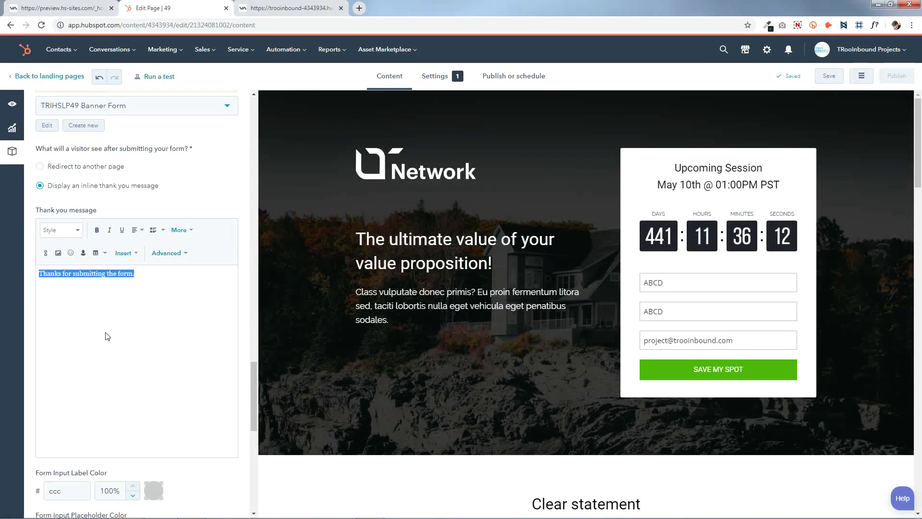
pyautogui.click(108, 336)
pyautogui.click(288, 8)
pyautogui.click(341, 8)
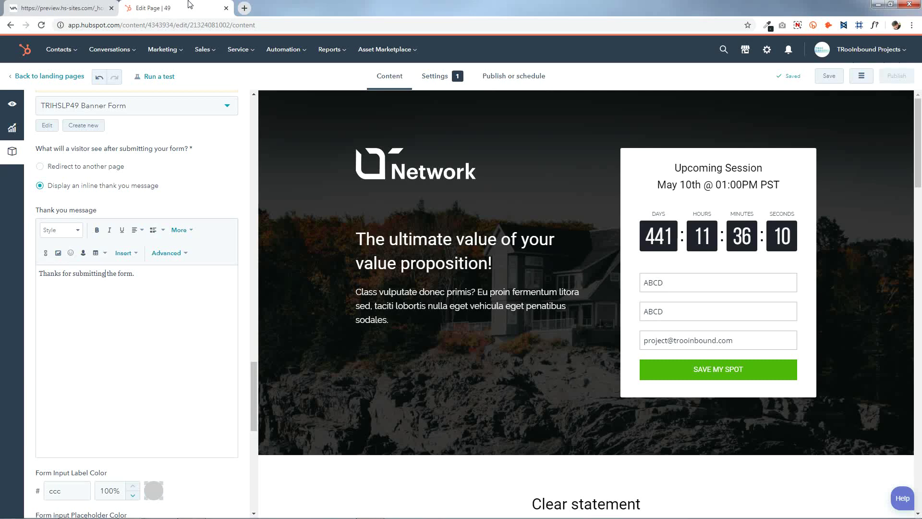
# Step: Set the Banner Form to TRIHSLP82 Download Form and apply the banner module changes
pyautogui.click(173, 302)
pyautogui.scroll(-1, 173, 303)
pyautogui.scroll(3, 129, 321)
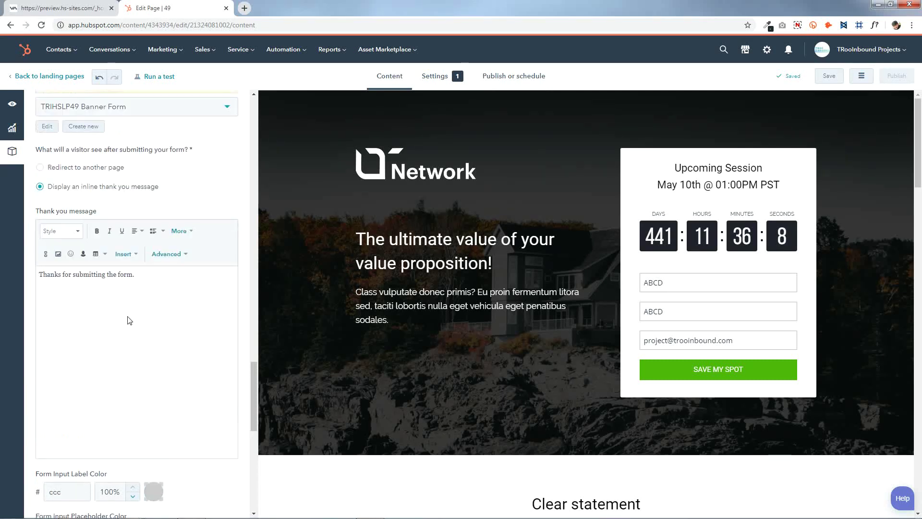
pyautogui.click(150, 209)
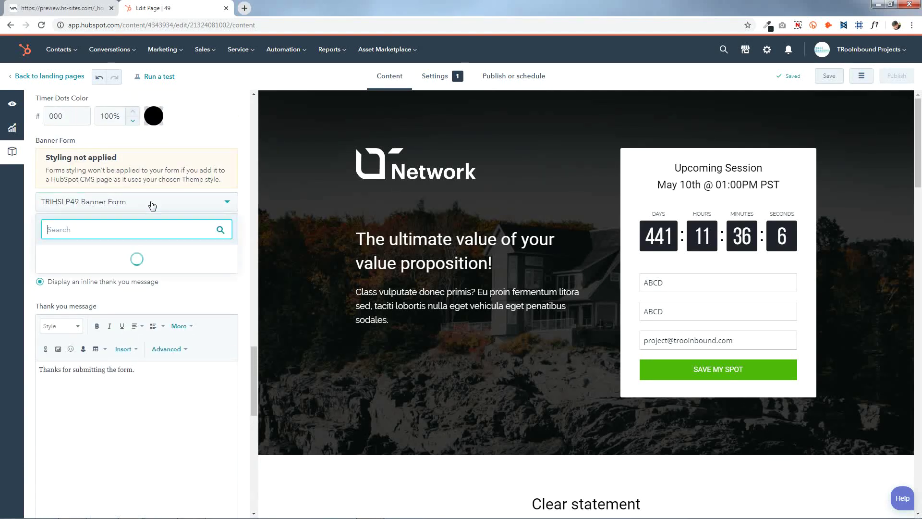
pyautogui.scroll(-2, 123, 333)
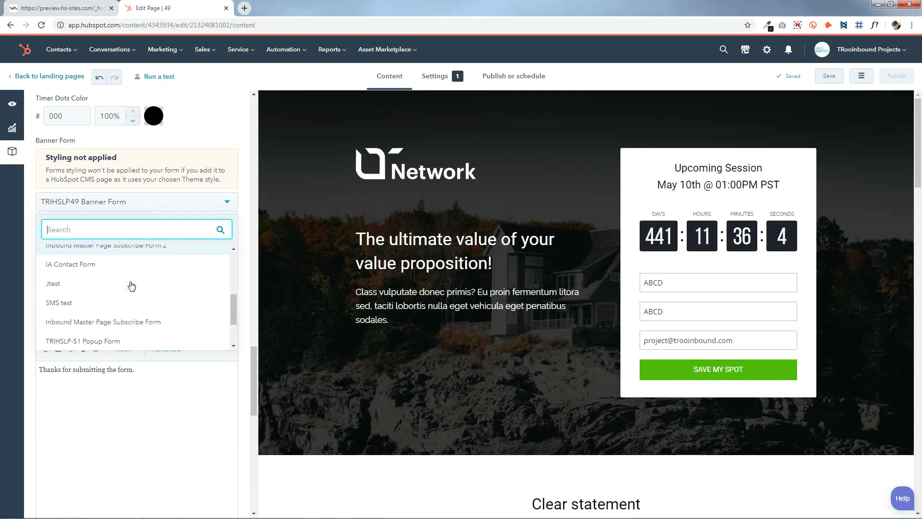
pyautogui.scroll(2, 128, 288)
pyautogui.click(130, 292)
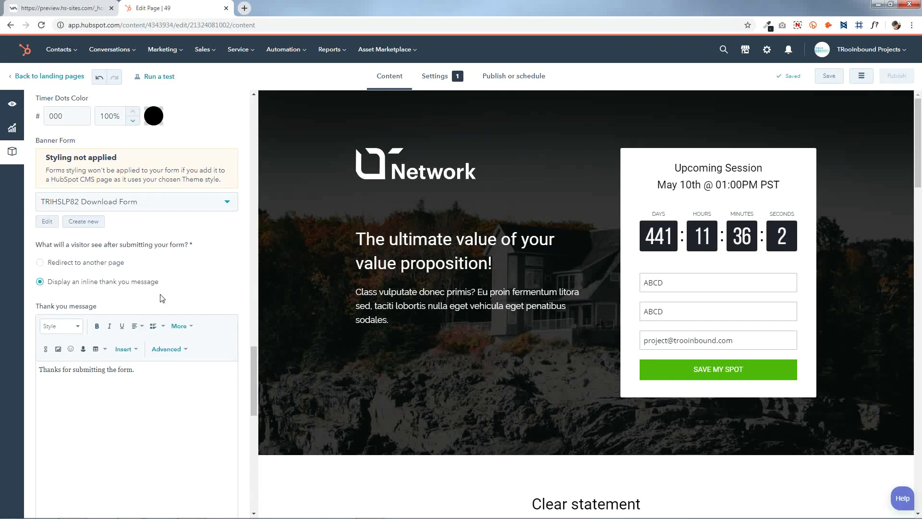
pyautogui.scroll(-10, 160, 294)
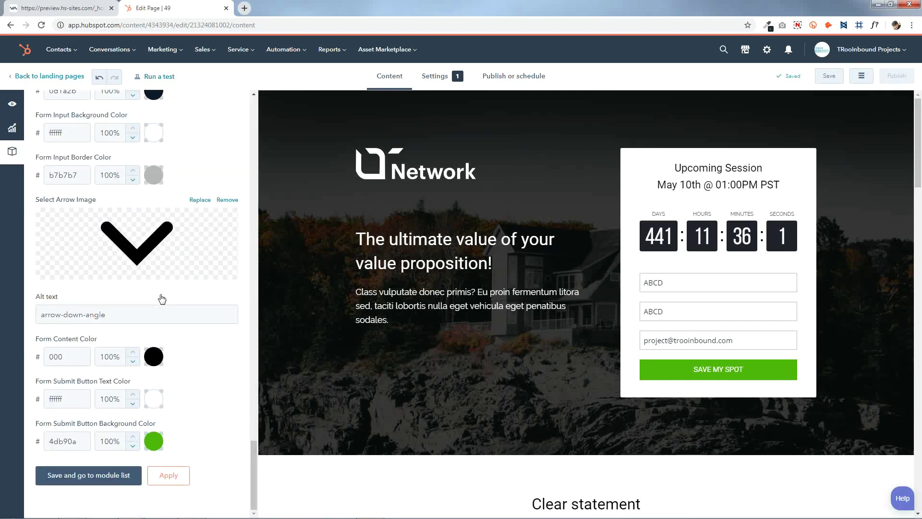
pyautogui.click(168, 474)
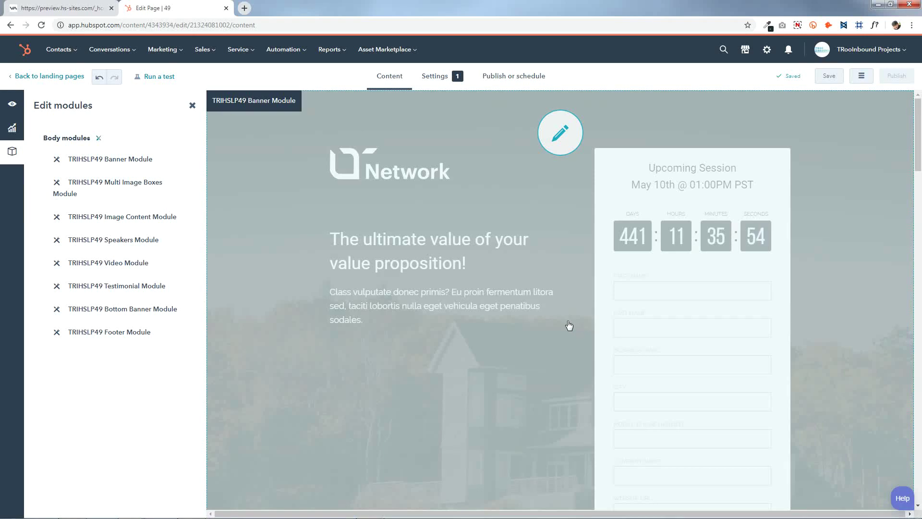
# Step: Reopen the banner module's options and examine the fields of the newly applied form on the page
pyautogui.click(555, 310)
pyautogui.scroll(-6, 654, 288)
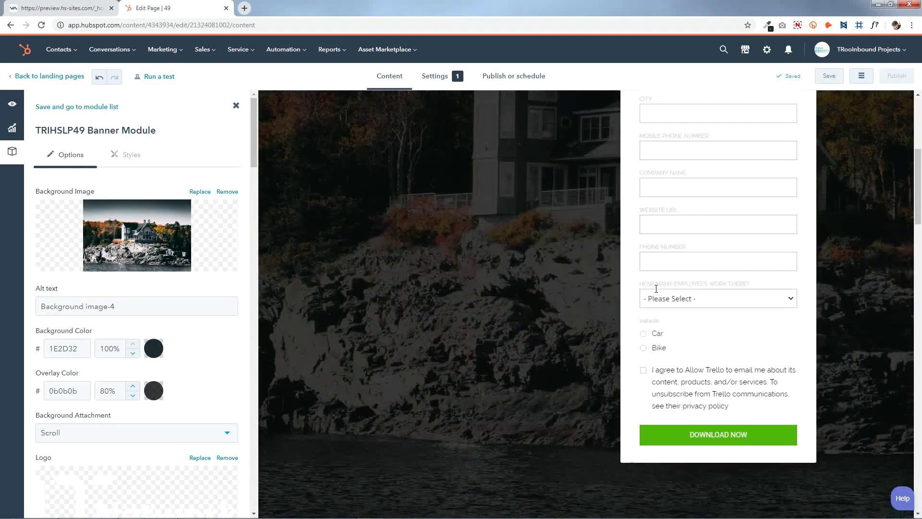
pyautogui.scroll(6, 656, 288)
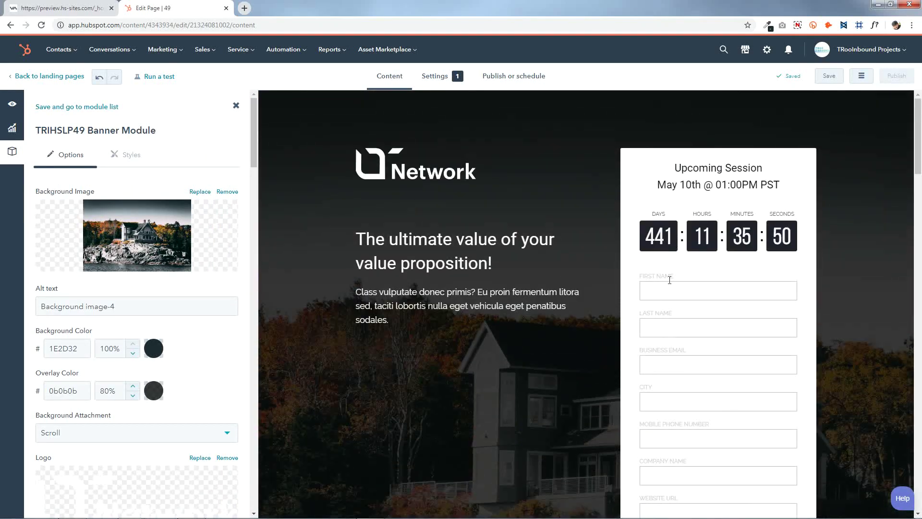
pyautogui.scroll(-2, 677, 286)
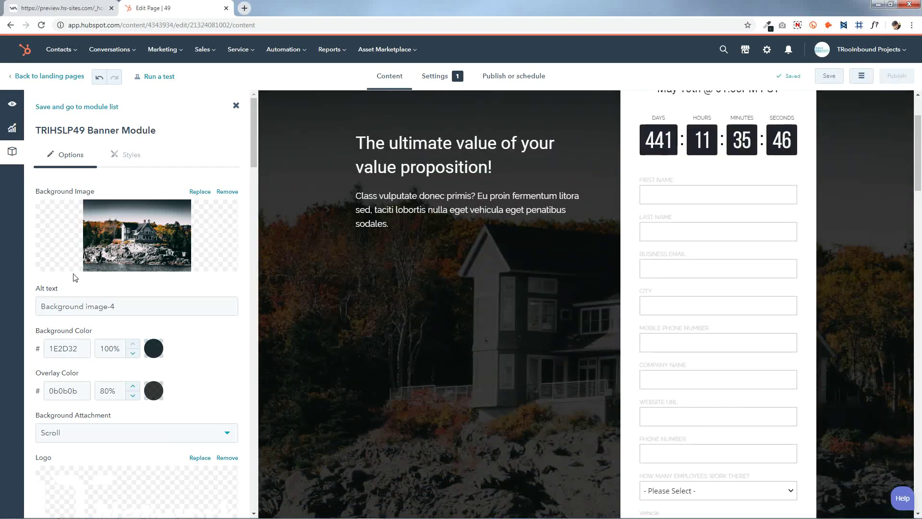
# Step: Examine the banner module's Form Input Label Color and Form Input Placeholder Color swatches against the form on the page
pyautogui.scroll(-15, 90, 279)
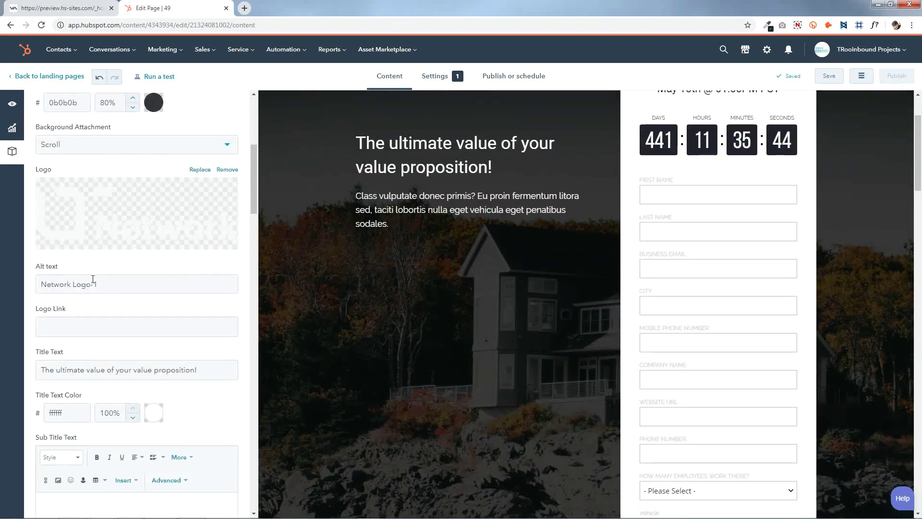
pyautogui.scroll(-15, 93, 279)
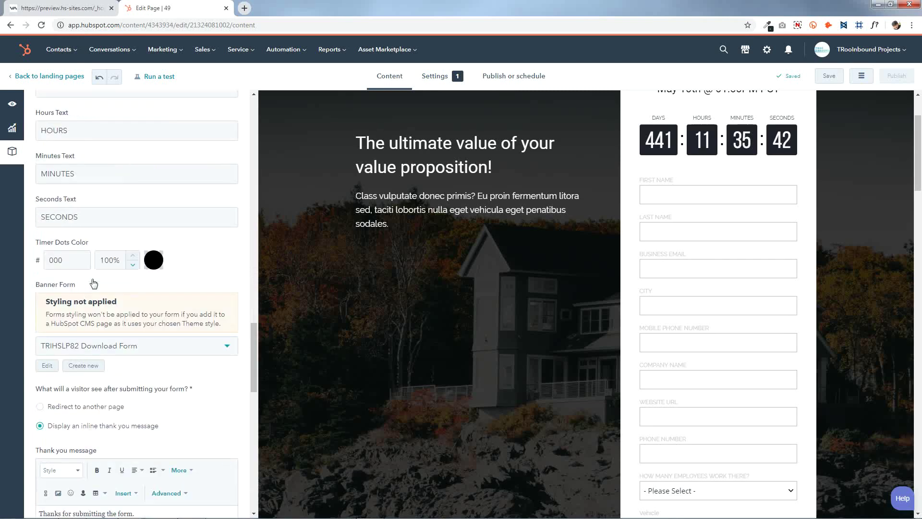
pyautogui.scroll(-5, 94, 282)
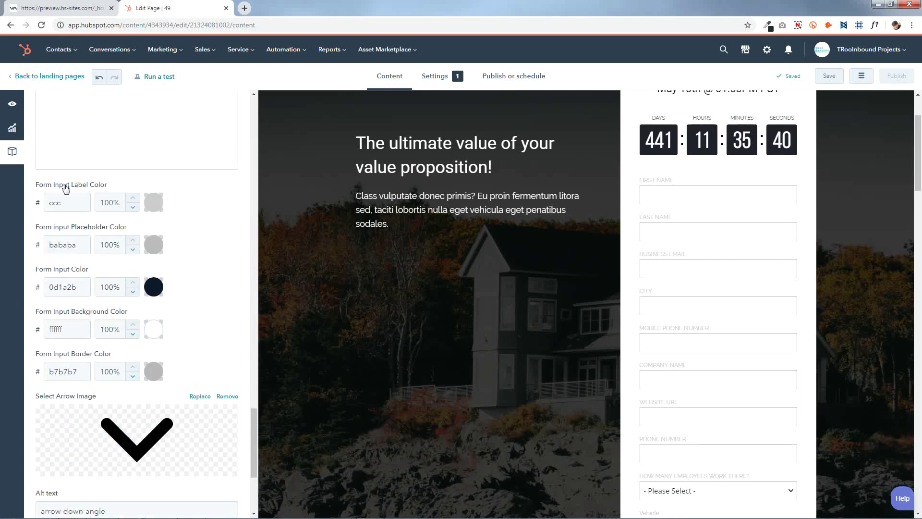
pyautogui.click(154, 203)
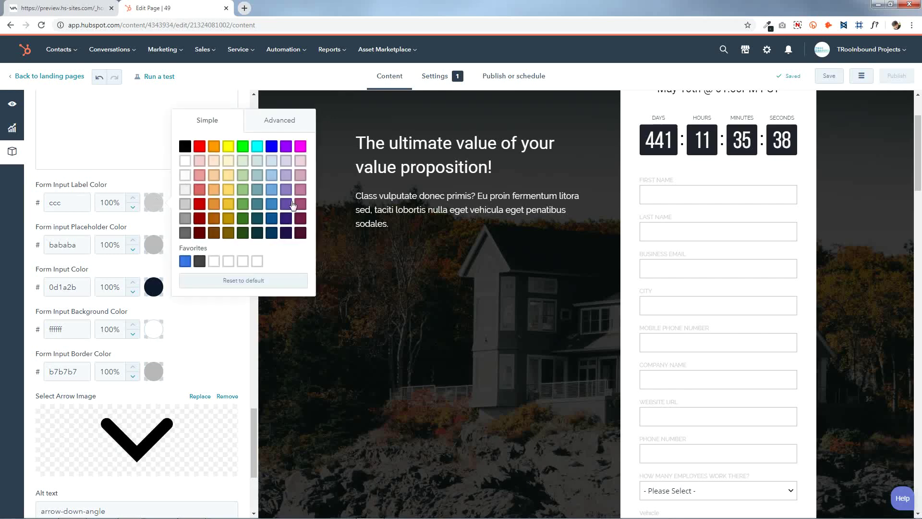
pyautogui.click(152, 204)
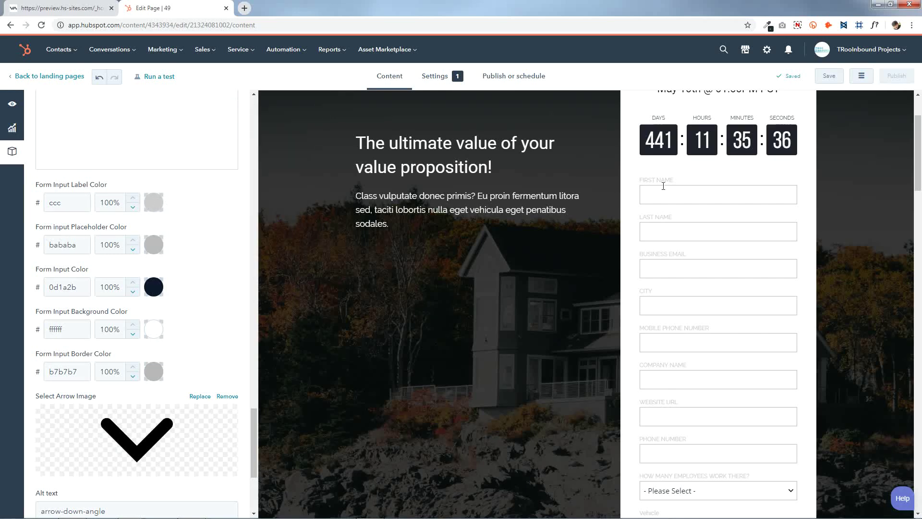
pyautogui.click(152, 243)
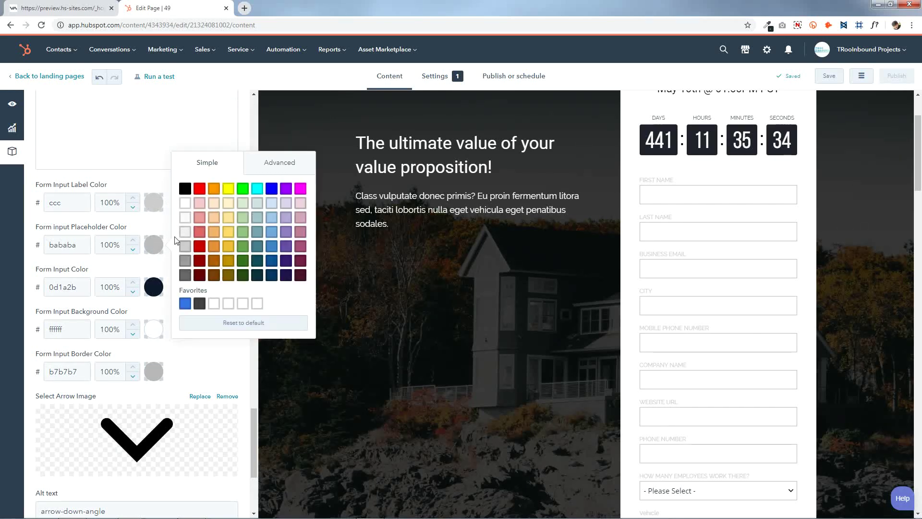
pyautogui.click(152, 244)
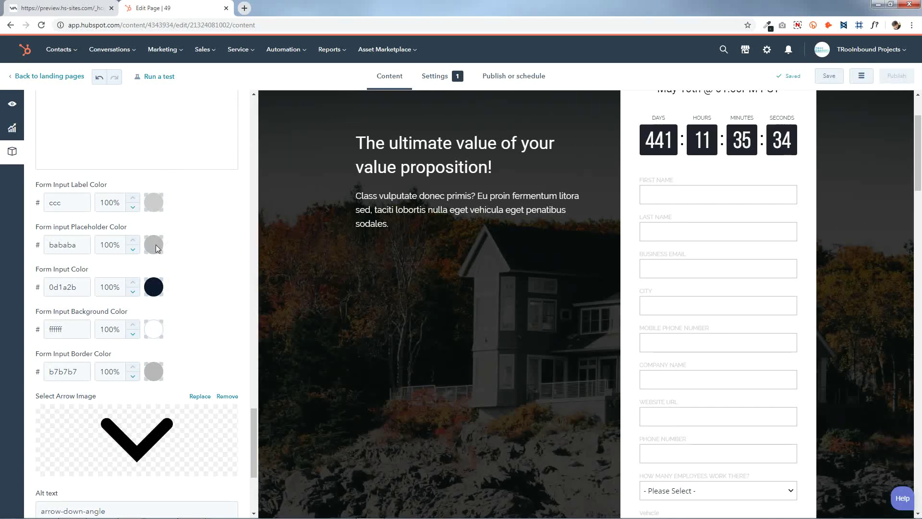
# Step: Enter sample text in the form's First Name field and inspect the Form Input Color swatches that govern it
pyautogui.click(647, 198)
pyautogui.write('ABC')
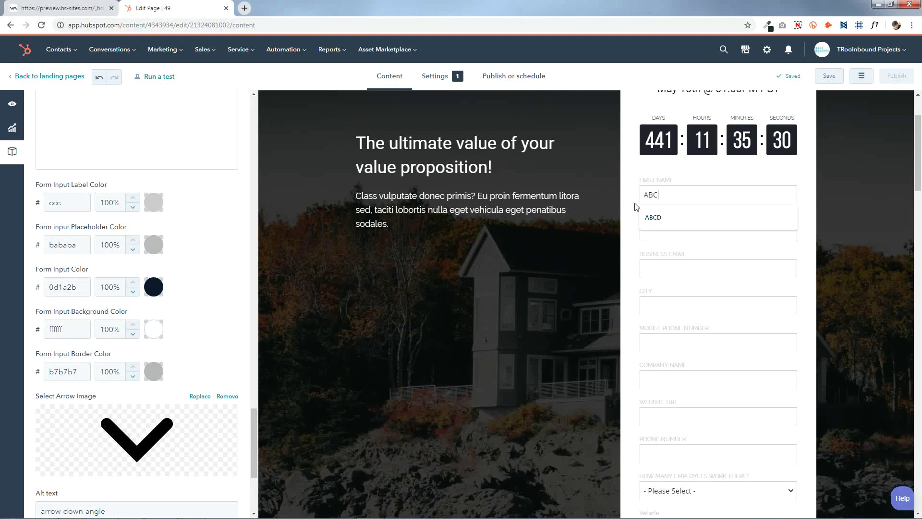
pyautogui.write('DFVC')
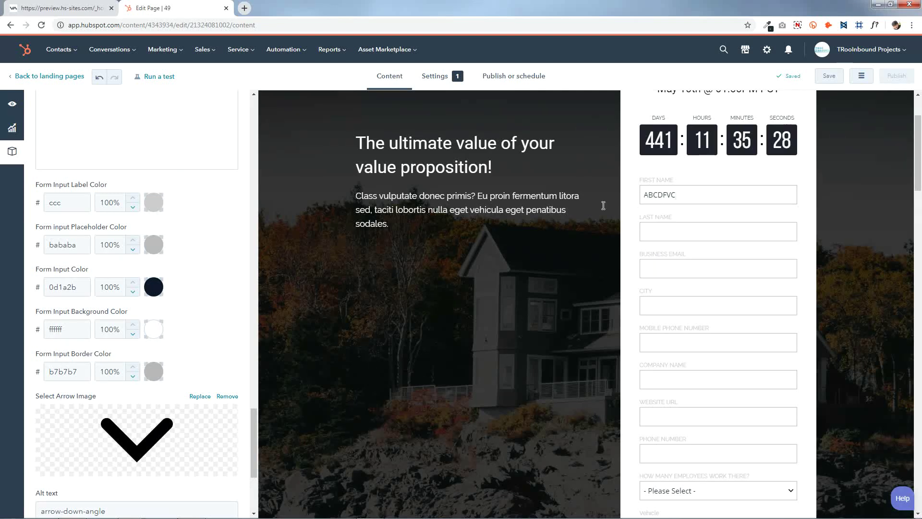
pyautogui.click(154, 287)
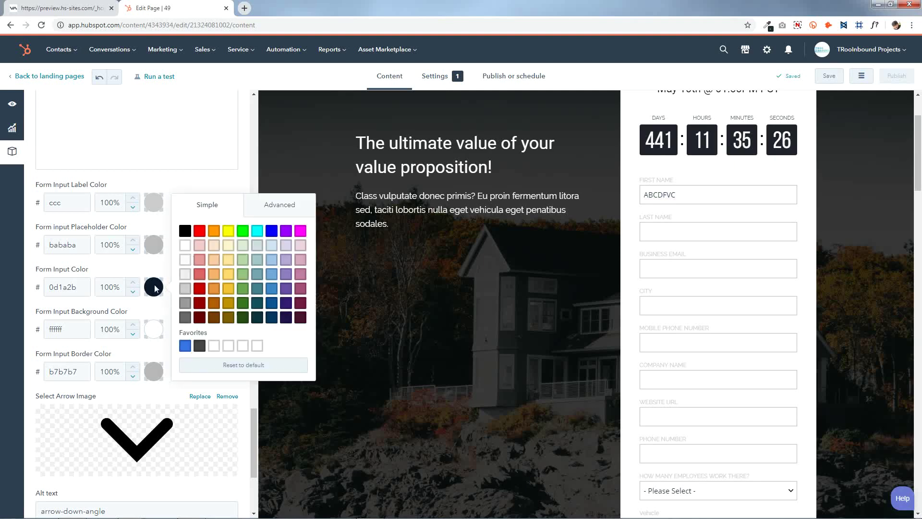
pyautogui.click(154, 288)
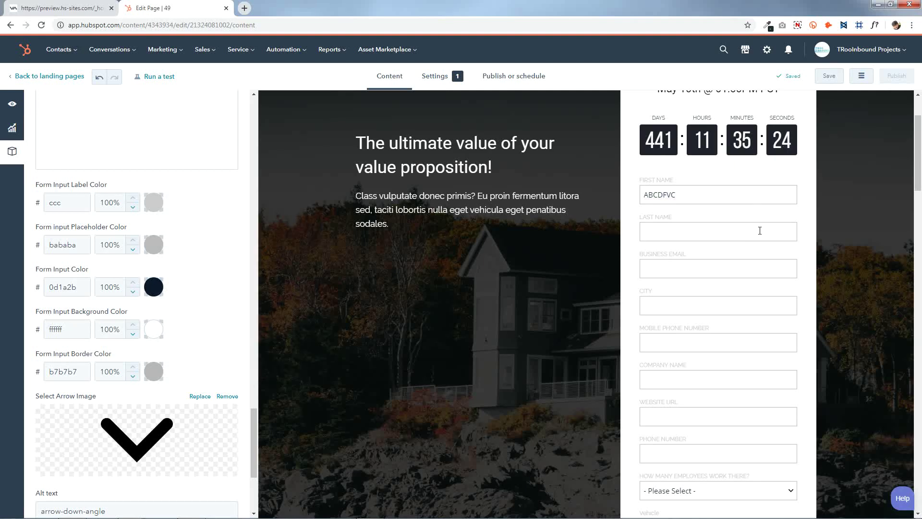
# Step: Inspect the color choices for the Form Input Background Color and Form Input Border Color
pyautogui.click(154, 330)
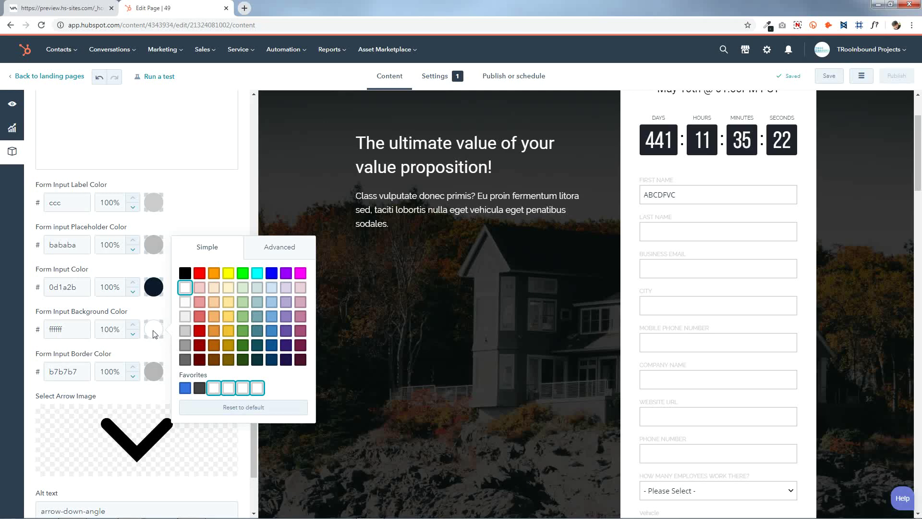
pyautogui.click(155, 330)
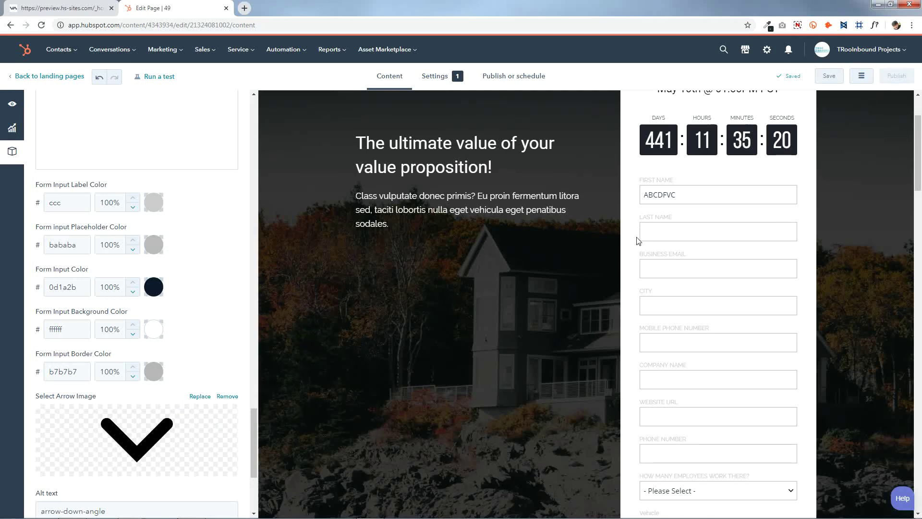
pyautogui.click(154, 372)
pyautogui.click(152, 373)
# Step: View the replacement images for the form's select arrow and check the arrow on the employee-count dropdown
pyautogui.scroll(-3, 151, 373)
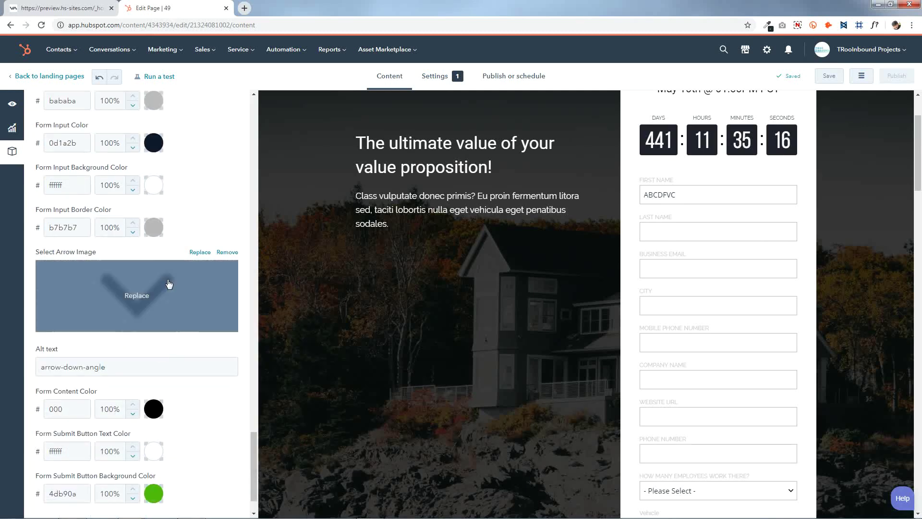
pyautogui.click(200, 252)
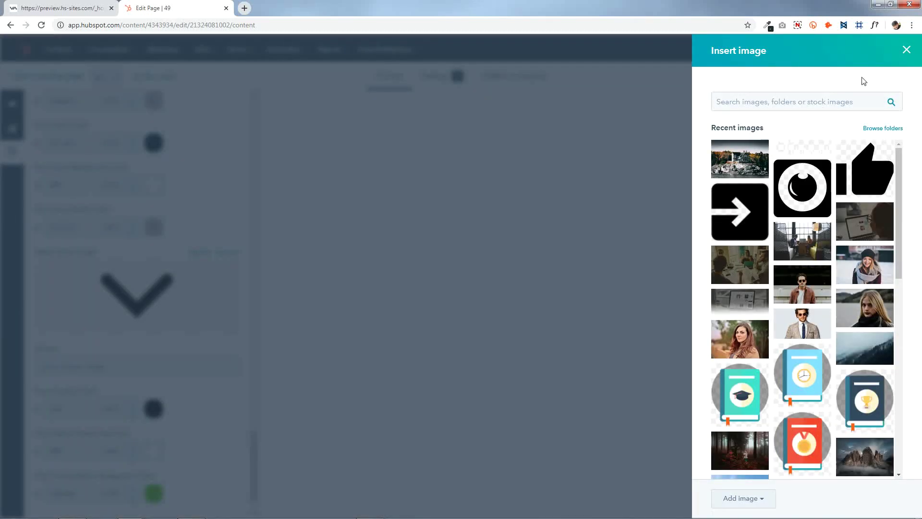
pyautogui.click(906, 50)
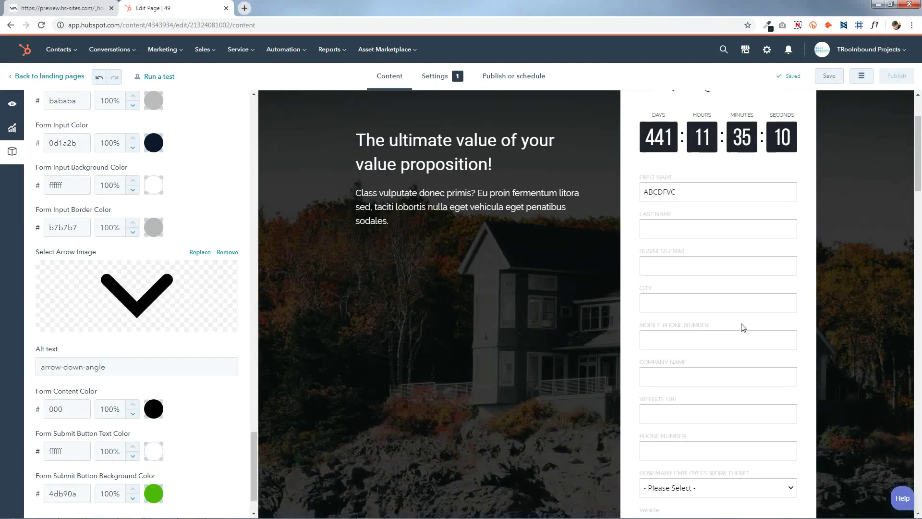
pyautogui.scroll(-5, 763, 327)
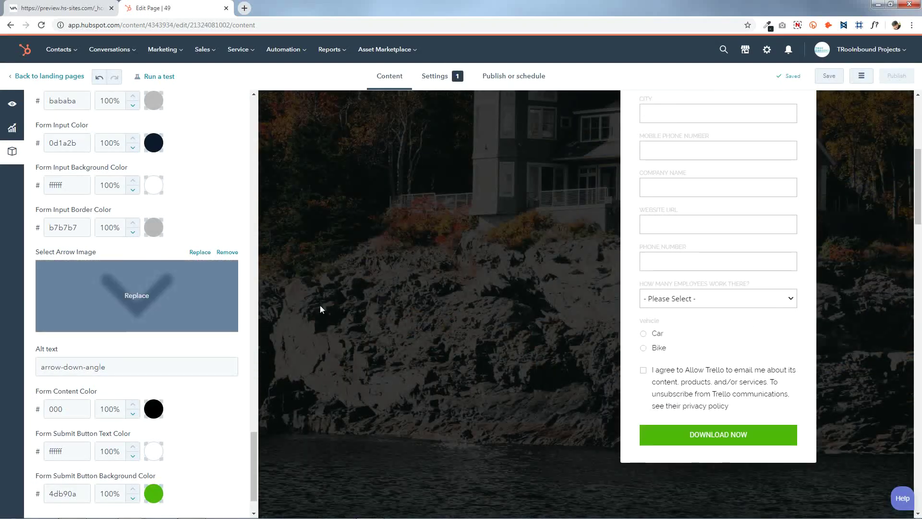
pyautogui.click(792, 301)
pyautogui.click(801, 301)
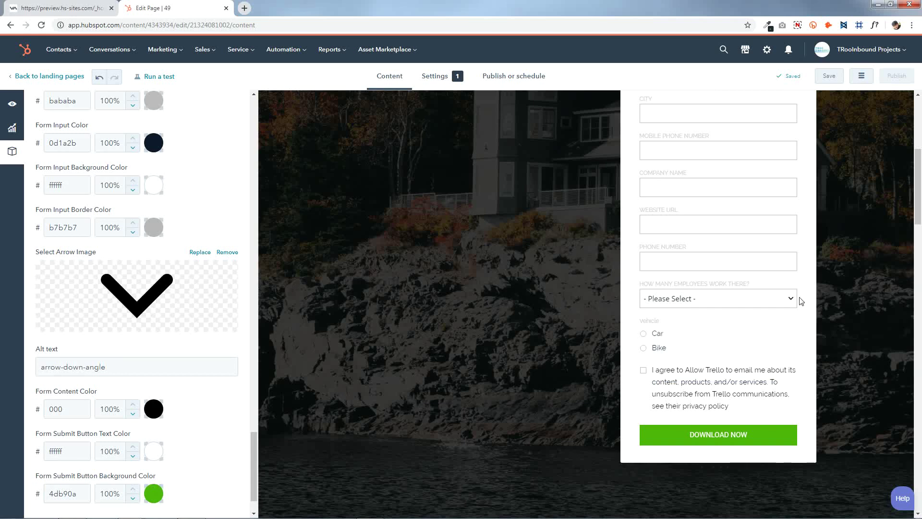
# Step: Review the arrow image's alt text and the color choices for Form Content Color and Form Submit Button Text Color
pyautogui.click(146, 361)
pyautogui.scroll(-1, 145, 354)
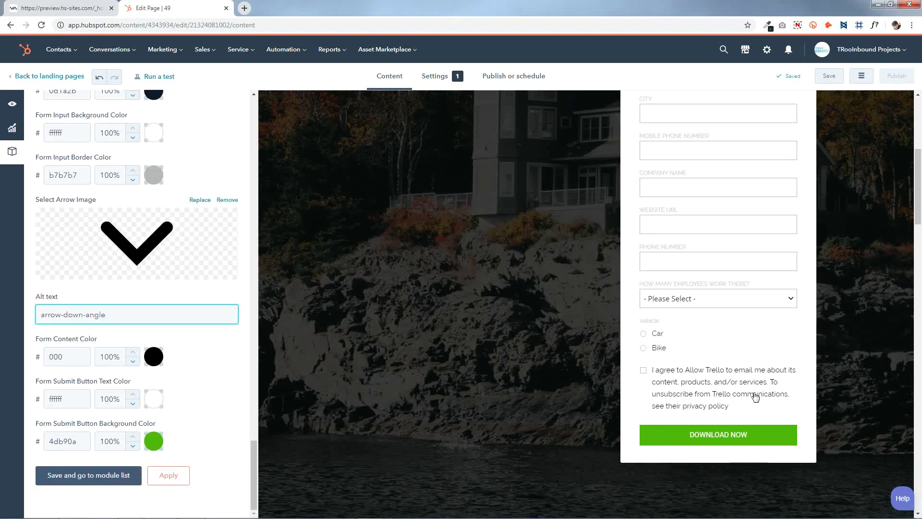
pyautogui.click(157, 361)
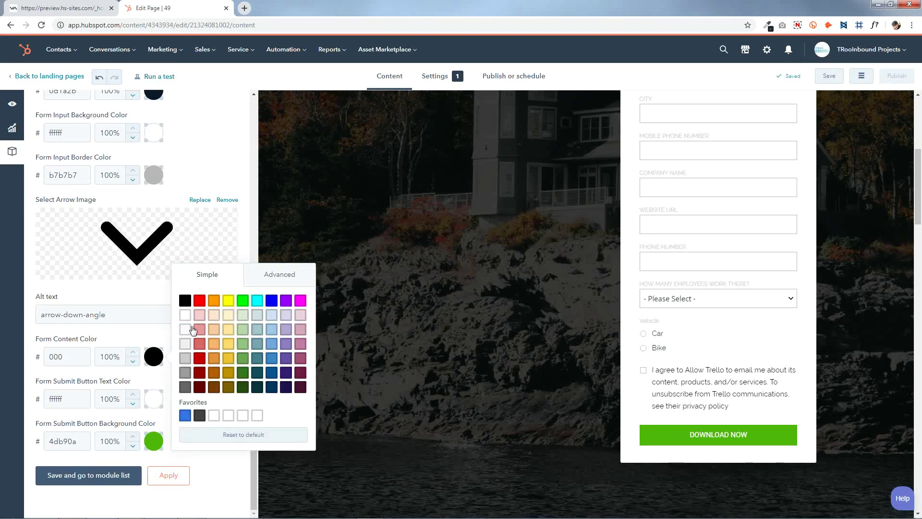
pyautogui.click(152, 360)
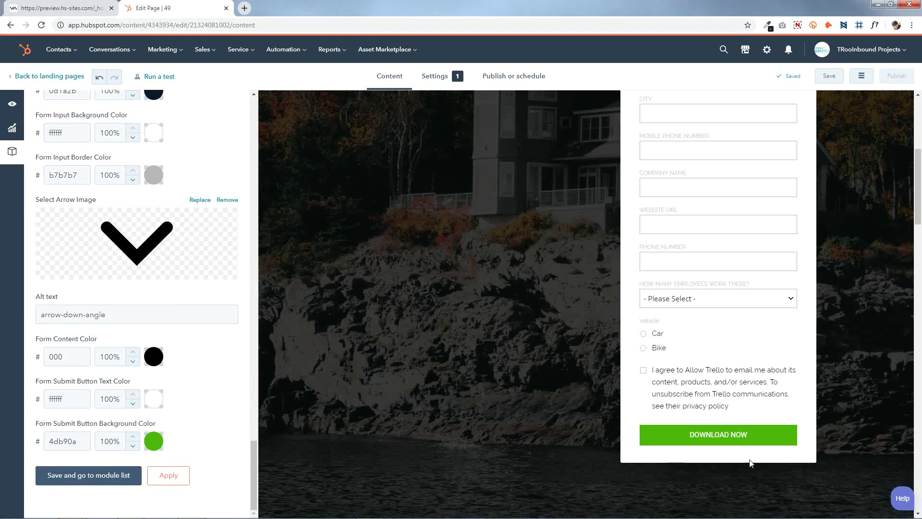
pyautogui.click(155, 399)
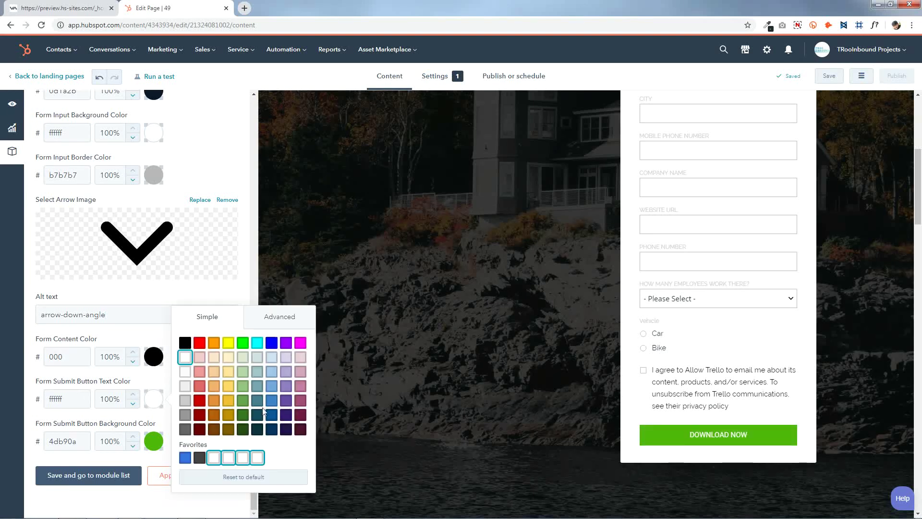
pyautogui.click(160, 401)
# Step: Set the Form Submit Button Background Color to 0ab985, copied from the LP - 49.txt notes, and save the banner module
pyautogui.click(87, 437)
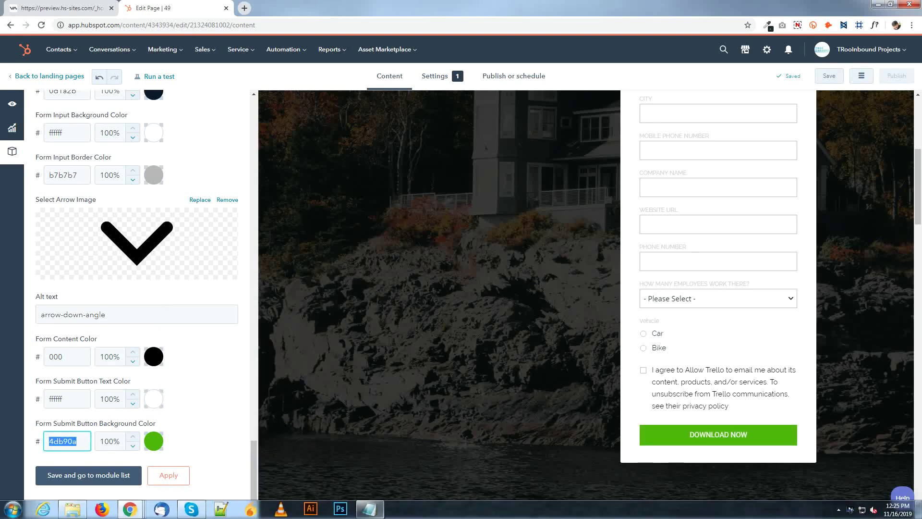
pyautogui.click(372, 510)
pyautogui.moveTo(783, 88); pyautogui.dragTo(829, 87)
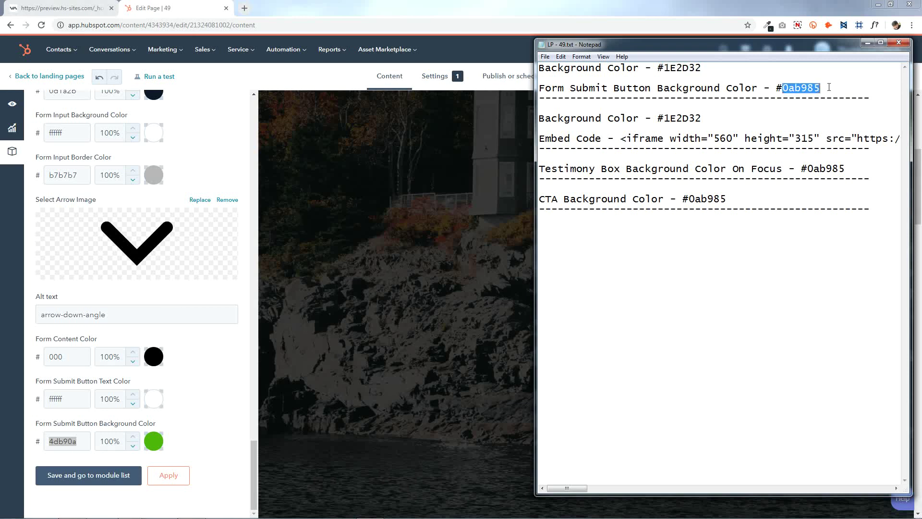
pyautogui.rightClick(814, 87)
pyautogui.click(823, 119)
pyautogui.rightClick(63, 441)
pyautogui.click(103, 325)
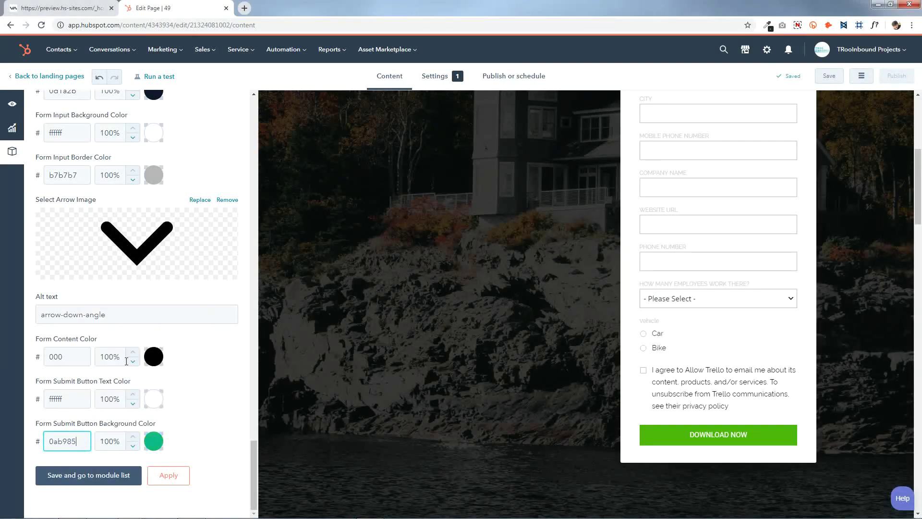
pyautogui.click(113, 475)
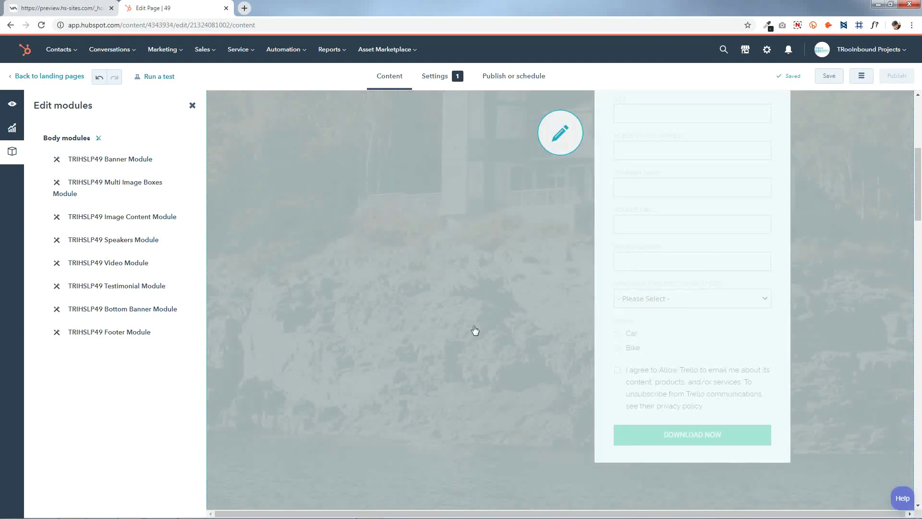
# Step: Reopen the banner module and fill in the form's First Name and Last Name fields with sample names
pyautogui.click(475, 330)
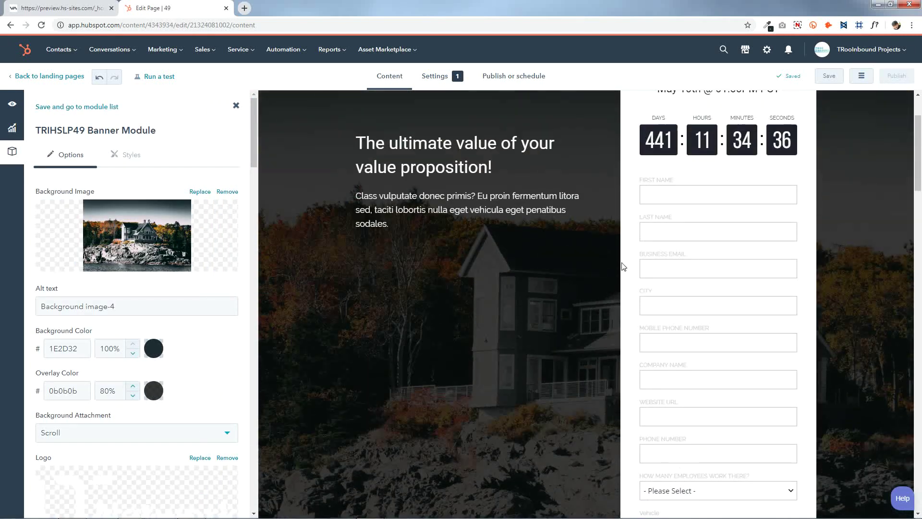
pyautogui.click(647, 192)
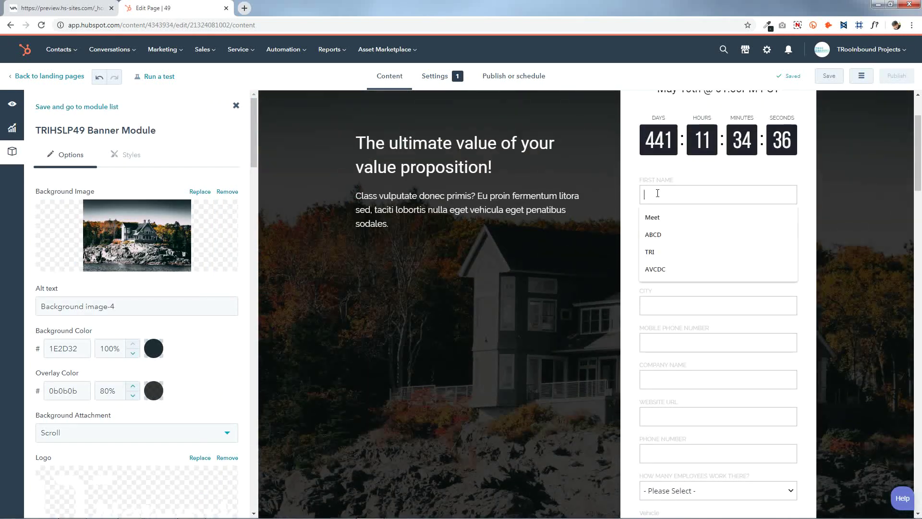
pyautogui.click(655, 235)
pyautogui.click(658, 228)
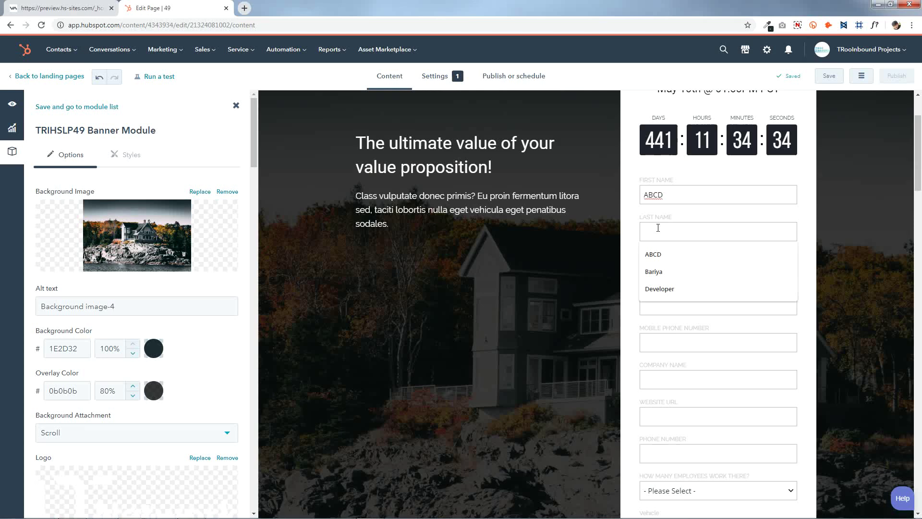
pyautogui.click(661, 264)
pyautogui.doubleClick(683, 232)
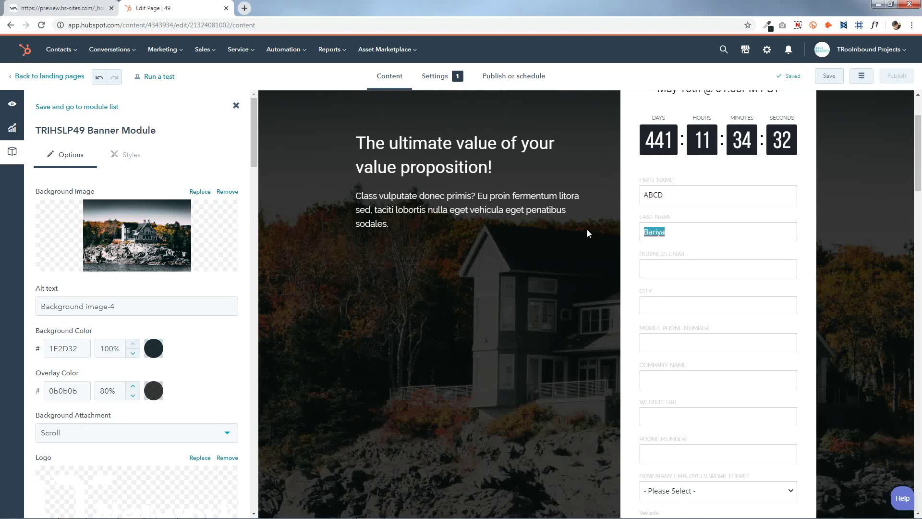
pyautogui.press('BackSpace')
pyautogui.click(652, 260)
# Step: Fill in the banner form's Business Email with the saved e-mail address and set City to XYZ
pyautogui.click(655, 268)
pyautogui.click(661, 303)
pyautogui.click(661, 307)
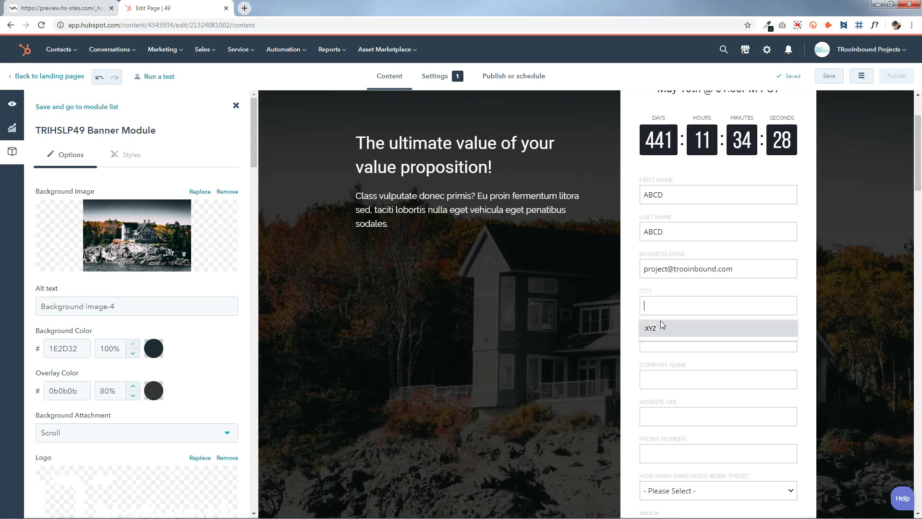
pyautogui.click(661, 324)
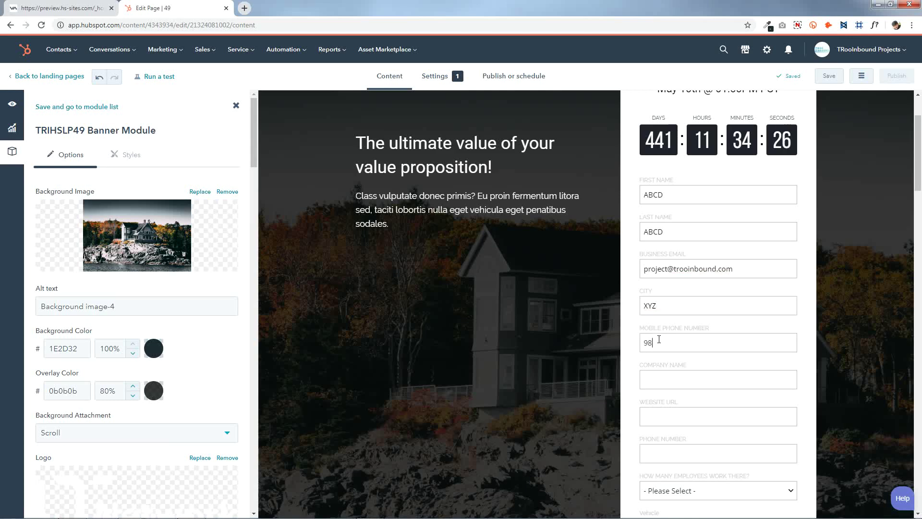
# Step: Fill in the mobile phone number, set Company Name and Website URL to xyz, and enter a sample phone number
pyautogui.write('987654321')
pyautogui.scroll(-2, 659, 339)
pyautogui.press('Tab')
pyautogui.click(662, 317)
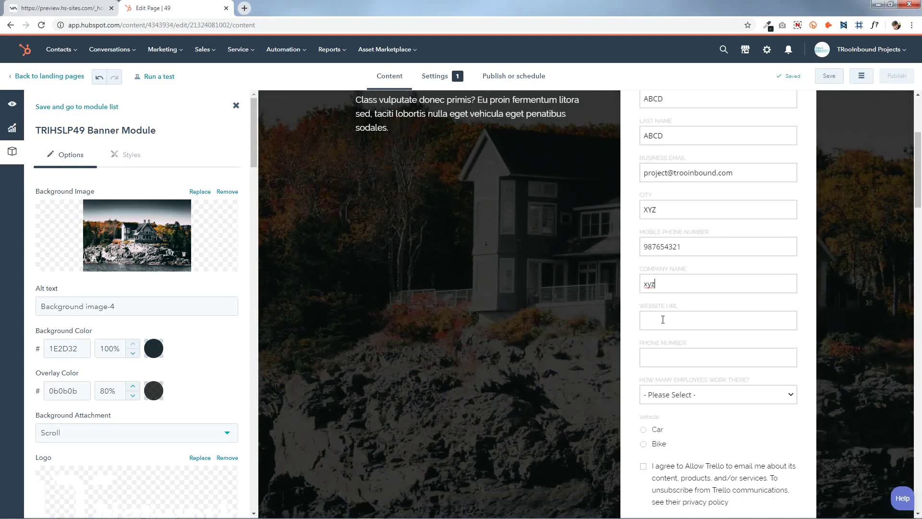
pyautogui.click(663, 320)
pyautogui.click(662, 342)
pyautogui.click(663, 357)
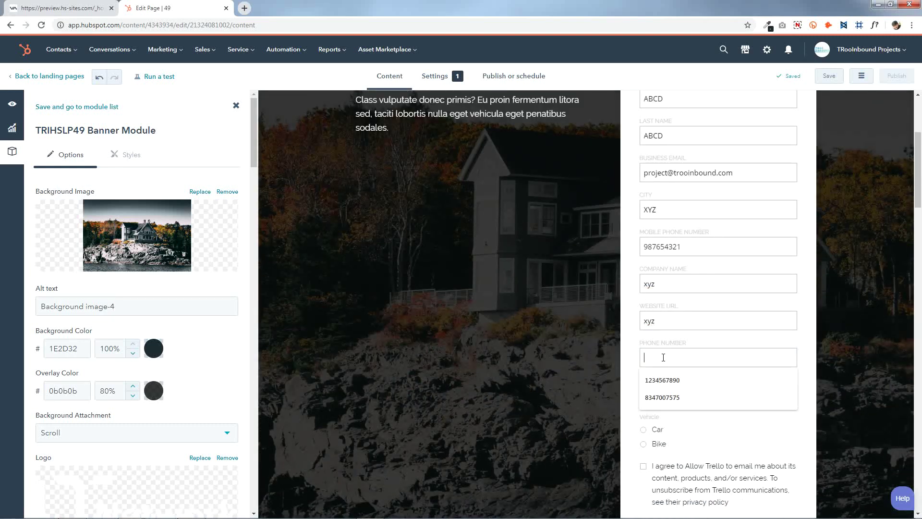
pyautogui.click(667, 380)
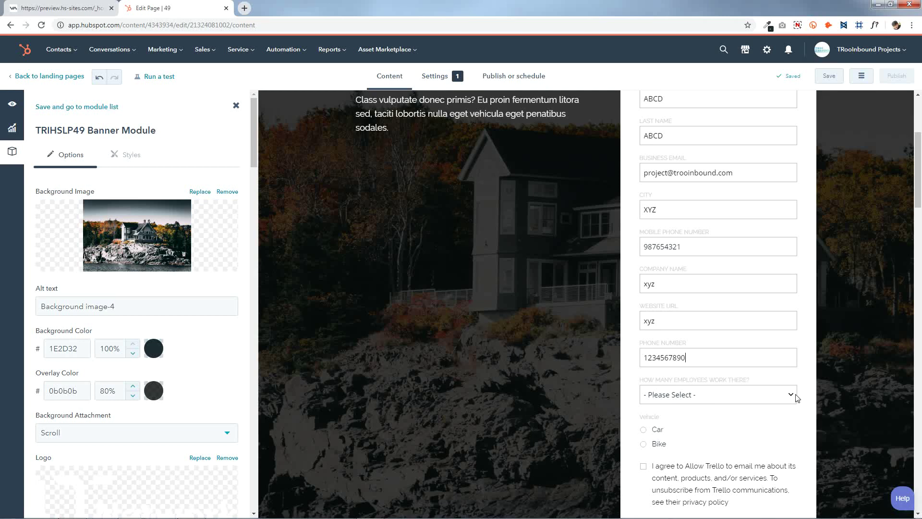
# Step: Choose 6 to 10 for the number of employees and try to tick the consent checkbox in the banner form
pyautogui.click(700, 401)
pyautogui.click(769, 451)
pyautogui.click(640, 454)
pyautogui.scroll(-3, 643, 446)
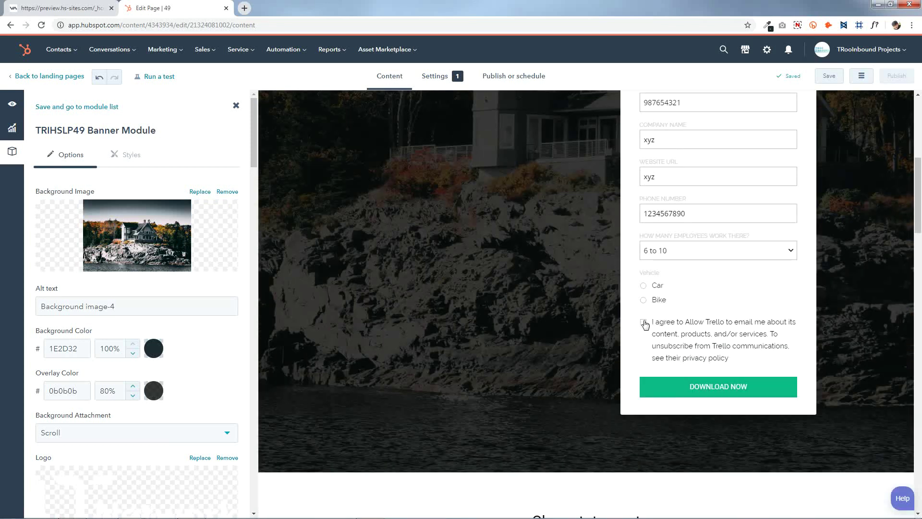
pyautogui.doubleClick(644, 325)
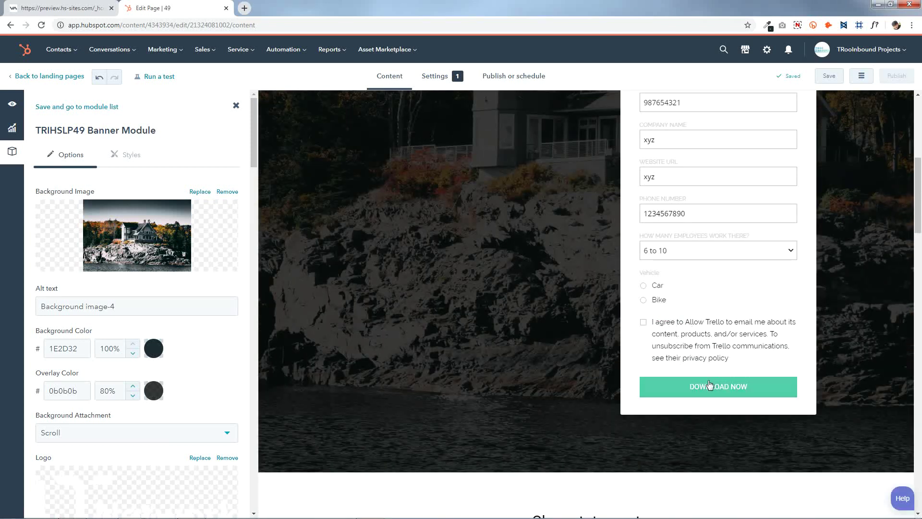
# Step: Test the Vehicle options and the consent checkbox in a new-window preview of the page, and close that preview
pyautogui.click(11, 105)
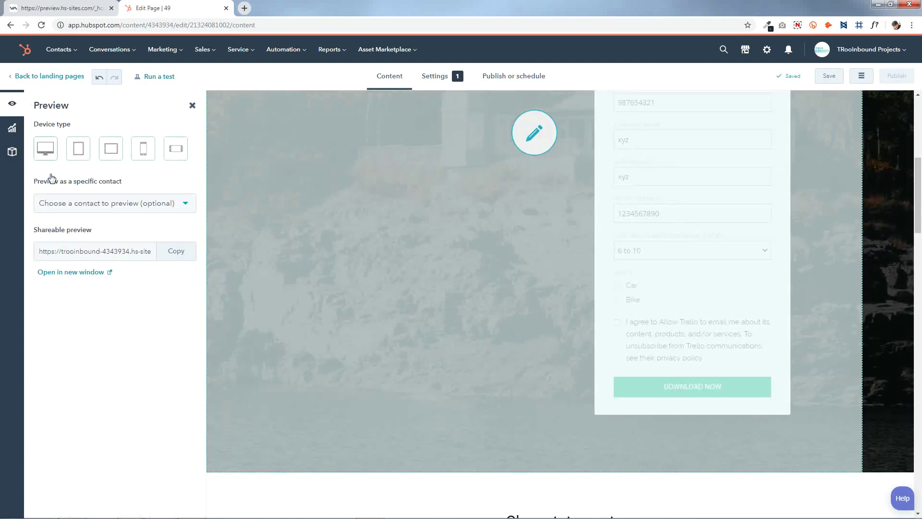
pyautogui.click(75, 273)
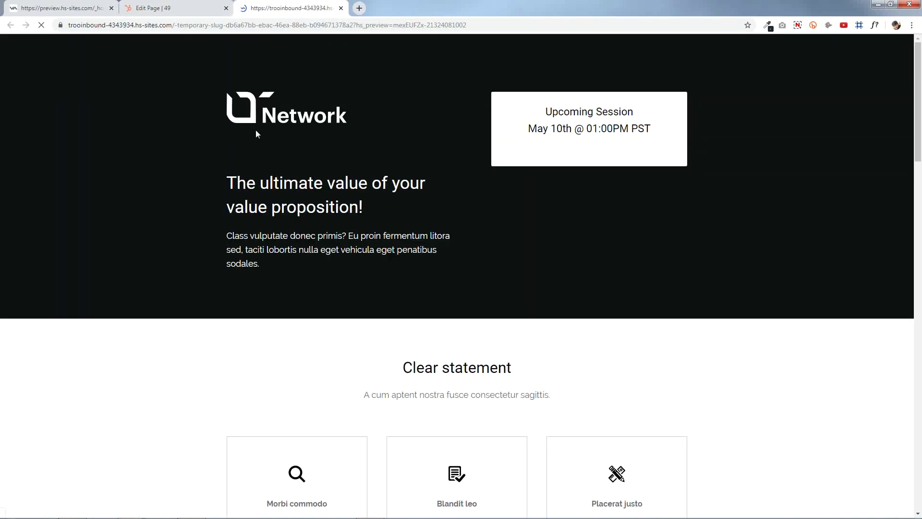
pyautogui.scroll(-8, 854, 207)
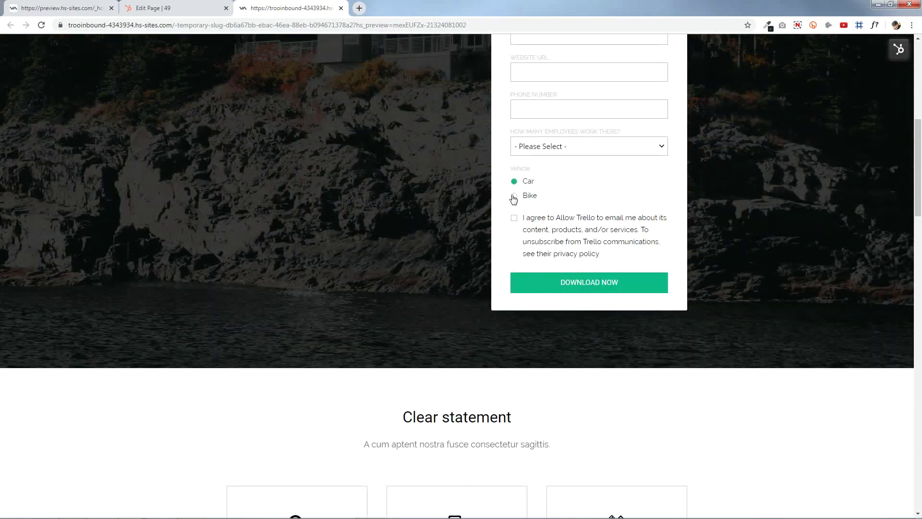
pyautogui.click(514, 196)
pyautogui.click(514, 218)
pyautogui.scroll(6, 574, 284)
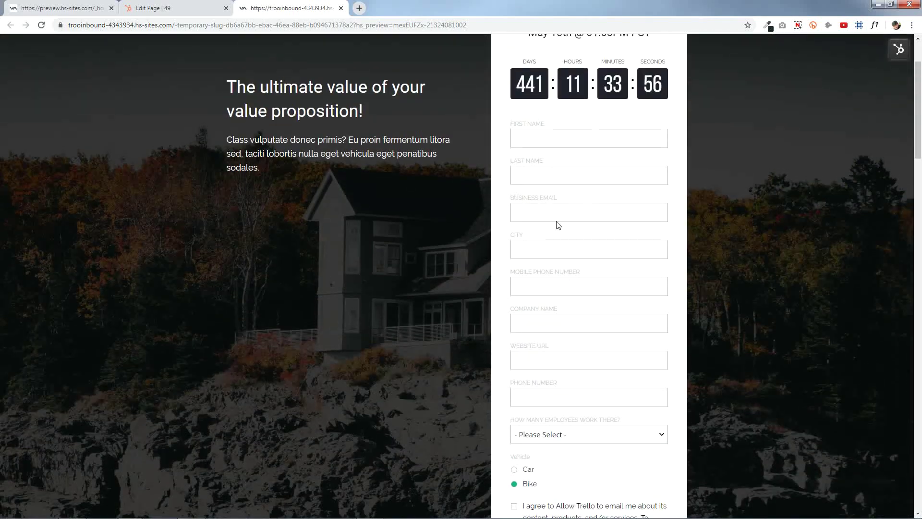
pyautogui.hotkey('ctrl', 'w')
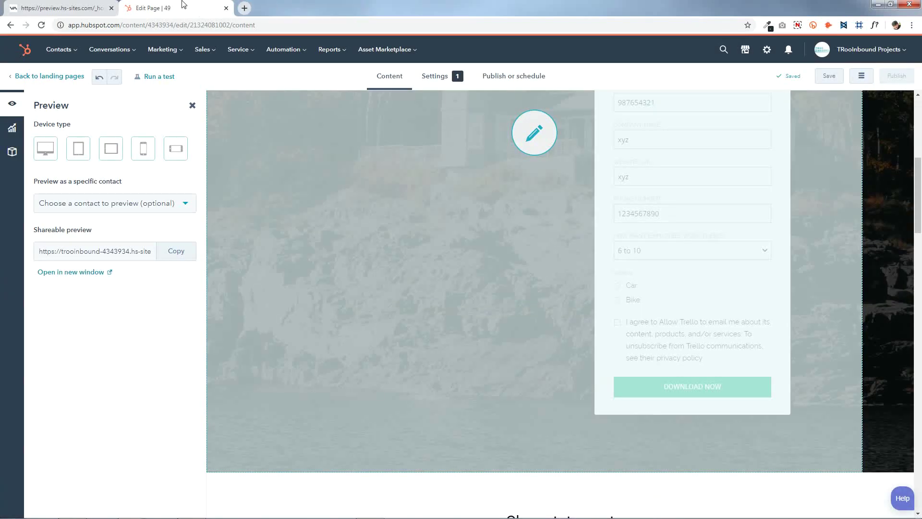
# Step: Reopen the banner module, search its forms for 49, switch the Banner Form to TRIHSLP49 Banner Form and save the module
pyautogui.click(479, 236)
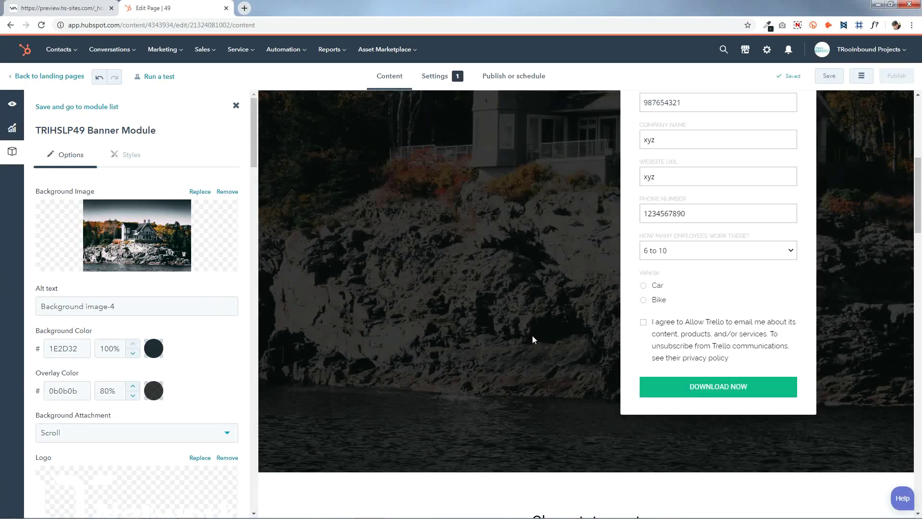
pyautogui.scroll(-15, 184, 336)
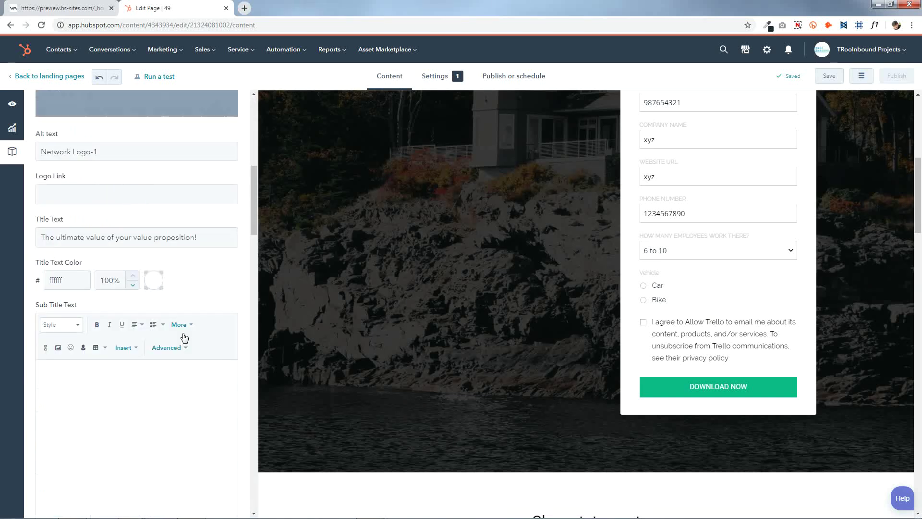
pyautogui.scroll(5, 184, 336)
pyautogui.scroll(-10, 184, 336)
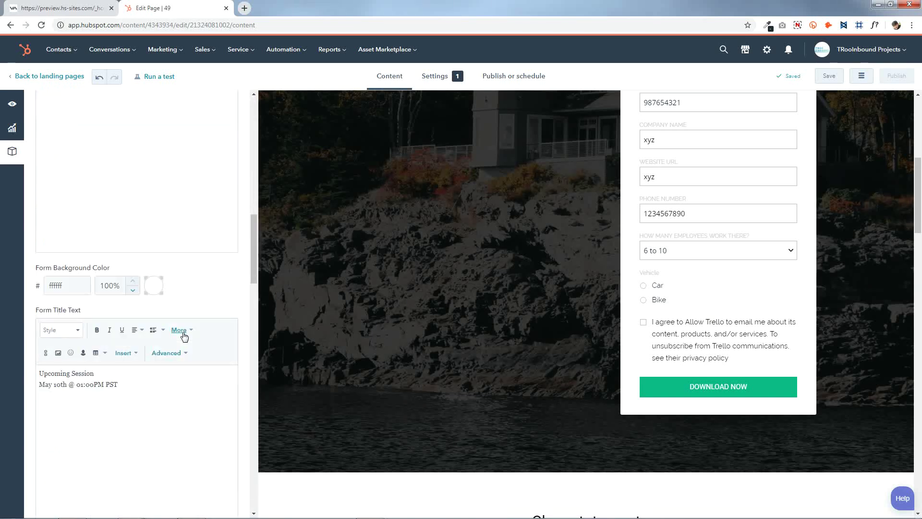
pyautogui.scroll(-6, 184, 336)
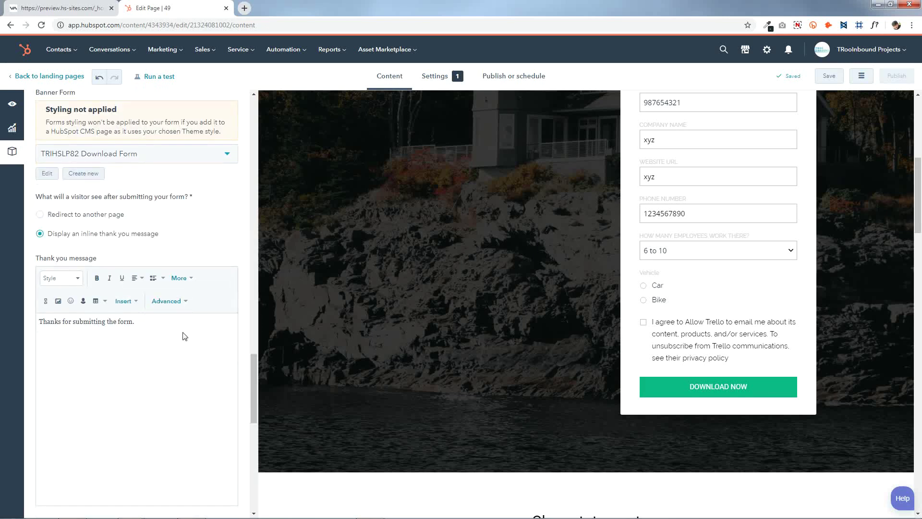
pyautogui.click(145, 158)
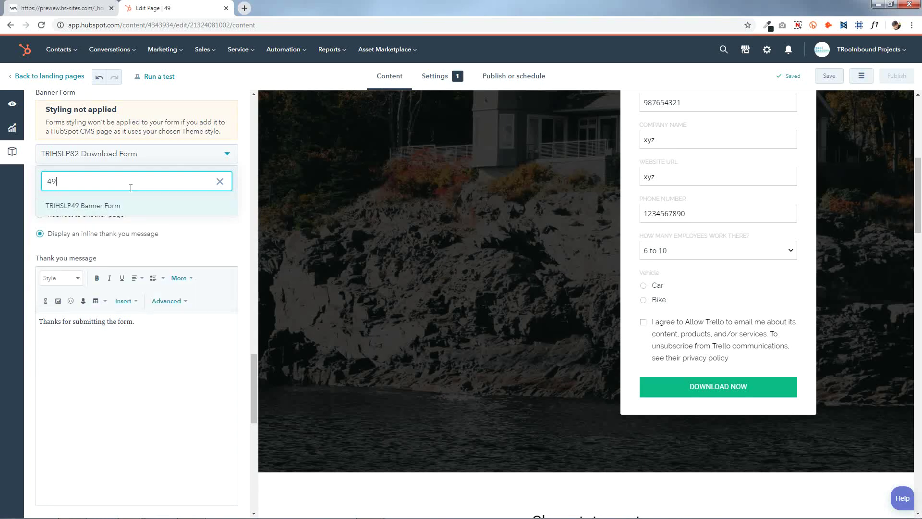
pyautogui.click(115, 205)
pyautogui.scroll(-10, 116, 207)
pyautogui.moveTo(152, 505)
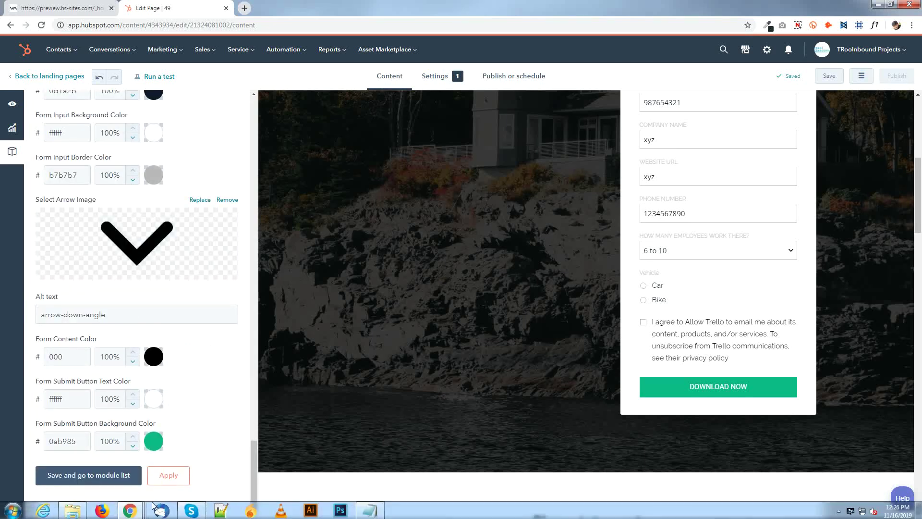
pyautogui.click(135, 475)
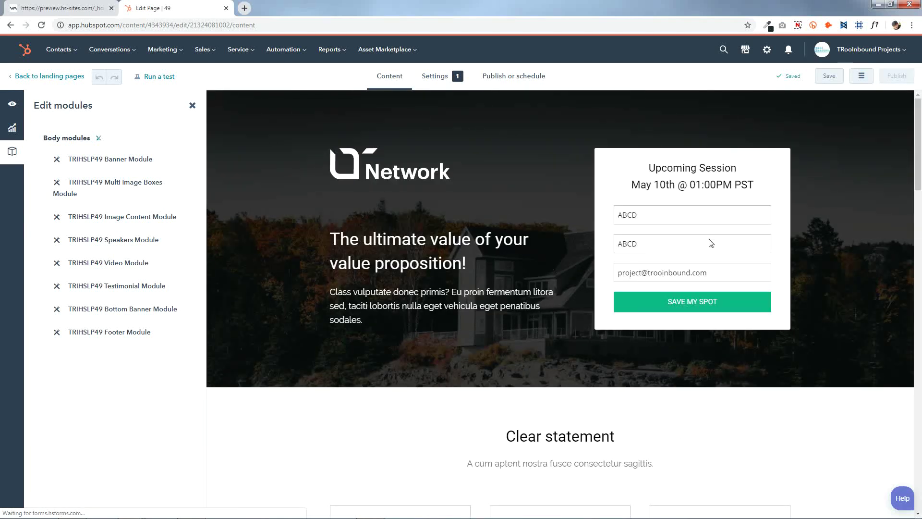
# Step: Open the Multi Image Boxes module below the banner, enable Section Hide and save the module
pyautogui.scroll(-7, 710, 242)
pyautogui.scroll(3, 913, 307)
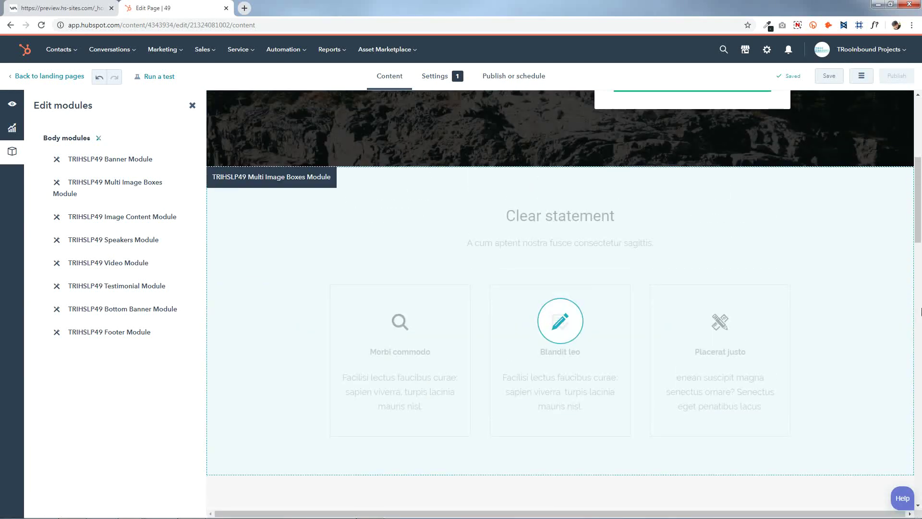
pyautogui.scroll(5, 634, 226)
pyautogui.scroll(-8, 700, 229)
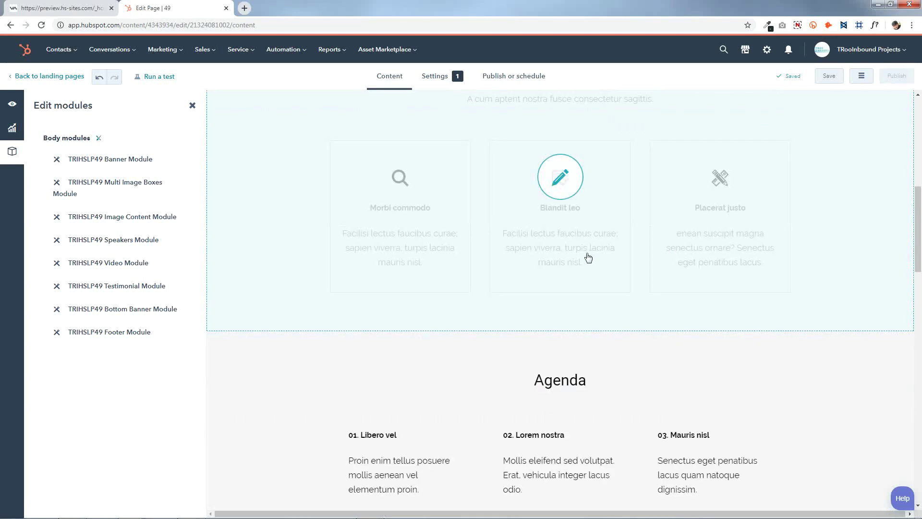
pyautogui.click(589, 258)
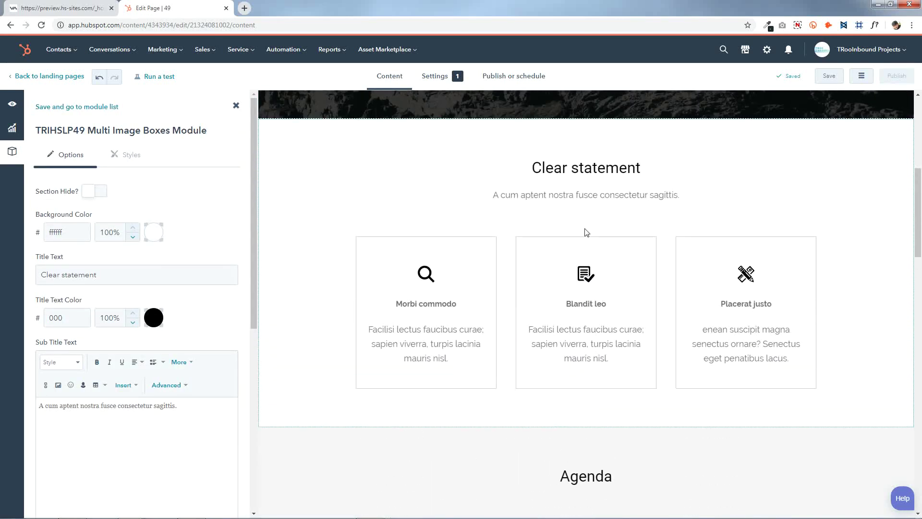
pyautogui.scroll(-5, 144, 231)
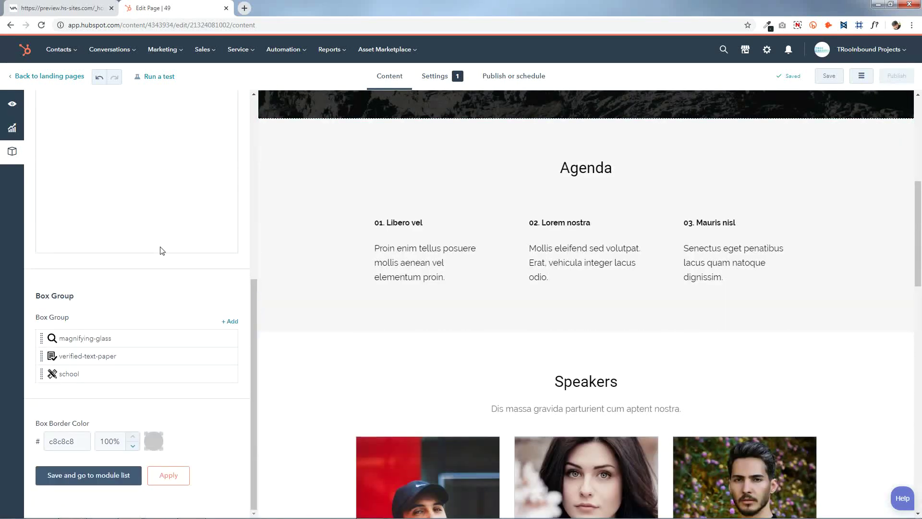
pyautogui.click(105, 476)
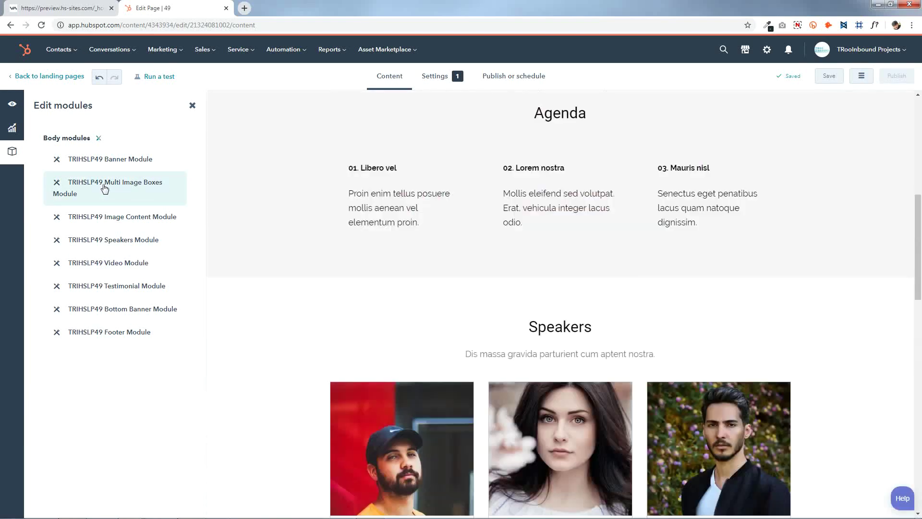
# Step: Reopen the Multi Image Boxes module, disable Section Hide and save the module
pyautogui.click(103, 187)
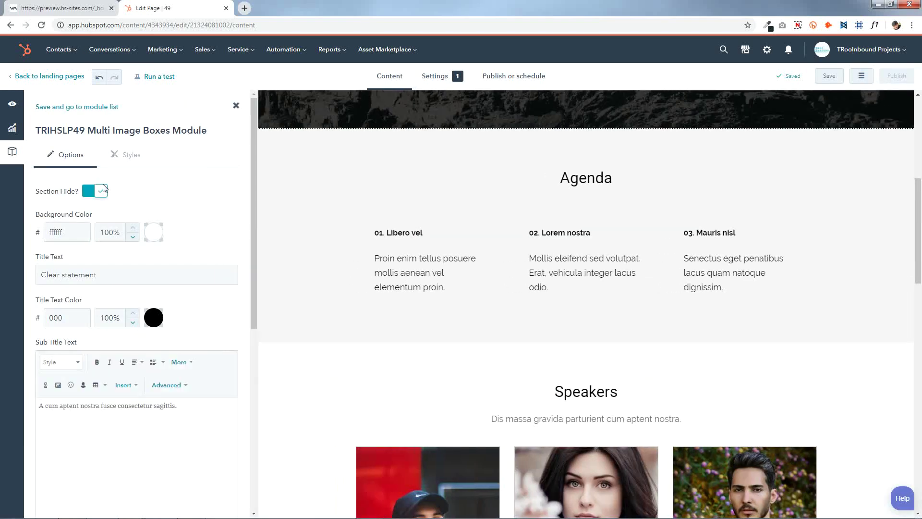
pyautogui.click(89, 191)
pyautogui.scroll(-10, 176, 407)
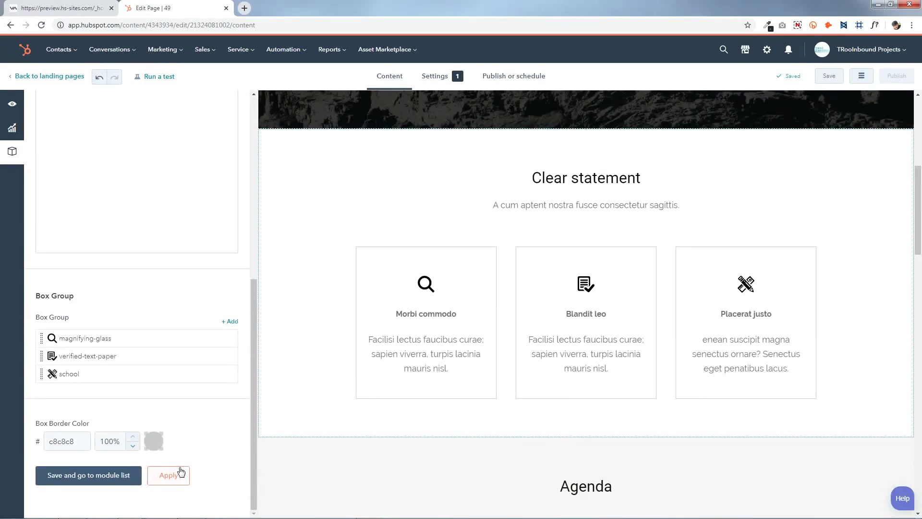
pyautogui.click(121, 475)
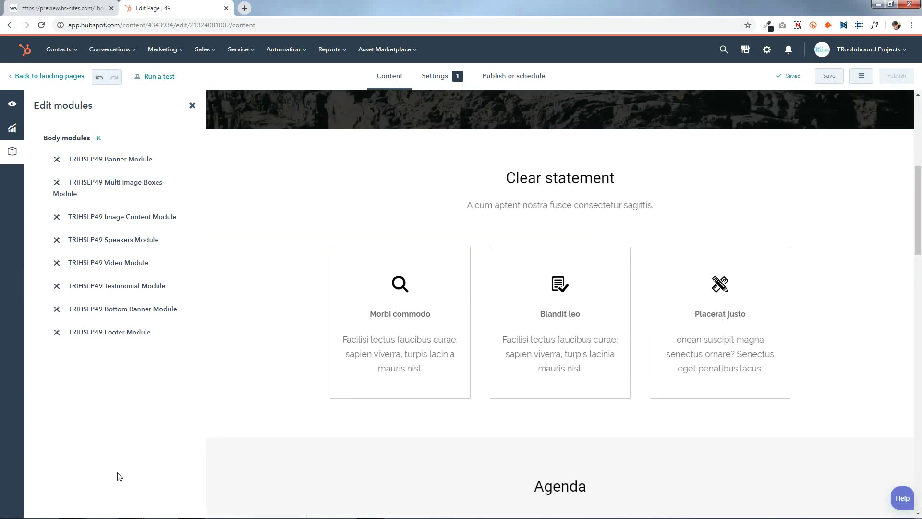
# Step: Examine the Multi Image Boxes module's background color, title text, title text color and sub title text options
pyautogui.click(533, 303)
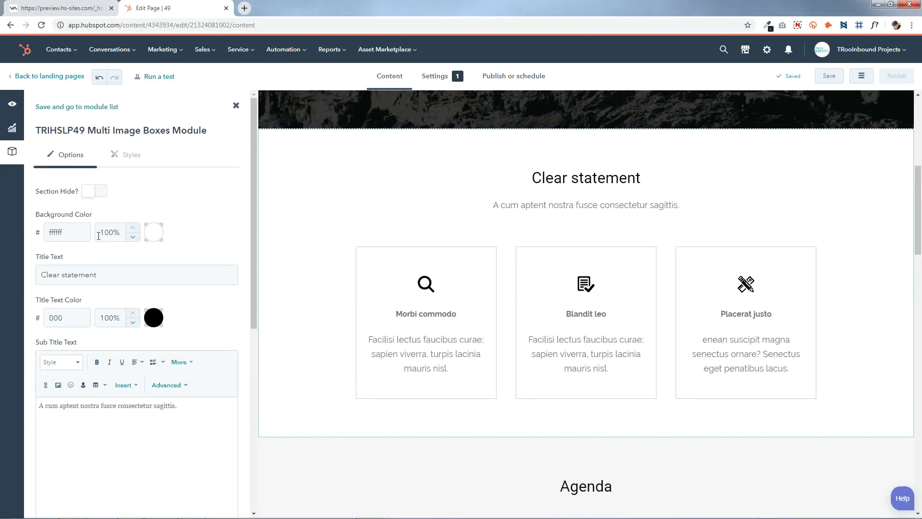
pyautogui.click(154, 232)
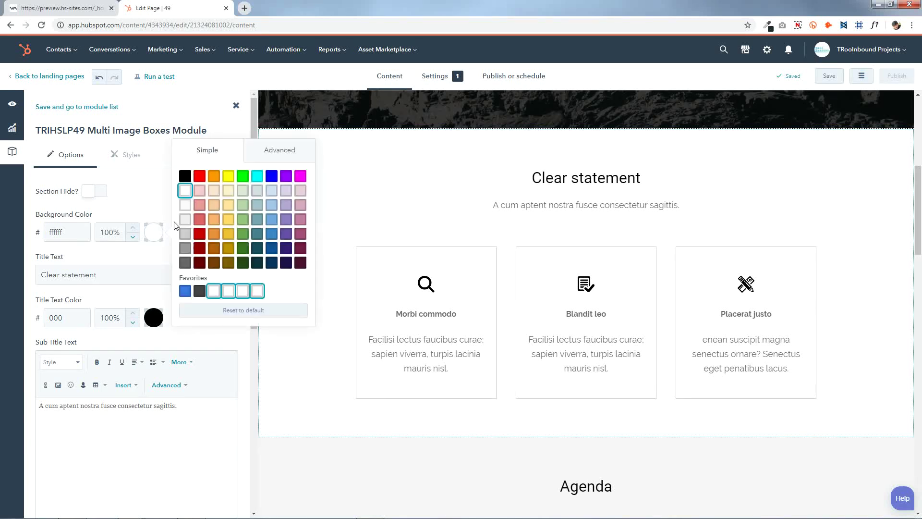
pyautogui.click(157, 232)
pyautogui.click(40, 262)
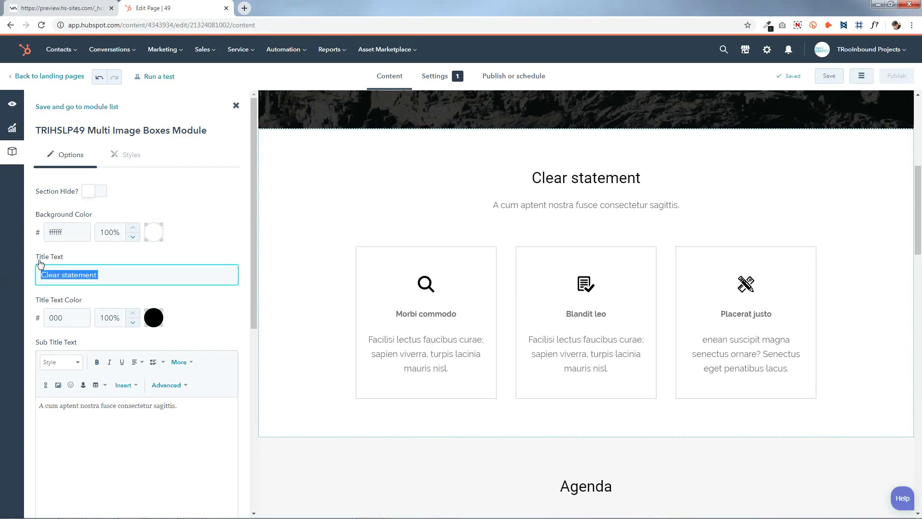
pyautogui.click(171, 269)
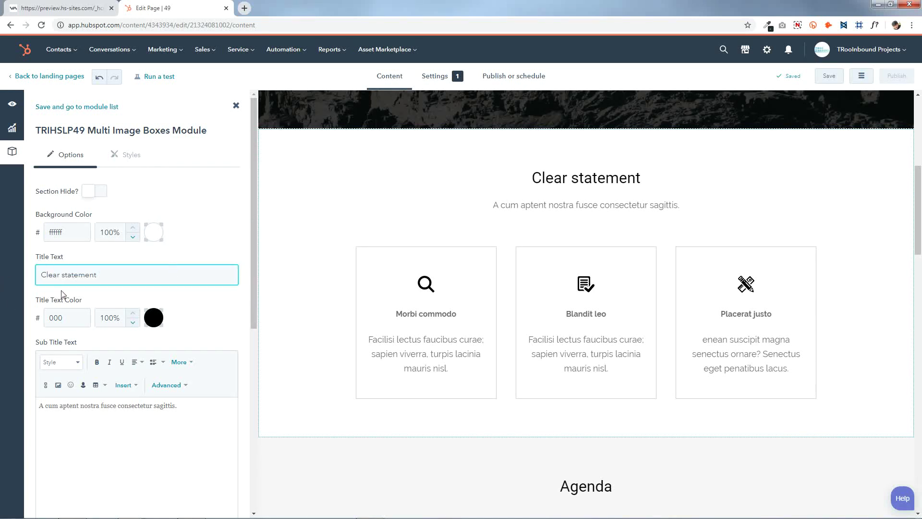
pyautogui.click(153, 320)
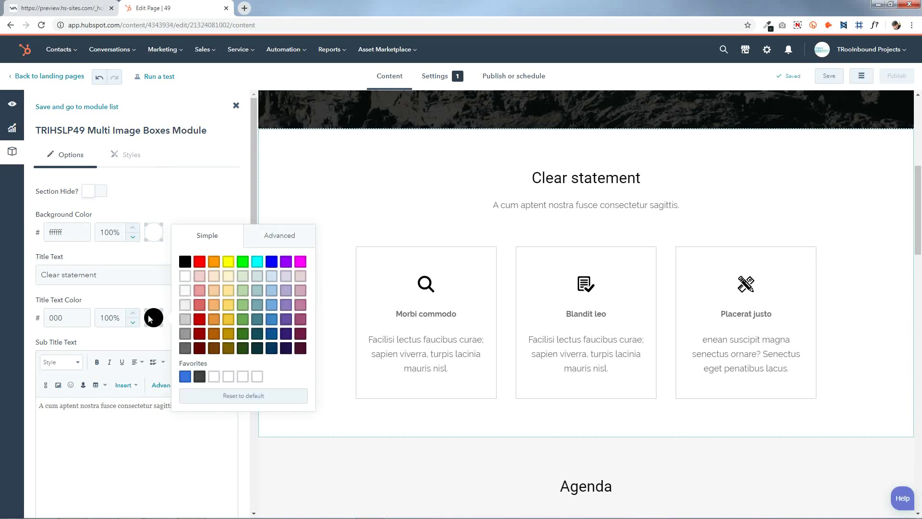
pyautogui.click(159, 322)
pyautogui.scroll(-2, 161, 323)
pyautogui.moveTo(187, 312); pyautogui.dragTo(32, 308)
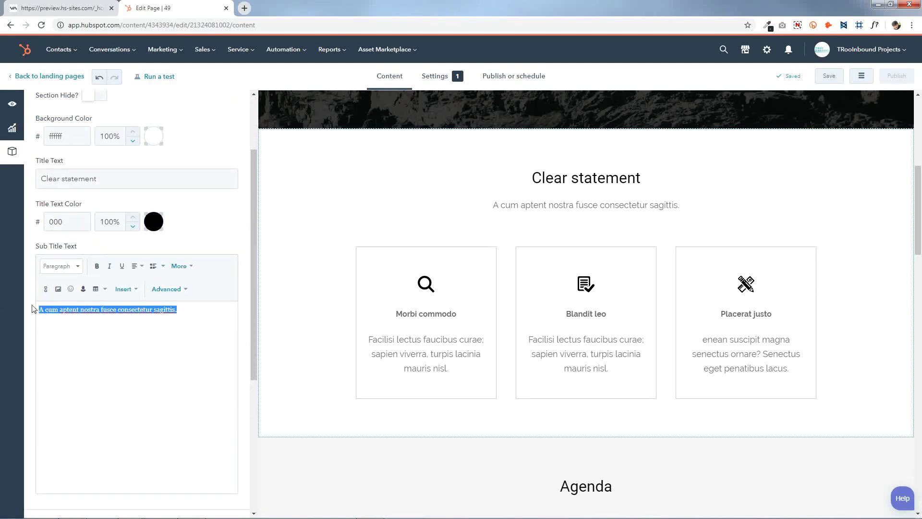
pyautogui.click(174, 336)
pyautogui.scroll(-5, 178, 331)
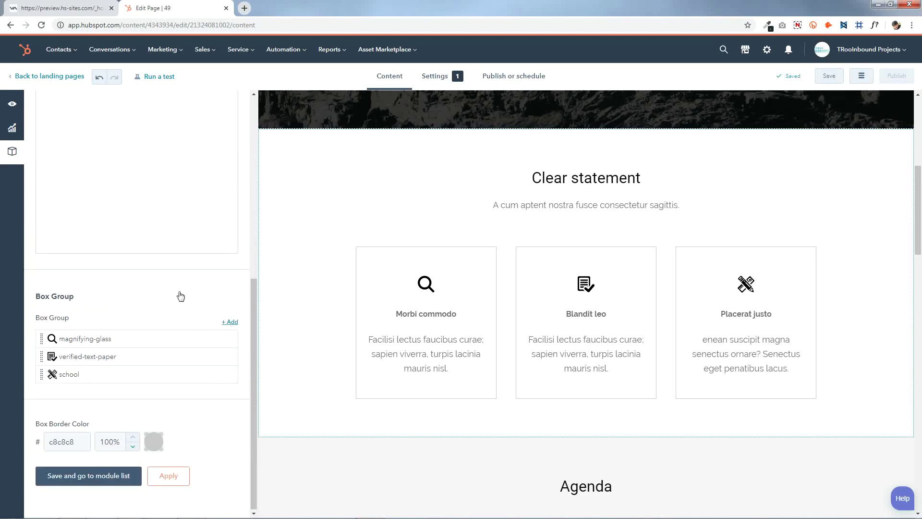
# Step: Add two boxes with the default content to the Box Group and check how they are arranged on the page
pyautogui.click(229, 322)
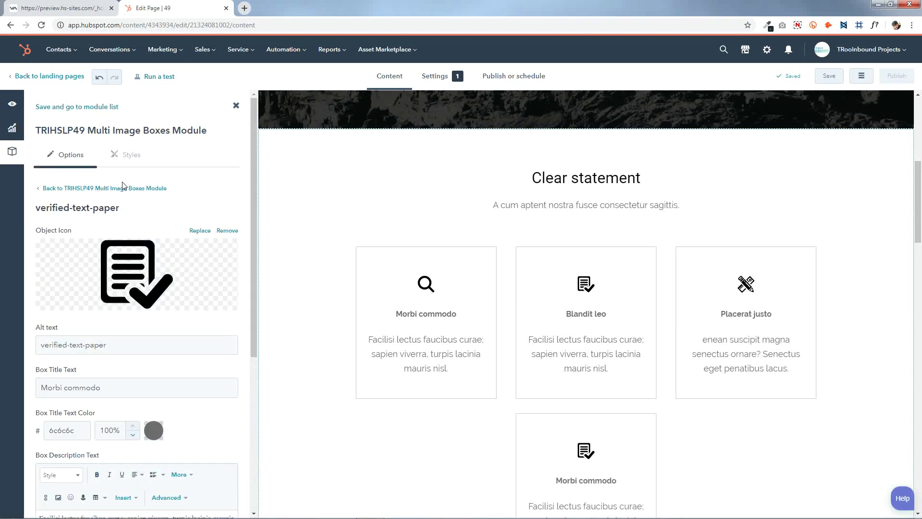
pyautogui.click(123, 187)
pyautogui.scroll(-10, 174, 286)
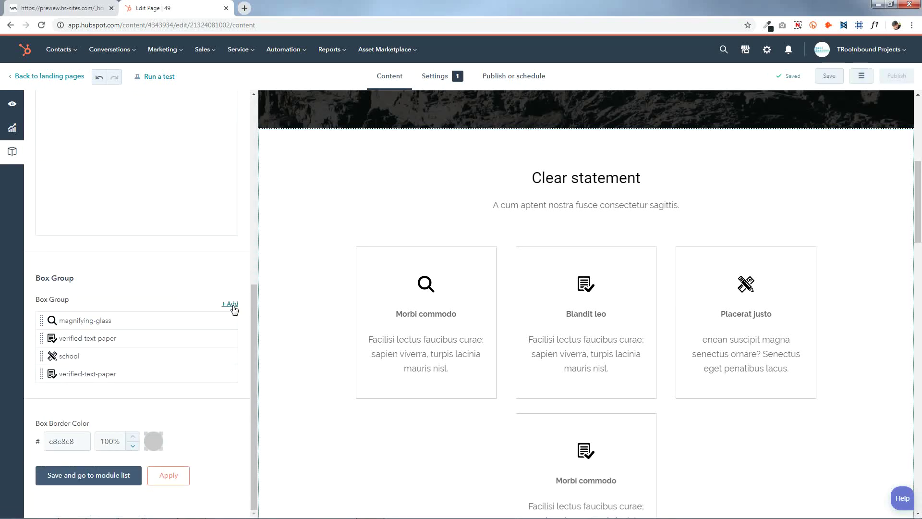
pyautogui.click(229, 304)
pyautogui.click(113, 189)
pyautogui.scroll(-10, 128, 287)
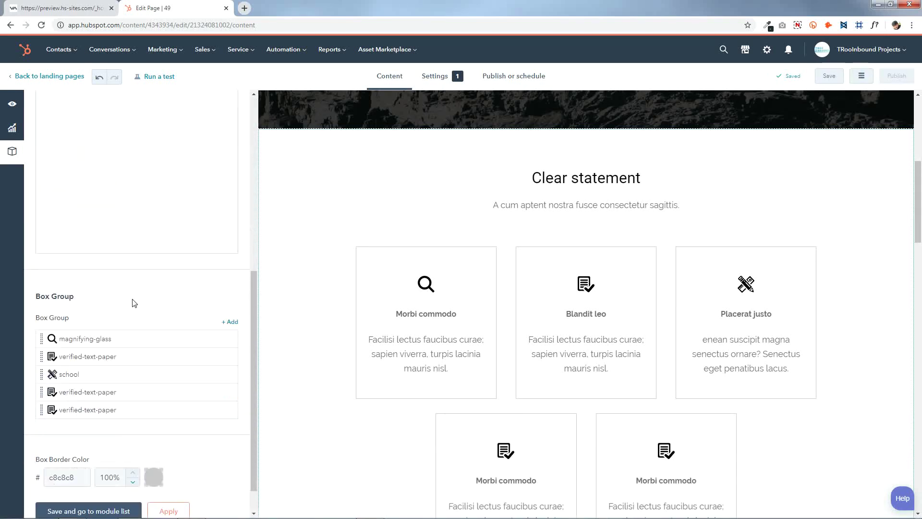
pyautogui.scroll(-2, 134, 303)
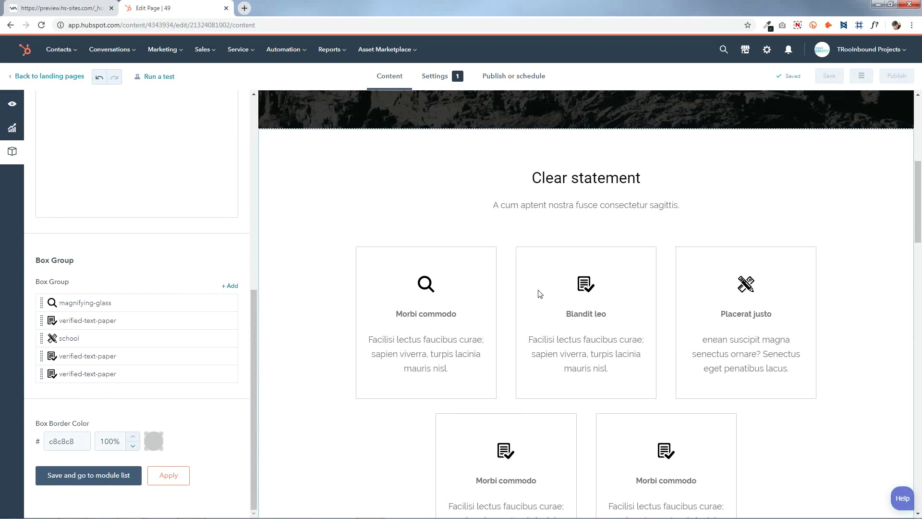
pyautogui.scroll(-2, 576, 294)
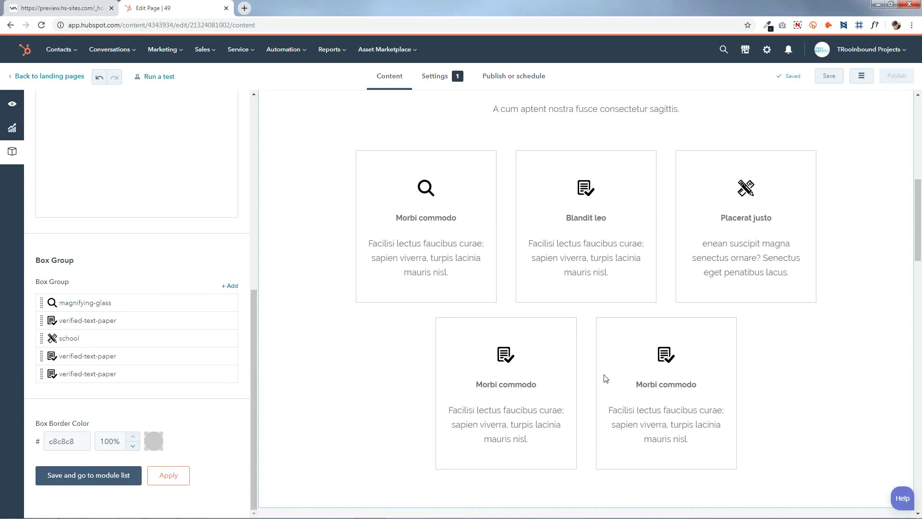
# Step: Delete the two added Morbi commodo boxes from the end of the Box Group and save the module
pyautogui.click(226, 374)
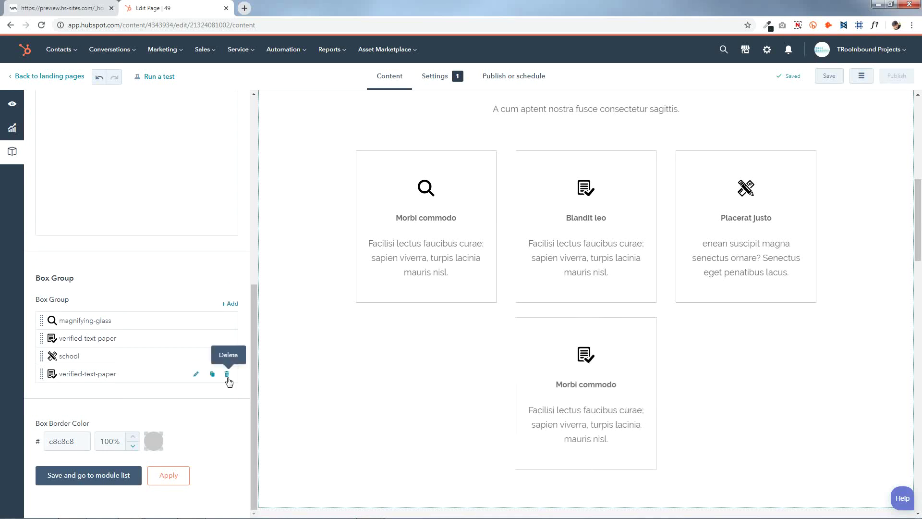
pyautogui.click(227, 375)
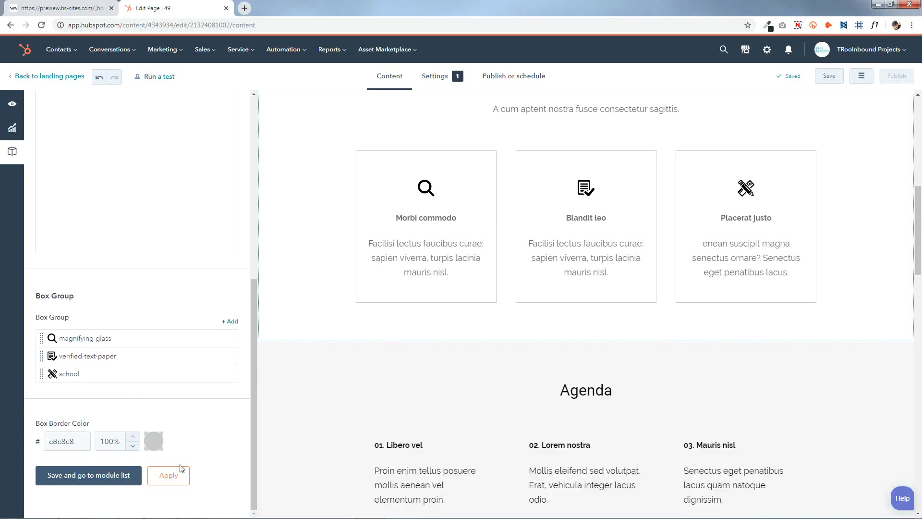
pyautogui.click(123, 477)
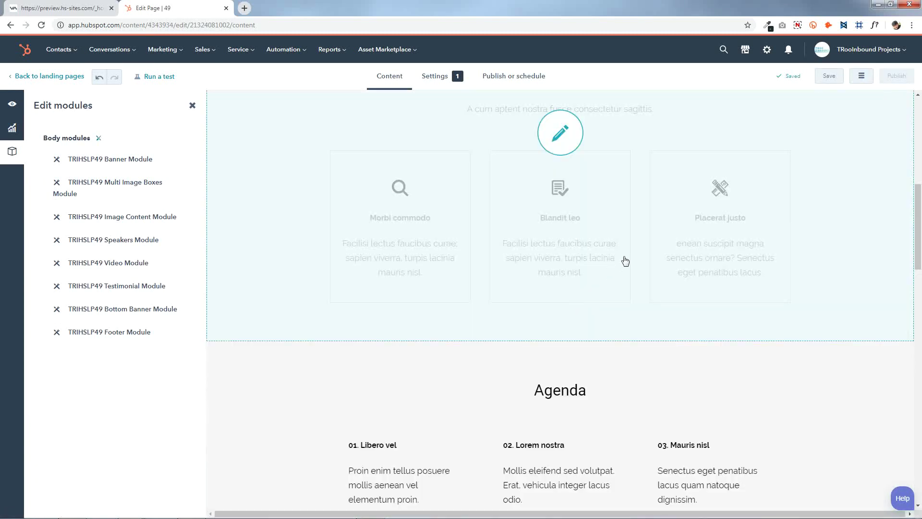
# Step: Reopen the Multi Image Boxes module, clone the verified-text-paper and school boxes, and save the module
pyautogui.click(570, 198)
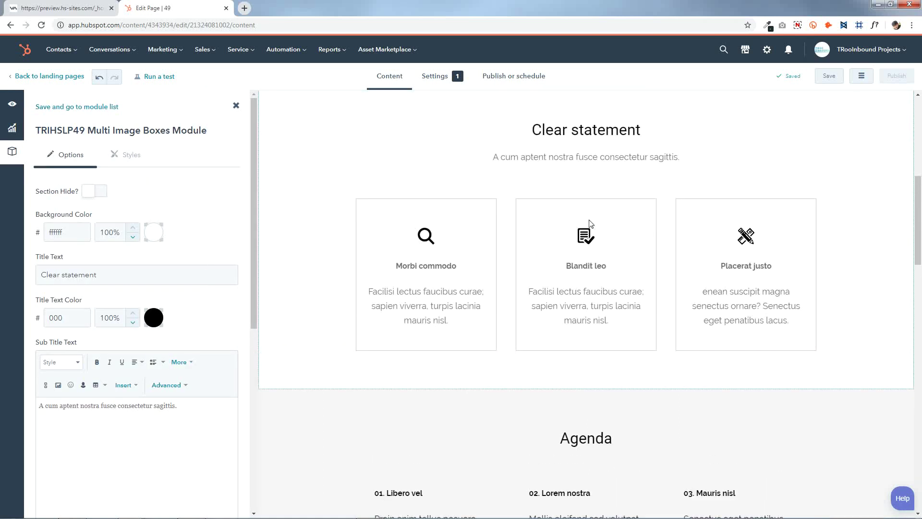
pyautogui.scroll(-10, 141, 285)
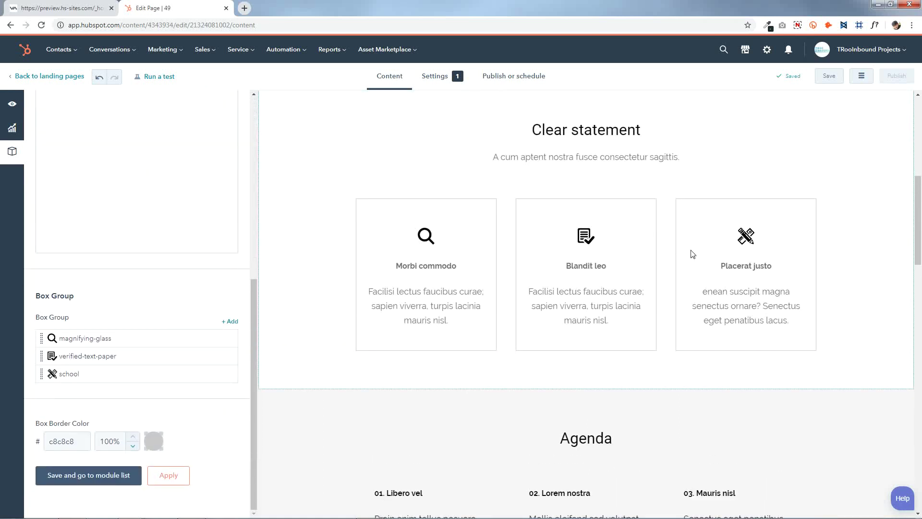
pyautogui.click(212, 357)
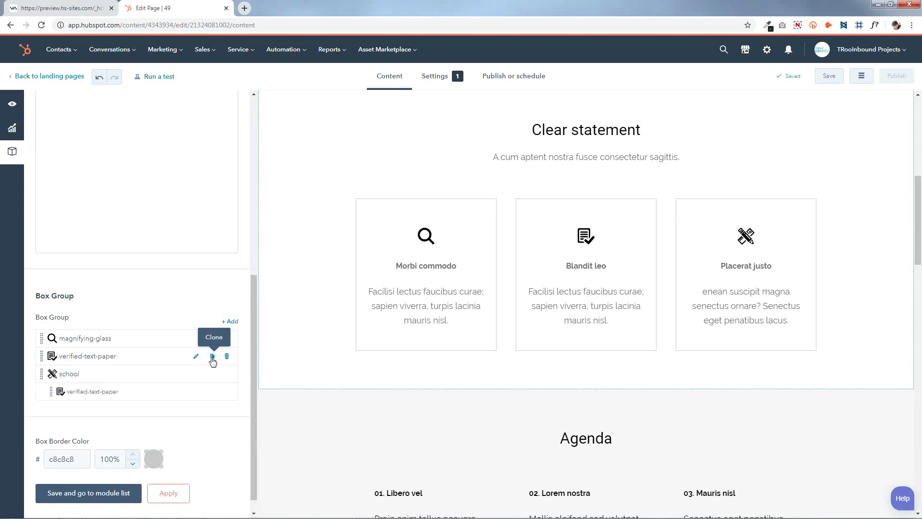
pyautogui.click(212, 374)
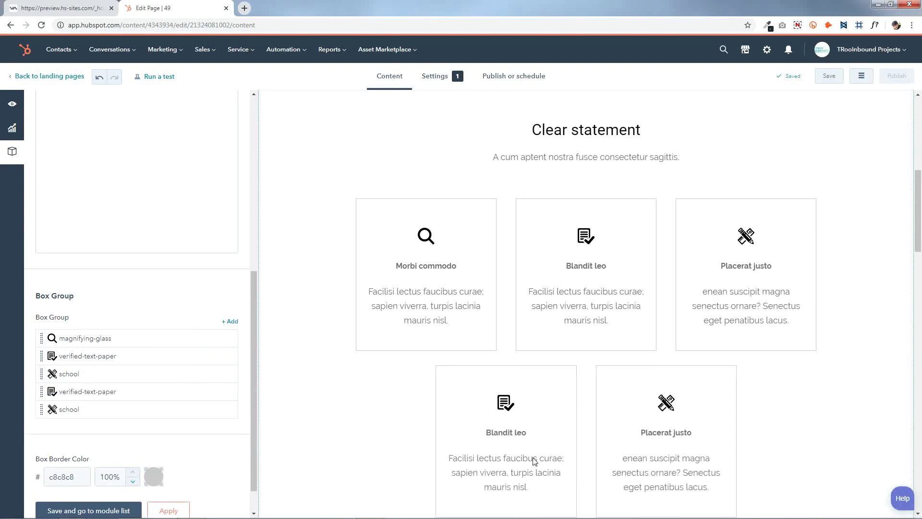
pyautogui.click(166, 481)
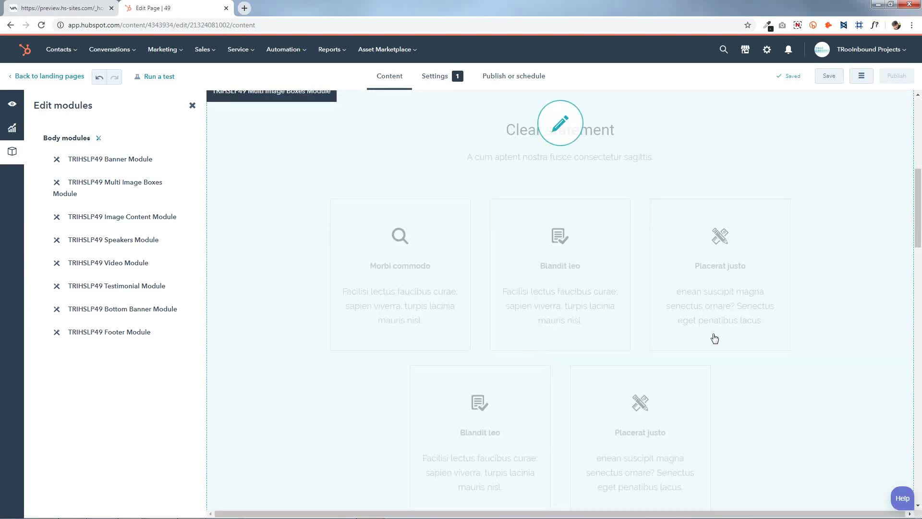
# Step: Reopen the Multi Image Boxes module, delete the two cloned boxes from the Box Group and save the module
pyautogui.click(696, 333)
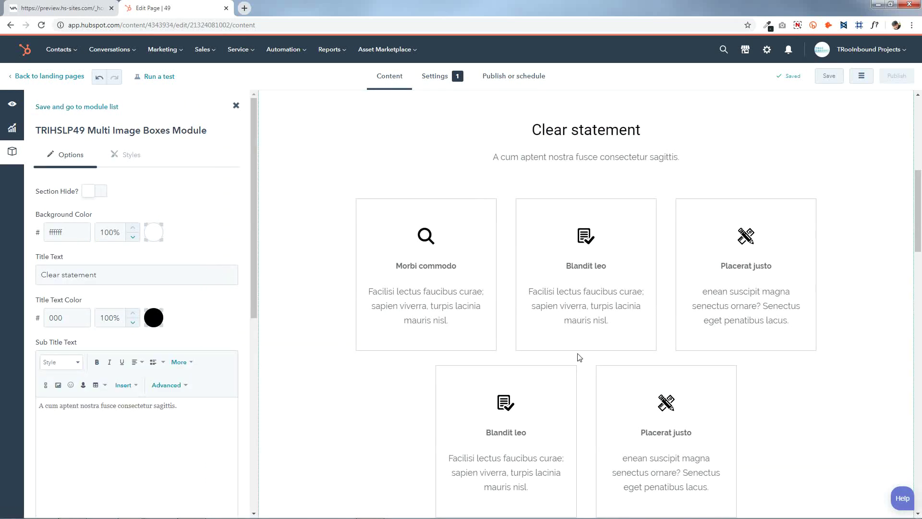
pyautogui.scroll(-2, 617, 333)
pyautogui.scroll(-8, 103, 345)
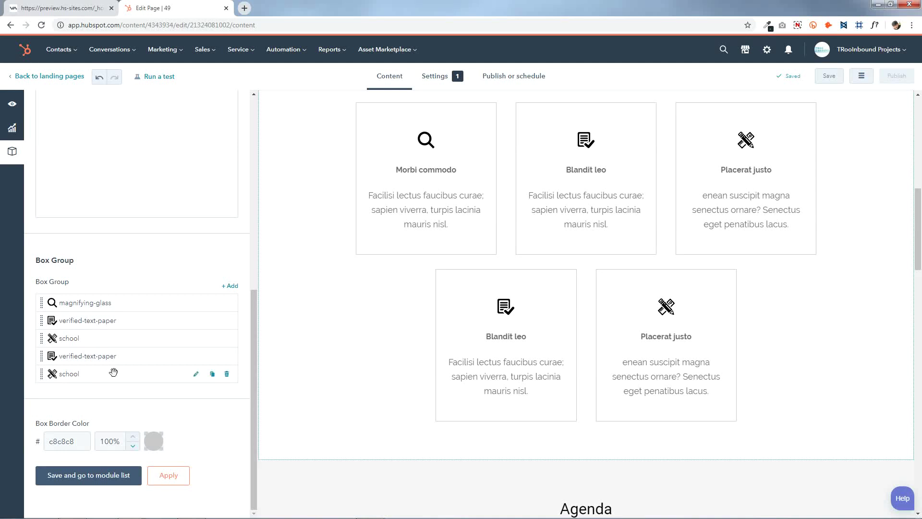
pyautogui.click(226, 374)
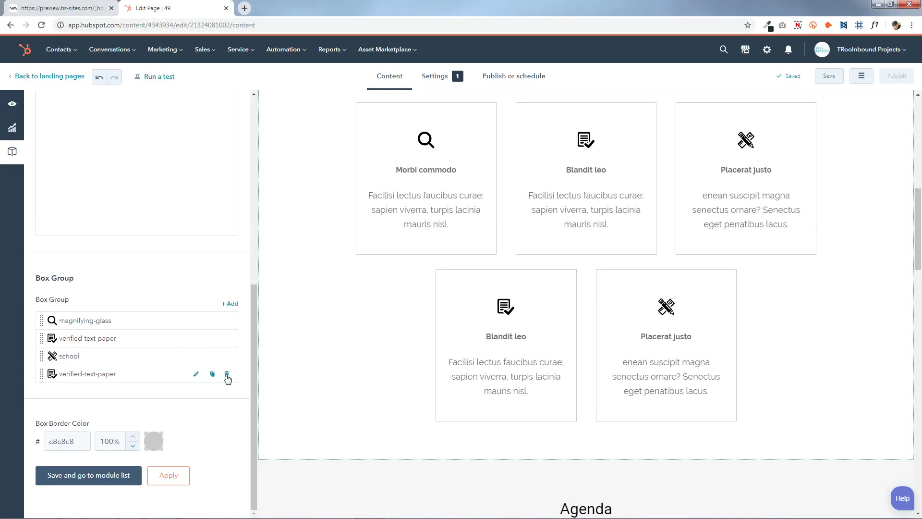
pyautogui.click(226, 374)
pyautogui.click(131, 476)
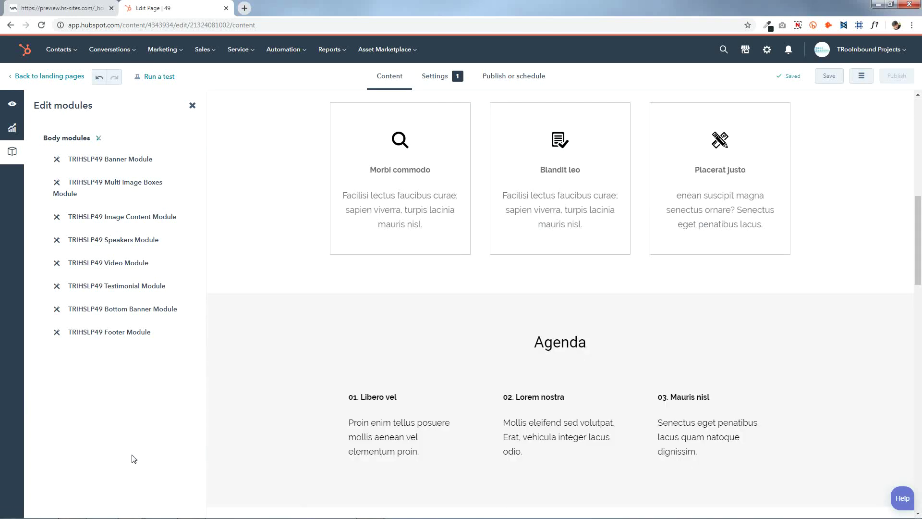
# Step: Reopen the Multi Image Boxes module and replace the magnifying-glass box's icon with the black thumbs-up image
pyautogui.click(571, 172)
pyautogui.scroll(-7, 206, 318)
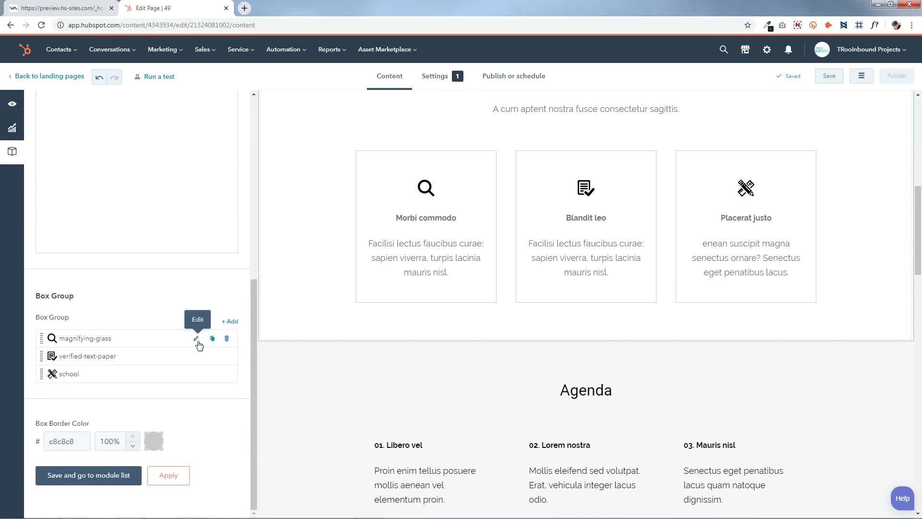
pyautogui.click(198, 338)
pyautogui.click(144, 263)
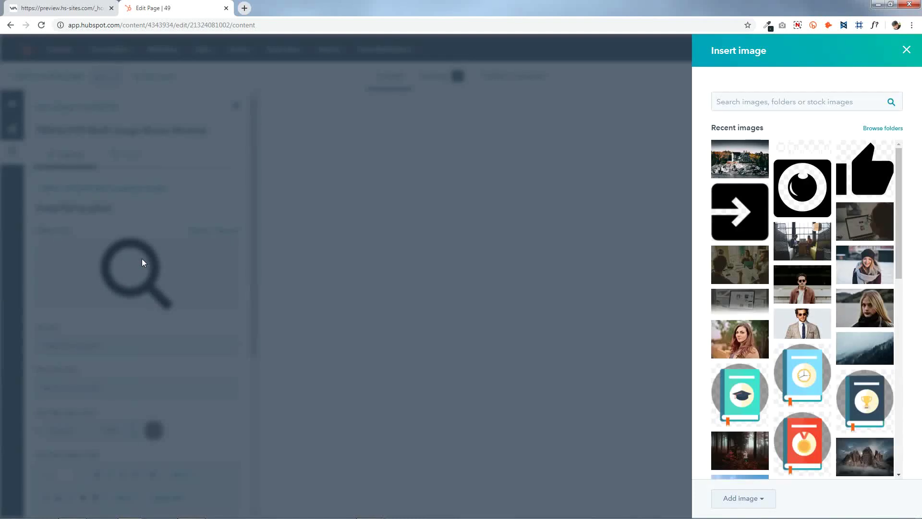
pyautogui.click(867, 177)
# Step: Review the first box's title text, title text color and description text, and save the module
pyautogui.tripleClick(107, 383)
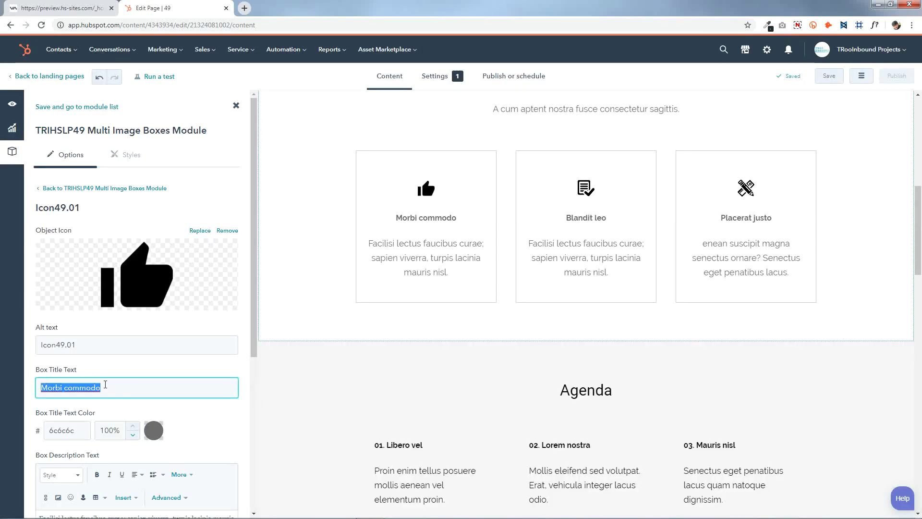
pyautogui.click(120, 383)
pyautogui.scroll(-5, 131, 388)
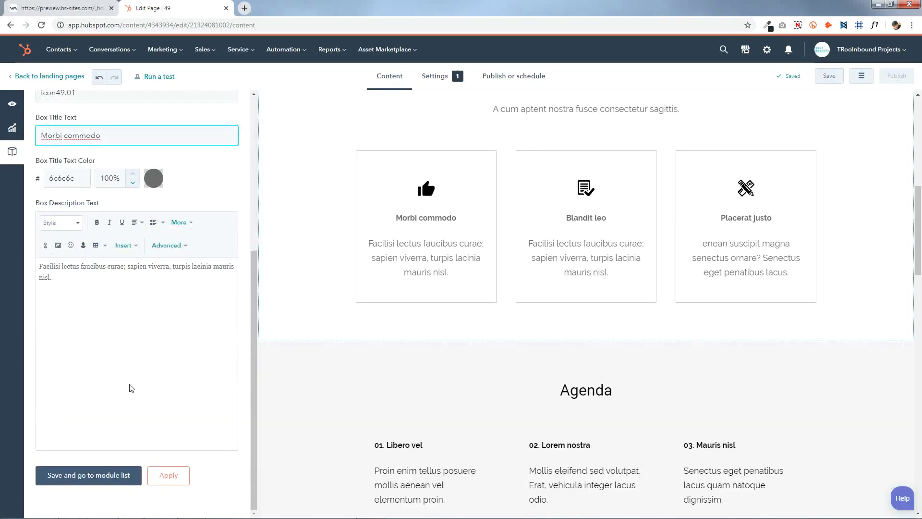
pyautogui.click(157, 178)
pyautogui.click(214, 280)
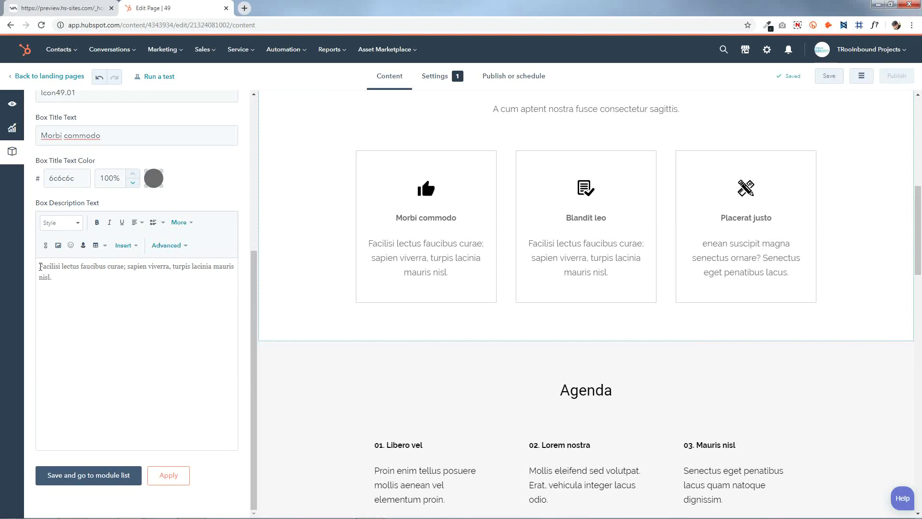
pyautogui.moveTo(41, 266); pyautogui.dragTo(163, 310)
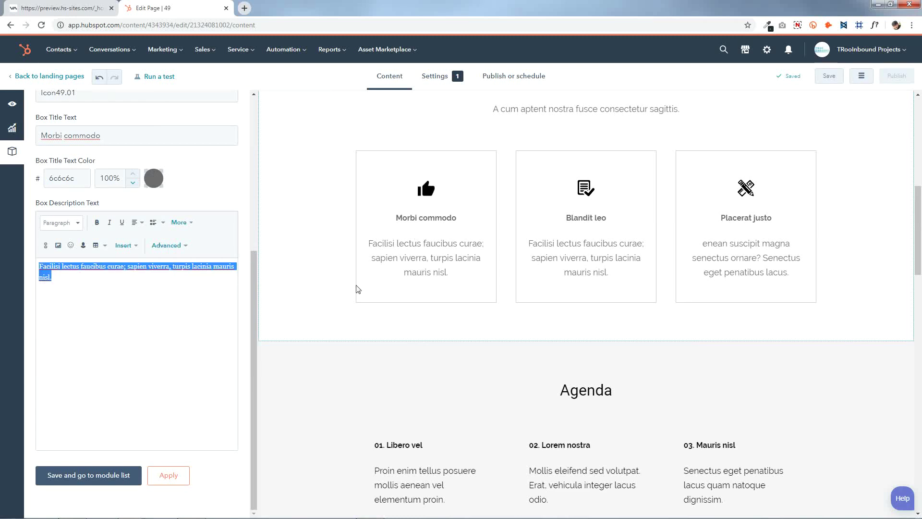
pyautogui.click(183, 318)
pyautogui.click(107, 474)
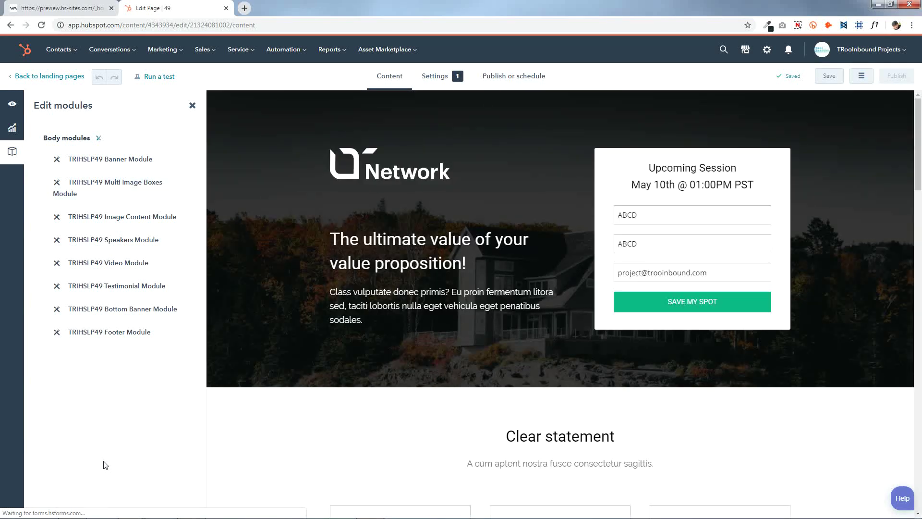
# Step: Reopen the Multi Image Boxes module and replace the Blandit leo box's icon with the black square eye image
pyautogui.scroll(-6, 921, 299)
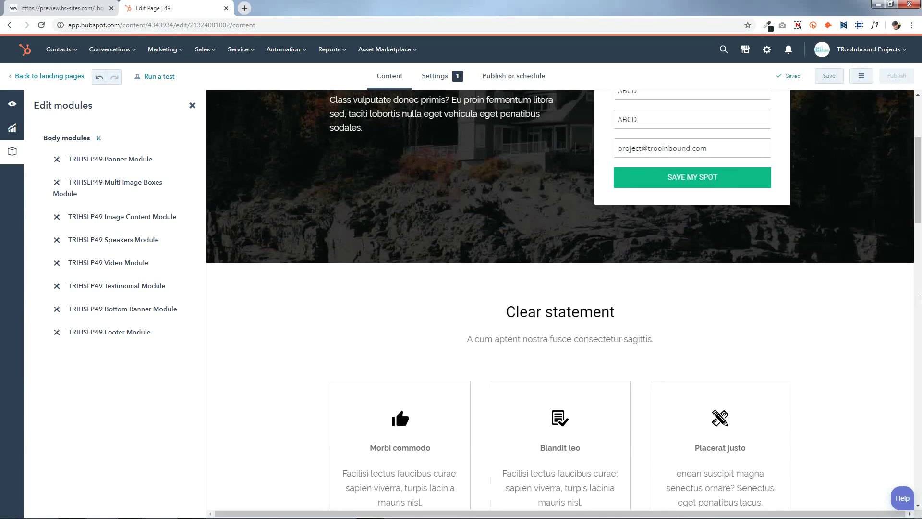
pyautogui.click(547, 312)
pyautogui.scroll(-4, 127, 341)
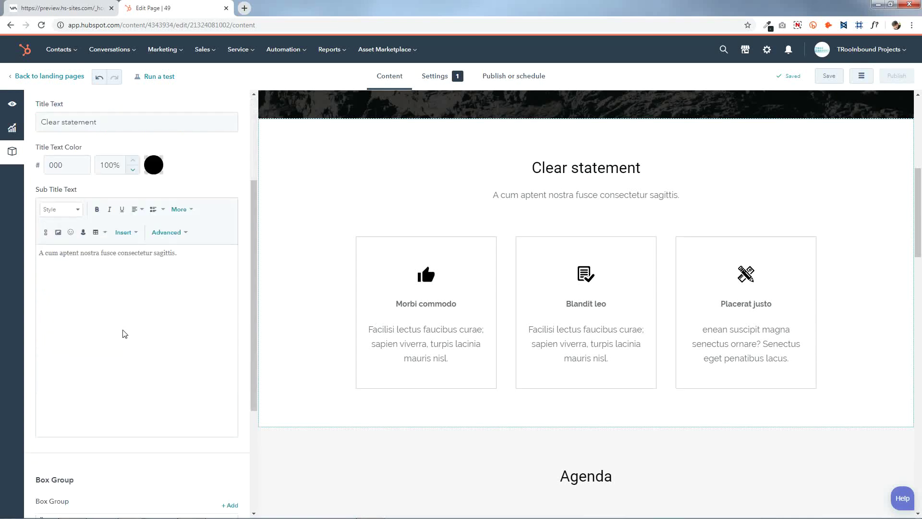
pyautogui.click(197, 454)
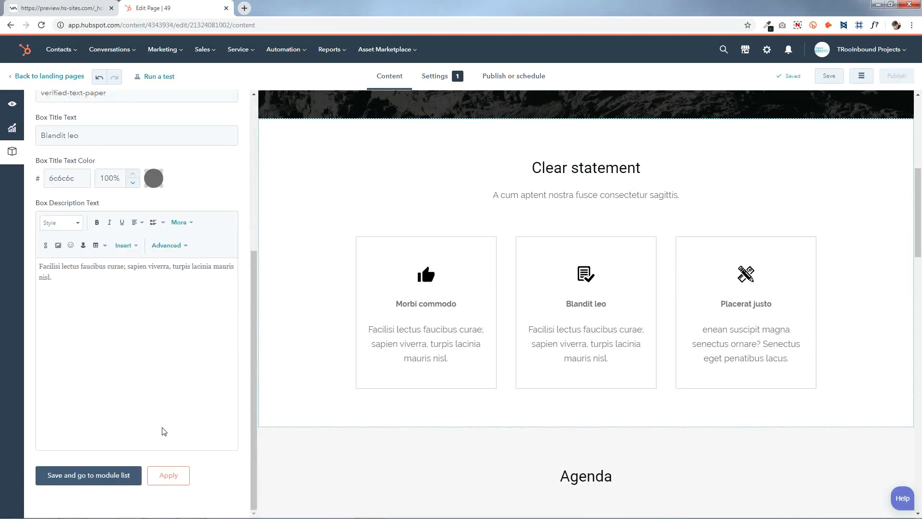
pyautogui.scroll(5, 164, 431)
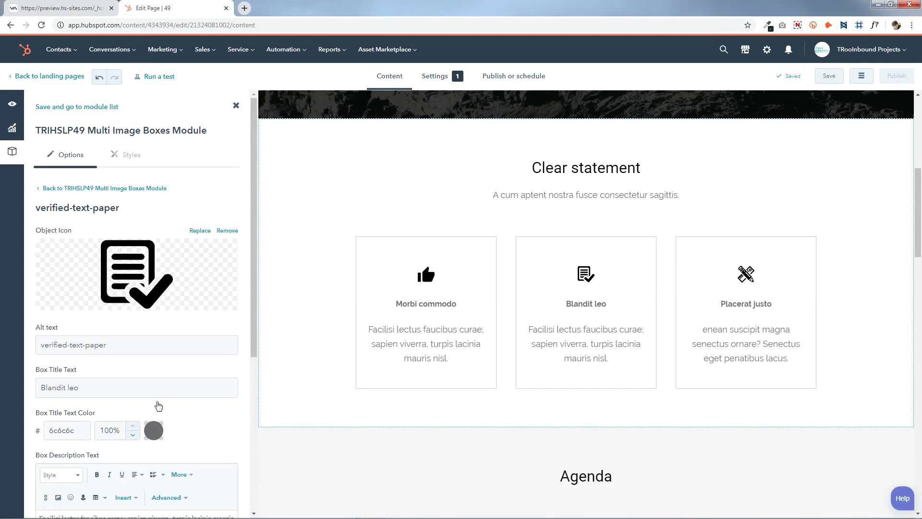
pyautogui.click(134, 259)
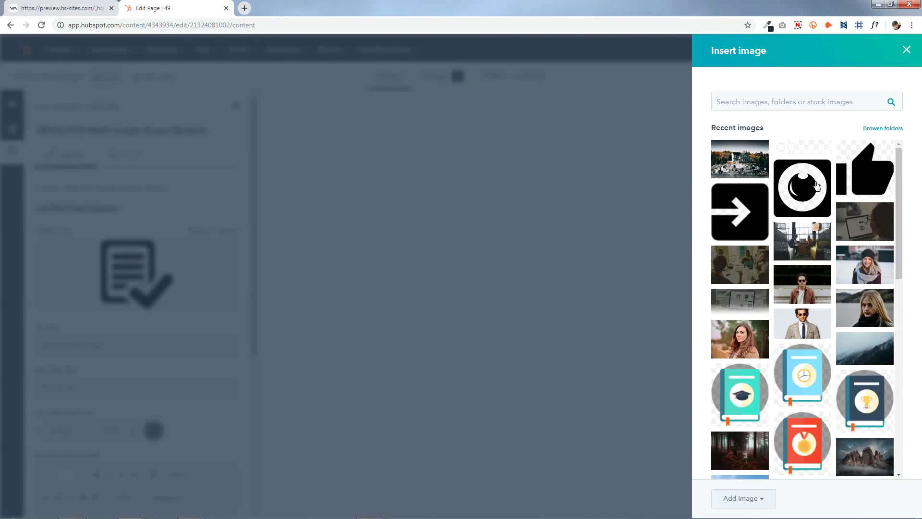
pyautogui.click(816, 185)
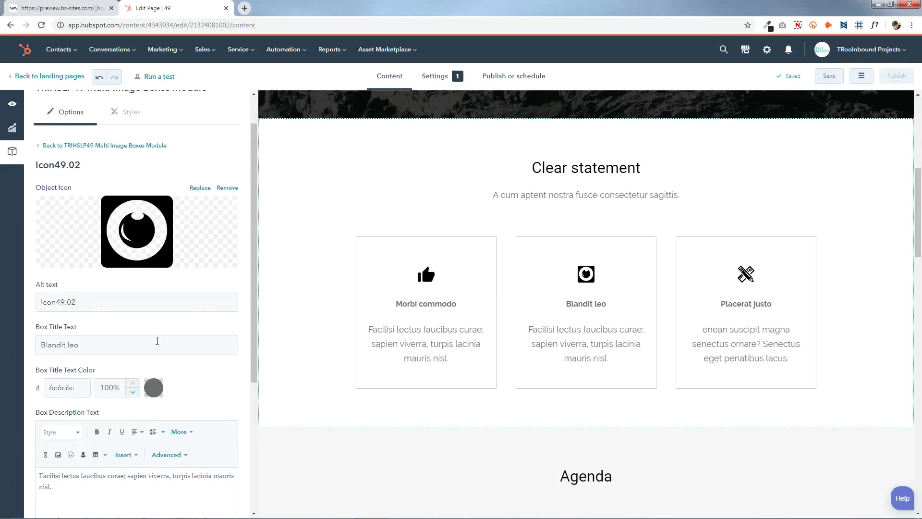
# Step: Review the Blandit leo box's title text, title text color and description text, and save the module
pyautogui.scroll(-3, 128, 224)
pyautogui.tripleClick(136, 197)
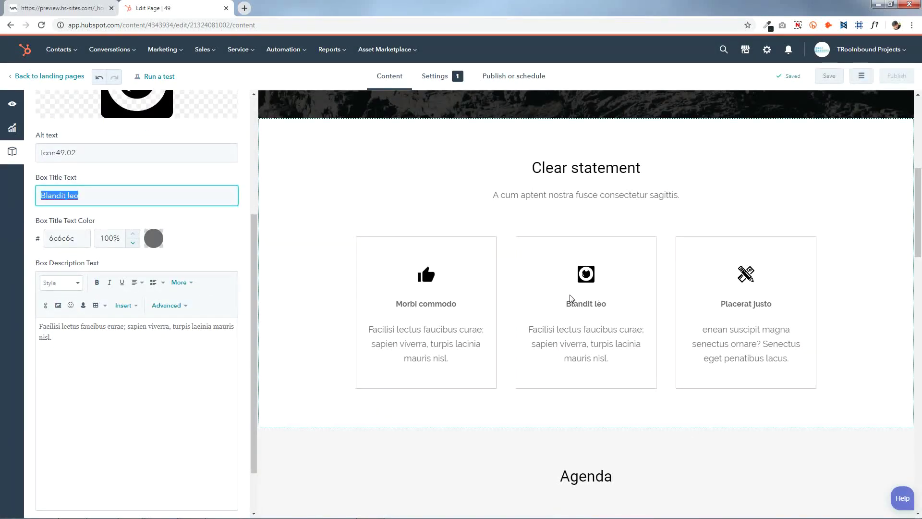
pyautogui.click(155, 239)
pyautogui.click(138, 265)
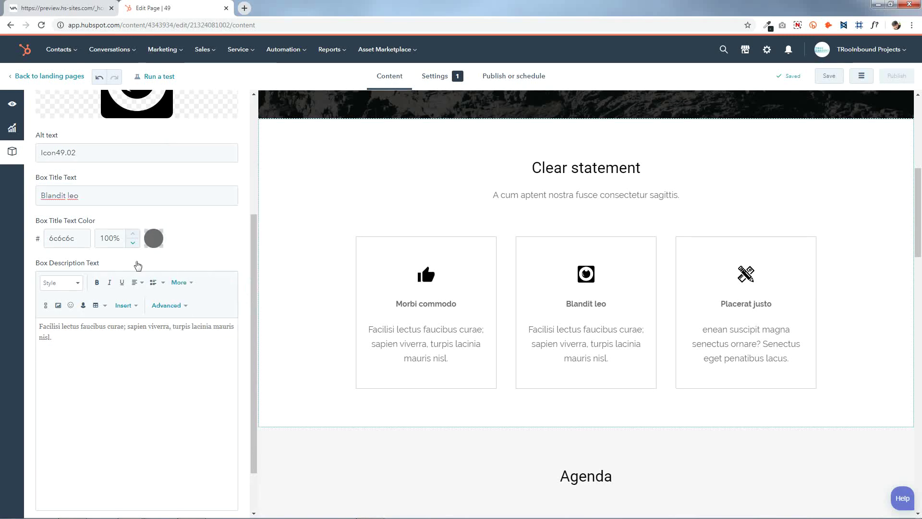
pyautogui.moveTo(41, 324); pyautogui.dragTo(136, 351)
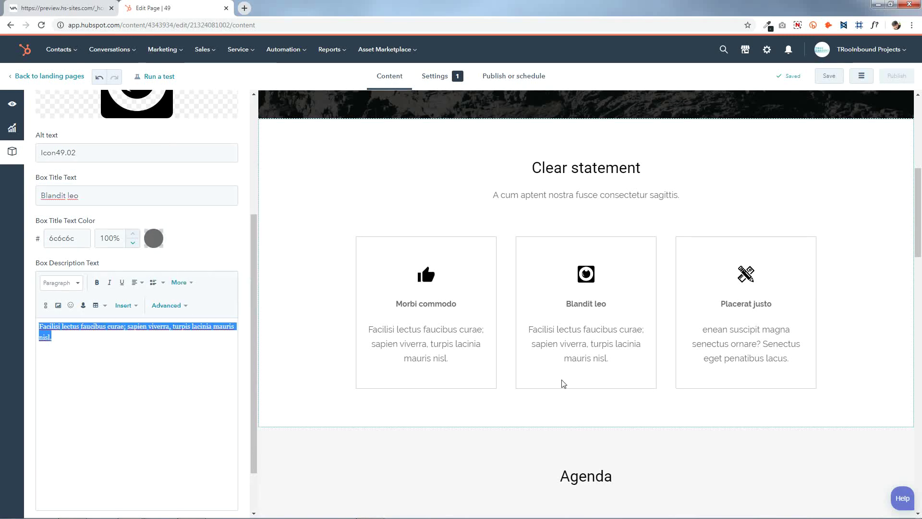
pyautogui.click(162, 398)
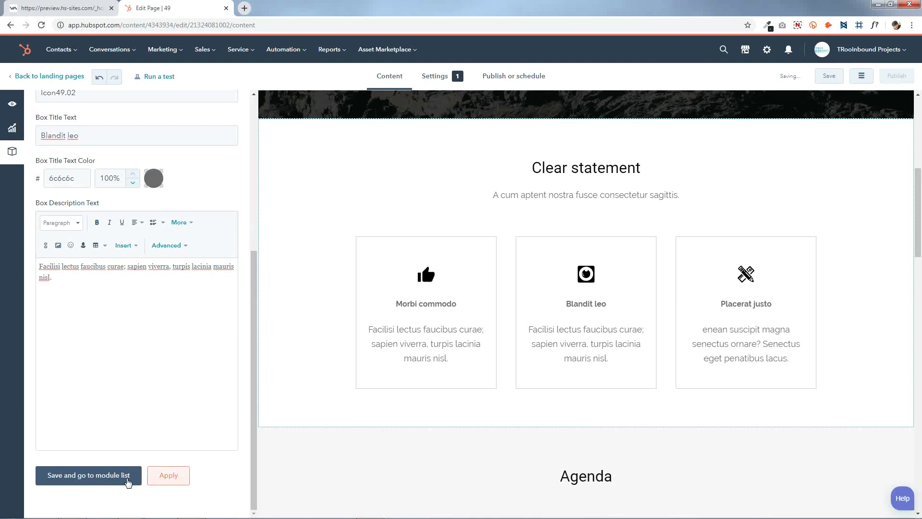
pyautogui.click(126, 477)
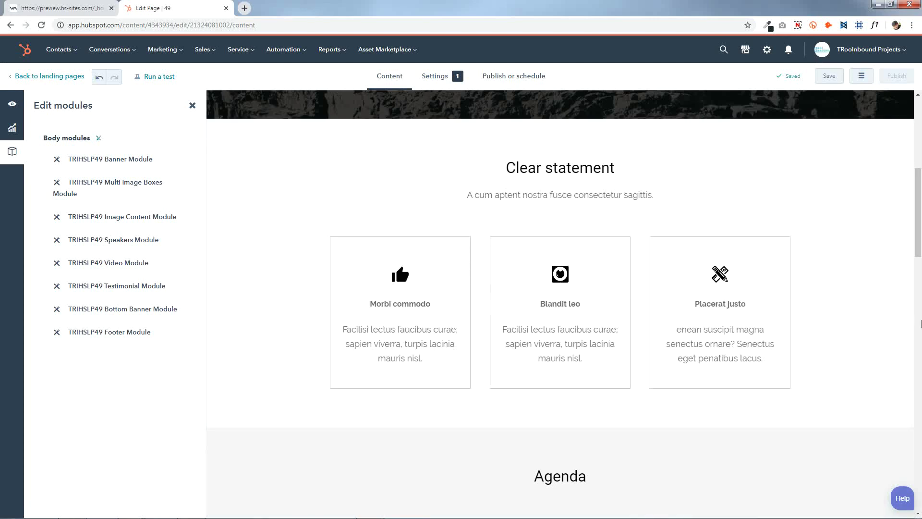
# Step: Reopen the Multi Image Boxes module and replace the Placerat justo box's icon with the black square arrow image
pyautogui.click(560, 282)
pyautogui.scroll(-7, 163, 325)
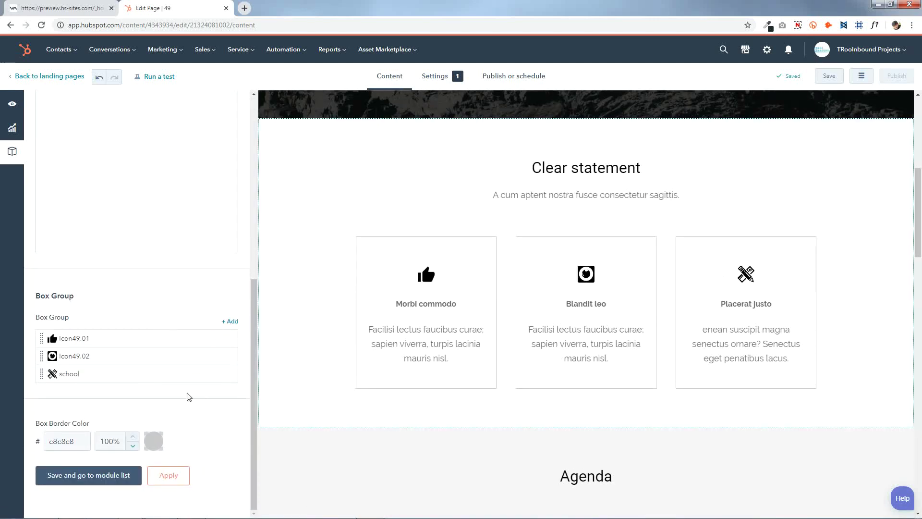
pyautogui.click(196, 374)
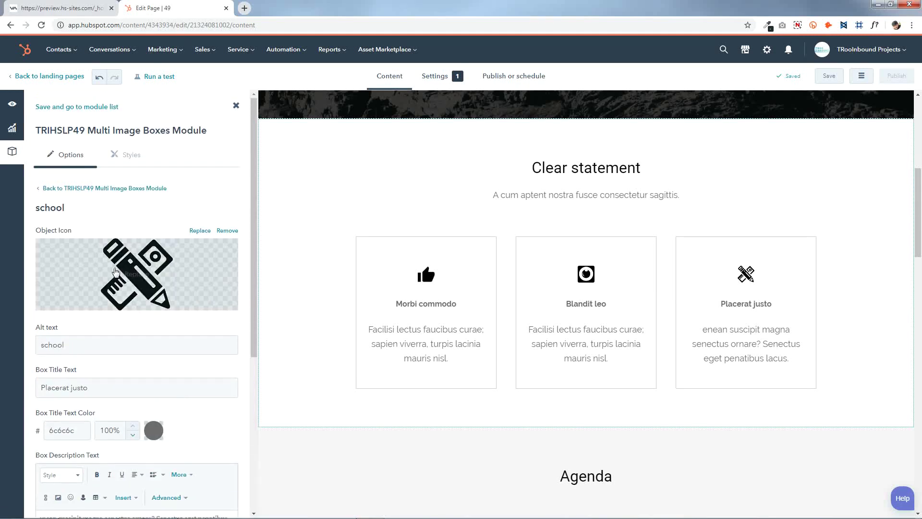
pyautogui.click(117, 284)
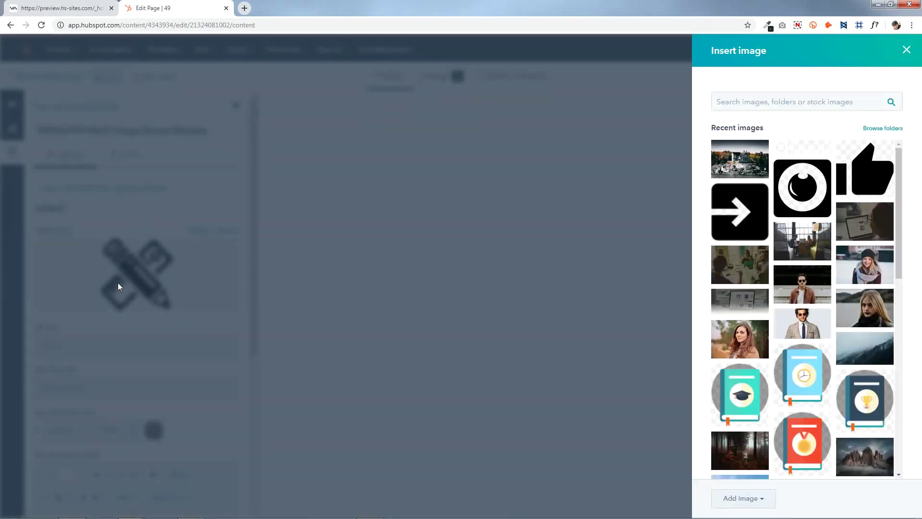
pyautogui.click(738, 207)
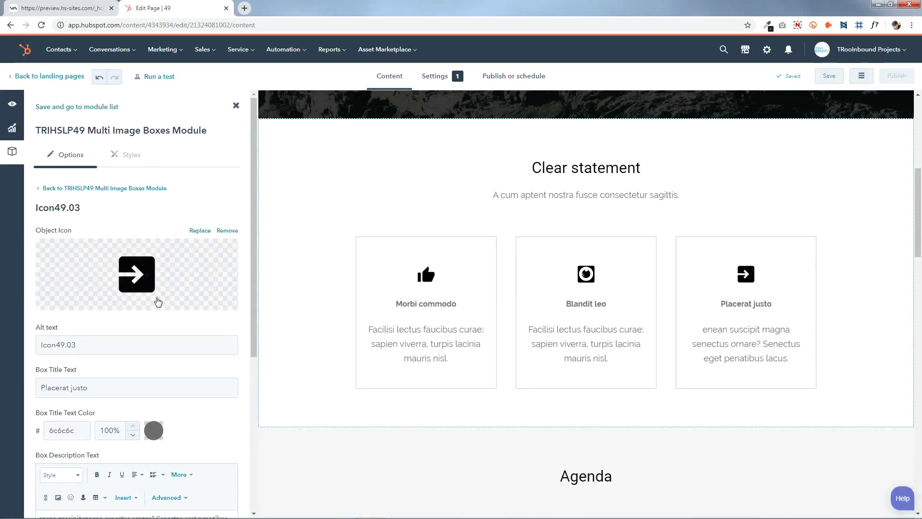
# Step: Review the Placerat justo box's title text, title text color and description text, and save the module
pyautogui.moveTo(117, 388); pyautogui.dragTo(103, 370)
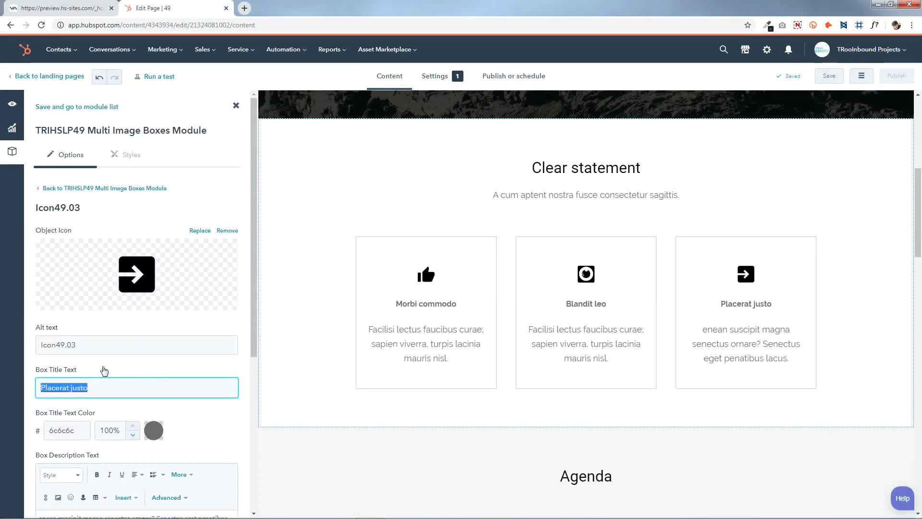
pyautogui.scroll(-3, 128, 432)
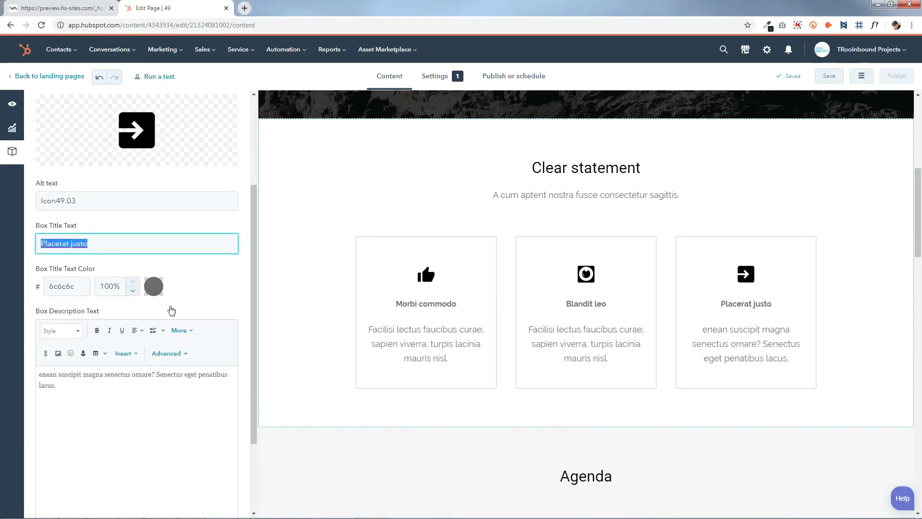
pyautogui.click(154, 288)
pyautogui.click(97, 339)
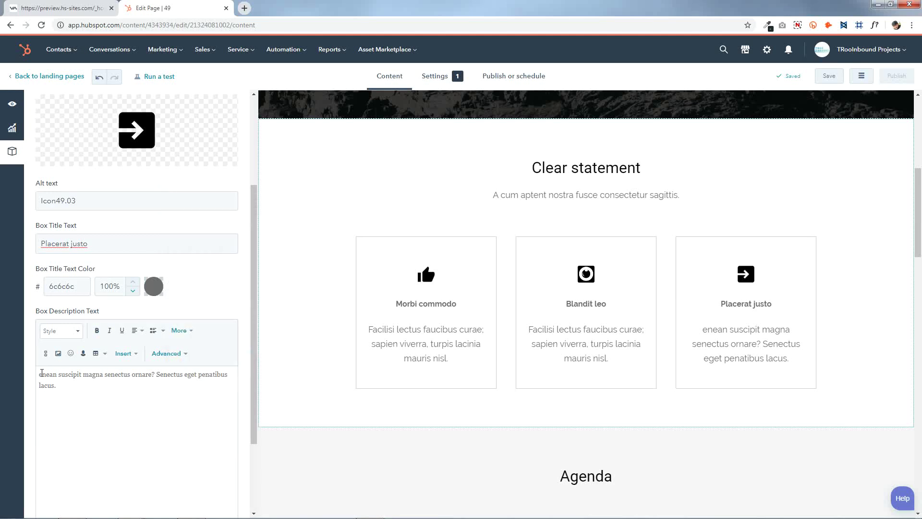
pyautogui.moveTo(42, 373); pyautogui.dragTo(133, 403)
pyautogui.click(96, 412)
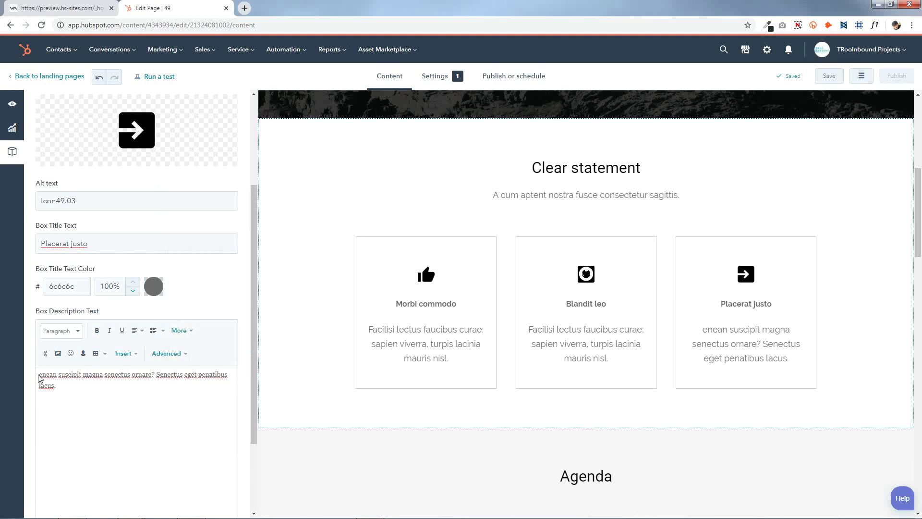
pyautogui.moveTo(40, 375); pyautogui.dragTo(107, 400)
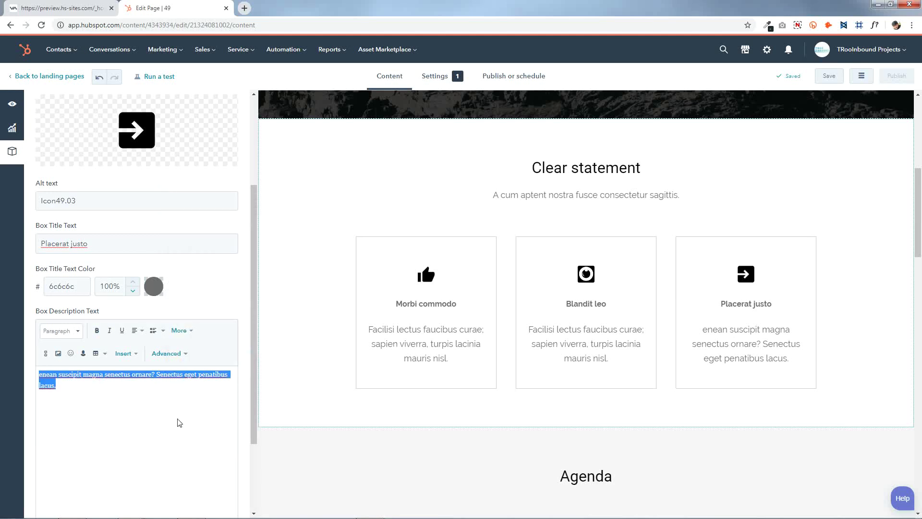
pyautogui.click(164, 416)
pyautogui.scroll(-3, 168, 408)
pyautogui.click(169, 476)
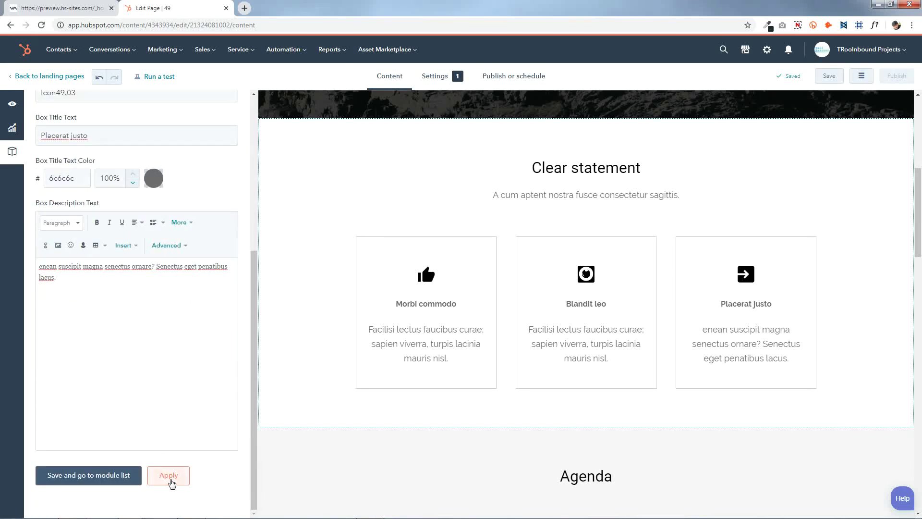
pyautogui.click(90, 477)
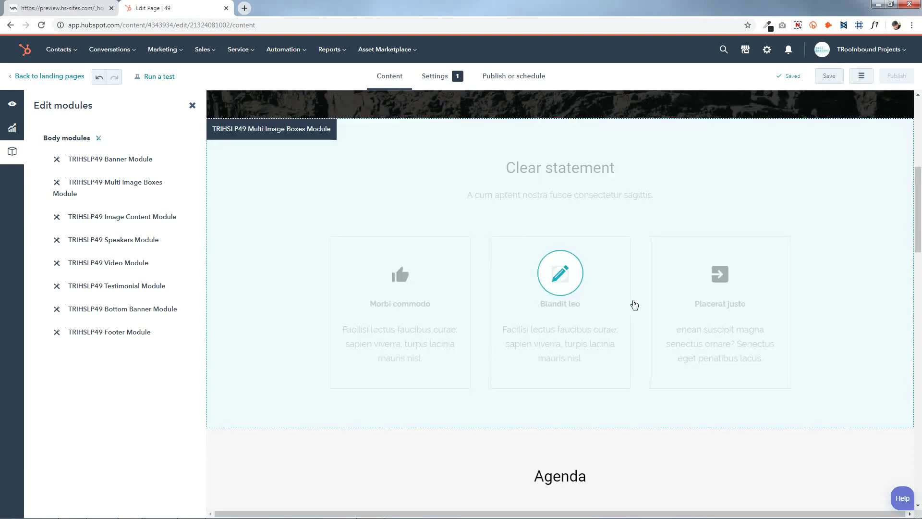
# Step: Open the Image Content module of the Agenda section, enable Section Hide and save the module
pyautogui.moveTo(918, 211); pyautogui.dragTo(921, 253)
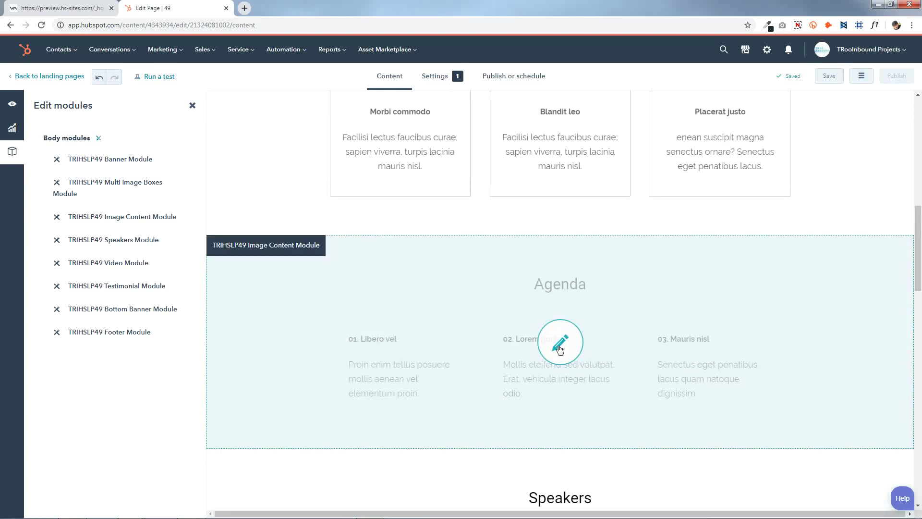
pyautogui.click(560, 342)
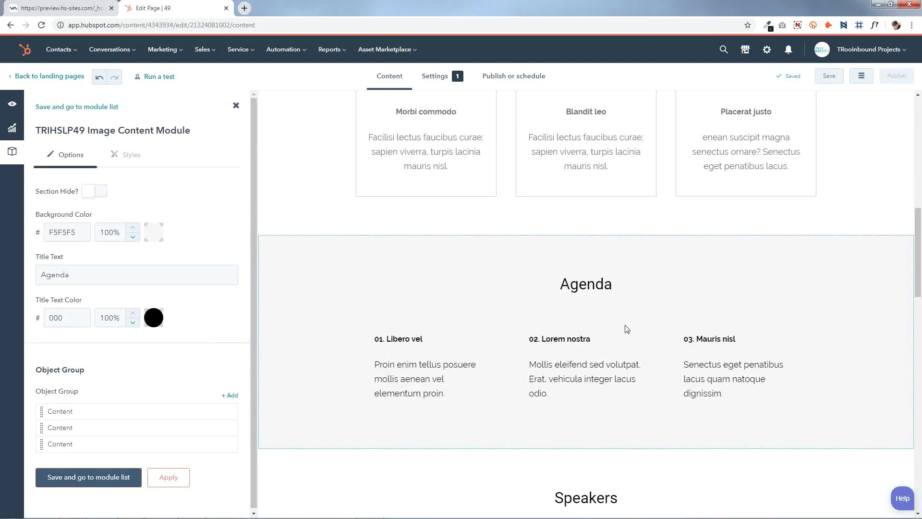
pyautogui.click(99, 191)
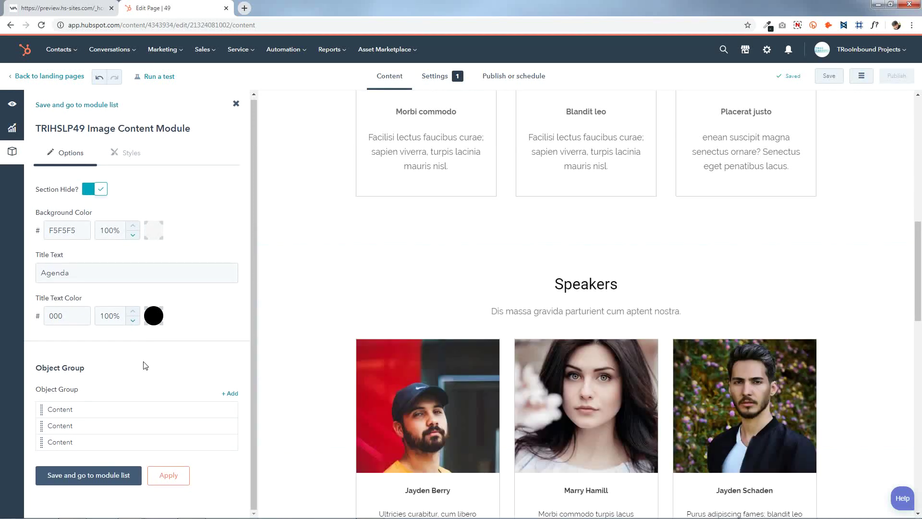
pyautogui.click(136, 474)
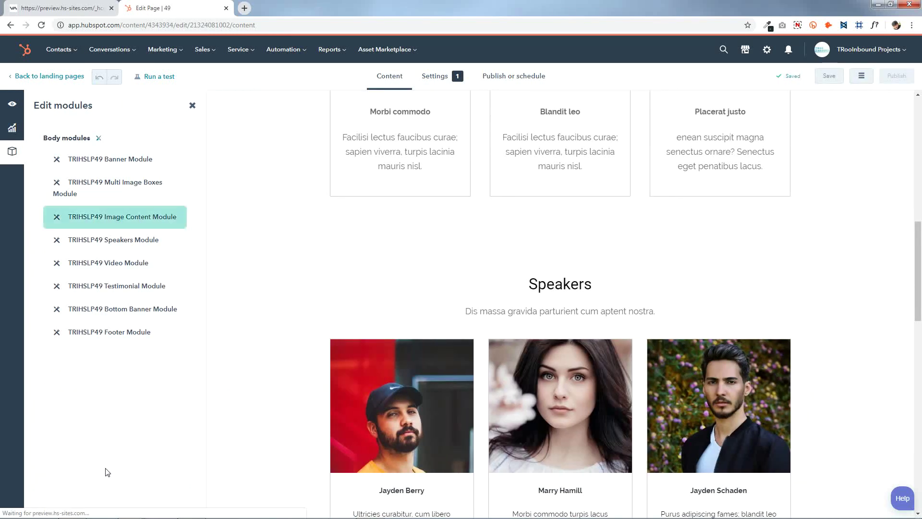
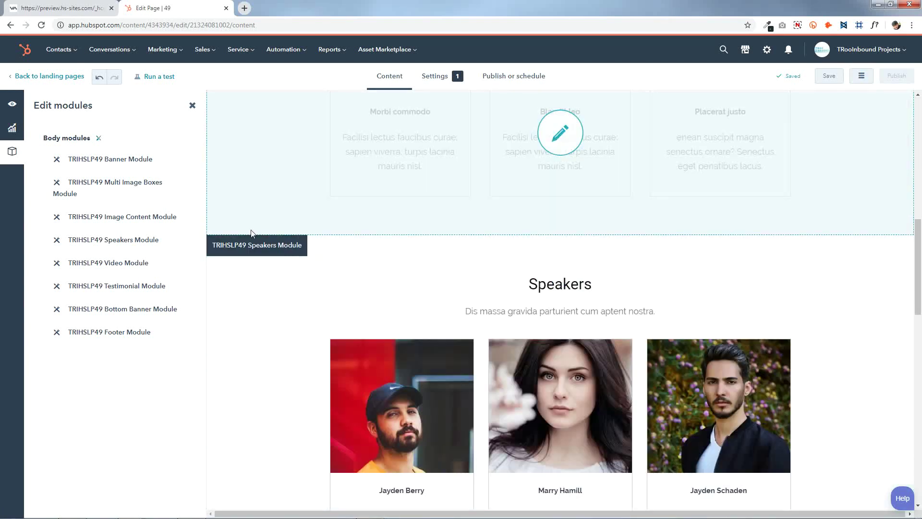
# Step: Reopen the Image Content module, disable Section Hide and save the module
pyautogui.click(163, 217)
pyautogui.click(89, 190)
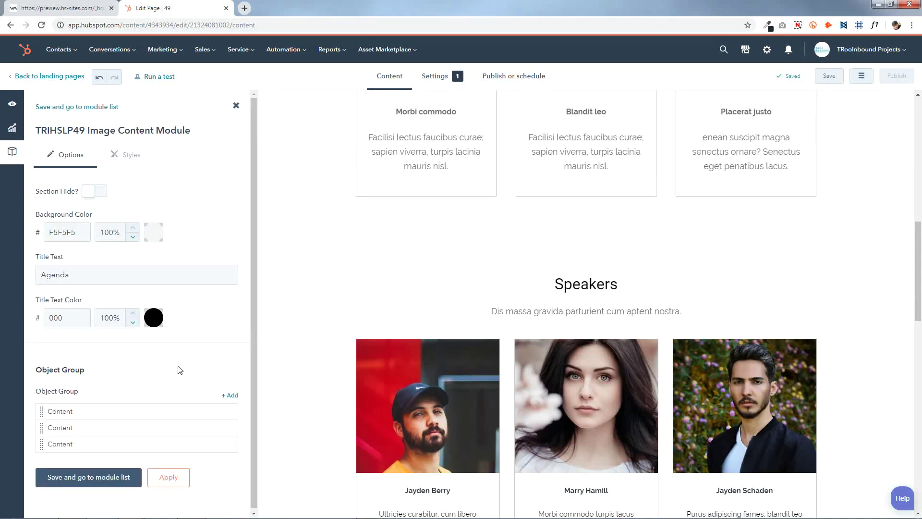
pyautogui.click(125, 476)
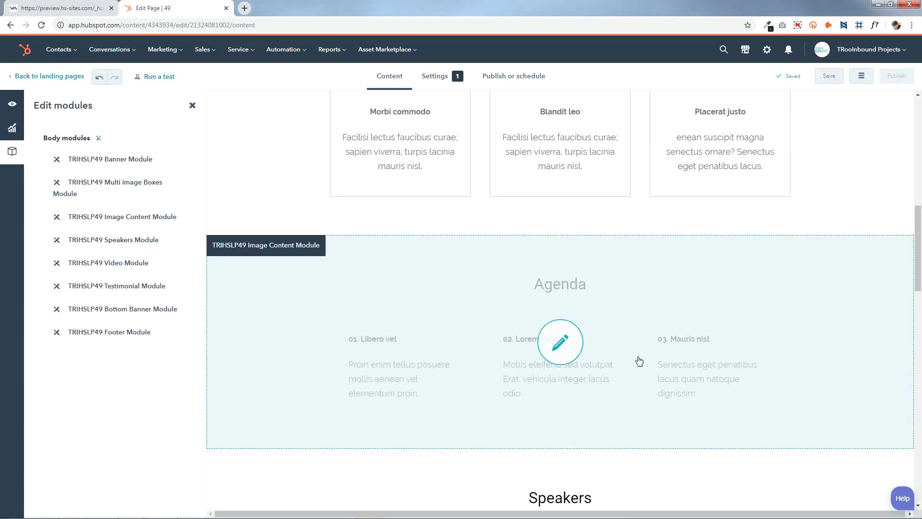
# Step: Reopen the Image Content module, add two new content objects to the Object Group and save the module
pyautogui.scroll(-1, 622, 350)
pyautogui.click(574, 297)
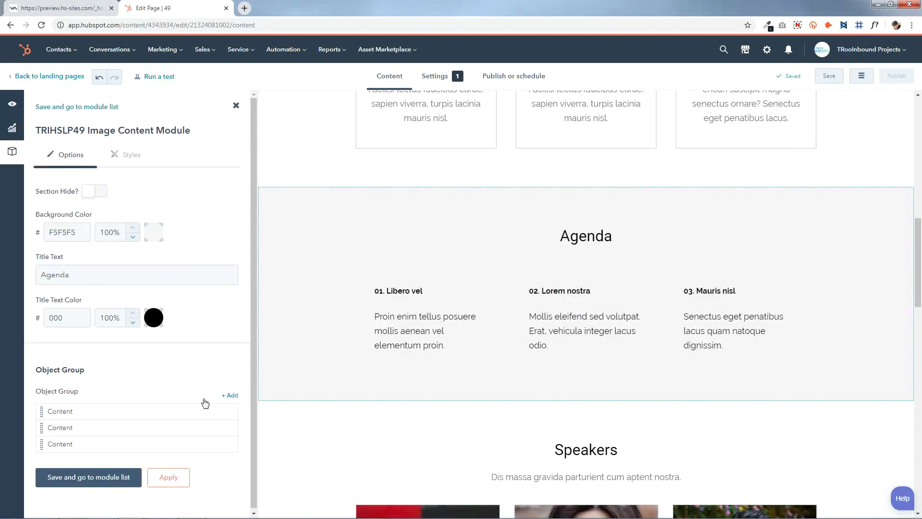
pyautogui.click(228, 397)
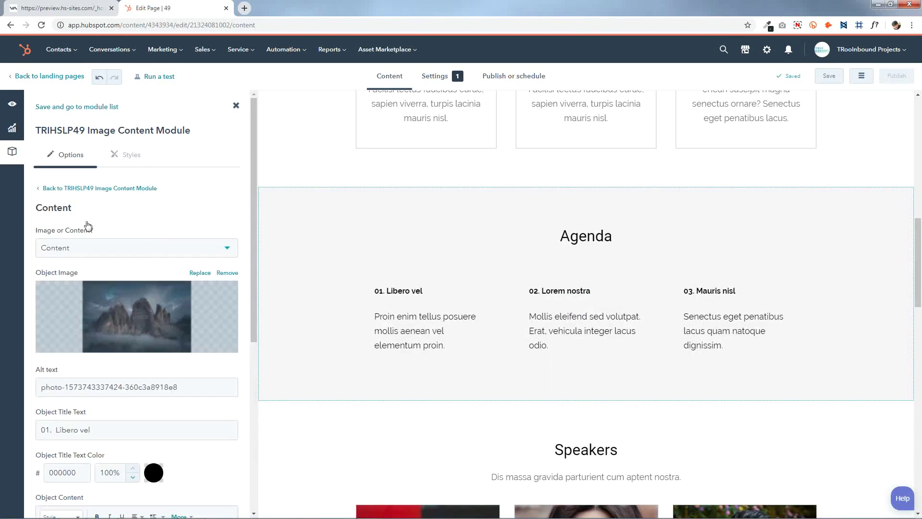
pyautogui.click(70, 188)
pyautogui.click(234, 400)
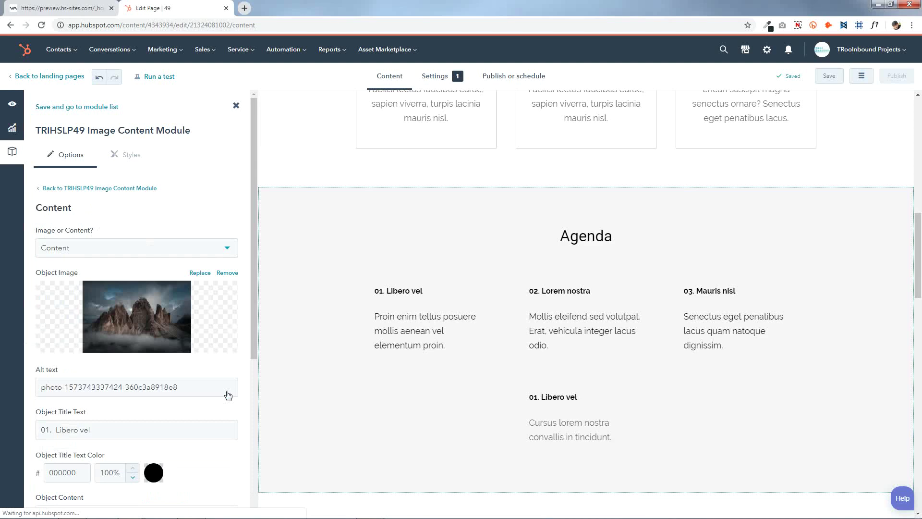
pyautogui.click(77, 188)
pyautogui.scroll(-1, 192, 432)
pyautogui.click(114, 476)
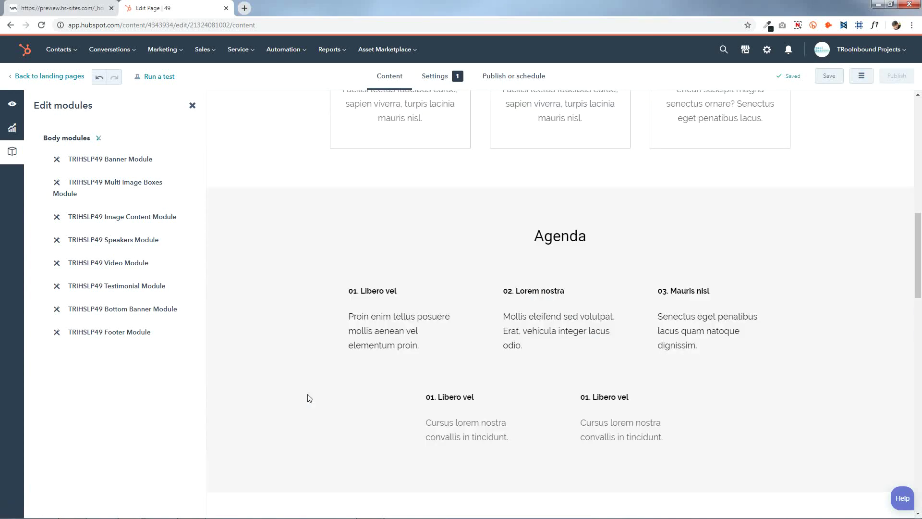
# Step: Reopen the Image Content module, delete the last two content objects from the Object Group and save the module
pyautogui.click(576, 330)
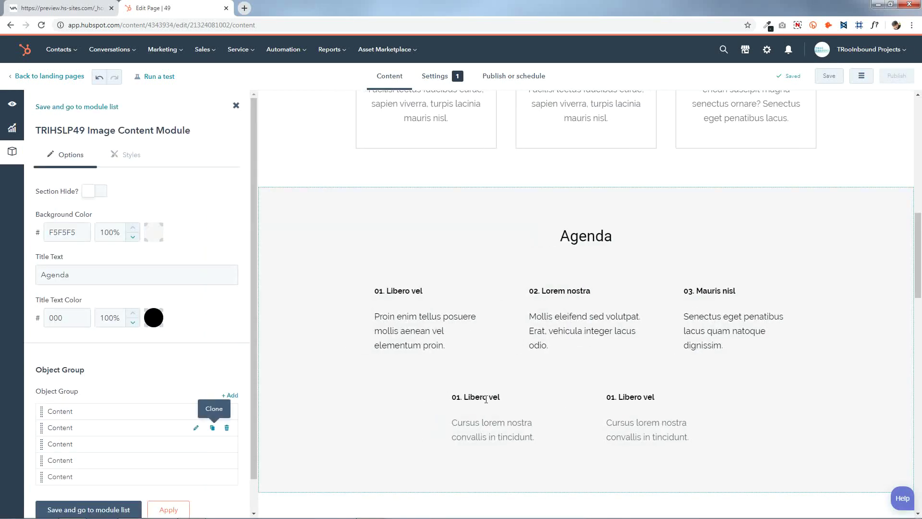
pyautogui.scroll(-2, 486, 399)
pyautogui.scroll(-1, 121, 410)
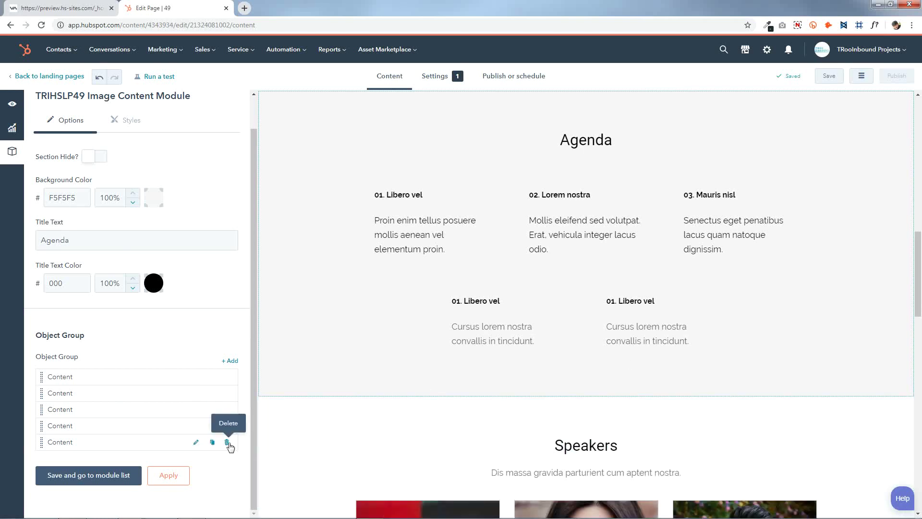
pyautogui.click(227, 442)
pyautogui.click(227, 442)
pyautogui.click(126, 475)
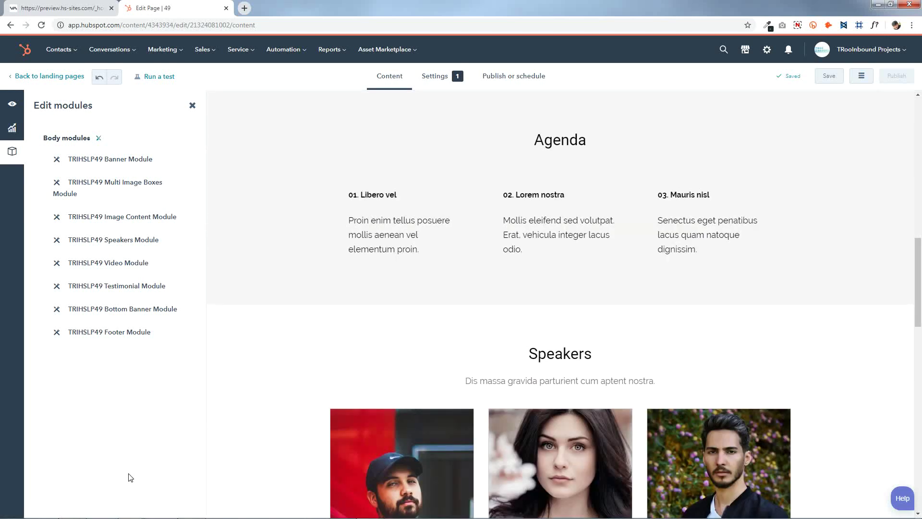
# Step: Reopen the Image Content module, clone each of the three Agenda content objects and save the module
pyautogui.click(562, 200)
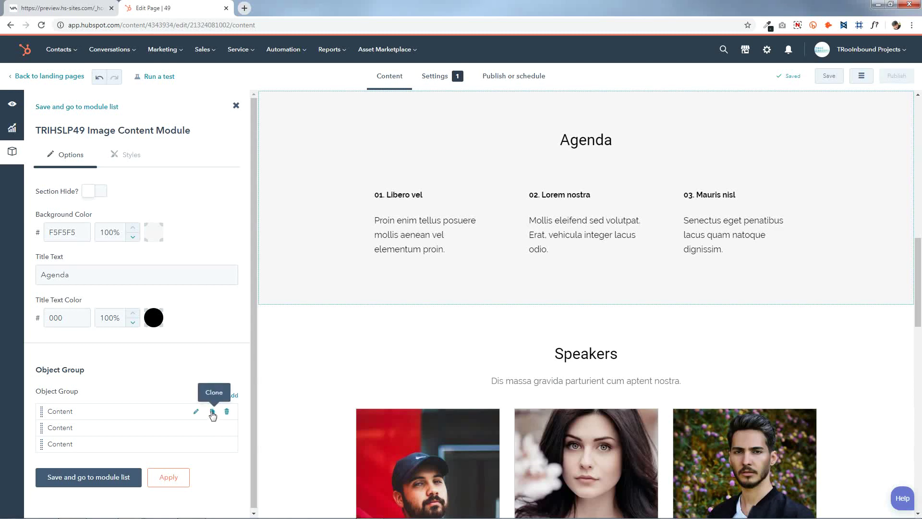
pyautogui.click(212, 413)
pyautogui.click(213, 445)
pyautogui.click(213, 445)
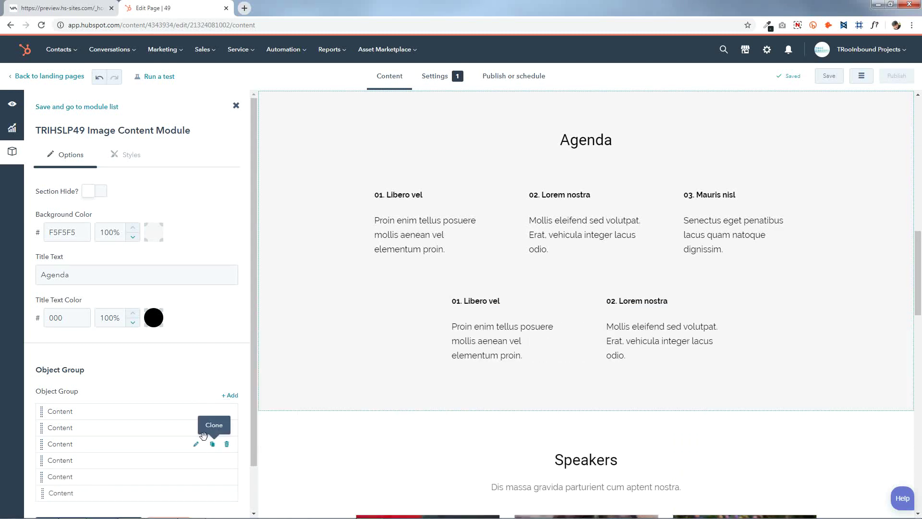
pyautogui.scroll(-1, 175, 391)
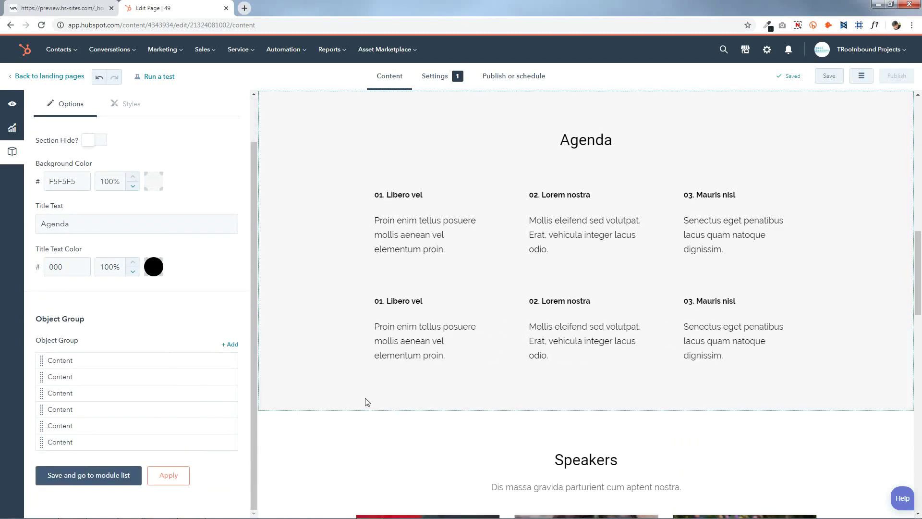
pyautogui.click(109, 474)
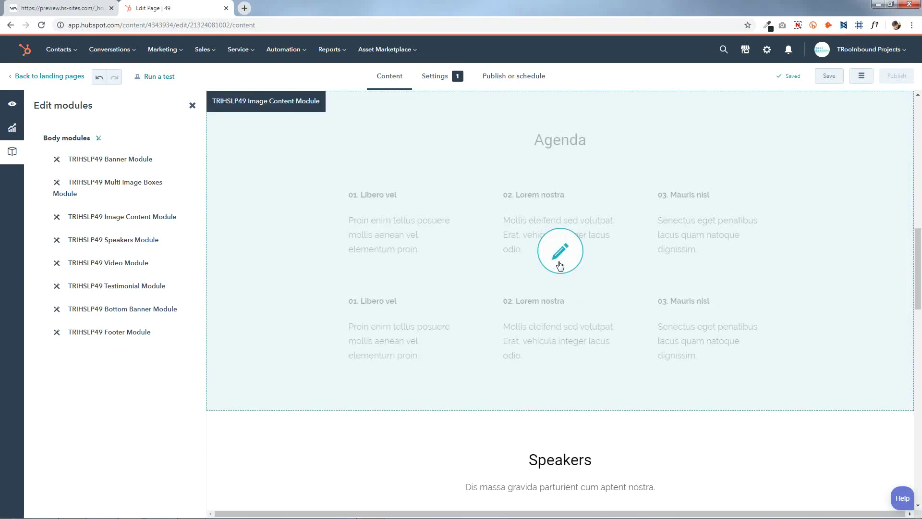
# Step: Open the first Agenda object in the Image Content module, switch its type to Image and back to Content
pyautogui.click(560, 252)
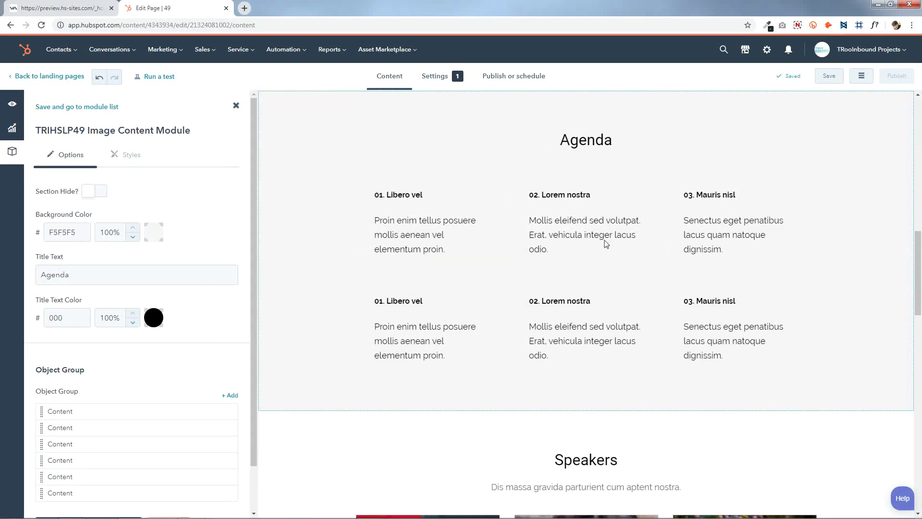
pyautogui.scroll(-2, 157, 289)
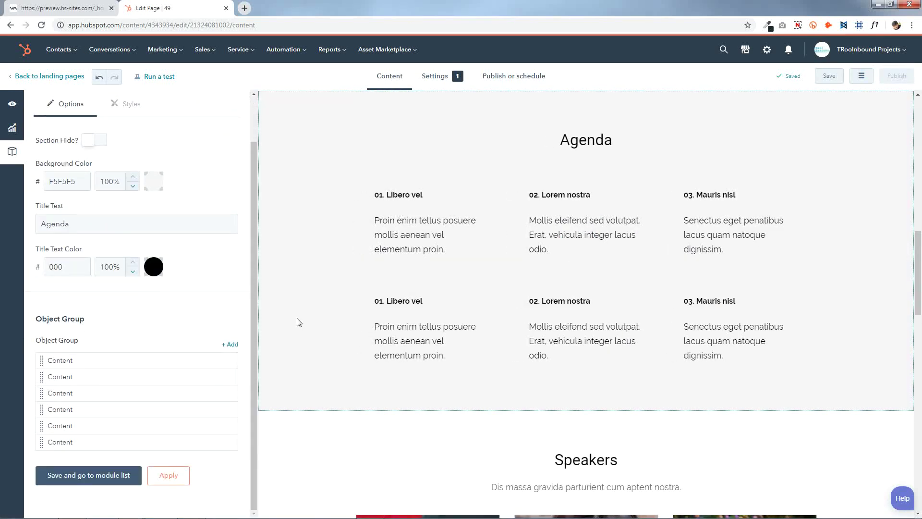
pyautogui.click(198, 361)
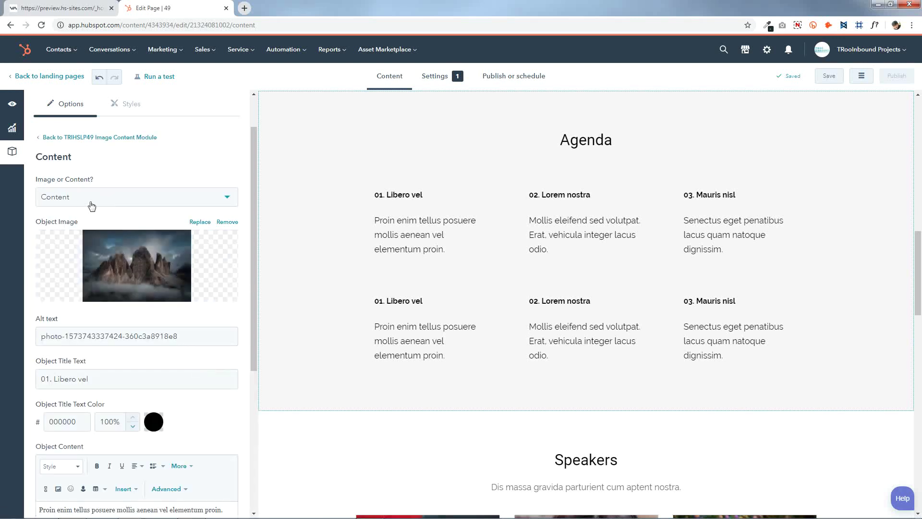
pyautogui.click(76, 195)
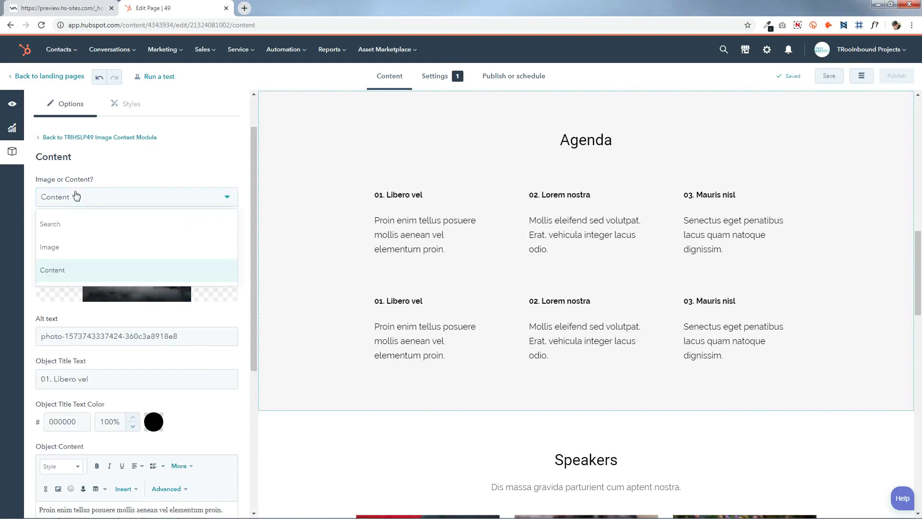
pyautogui.click(85, 247)
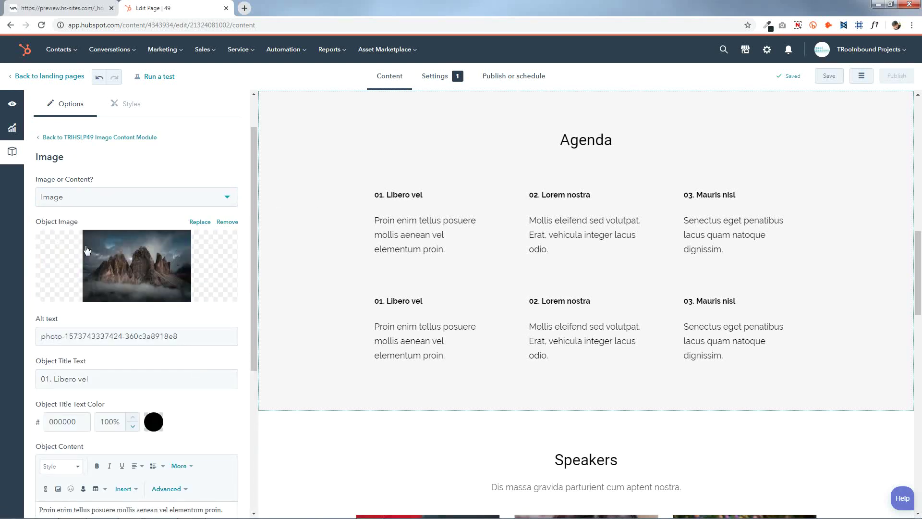
pyautogui.click(95, 199)
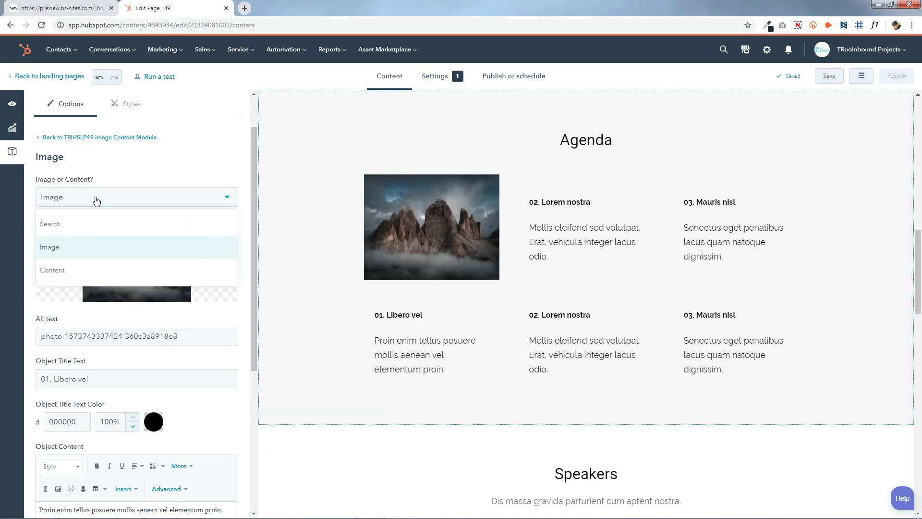
pyautogui.click(85, 278)
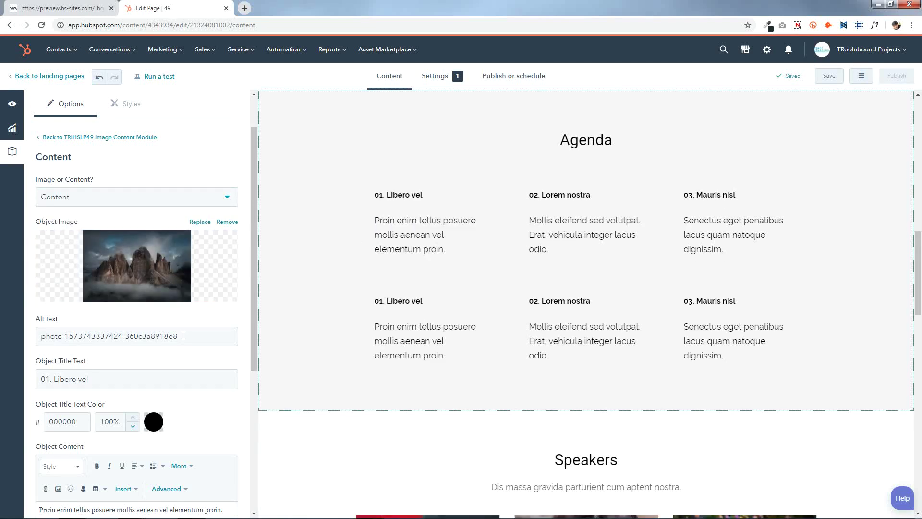
# Step: Review the first Agenda object's title text and object content
pyautogui.moveTo(94, 379); pyautogui.dragTo(1, 379)
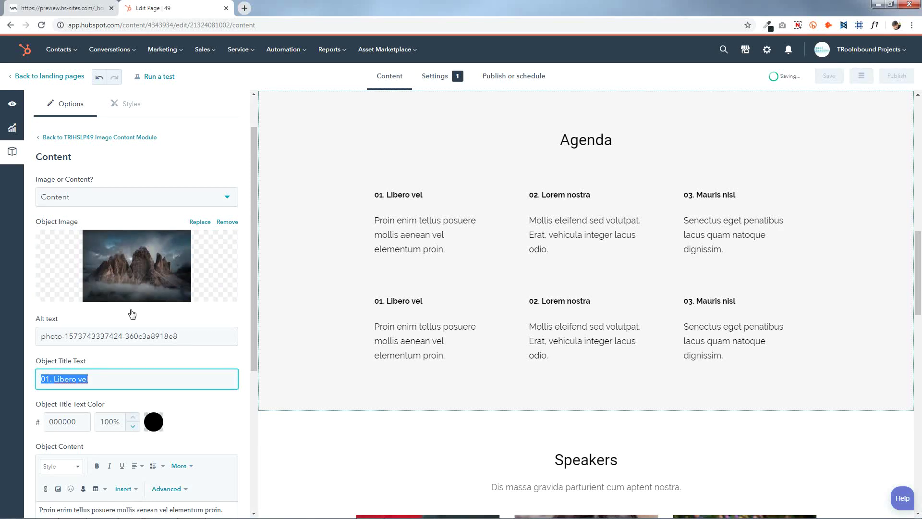
pyautogui.scroll(-4, 139, 317)
pyautogui.moveTo(230, 319); pyautogui.dragTo(1, 313)
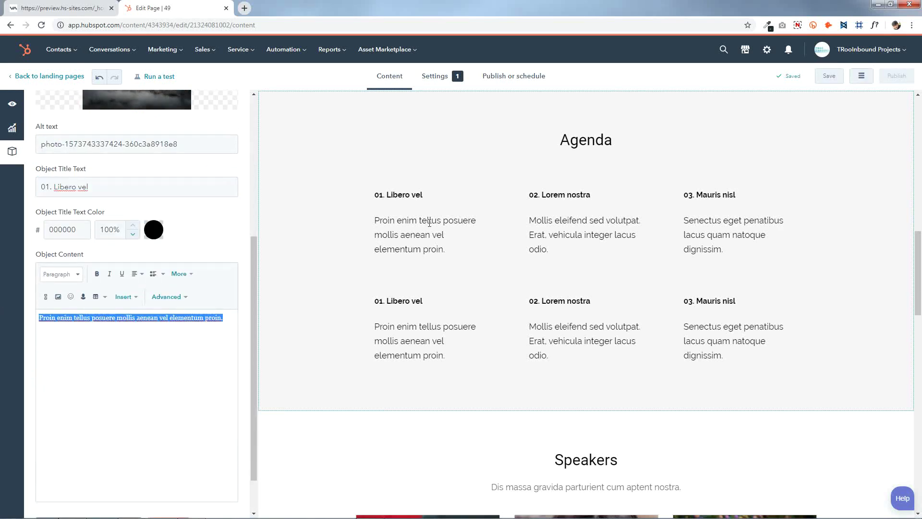
pyautogui.click(189, 406)
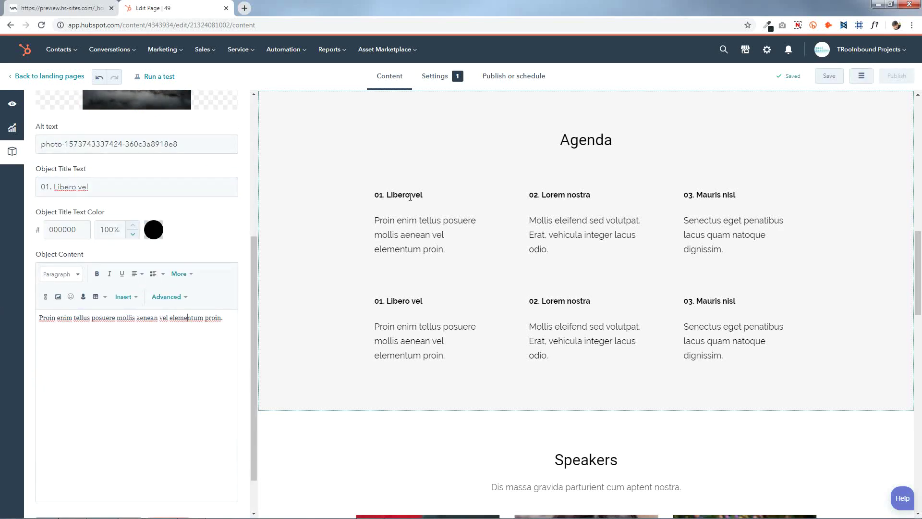
# Step: Set the first Agenda object's type to Image, replace its picture with Object Image 01.jpg and save the module
pyautogui.click(155, 230)
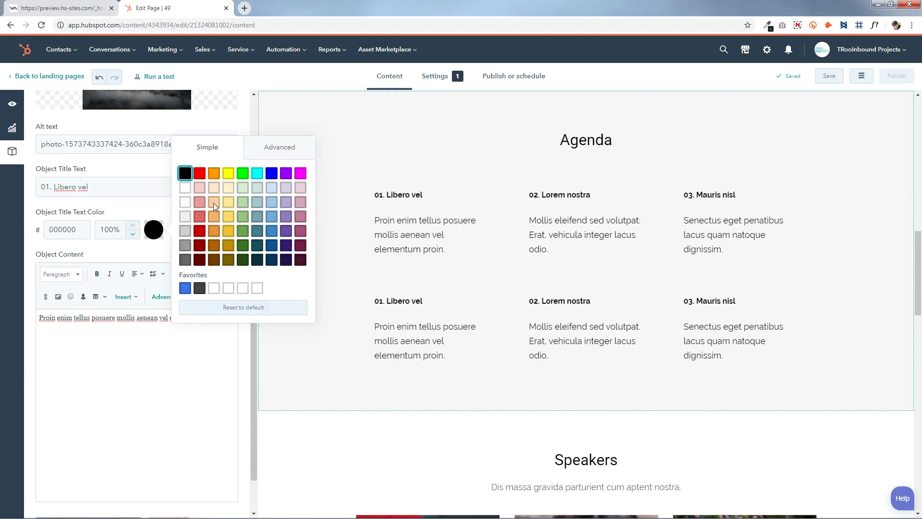
pyautogui.click(159, 229)
pyautogui.scroll(5, 144, 384)
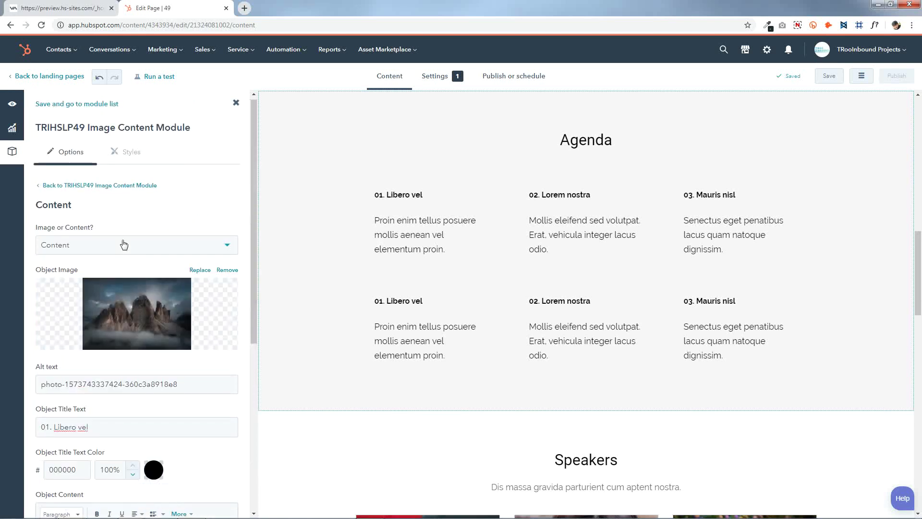
pyautogui.click(123, 244)
pyautogui.click(107, 294)
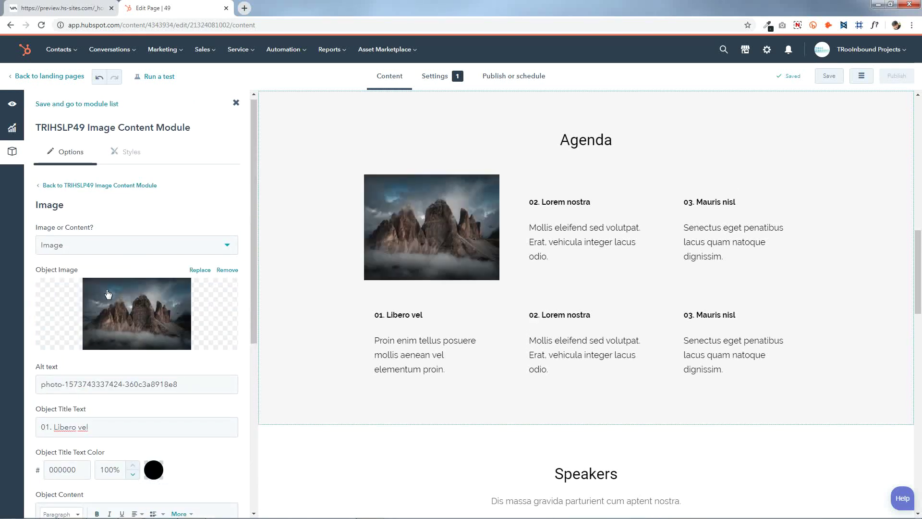
pyautogui.click(144, 315)
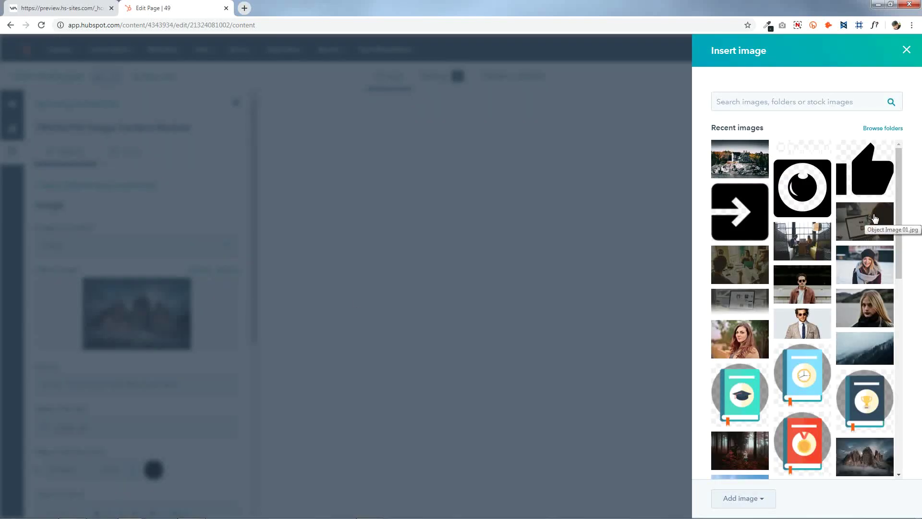
pyautogui.click(875, 219)
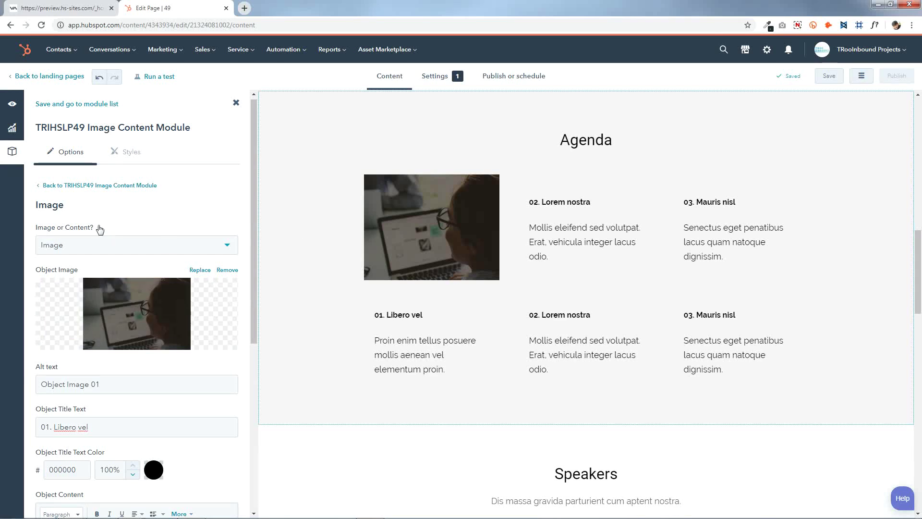
pyautogui.scroll(-6, 130, 347)
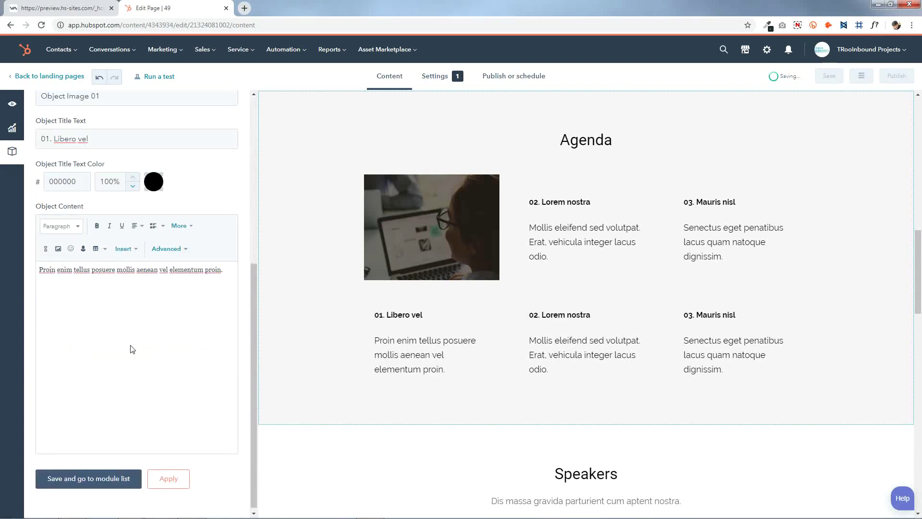
pyautogui.click(126, 476)
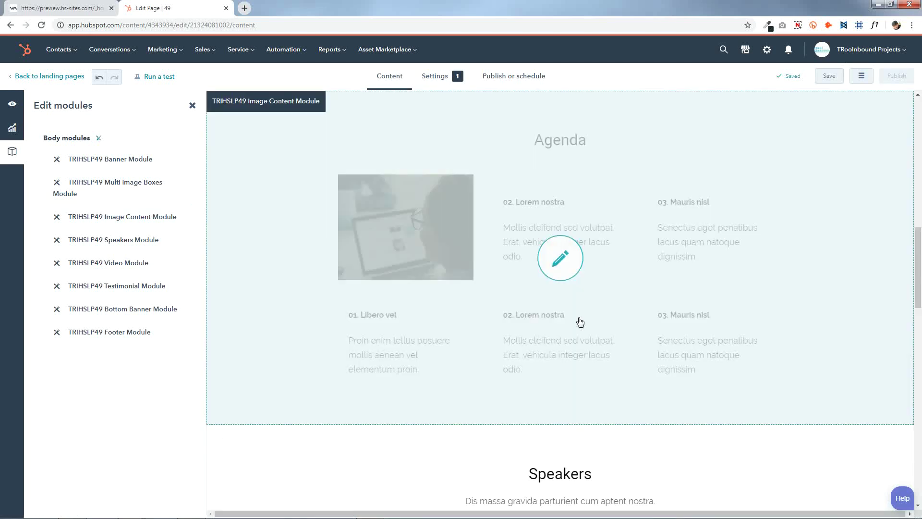
# Step: Reopen the Image Content module, set the second Agenda object to Image with the Object Image 02 picture and save the module
pyautogui.click(580, 322)
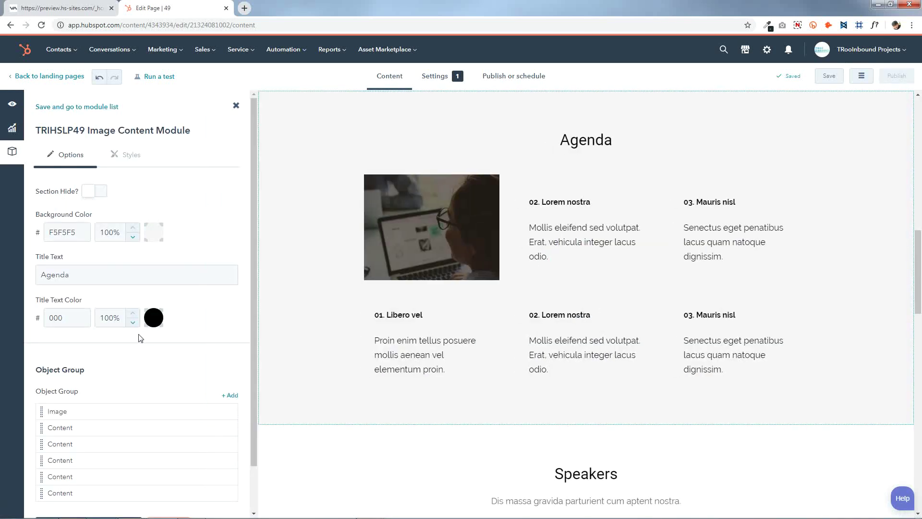
pyautogui.scroll(-1, 139, 337)
pyautogui.click(198, 376)
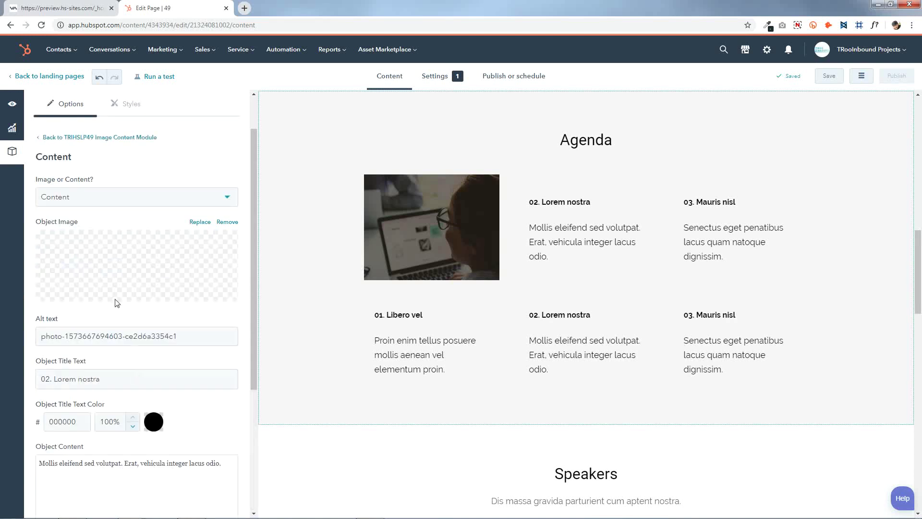
pyautogui.click(120, 201)
pyautogui.click(109, 245)
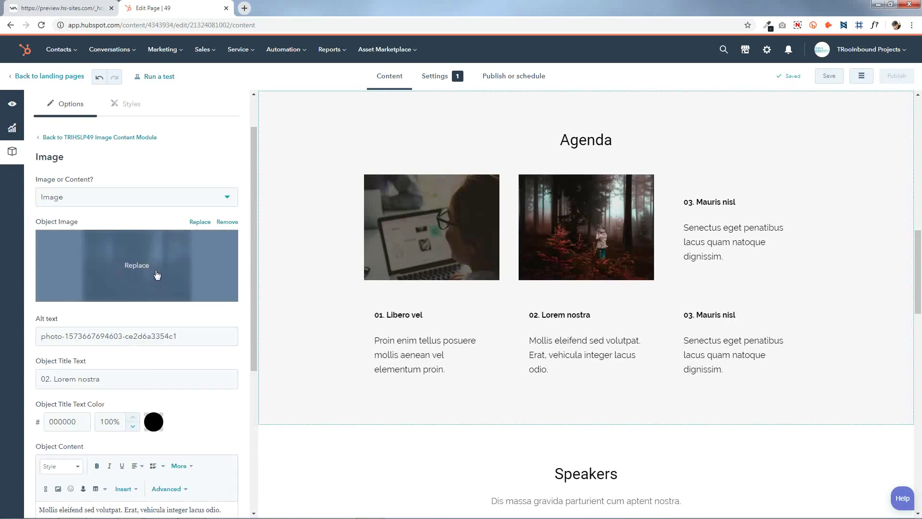
pyautogui.click(151, 247)
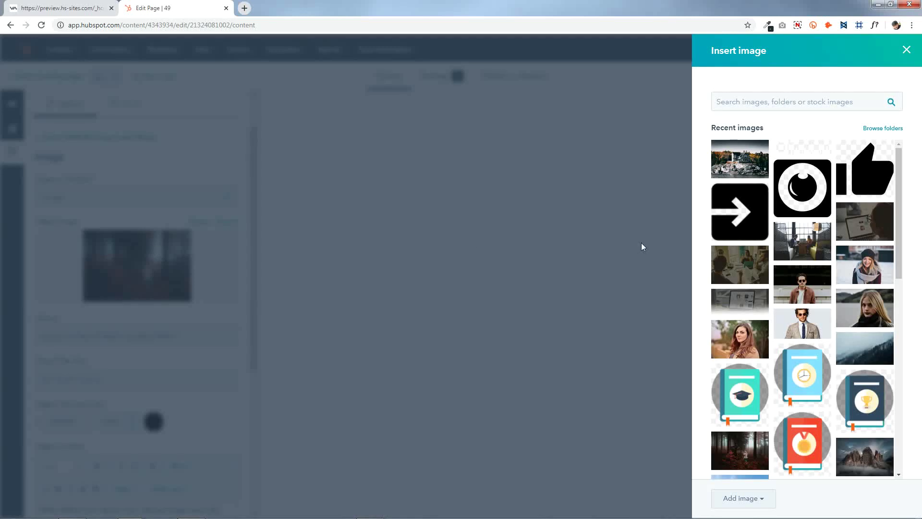
pyautogui.click(817, 245)
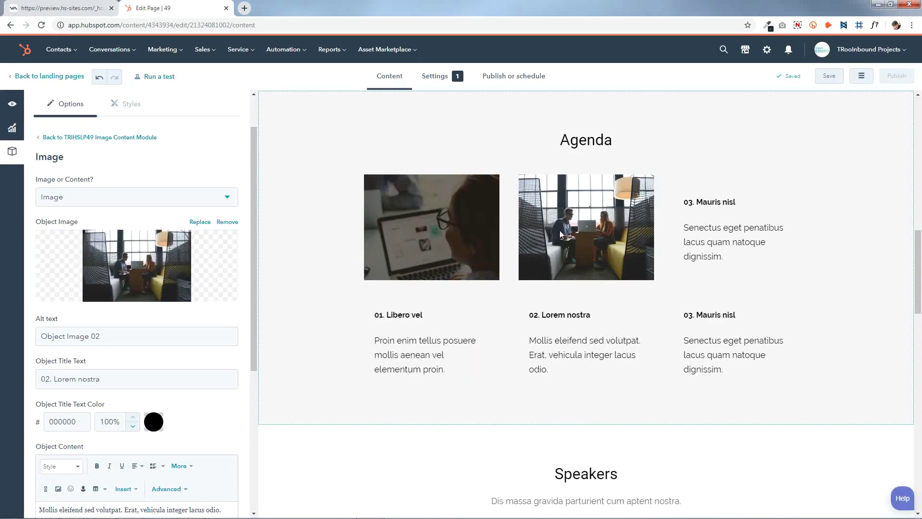
pyautogui.scroll(-5, 107, 212)
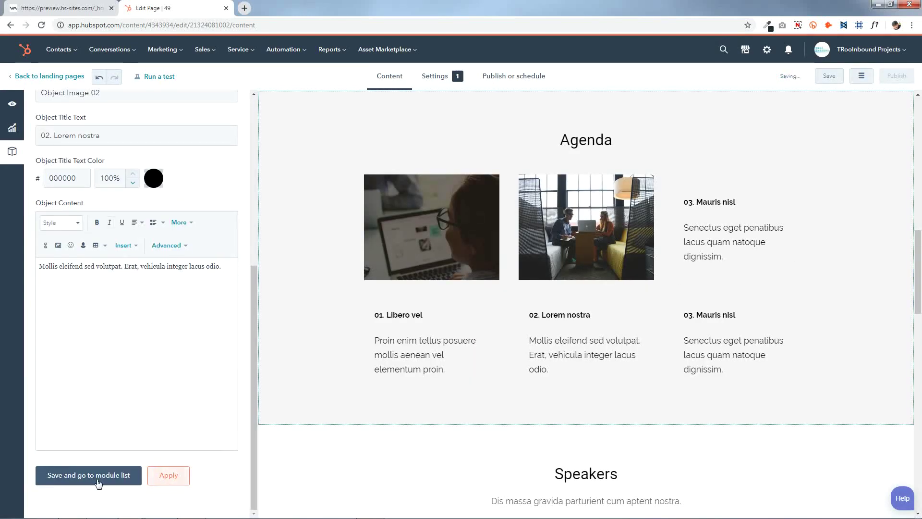
pyautogui.click(99, 479)
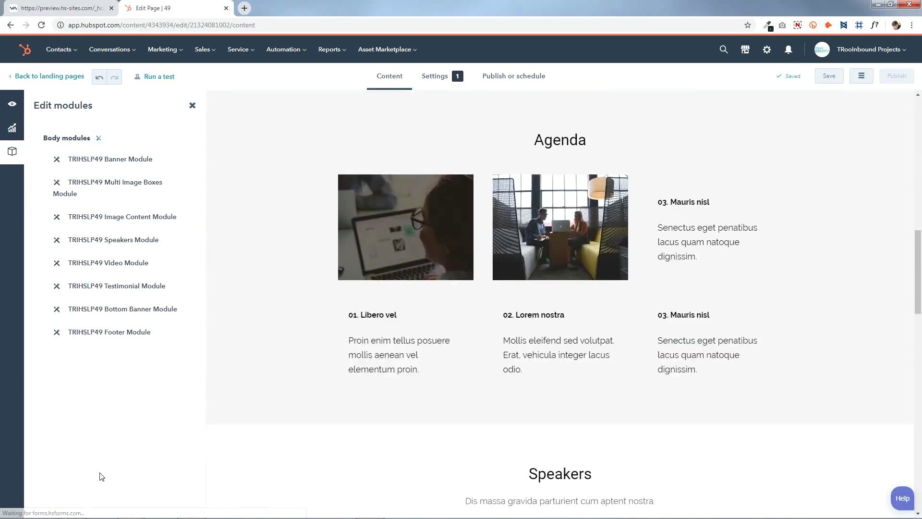
# Step: Reopen the Image Content module, set the third Agenda object to Image with the Object Image 03 picture and save the module
pyautogui.click(583, 279)
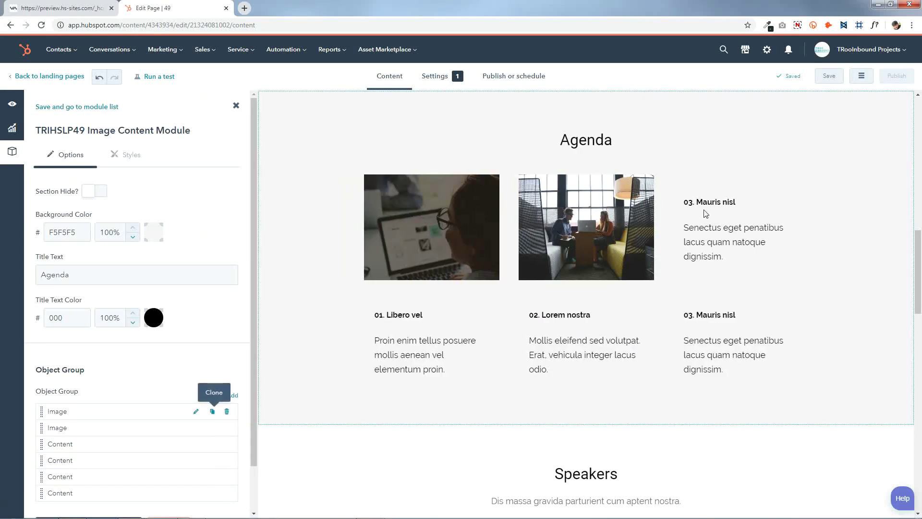
pyautogui.scroll(-1, 192, 331)
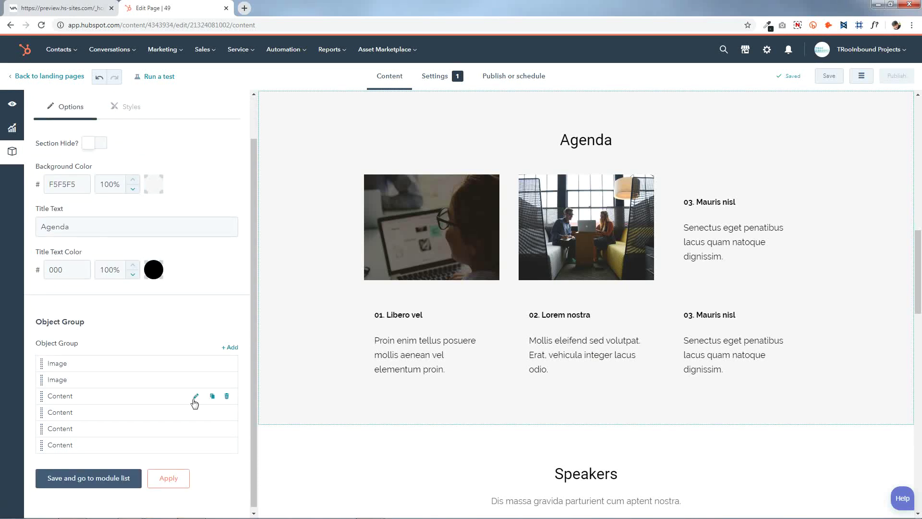
pyautogui.click(195, 396)
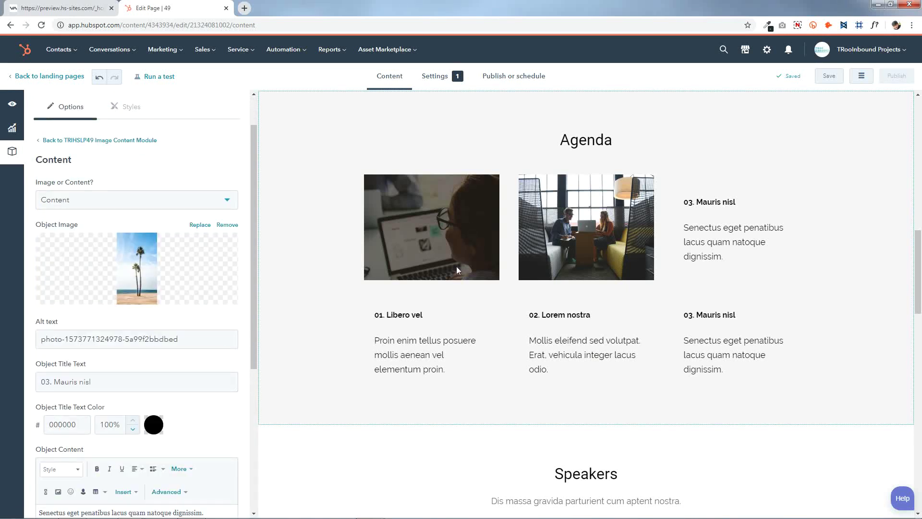
pyautogui.click(68, 198)
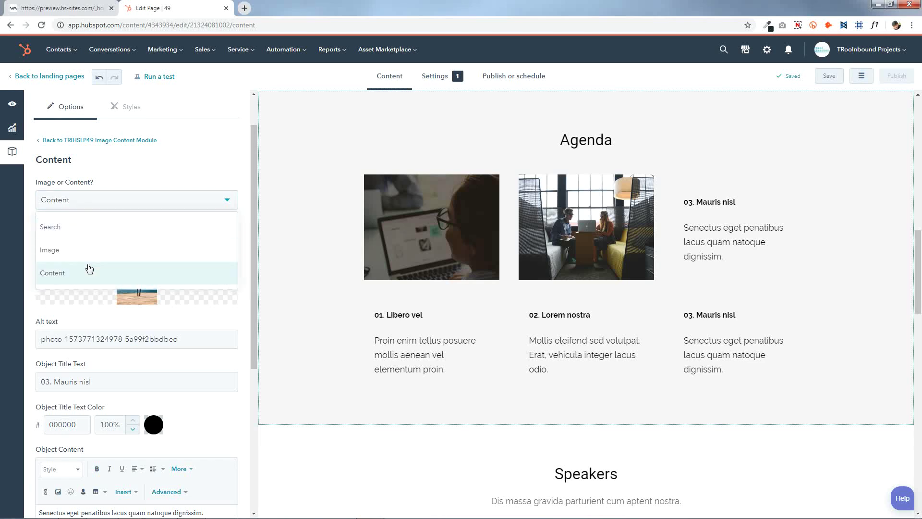
pyautogui.click(89, 268)
pyautogui.click(91, 199)
pyautogui.click(77, 250)
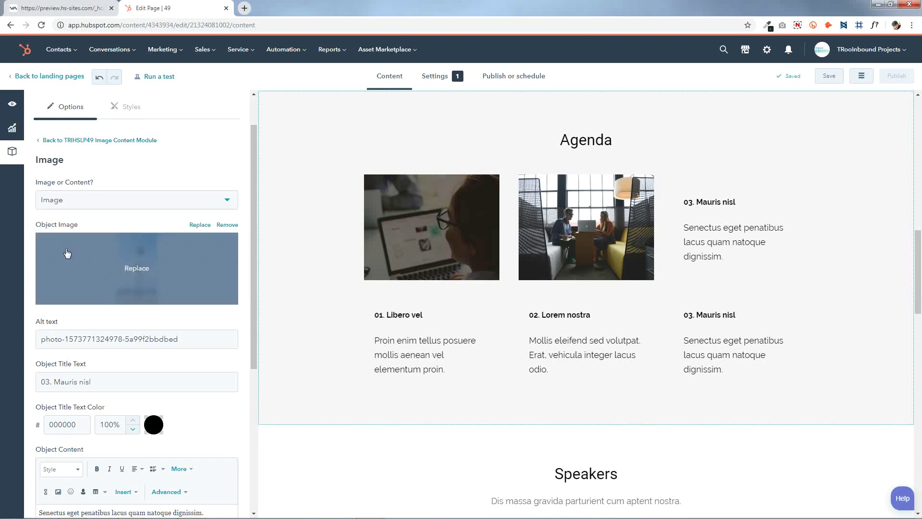
pyautogui.click(118, 272)
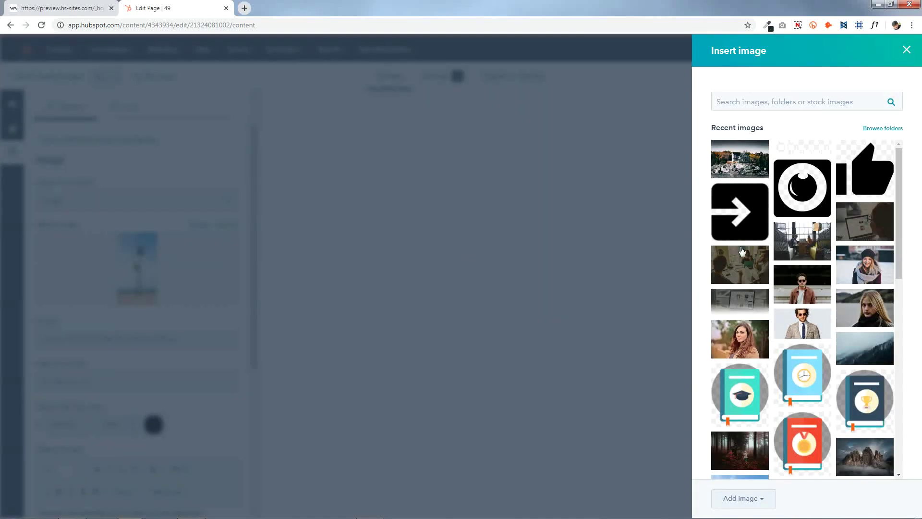
pyautogui.click(730, 264)
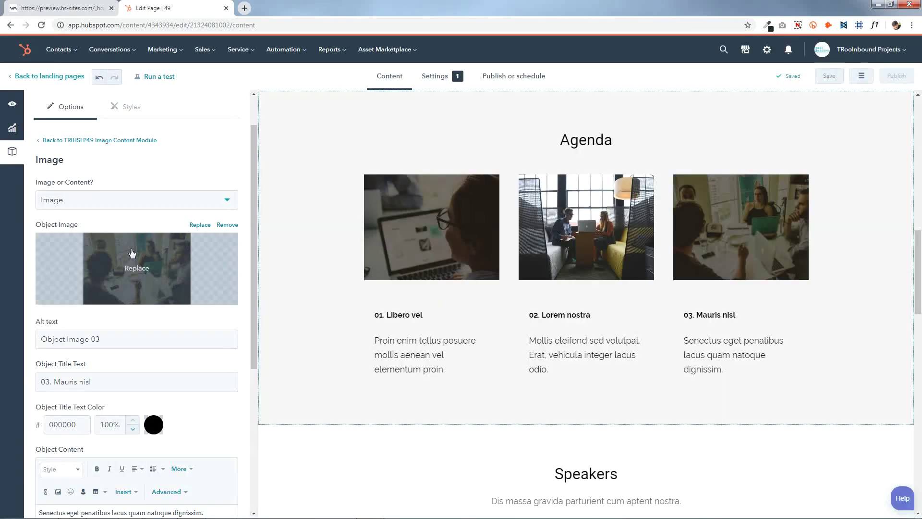
pyautogui.scroll(-3, 120, 243)
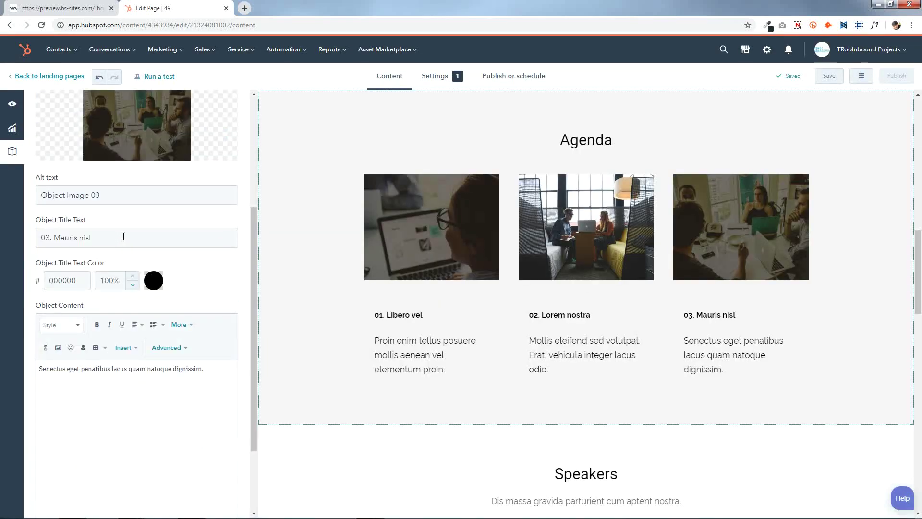
pyautogui.scroll(-2, 123, 236)
pyautogui.click(118, 475)
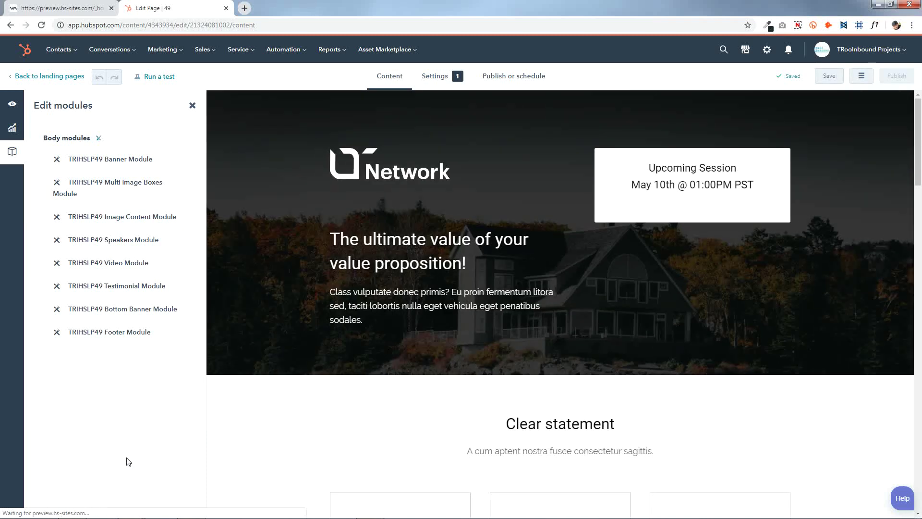
# Step: Open the fourth Agenda object in the Image Content module, switch its type to Image and back to Content
pyautogui.scroll(-10, 322, 383)
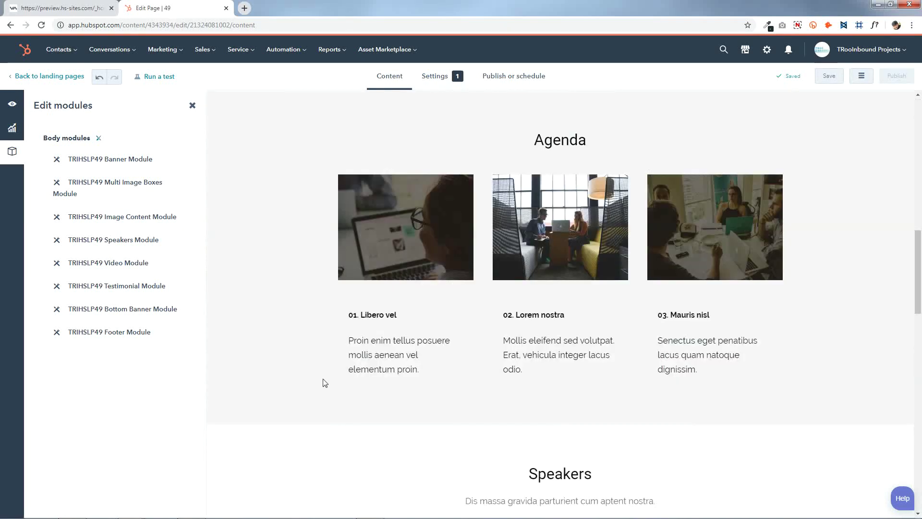
pyautogui.click(593, 326)
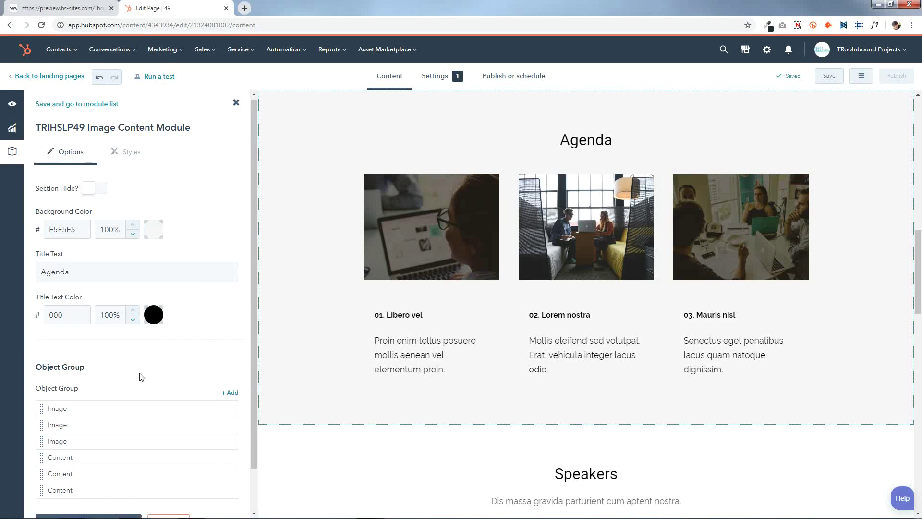
pyautogui.scroll(-1, 155, 389)
pyautogui.click(196, 411)
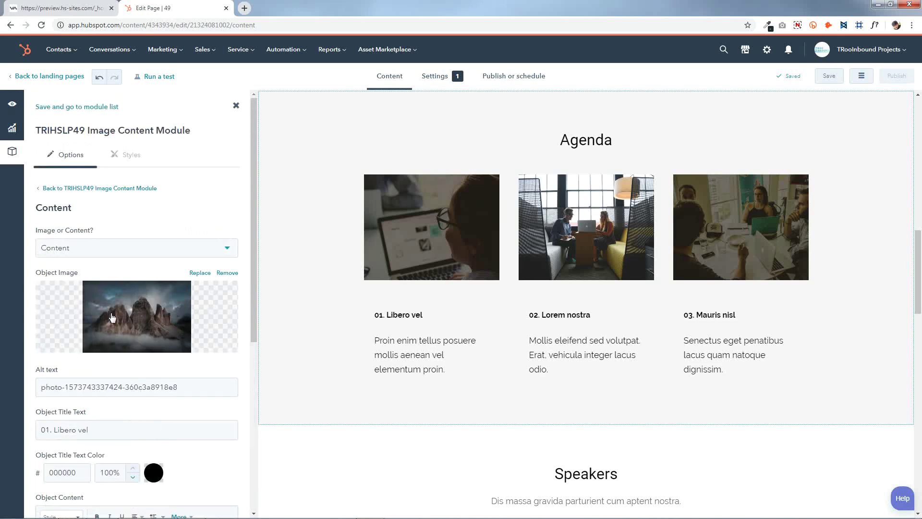
pyautogui.click(48, 253)
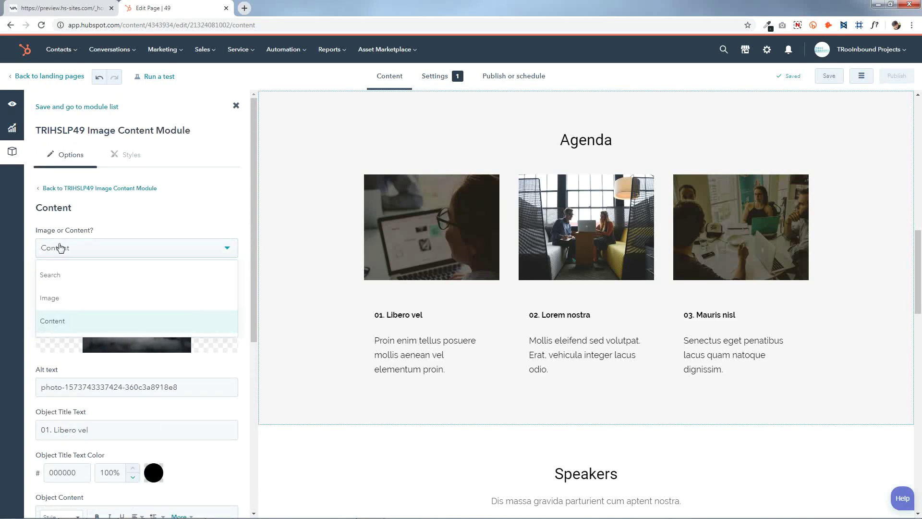
pyautogui.click(68, 300)
pyautogui.click(67, 247)
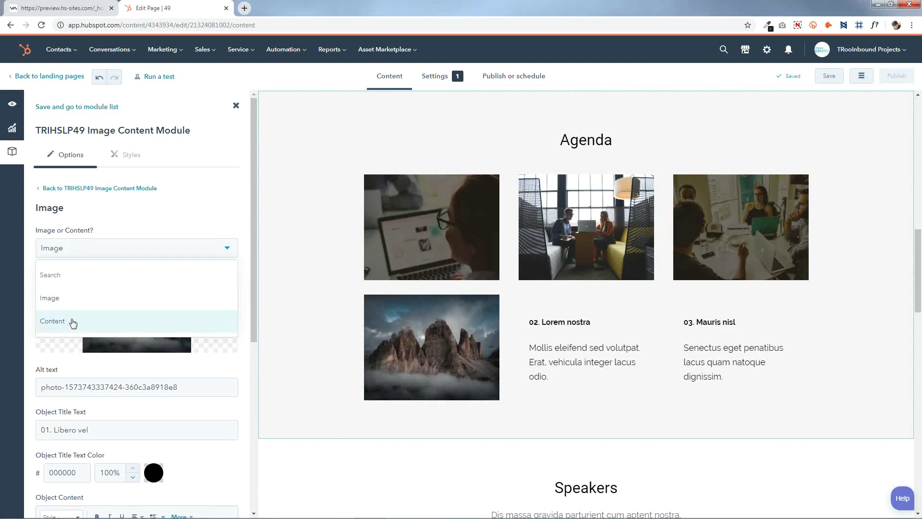
pyautogui.click(70, 319)
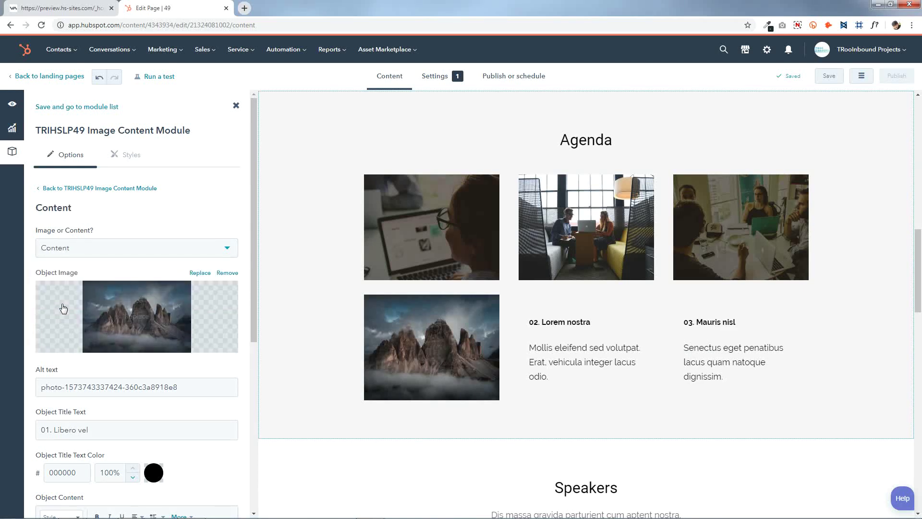
# Step: Review the fourth Agenda object's title text, title colour choices and object content, and save the module
pyautogui.scroll(-2, 109, 355)
pyautogui.tripleClick(113, 332)
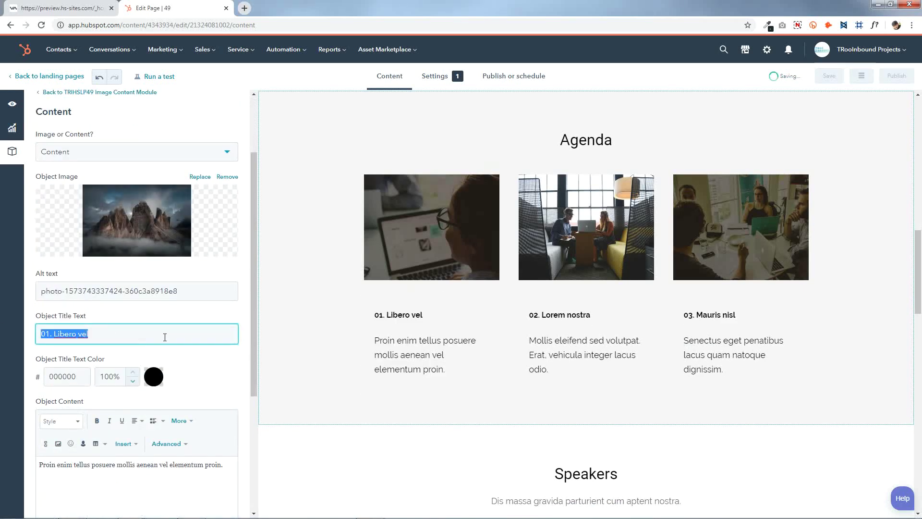
pyautogui.click(154, 379)
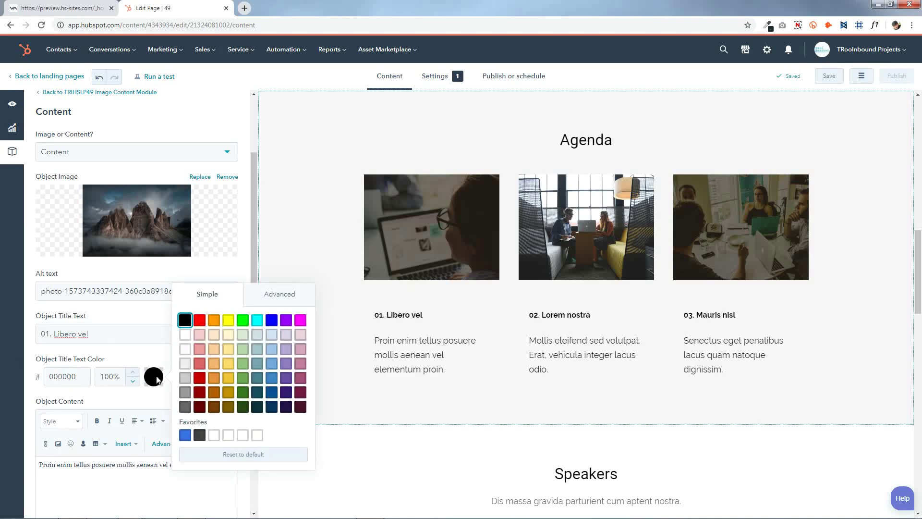
pyautogui.scroll(-4, 157, 379)
pyautogui.tripleClick(230, 266)
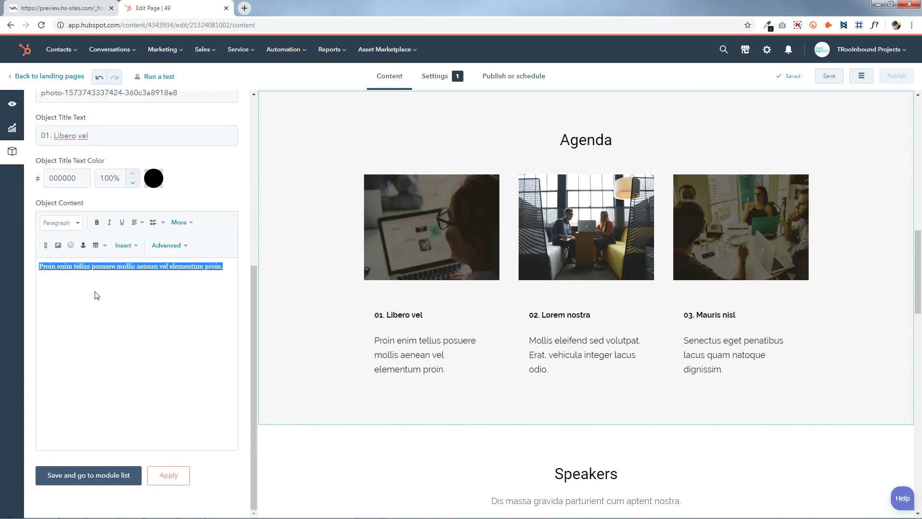
pyautogui.click(110, 475)
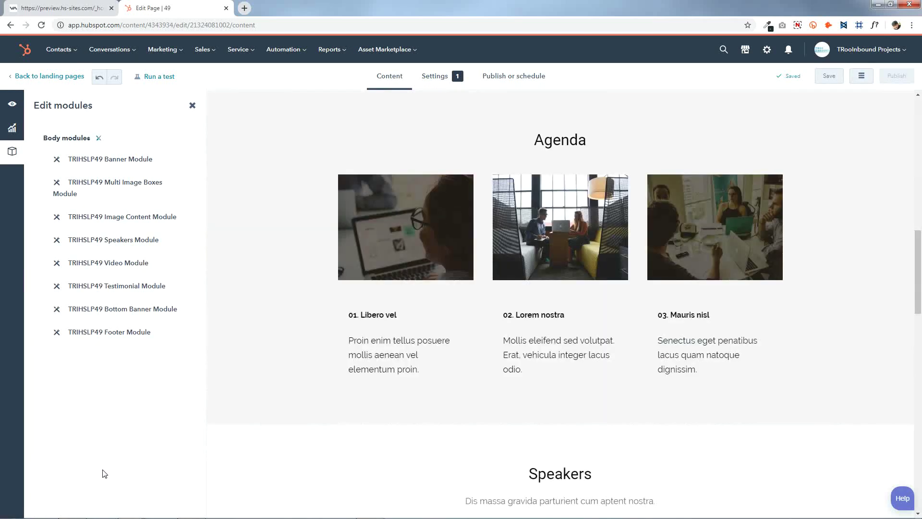
# Step: Reopen the Image Content module and switch the fifth Agenda object's type to Image and back to Content
pyautogui.click(523, 323)
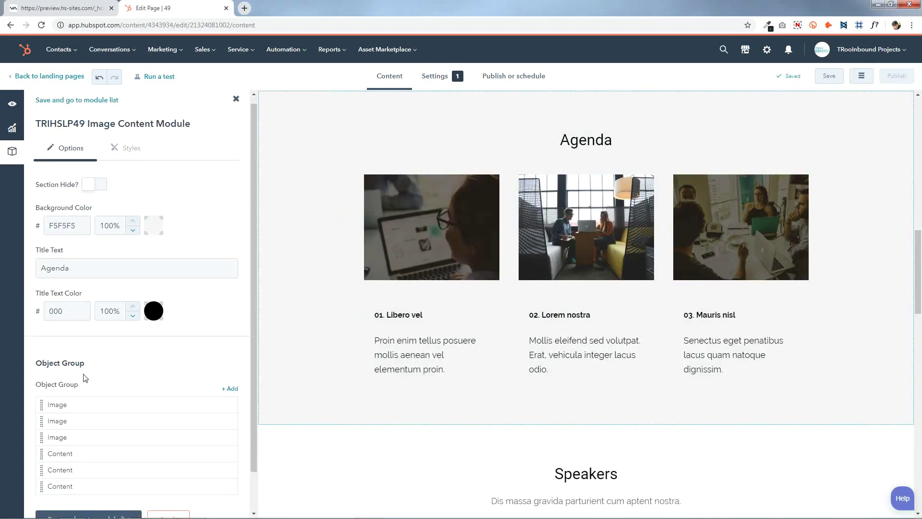
pyautogui.scroll(-1, 144, 408)
pyautogui.click(196, 426)
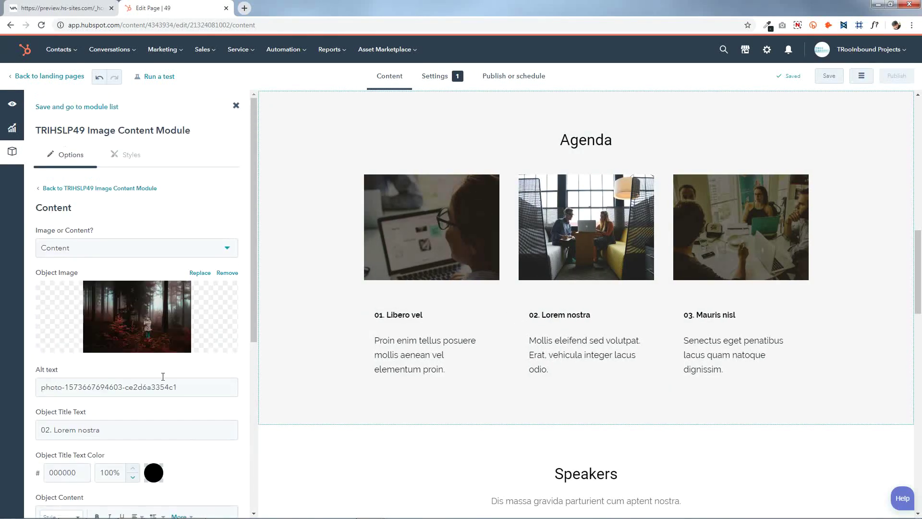
pyautogui.click(117, 249)
pyautogui.click(117, 296)
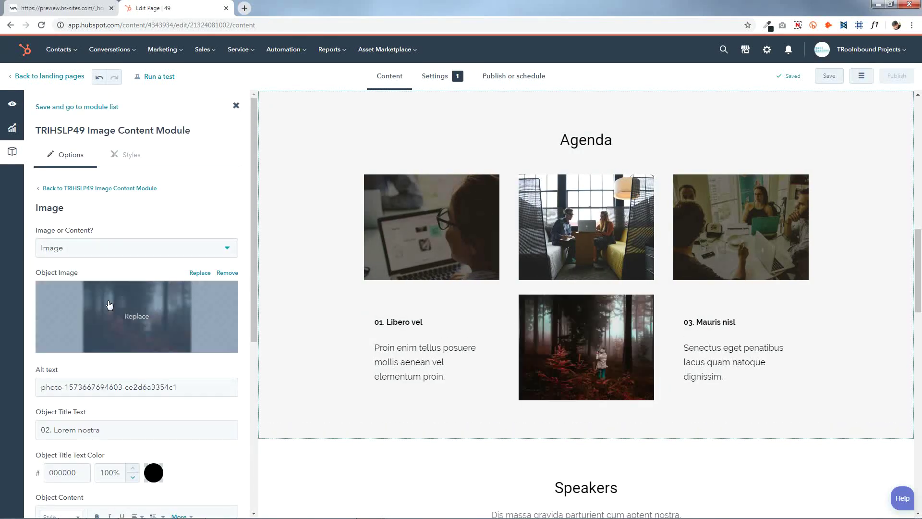
pyautogui.click(103, 249)
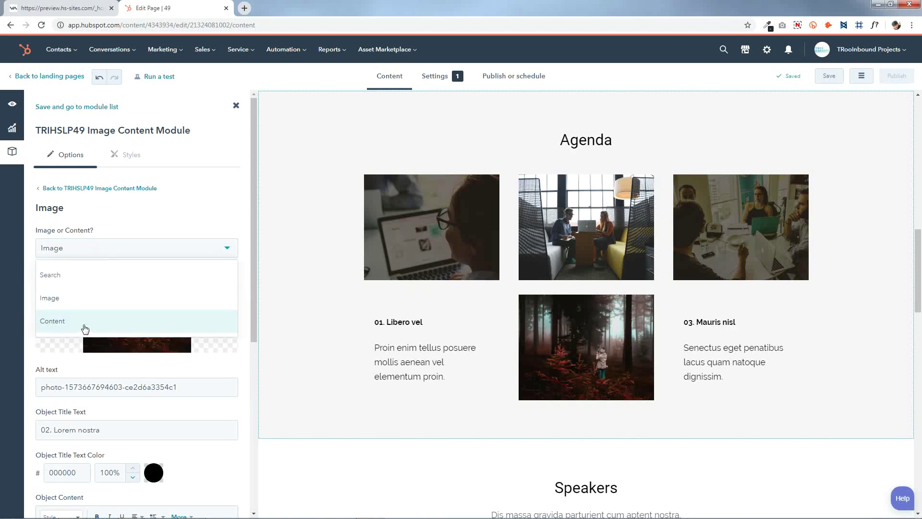
pyautogui.click(84, 322)
# Step: Review the fifth Agenda object's title text, title colour choices and object content
pyautogui.scroll(-5, 118, 312)
pyautogui.tripleClick(185, 196)
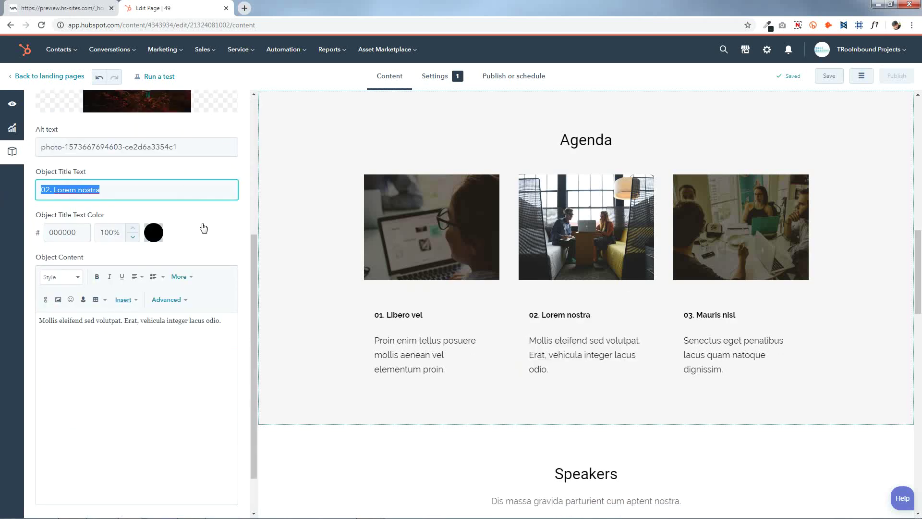
pyautogui.click(160, 241)
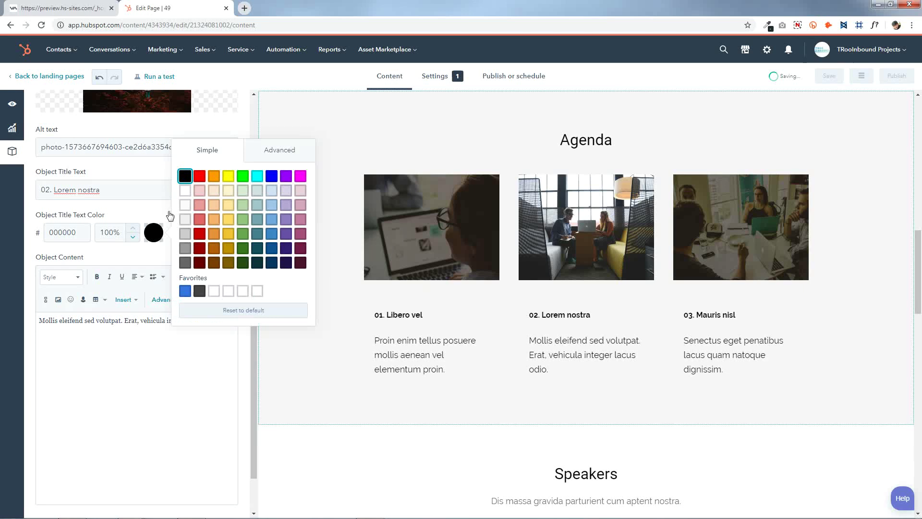
pyautogui.click(153, 232)
pyautogui.tripleClick(139, 323)
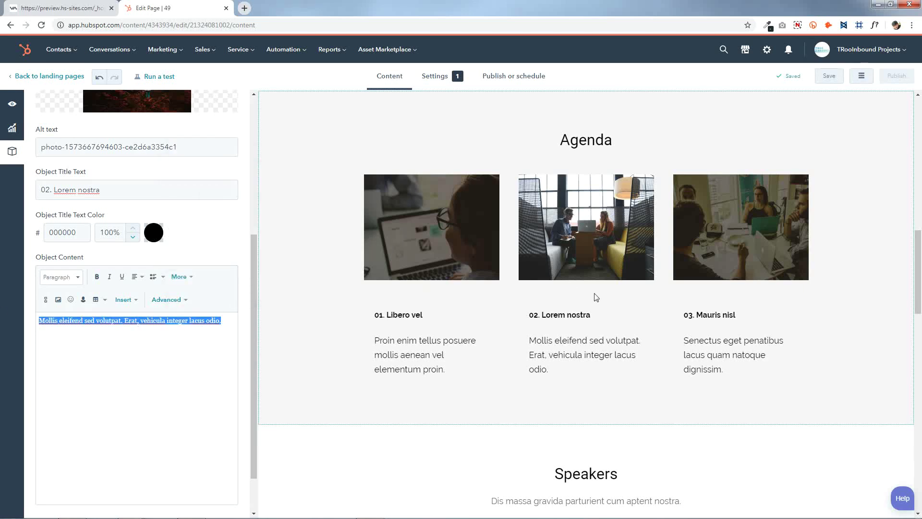
# Step: Save the second Agenda content item and return to the module list
pyautogui.click(224, 350)
pyautogui.scroll(-2, 223, 347)
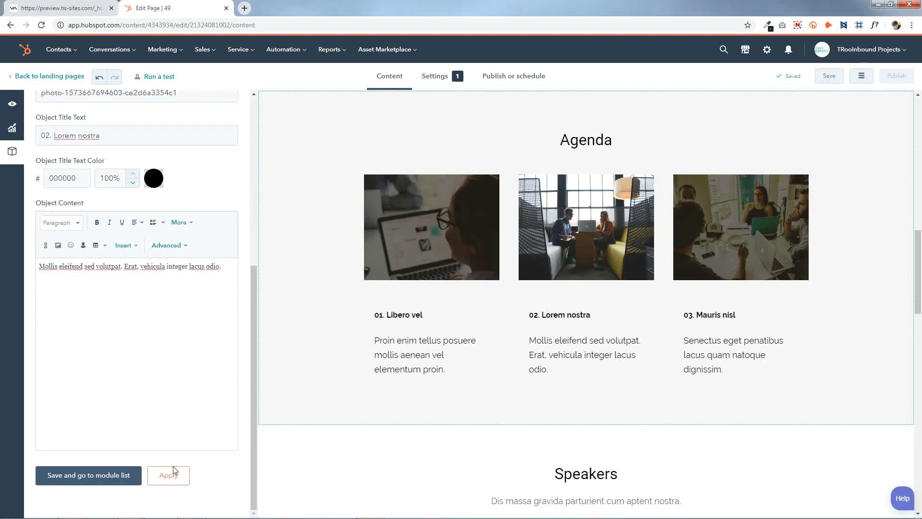
pyautogui.click(103, 478)
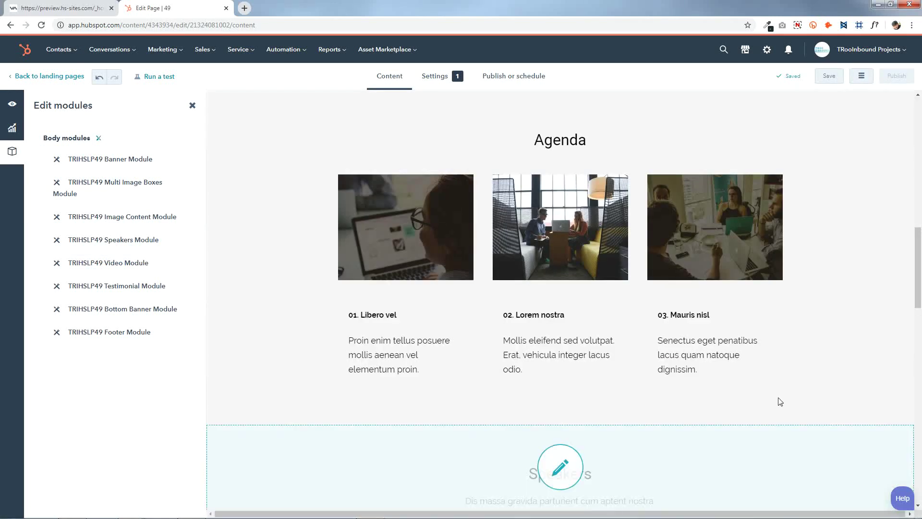
# Step: Open the third content item, 03. Mauris nisl, in the Agenda section's object group
pyautogui.click(648, 331)
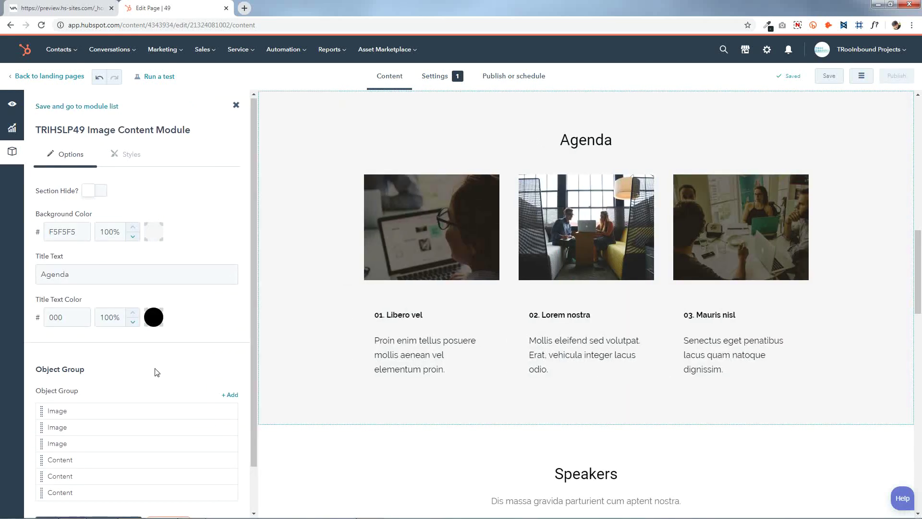
pyautogui.scroll(-1, 192, 413)
pyautogui.click(196, 442)
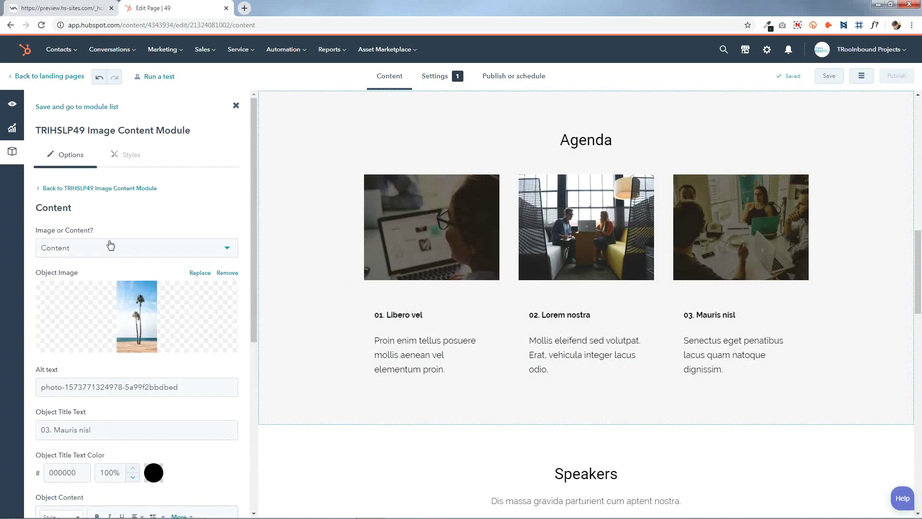
# Step: Try the Image type on the third Agenda content item and restore it to Content
pyautogui.click(107, 248)
pyautogui.click(102, 295)
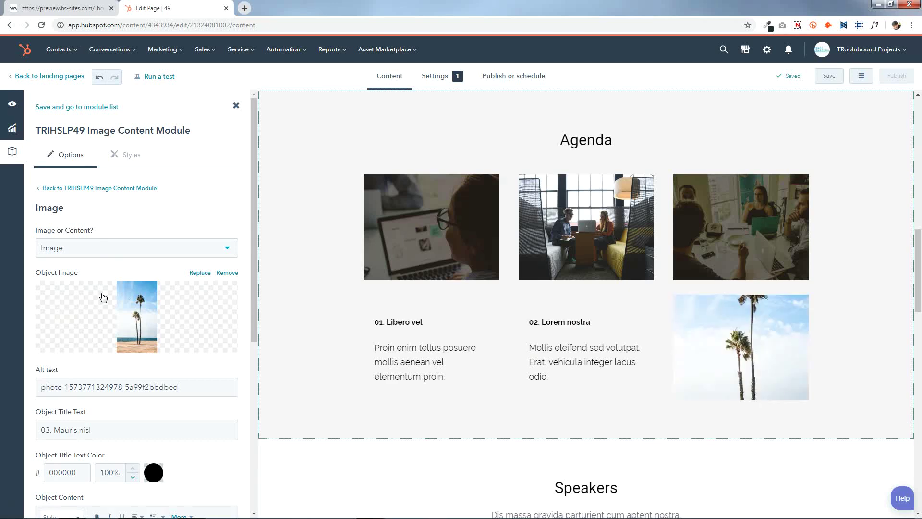
pyautogui.click(107, 248)
pyautogui.click(99, 320)
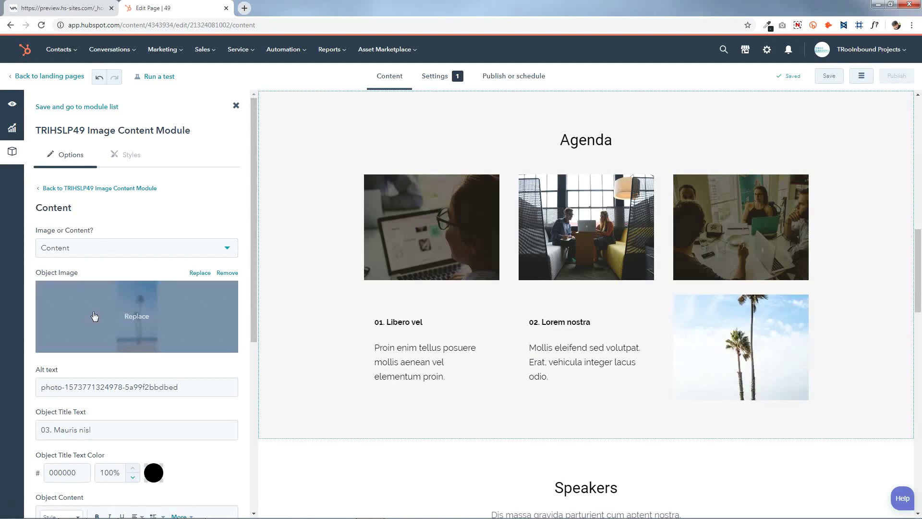
pyautogui.moveTo(114, 322)
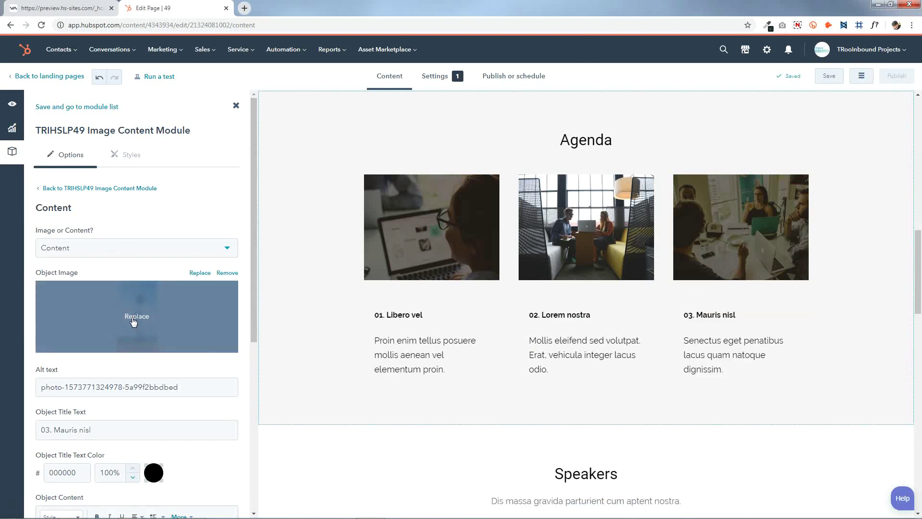
# Step: Review the third Agenda item's title text, title color and object content, and save it back to the module list
pyautogui.scroll(-2, 169, 356)
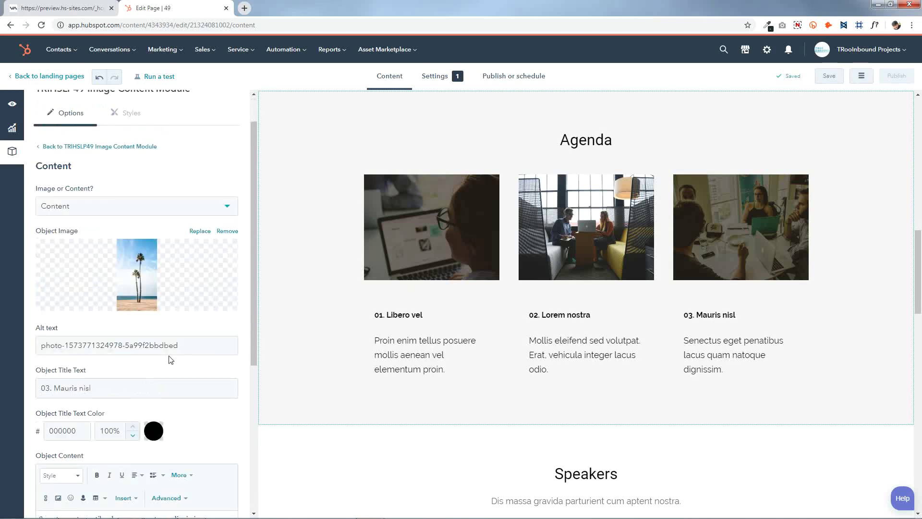
pyautogui.click(177, 337)
pyautogui.tripleClick(125, 330)
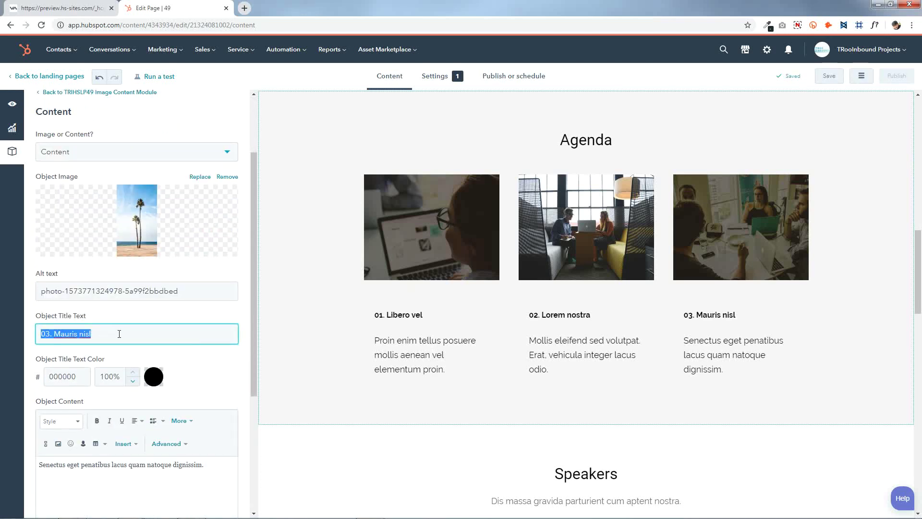
pyautogui.click(119, 333)
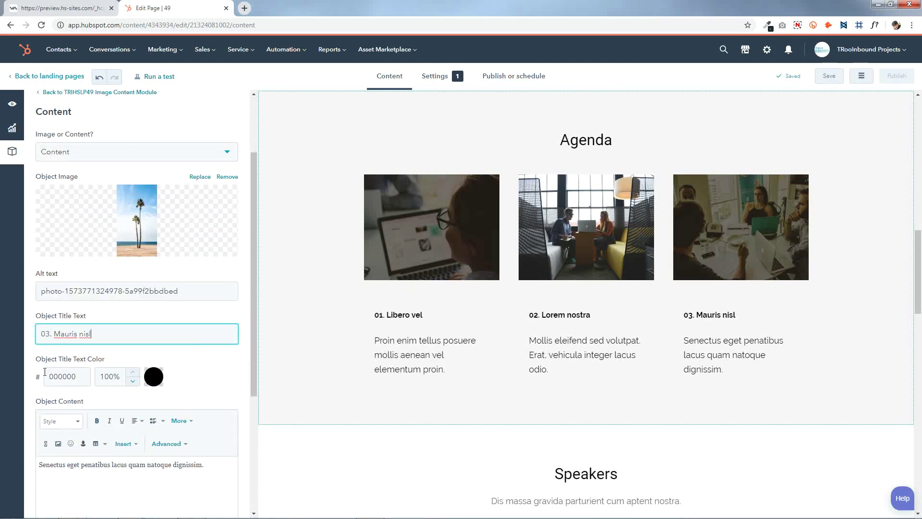
pyautogui.click(153, 376)
pyautogui.click(154, 376)
pyautogui.scroll(-4, 220, 288)
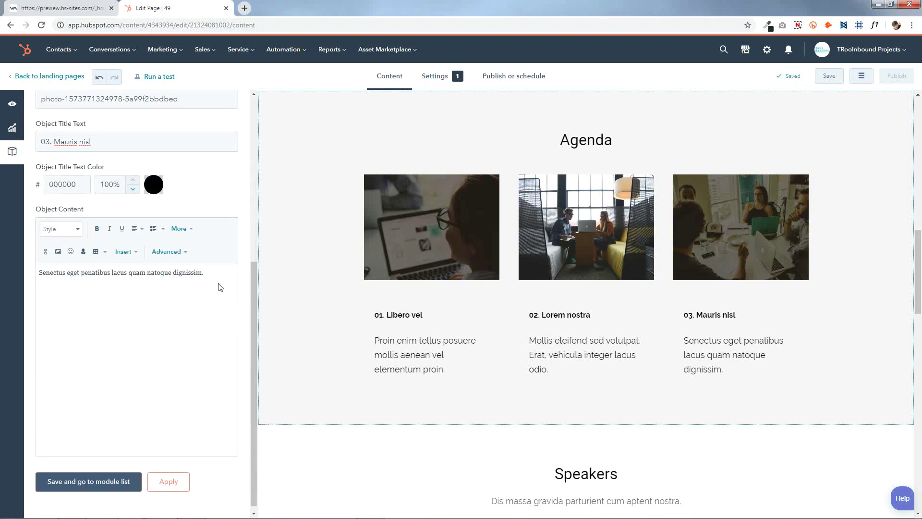
pyautogui.tripleClick(219, 286)
pyautogui.click(192, 319)
pyautogui.click(111, 488)
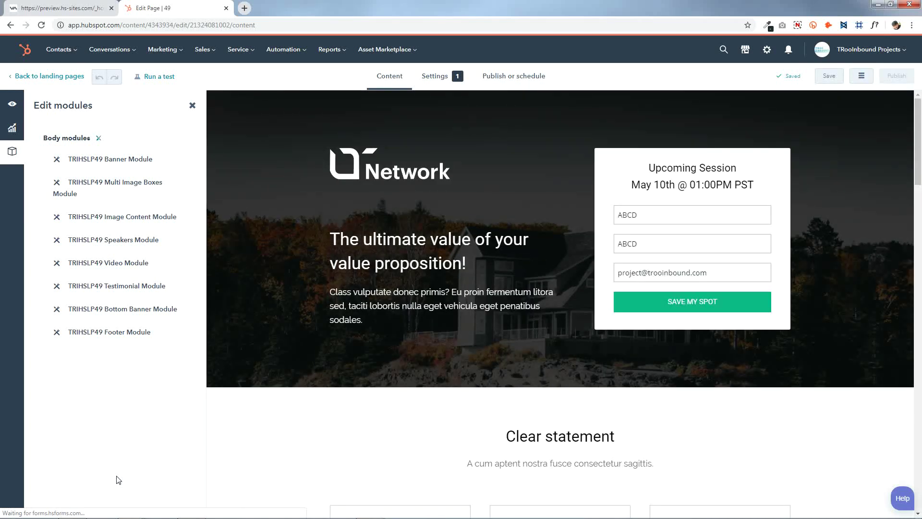
# Step: Open the Speakers module for editing and look over its section in the page preview
pyautogui.scroll(-15, 422, 401)
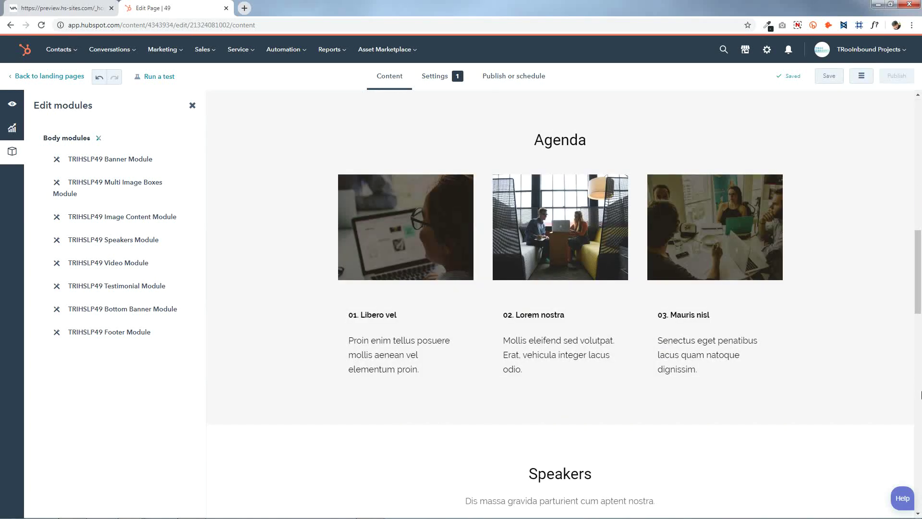
pyautogui.scroll(-3, 921, 394)
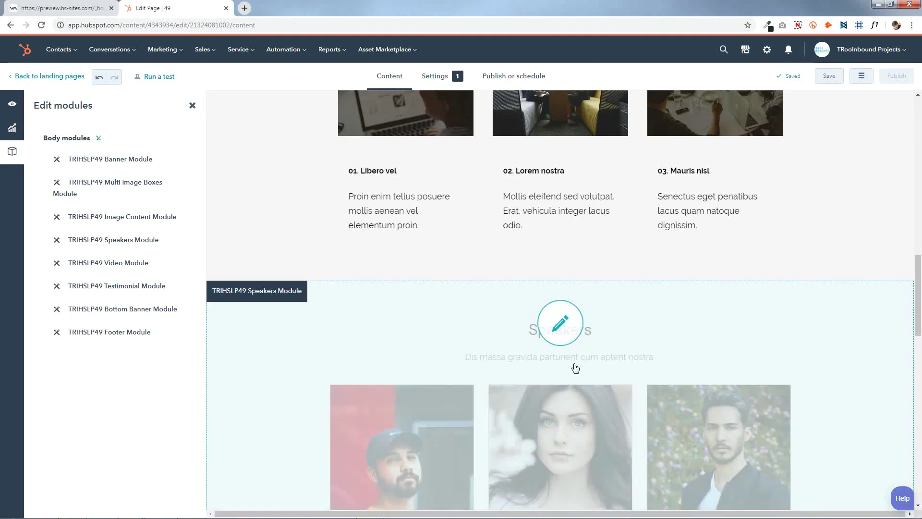
pyautogui.click(567, 334)
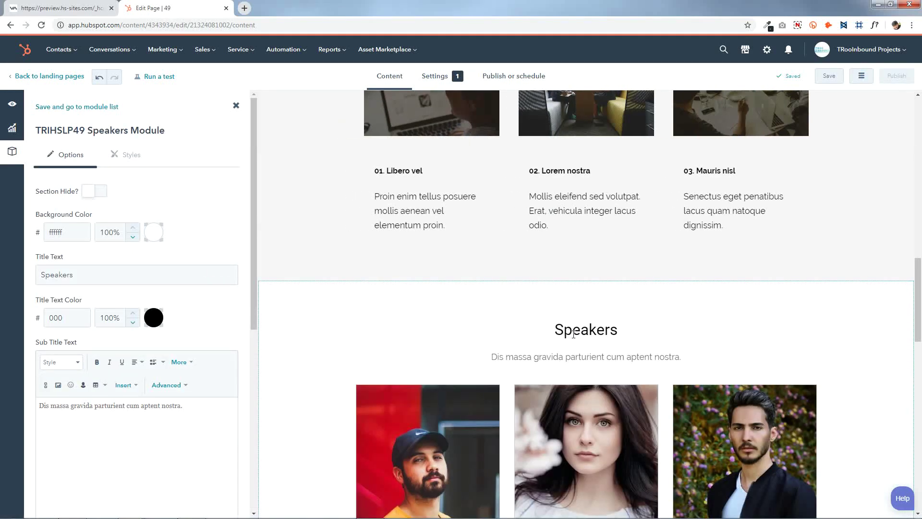
pyautogui.scroll(-1, 573, 335)
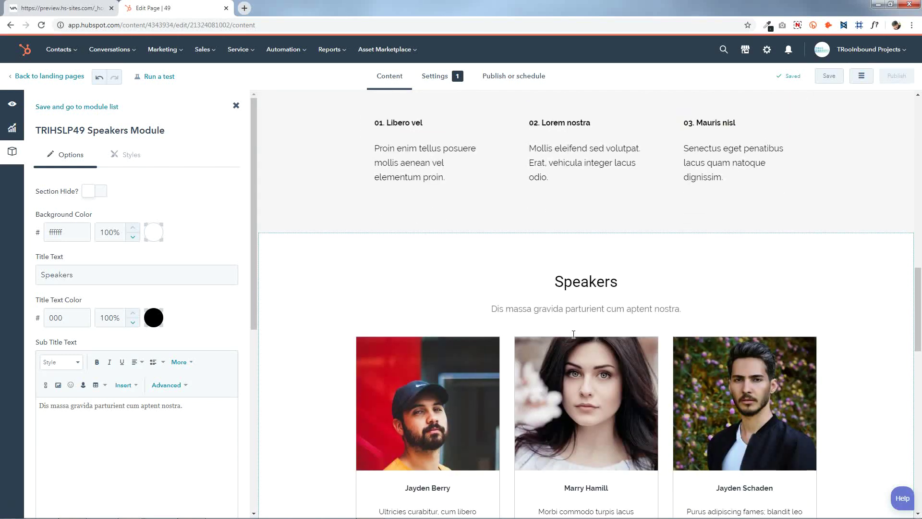
pyautogui.scroll(-1, 573, 334)
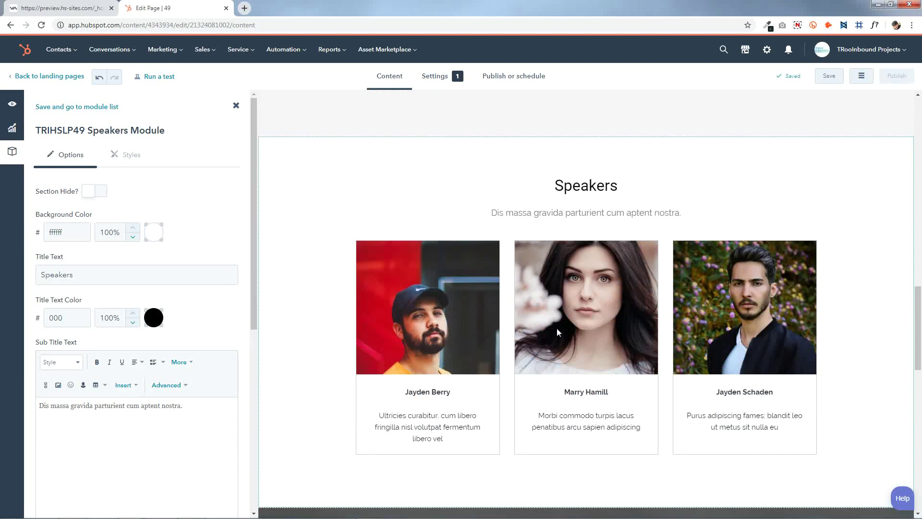
# Step: Hide the Speakers section and save the module's change
pyautogui.click(101, 191)
pyautogui.scroll(-7, 142, 295)
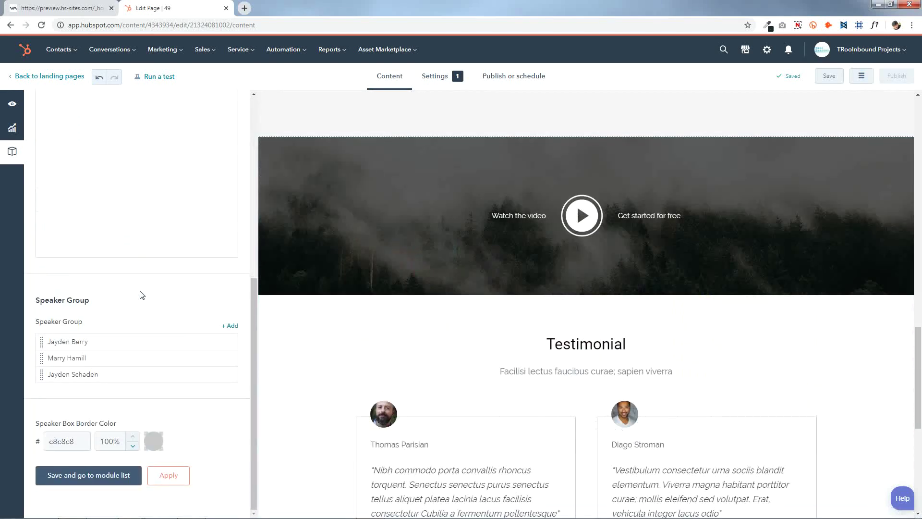
pyautogui.click(164, 476)
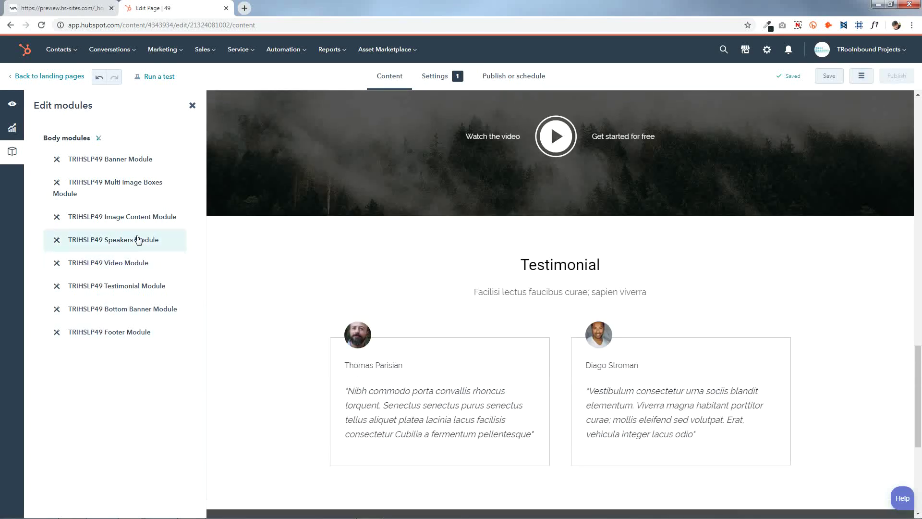
# Step: Reopen the Speakers module, turn off its Section Hide option, and save back to the module list
pyautogui.click(139, 240)
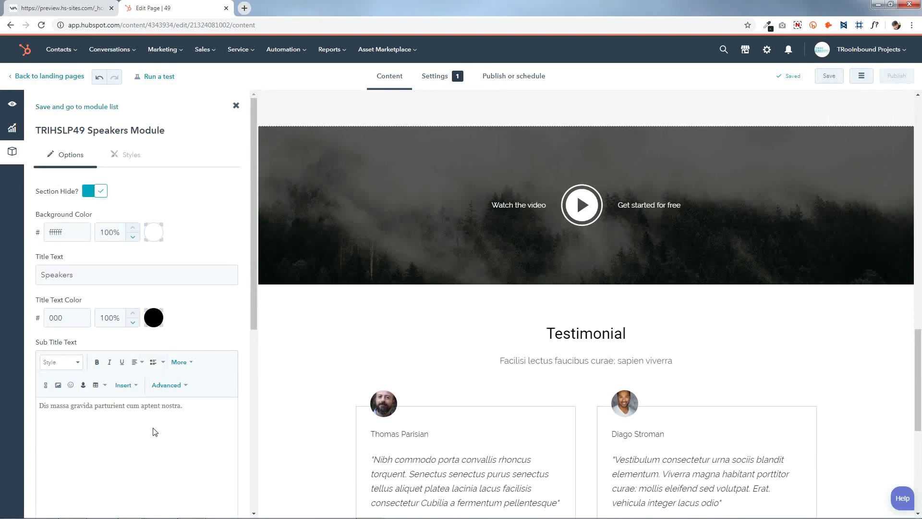
pyautogui.click(88, 195)
pyautogui.scroll(-6, 182, 384)
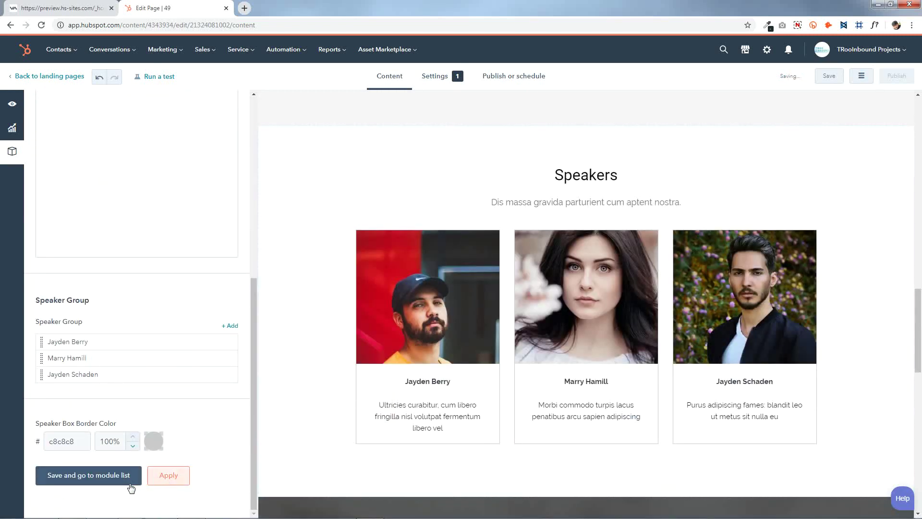
pyautogui.click(128, 479)
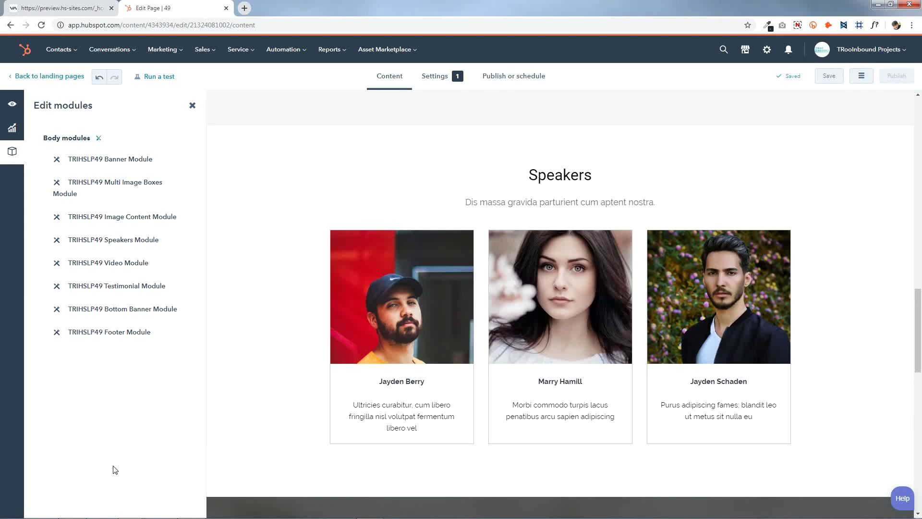
# Step: Open the Multi Image Boxes module of the Clear statement section and look over its box group settings
pyautogui.scroll(10, 576, 298)
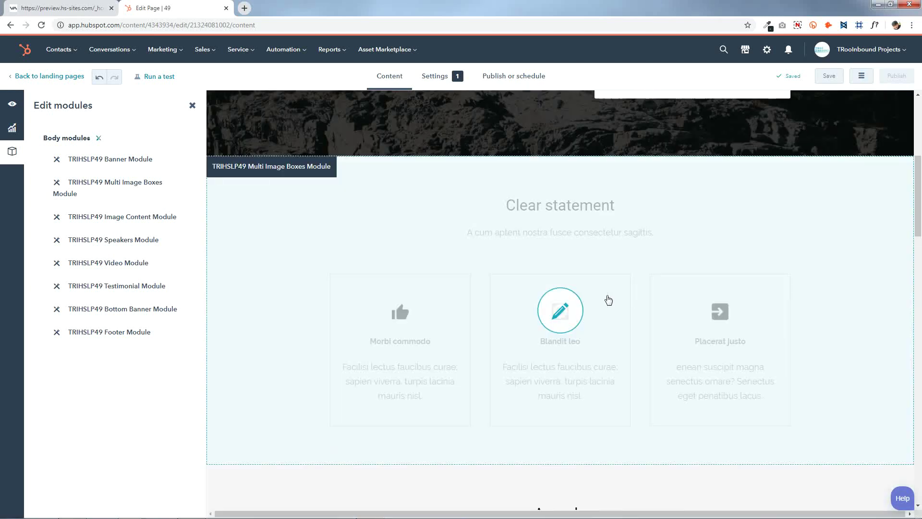
pyautogui.click(607, 300)
pyautogui.scroll(-4, 525, 315)
pyautogui.scroll(-8, 154, 306)
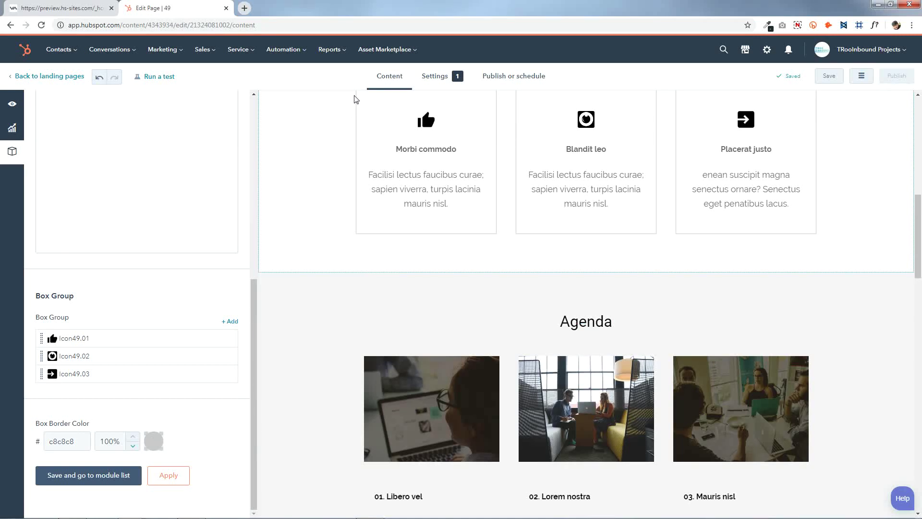
pyautogui.scroll(2, 354, 99)
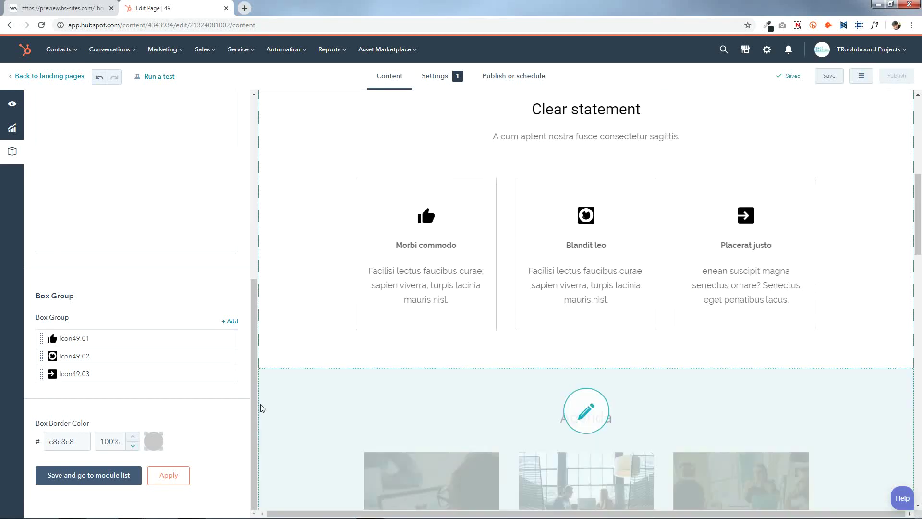
# Step: Open the Speakers module and look through its options, from the section settings to the speaker group
pyautogui.scroll(-6, 826, 307)
pyautogui.scroll(-12, 863, 312)
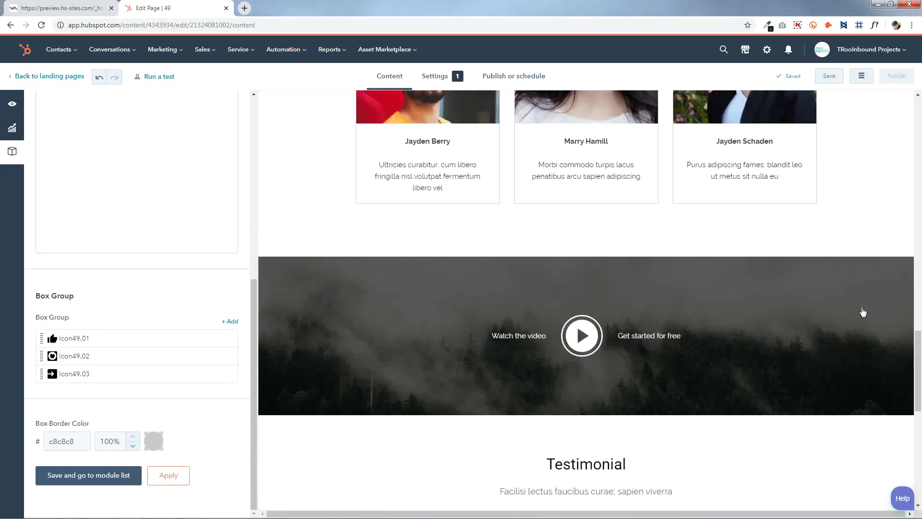
pyautogui.scroll(4, 620, 296)
pyautogui.click(605, 325)
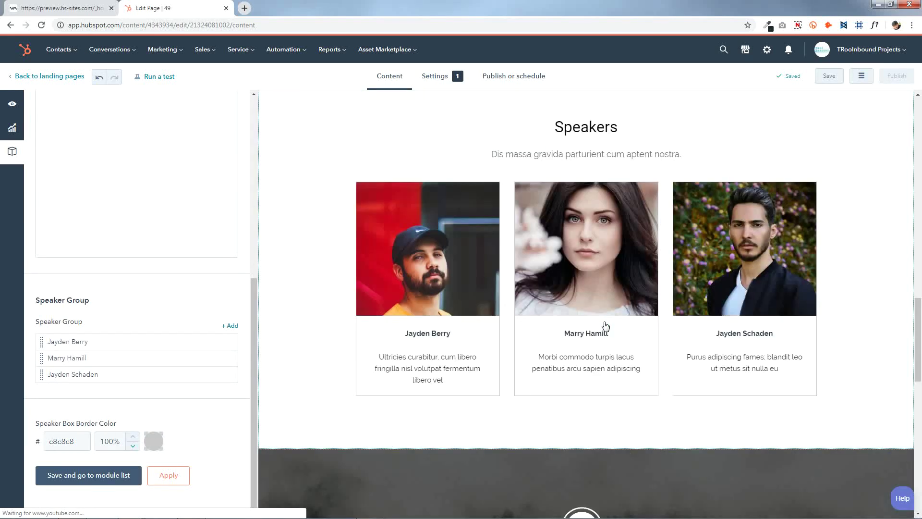
pyautogui.scroll(5, 105, 246)
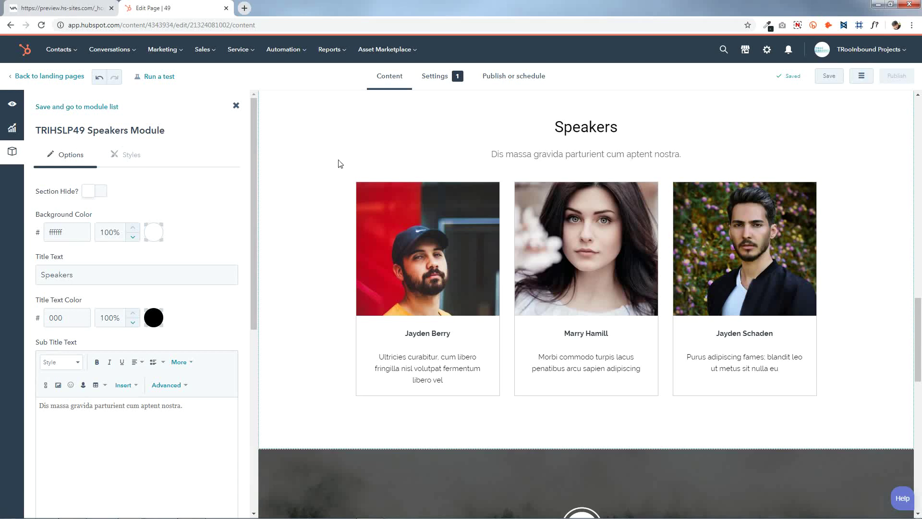
pyautogui.scroll(-6, 77, 267)
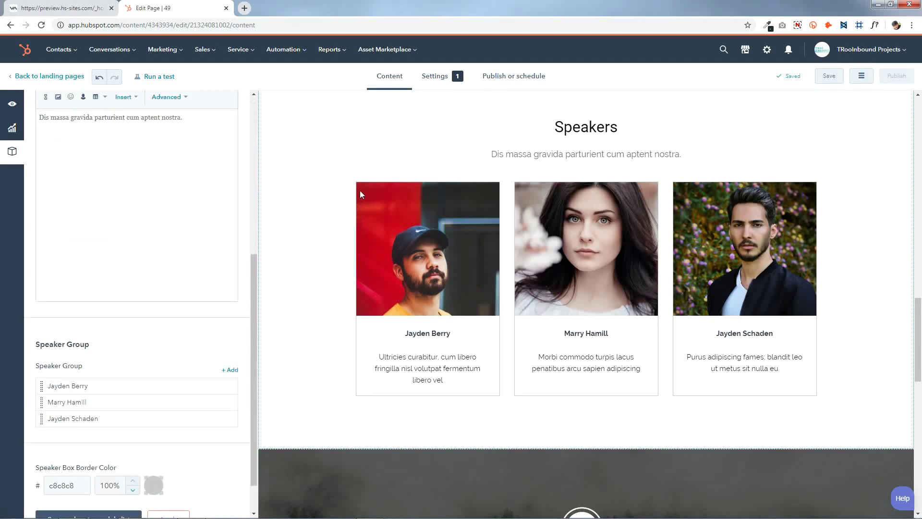
pyautogui.scroll(6, 202, 418)
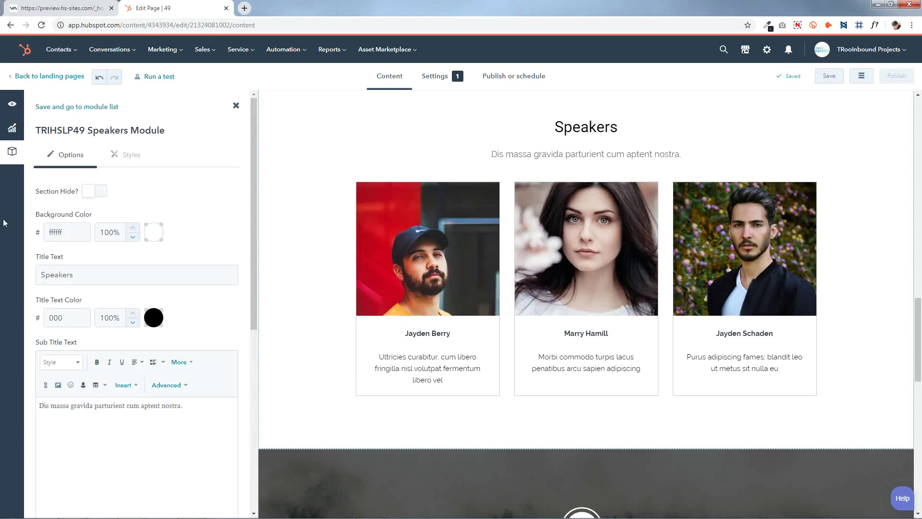
# Step: Examine the Speakers section's background color, title text, title color palette and subtitle text
pyautogui.click(154, 234)
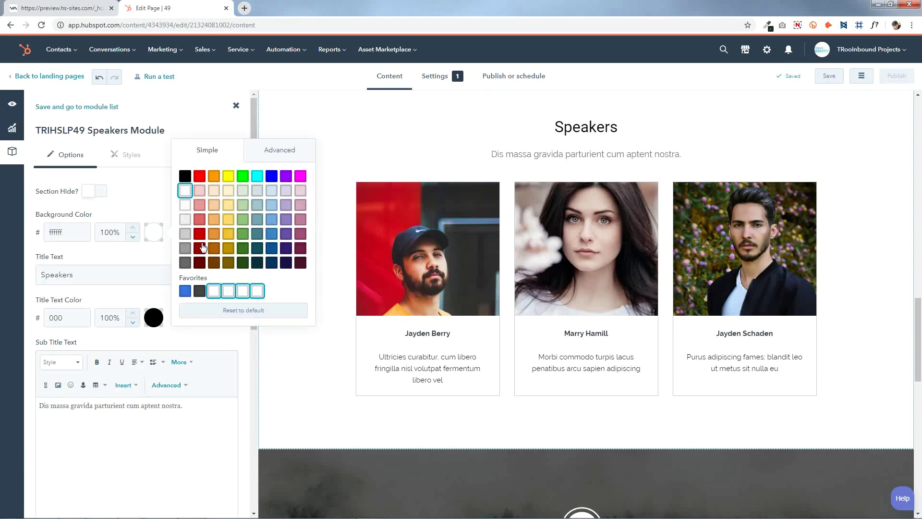
pyautogui.click(123, 274)
pyautogui.doubleClick(124, 274)
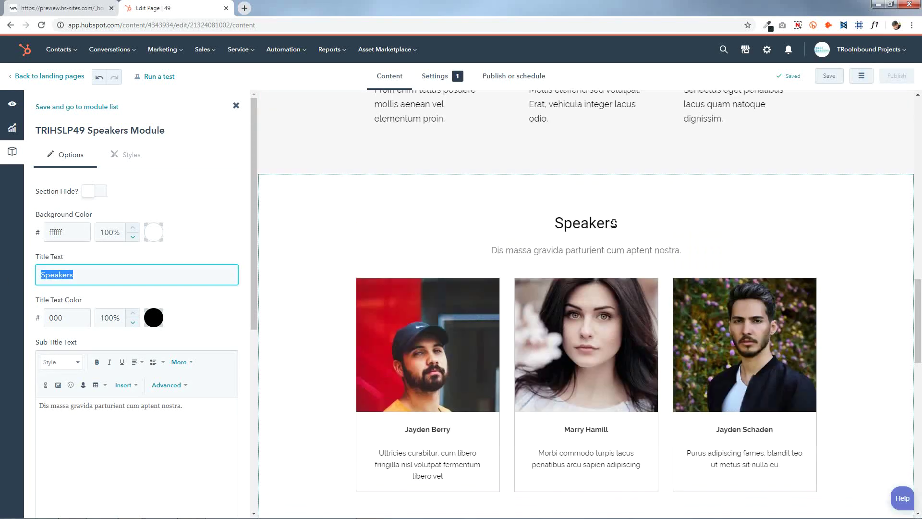
pyautogui.press('End')
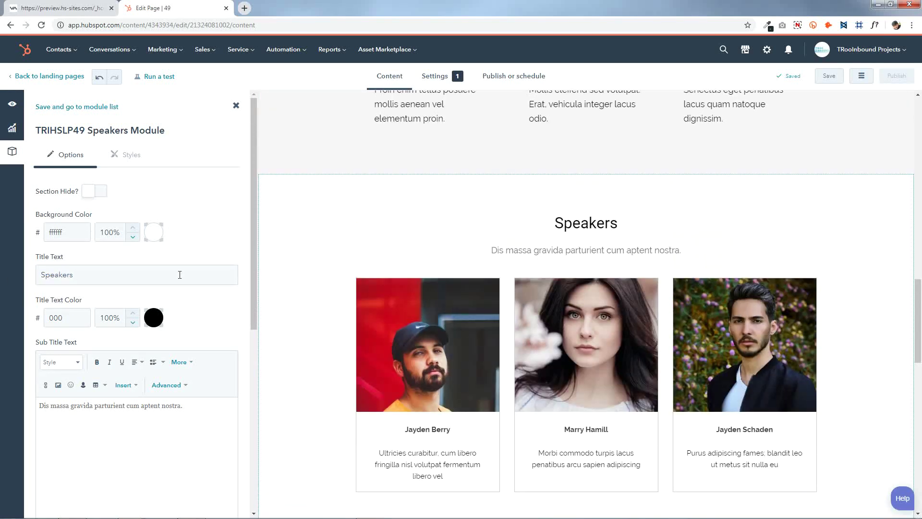
pyautogui.click(157, 320)
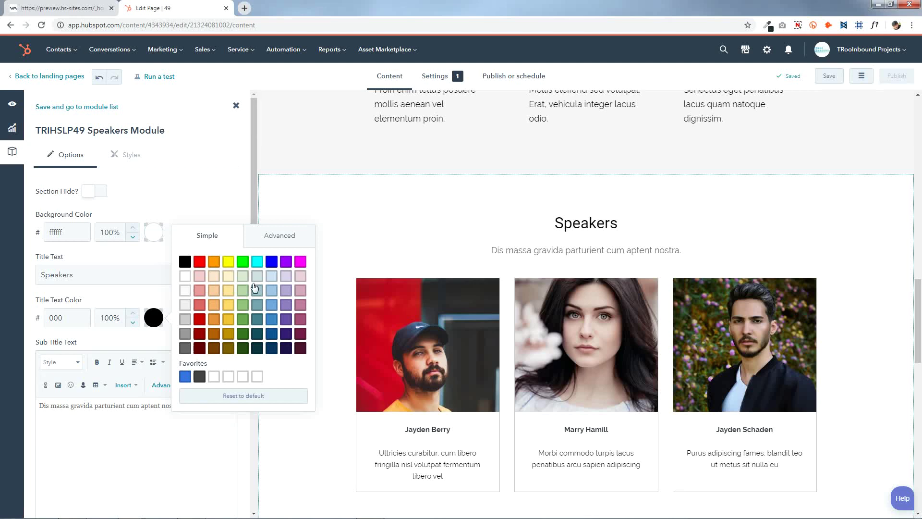
pyautogui.click(158, 317)
pyautogui.scroll(-3, 192, 320)
pyautogui.moveTo(207, 261); pyautogui.dragTo(1, 265)
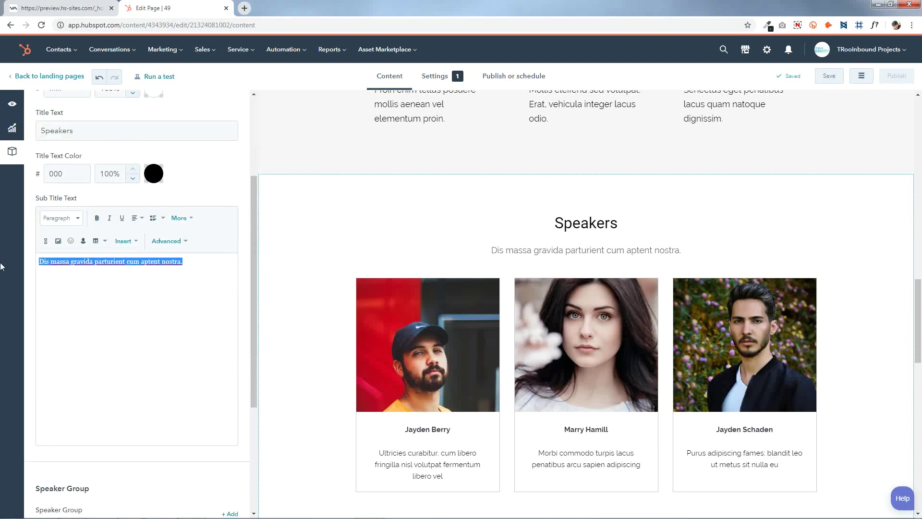
# Step: Clone the first speaker twice in the Speakers module's speaker group and save back to the module list
pyautogui.click(149, 332)
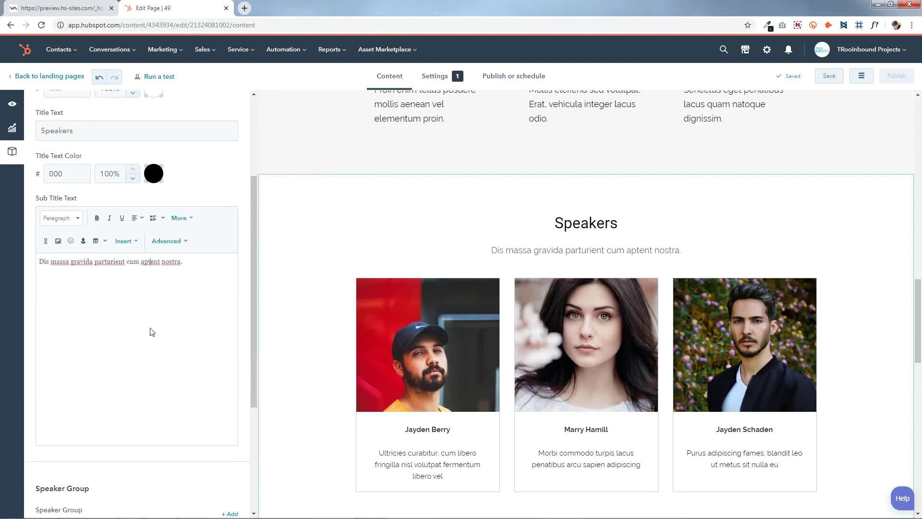
pyautogui.scroll(-4, 152, 332)
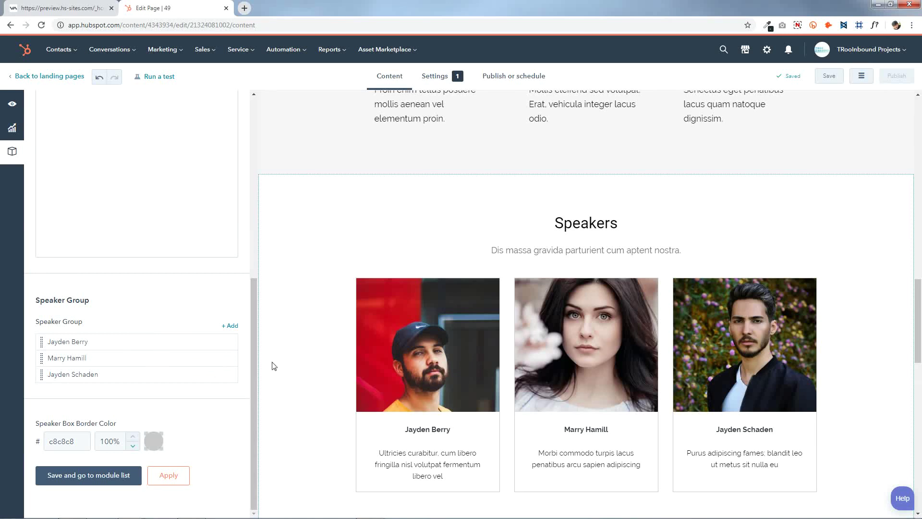
pyautogui.click(158, 340)
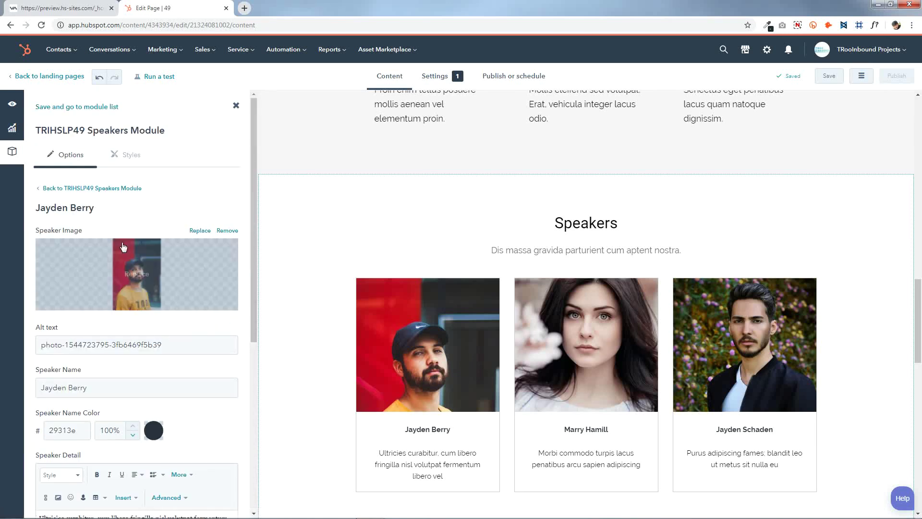
pyautogui.click(103, 190)
pyautogui.scroll(-6, 184, 395)
pyautogui.click(235, 371)
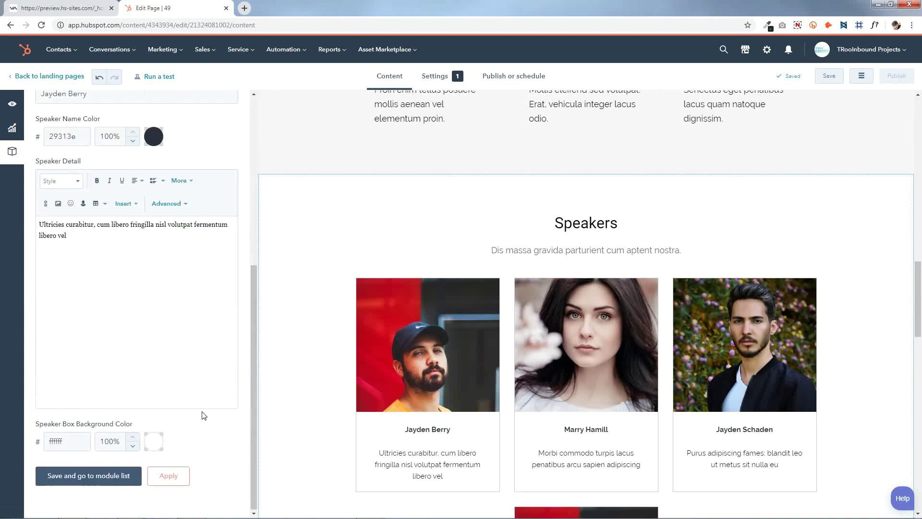
pyautogui.click(119, 187)
pyautogui.scroll(-3, 165, 432)
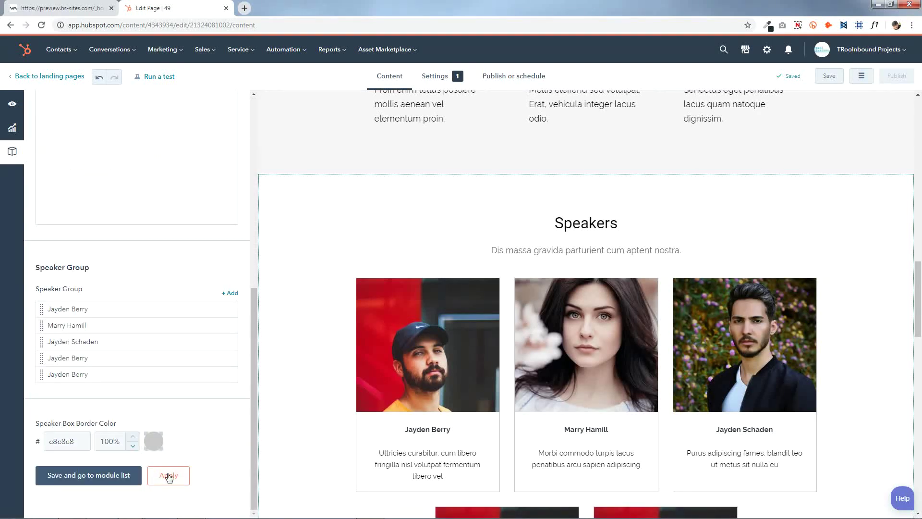
pyautogui.click(128, 473)
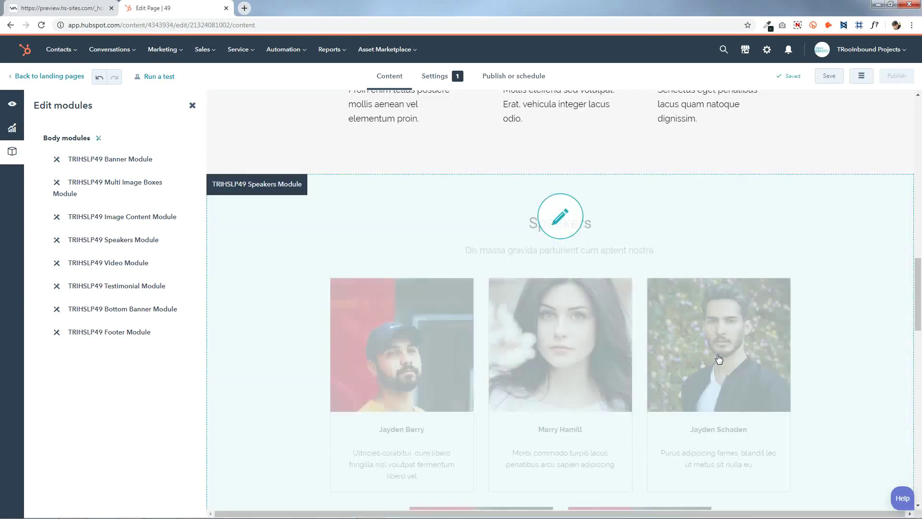
# Step: Reopen the Speakers module, delete the two extra copies of the first speaker, and save back to the module list
pyautogui.scroll(-2, 804, 325)
pyautogui.click(606, 290)
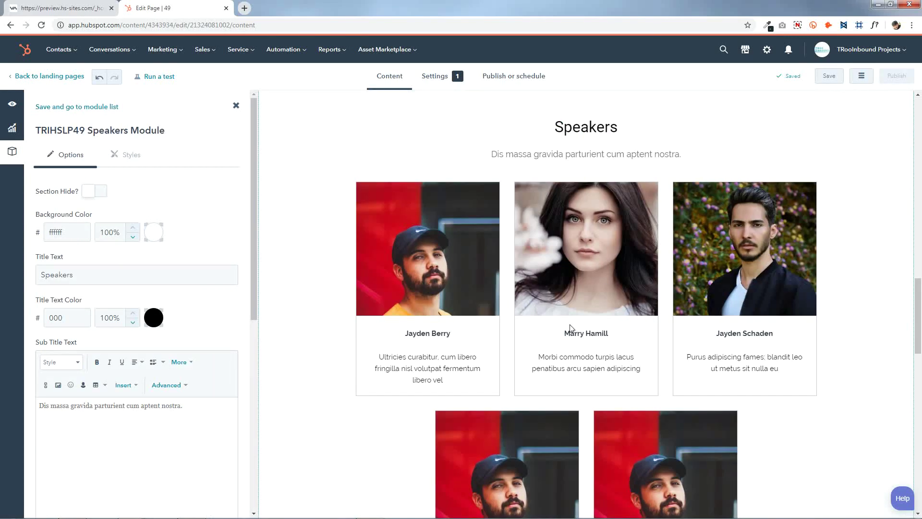
pyautogui.scroll(-3, 576, 330)
pyautogui.scroll(-8, 132, 348)
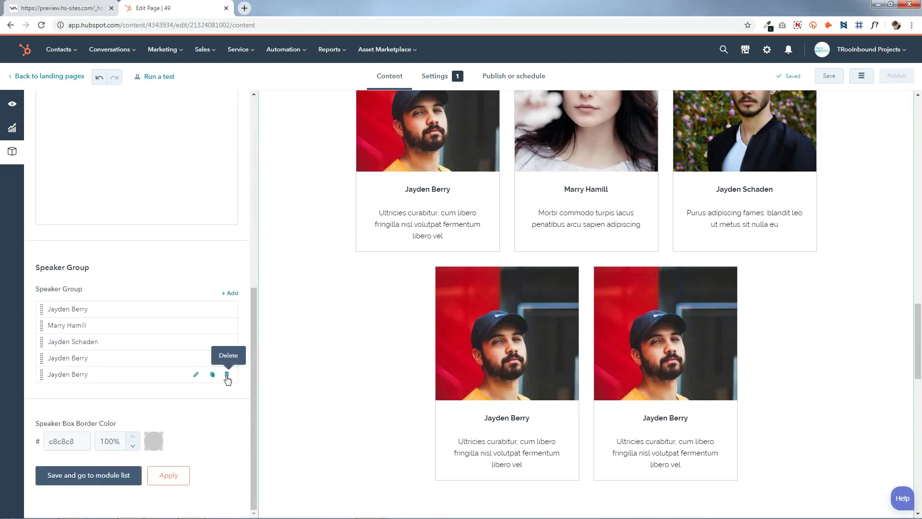
pyautogui.click(226, 374)
pyautogui.click(226, 374)
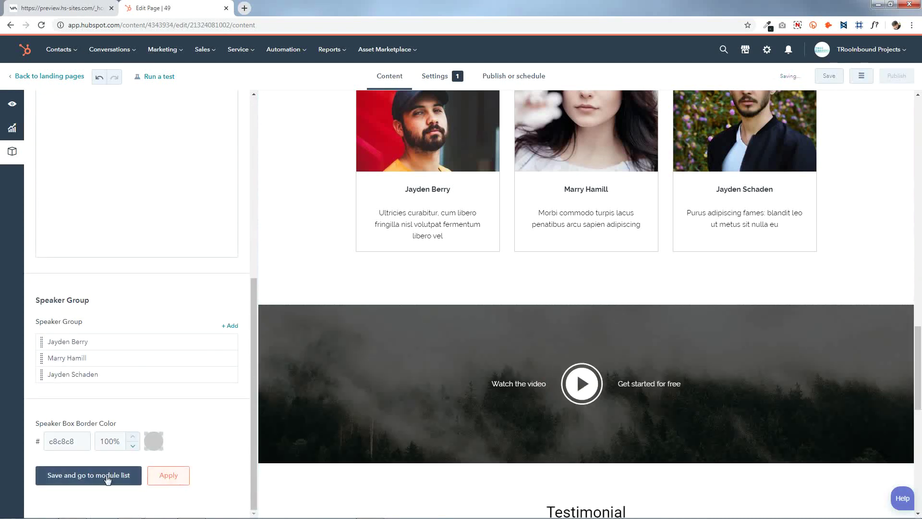
pyautogui.click(125, 476)
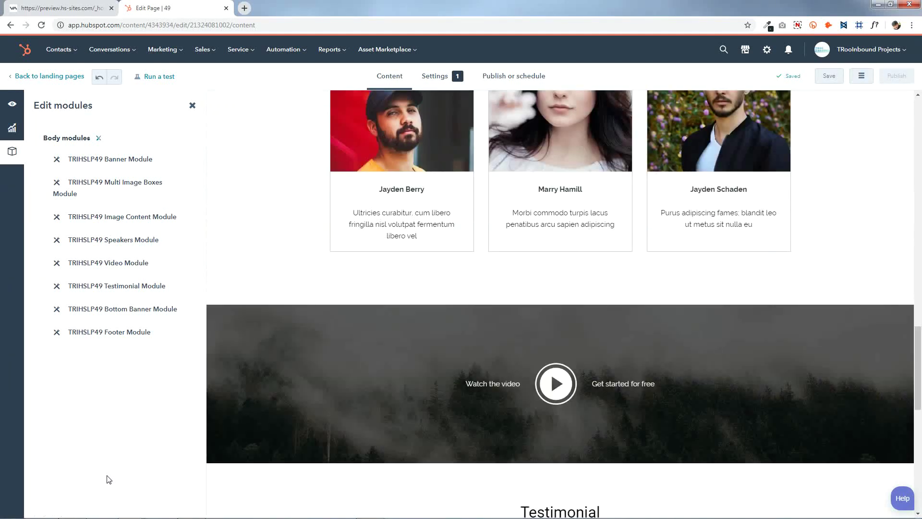
# Step: Clone the second and third speakers in the Speakers module and save back to the module list
pyautogui.scroll(4, 654, 319)
pyautogui.click(582, 291)
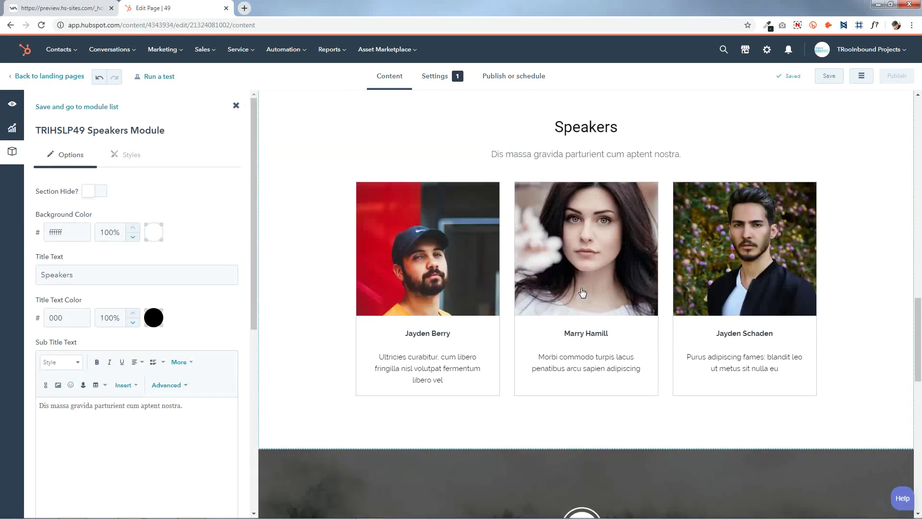
pyautogui.scroll(-8, 144, 391)
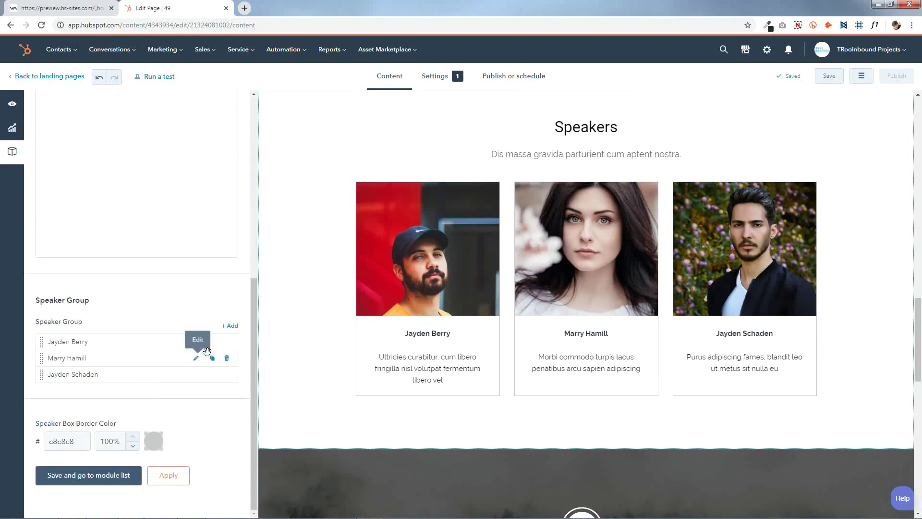
pyautogui.click(211, 358)
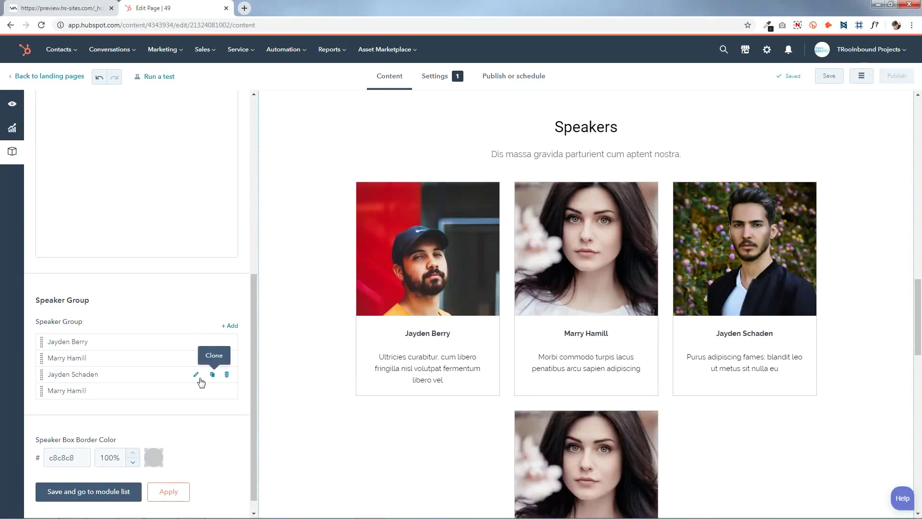
pyautogui.click(213, 374)
pyautogui.scroll(-1, 153, 387)
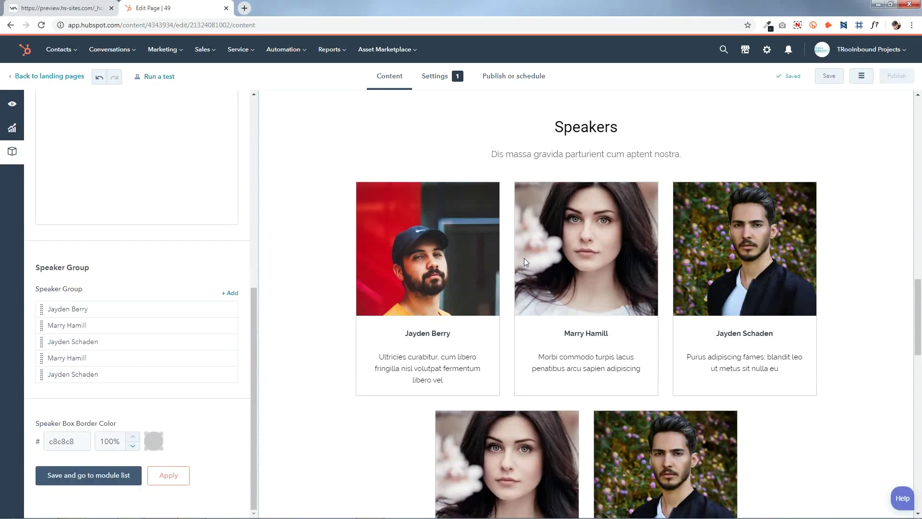
pyautogui.click(103, 475)
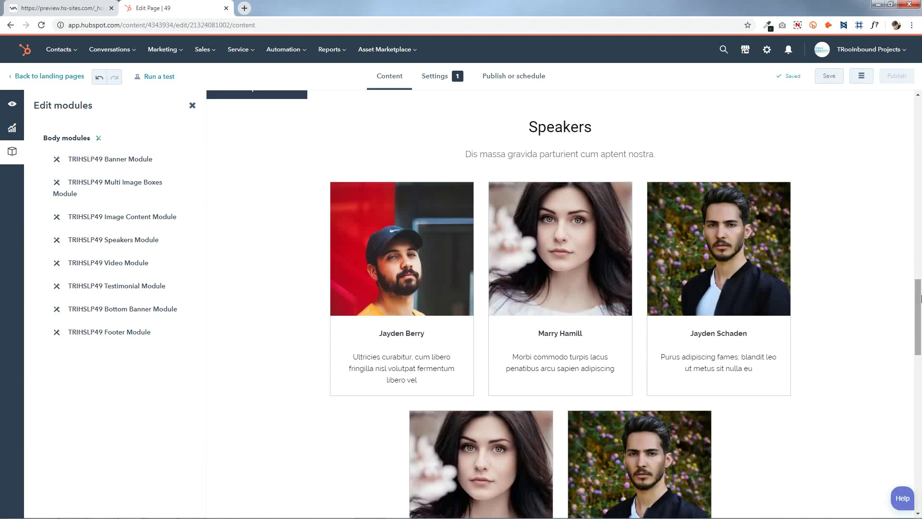
# Step: Reopen the Speakers module, delete the copies of the second and third speakers, and save back to the module list
pyautogui.scroll(-2, 527, 262)
pyautogui.click(531, 251)
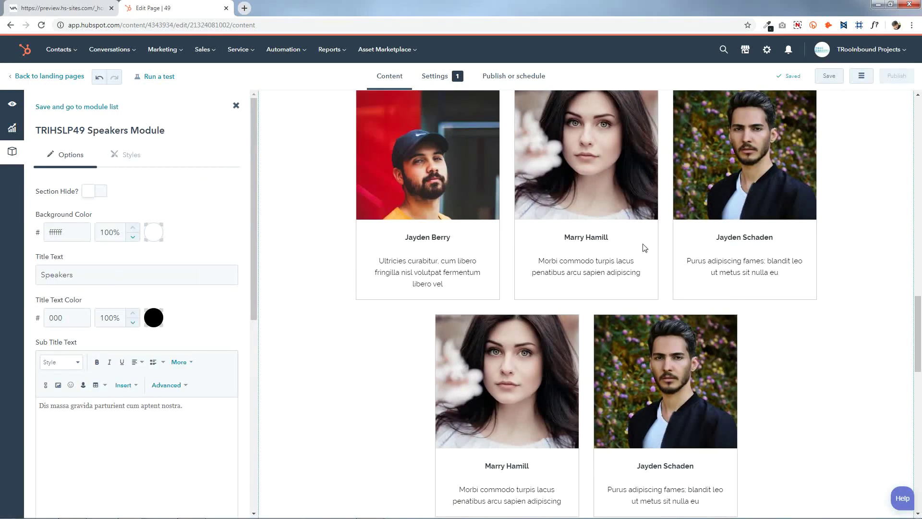
pyautogui.scroll(-8, 189, 313)
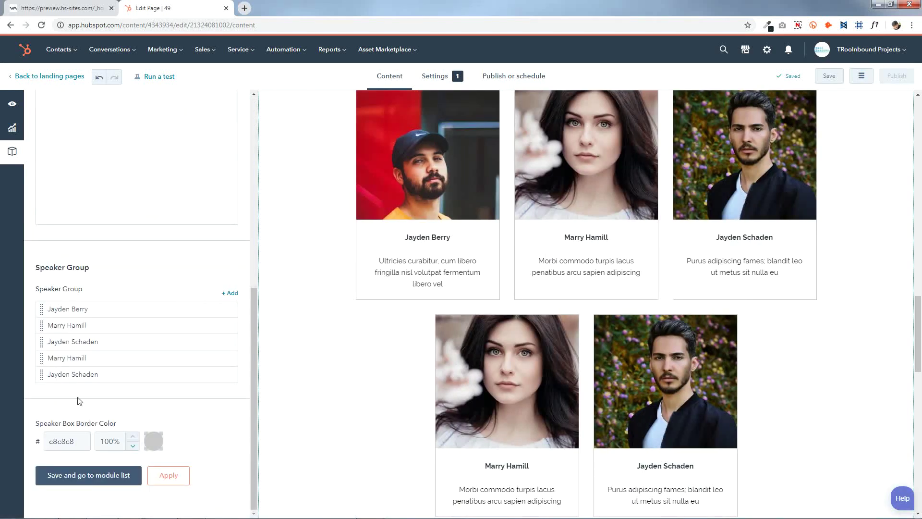
pyautogui.click(227, 374)
pyautogui.click(226, 374)
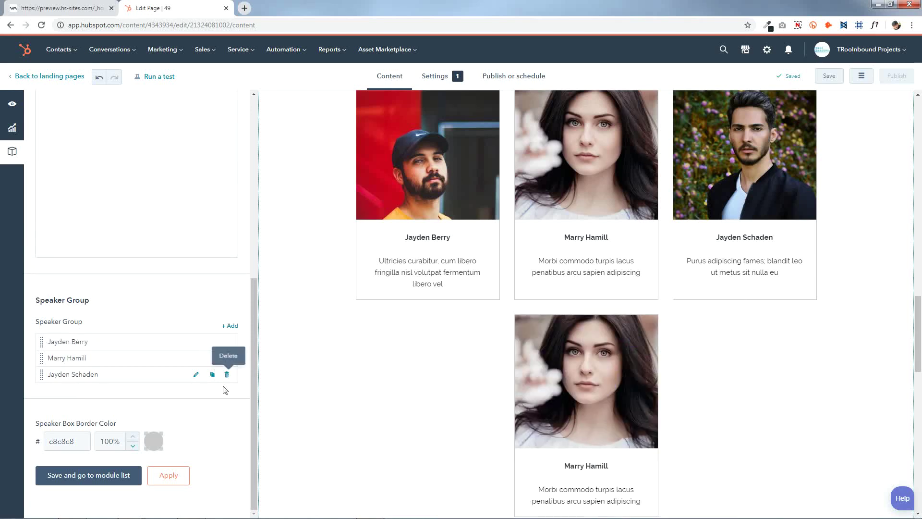
pyautogui.click(174, 481)
pyautogui.click(127, 481)
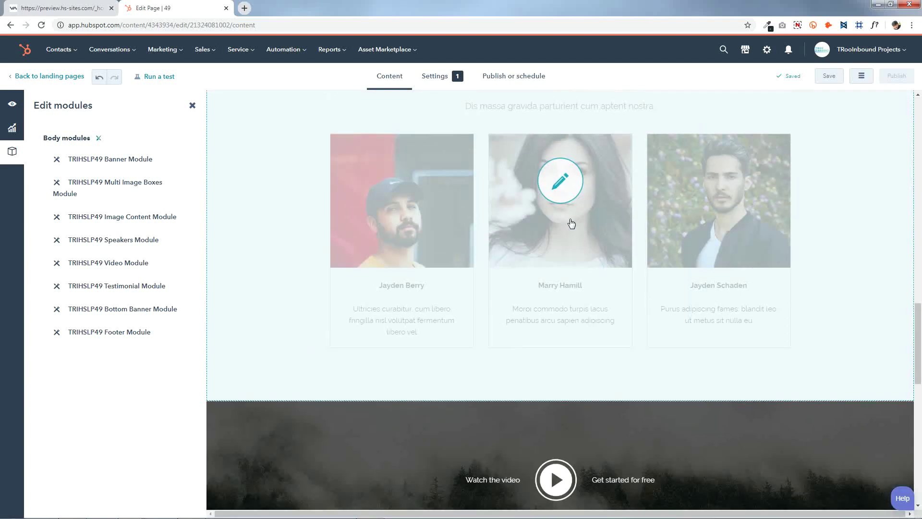
# Step: Open the first speaker's entry in the Speakers module and replace its photo with Speakers Image 01
pyautogui.click(571, 222)
pyautogui.scroll(-10, 157, 292)
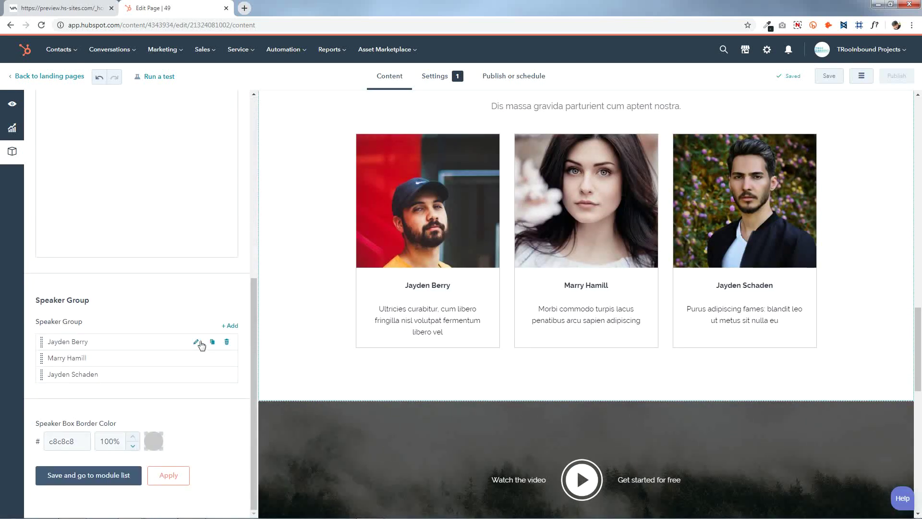
pyautogui.click(201, 341)
pyautogui.click(140, 257)
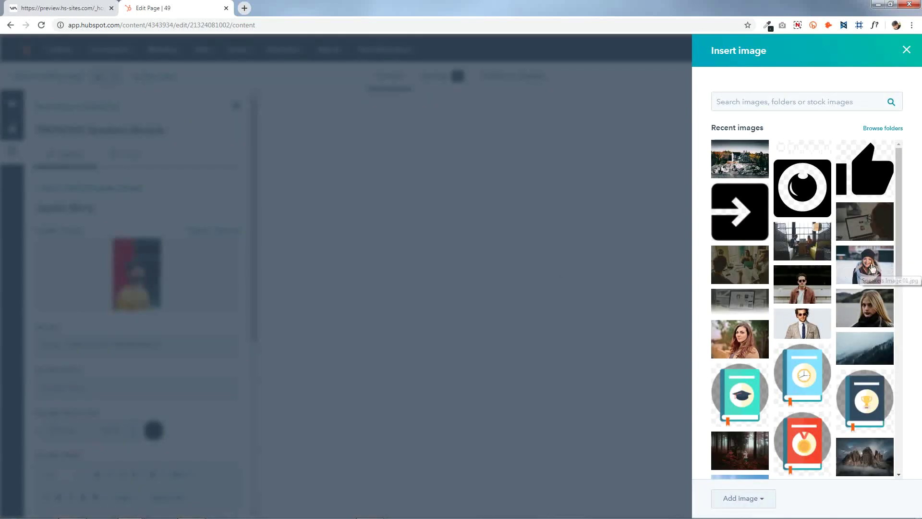
pyautogui.click(842, 275)
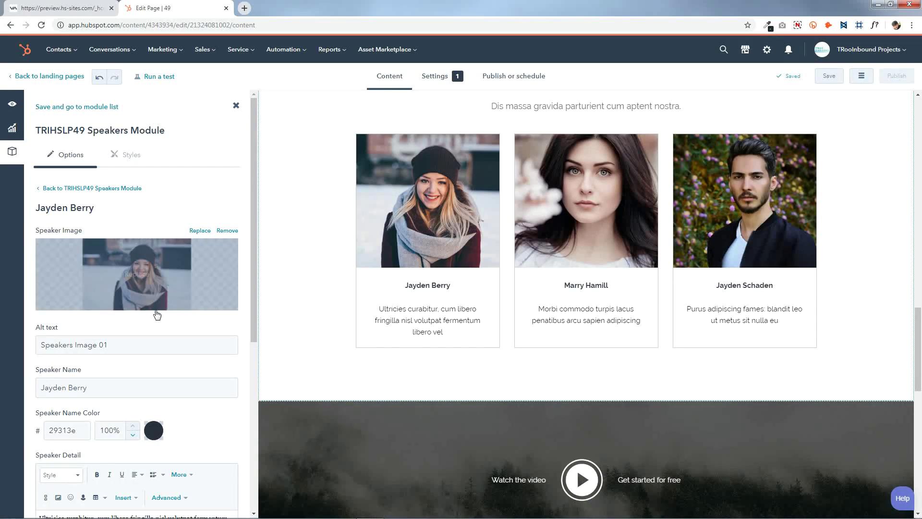
# Step: Examine the first speaker's name, name color palette, detail text and box background color palette
pyautogui.scroll(-3, 139, 288)
pyautogui.tripleClick(128, 244)
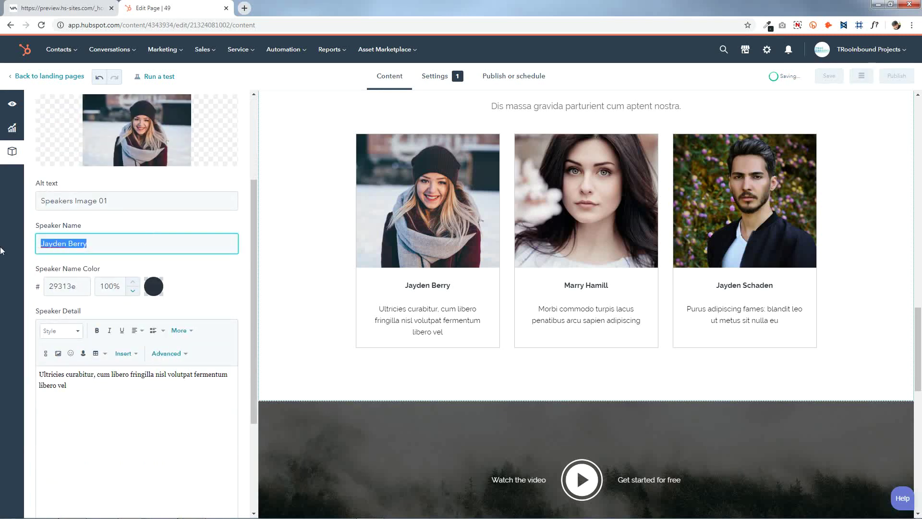
pyautogui.click(127, 244)
pyautogui.scroll(-2, 128, 250)
pyautogui.click(154, 192)
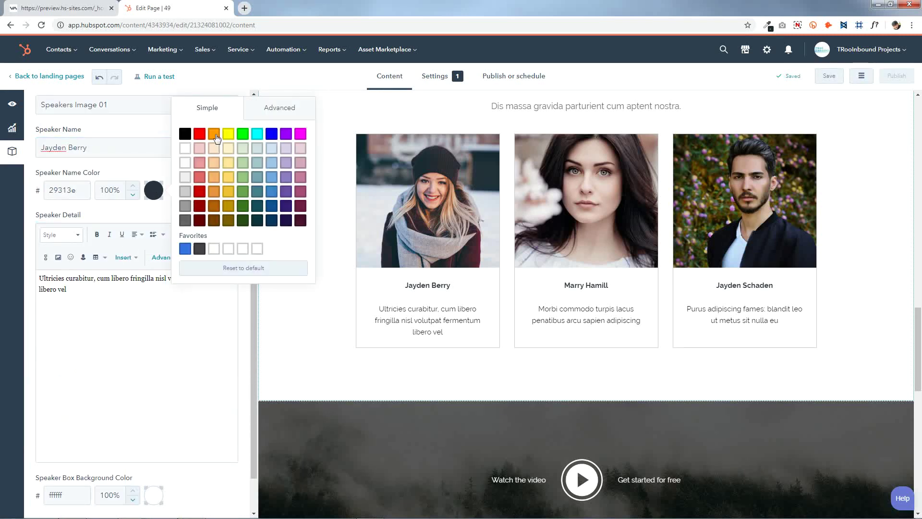
pyautogui.click(156, 193)
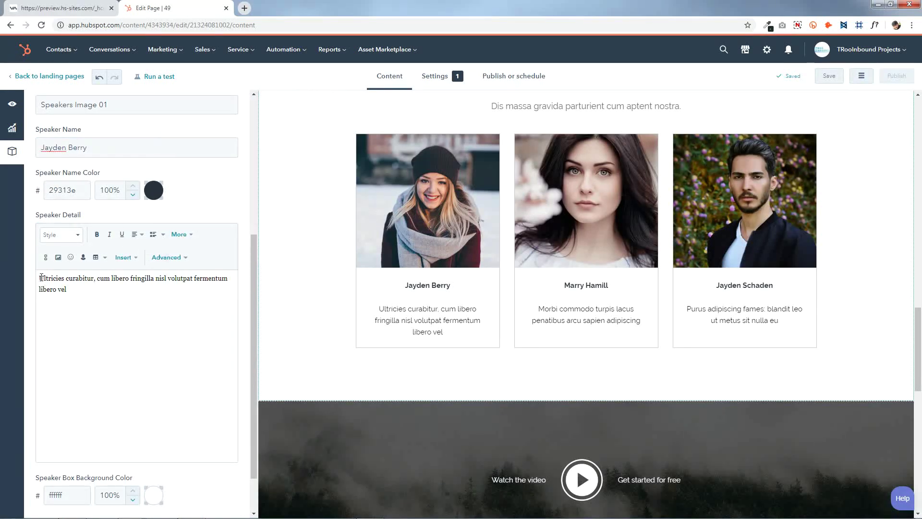
pyautogui.moveTo(41, 277); pyautogui.dragTo(120, 312)
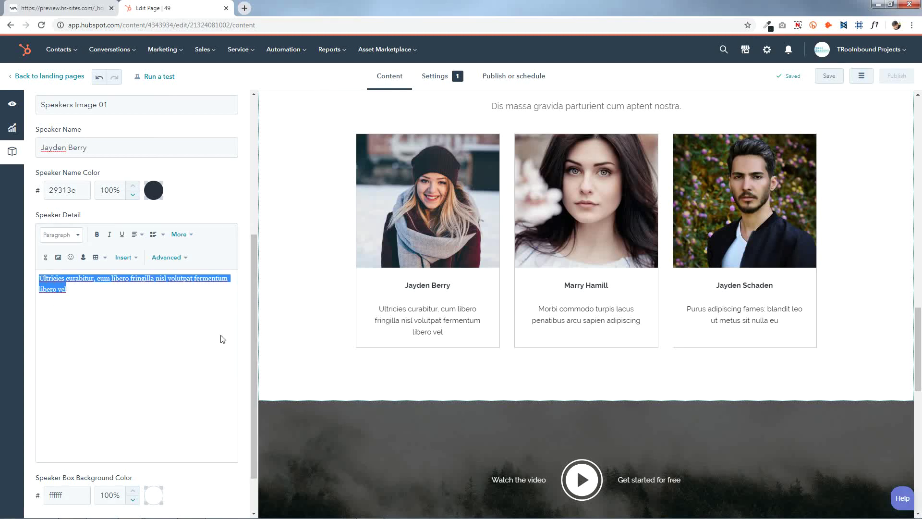
pyautogui.click(153, 343)
pyautogui.scroll(-1, 148, 408)
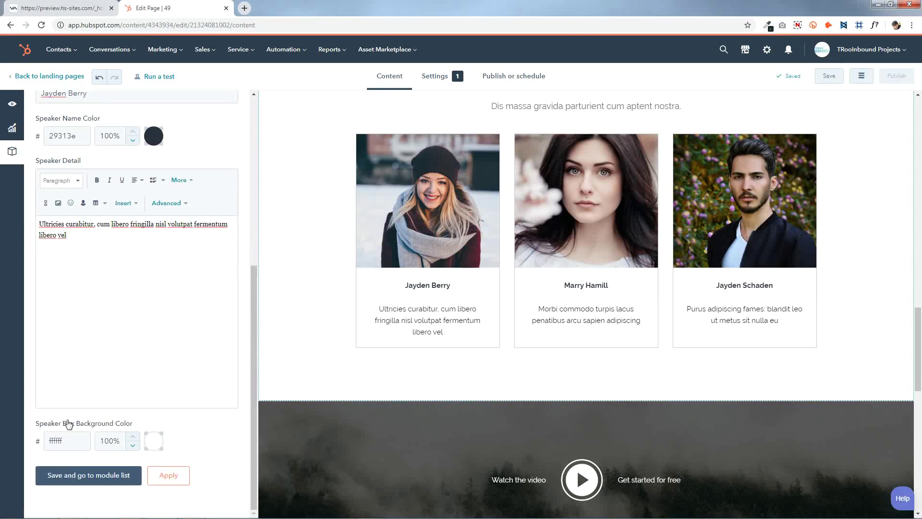
pyautogui.click(153, 441)
pyautogui.click(153, 441)
# Step: Apply the first speaker's changes and save back to the module list
pyautogui.click(163, 478)
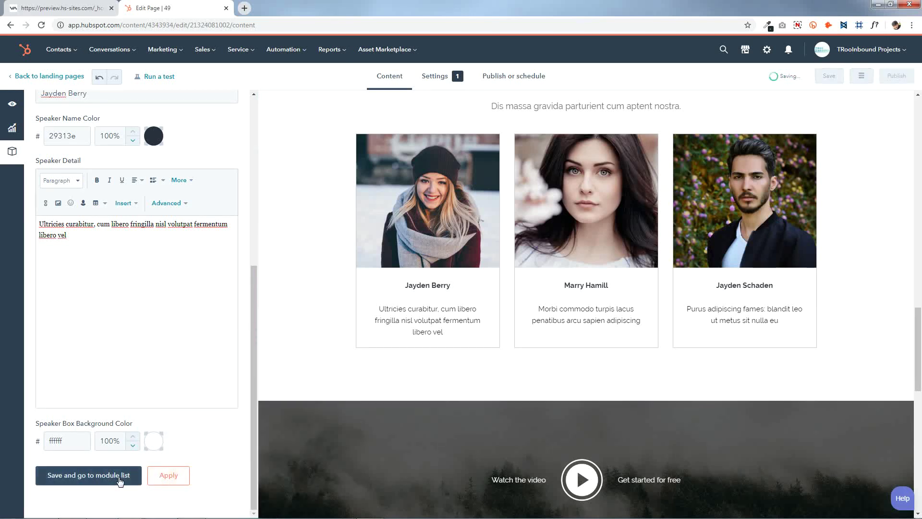
pyautogui.click(118, 477)
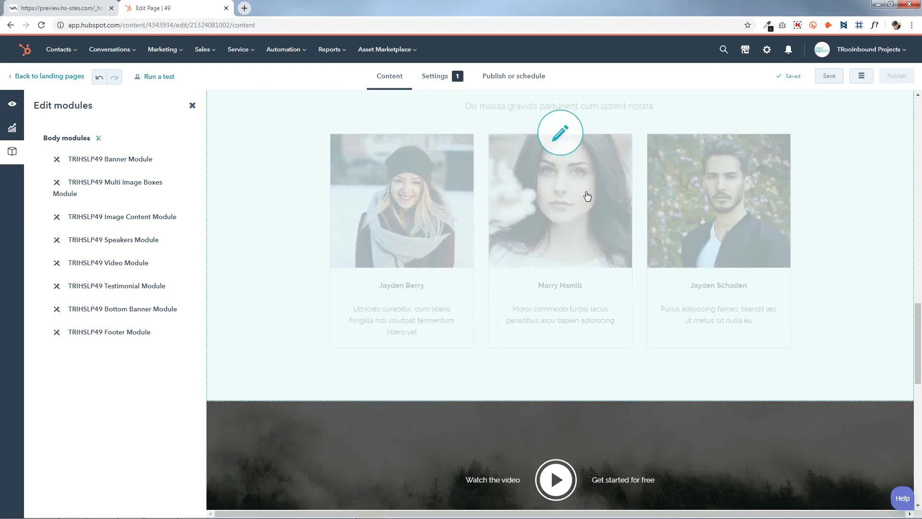
# Step: Open the second speaker's entry in the Speakers module and replace its photo with Speakers Image 02
pyautogui.click(586, 196)
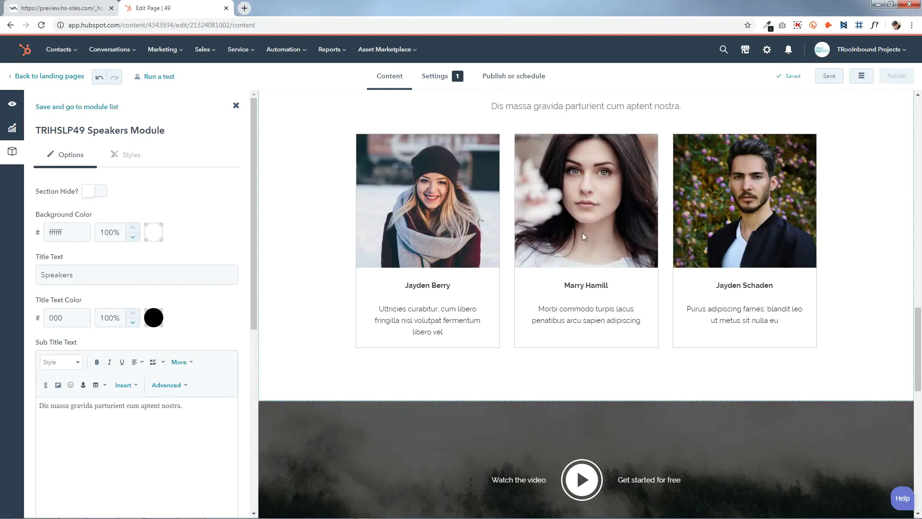
pyautogui.scroll(-10, 170, 322)
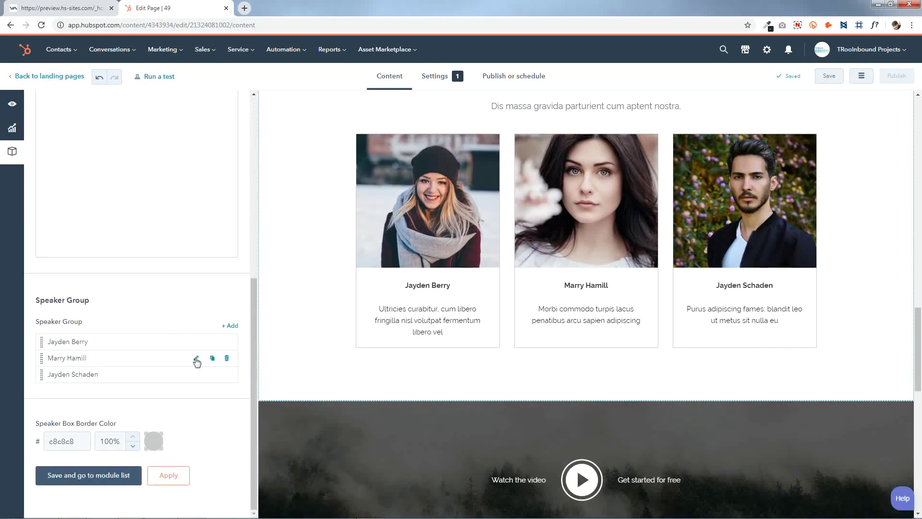
pyautogui.click(197, 359)
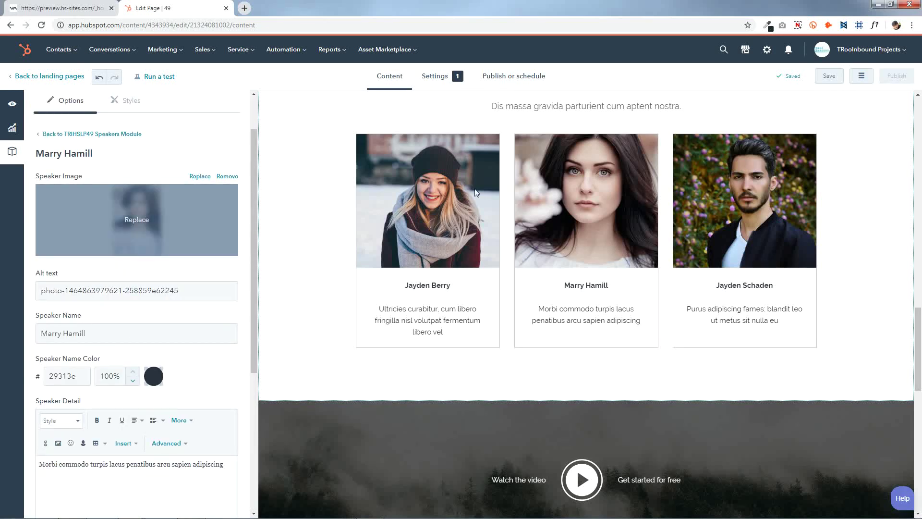
pyautogui.click(151, 200)
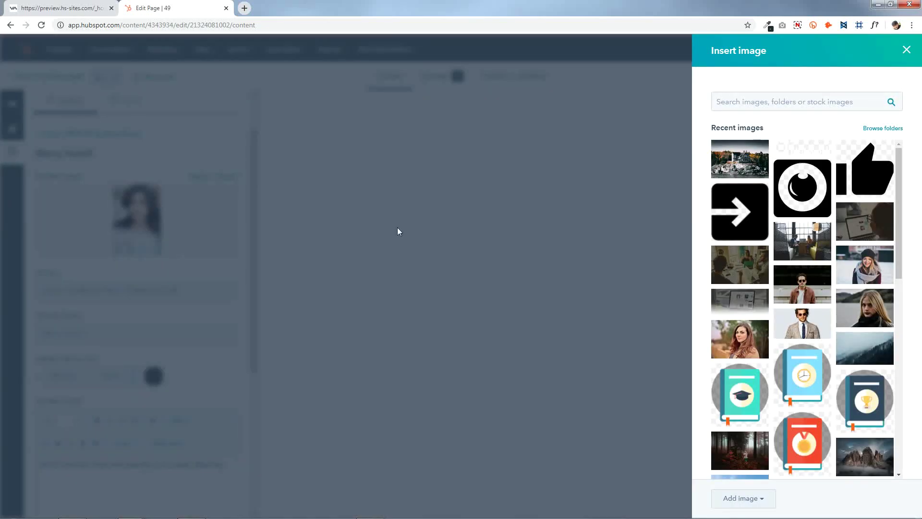
pyautogui.click(793, 291)
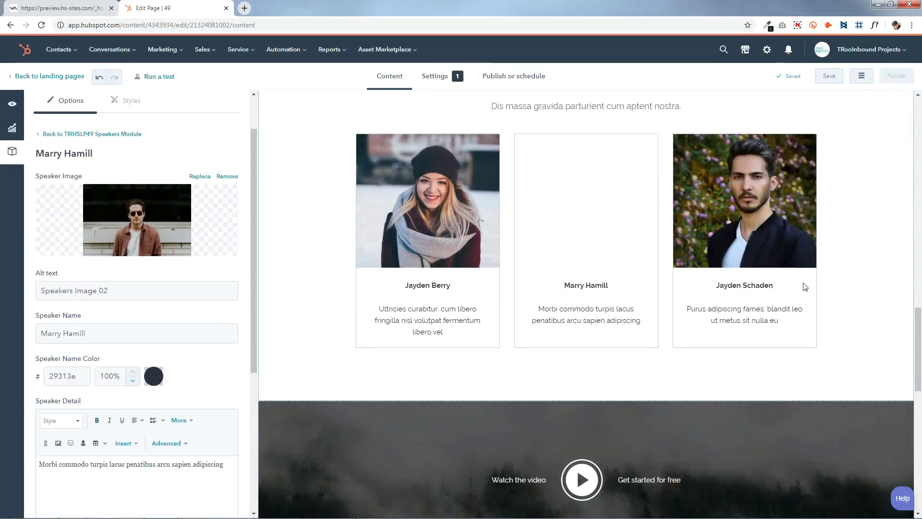
pyautogui.scroll(-4, 132, 282)
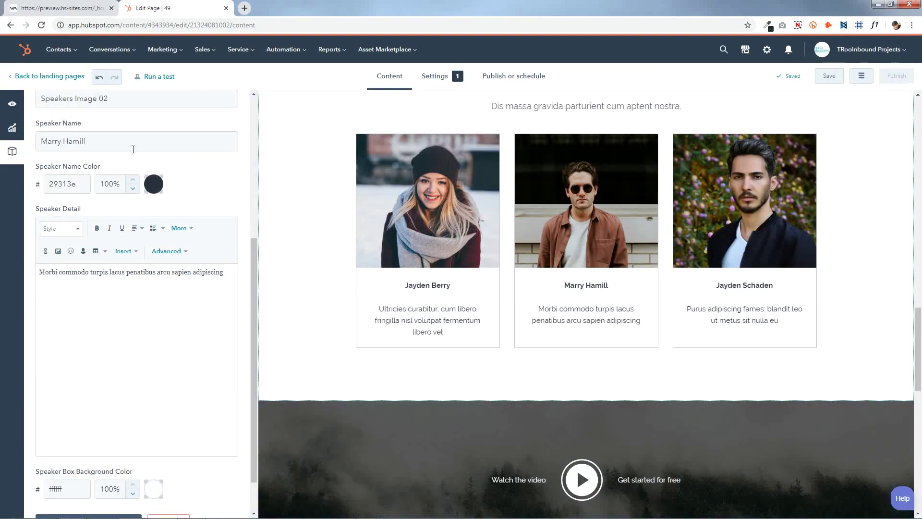
# Step: Review the second speaker's name, name color, detail text and box background color palette, and save back to the module list
pyautogui.click(146, 141)
pyautogui.hotkey('ctrl', 'a')
pyautogui.press('Right')
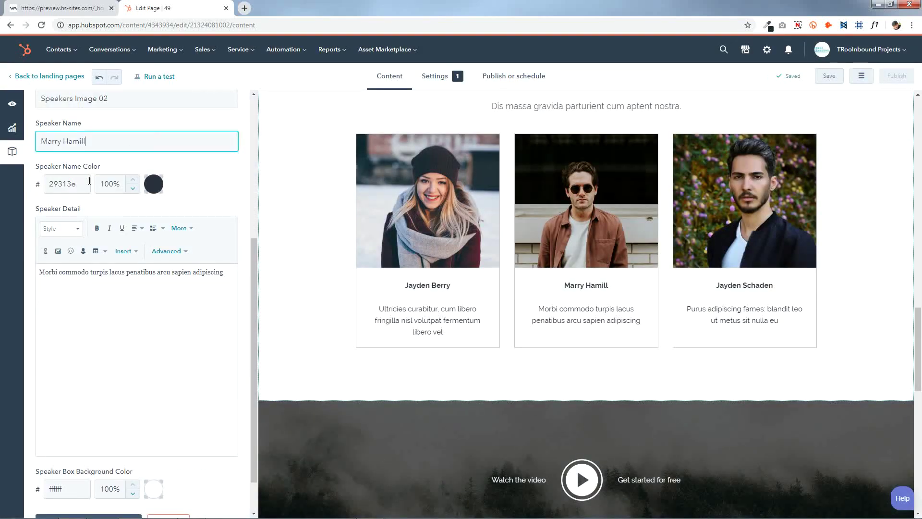
pyautogui.click(153, 186)
pyautogui.click(159, 189)
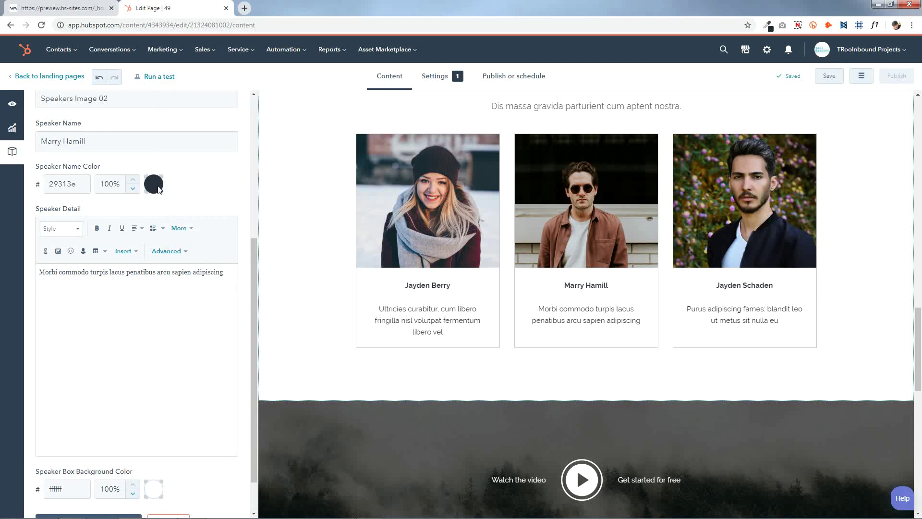
pyautogui.tripleClick(225, 275)
pyautogui.click(175, 301)
pyautogui.scroll(-1, 174, 301)
pyautogui.click(157, 442)
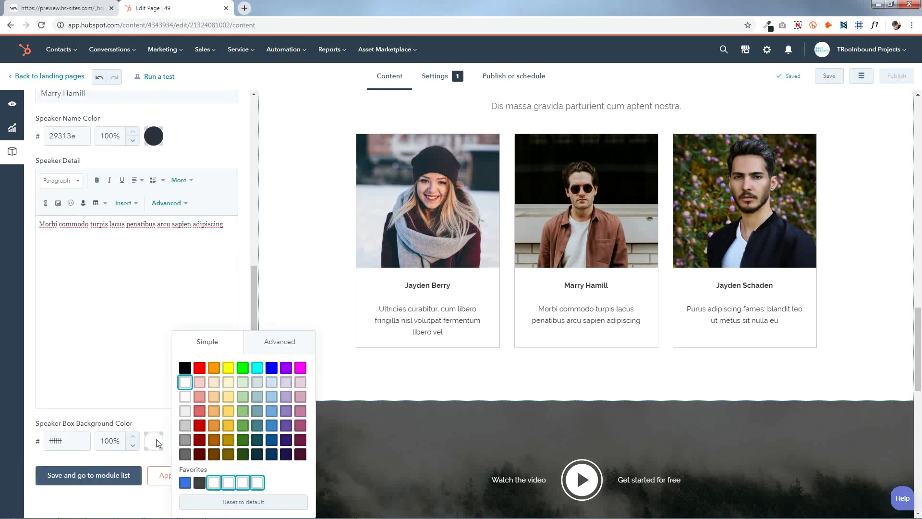
pyautogui.click(150, 442)
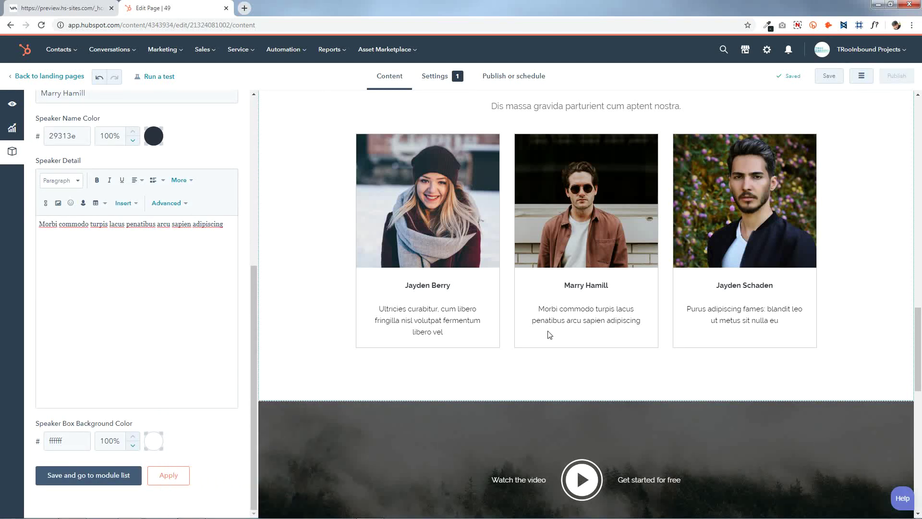
pyautogui.click(109, 473)
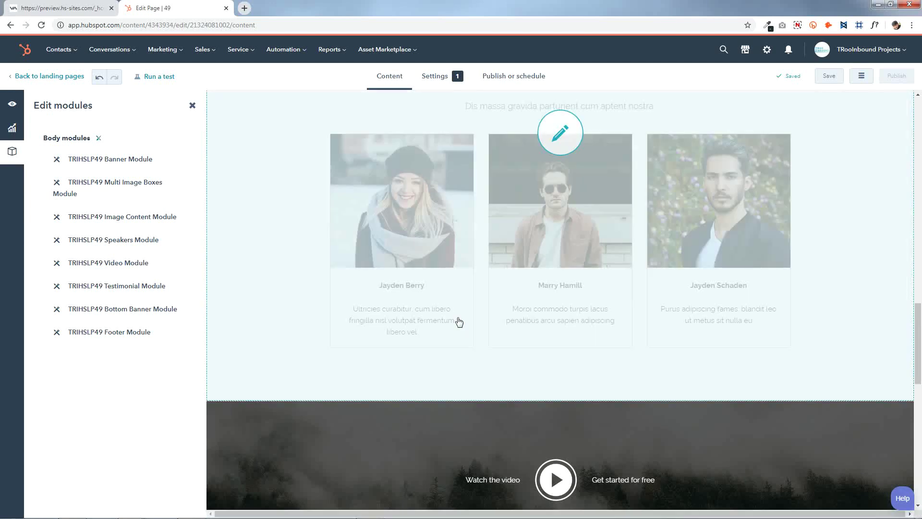
# Step: Open the third speaker's entry in the Speakers module and replace its photo with Speakers Image 03
pyautogui.click(685, 252)
pyautogui.scroll(-9, 174, 371)
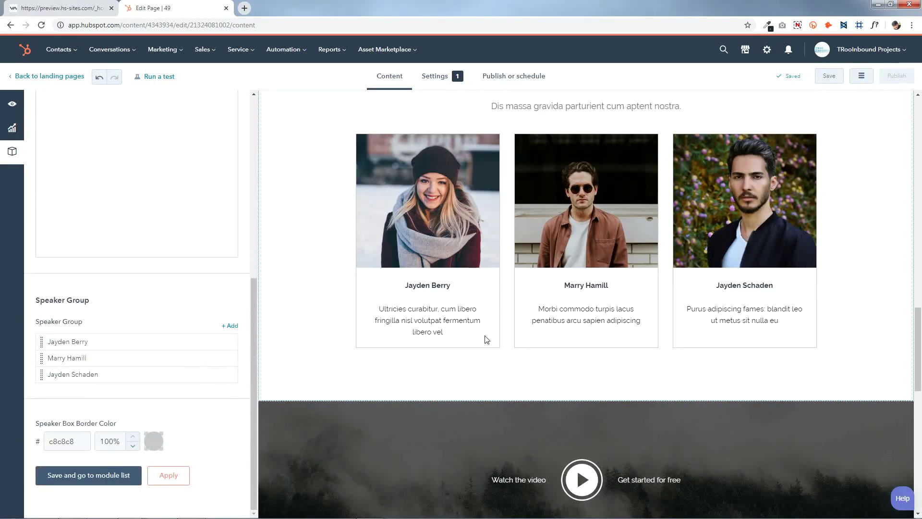
pyautogui.click(204, 375)
pyautogui.scroll(5, 144, 312)
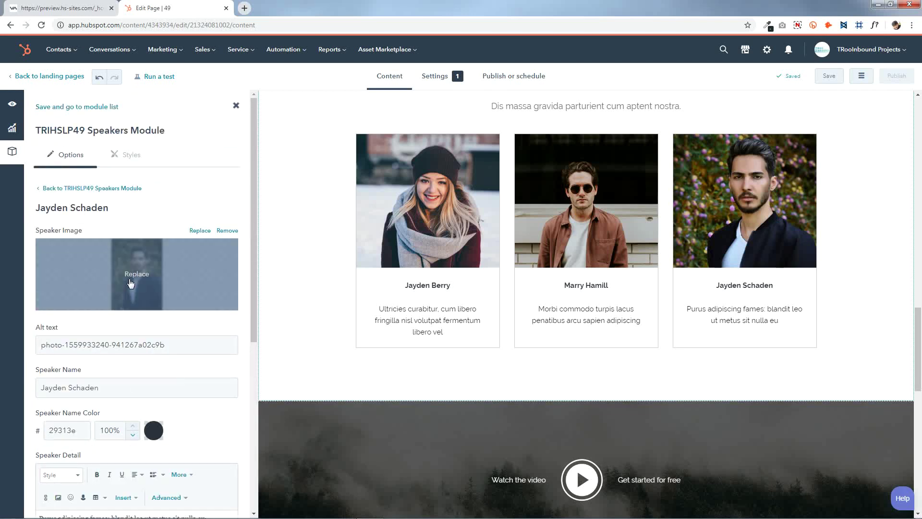
pyautogui.click(124, 265)
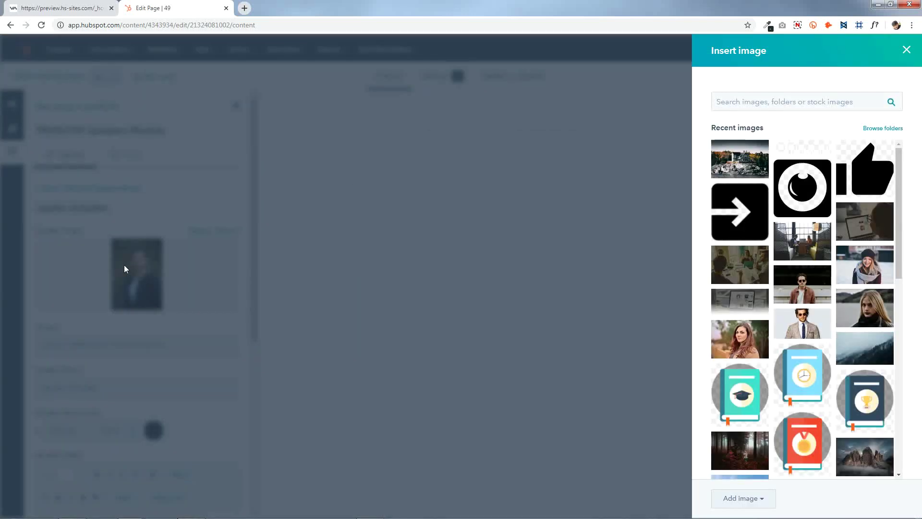
pyautogui.click(870, 314)
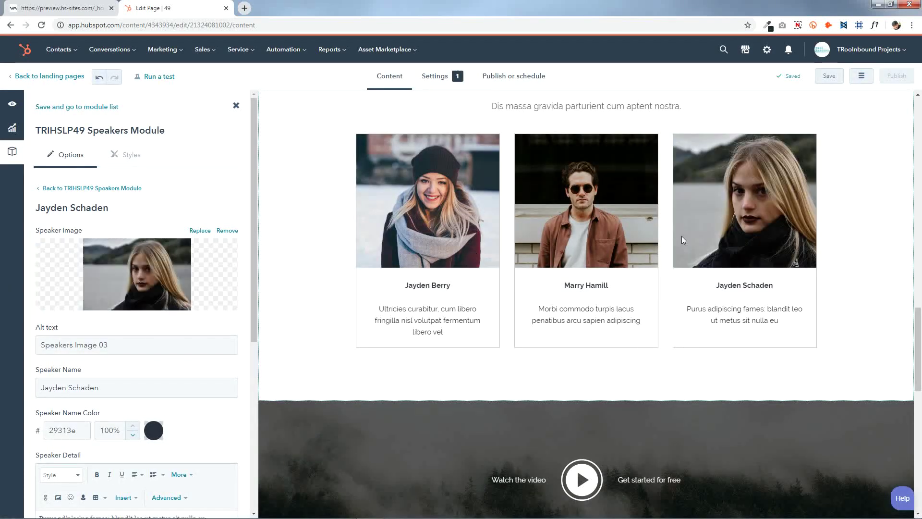
# Step: Examine the third speaker's name field and the name color palette
pyautogui.scroll(-3, 136, 317)
pyautogui.tripleClick(134, 243)
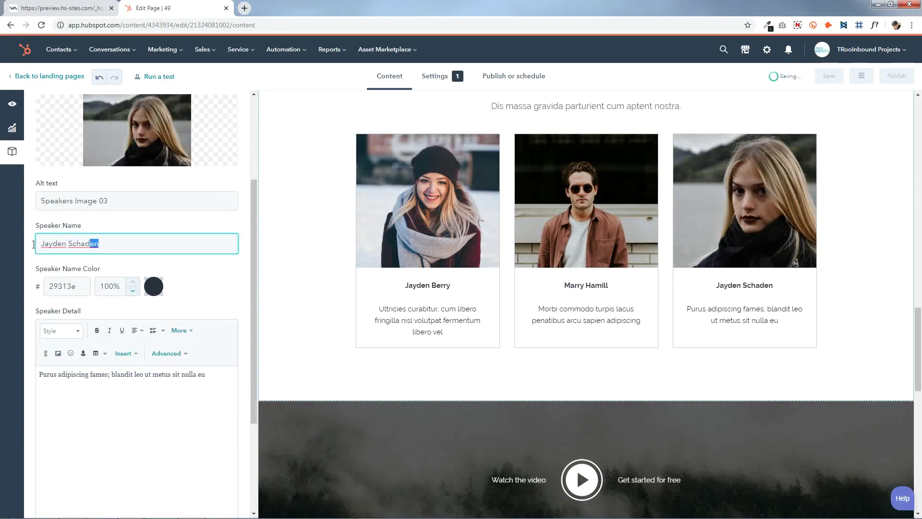
pyautogui.click(134, 244)
pyautogui.click(154, 287)
pyautogui.click(158, 287)
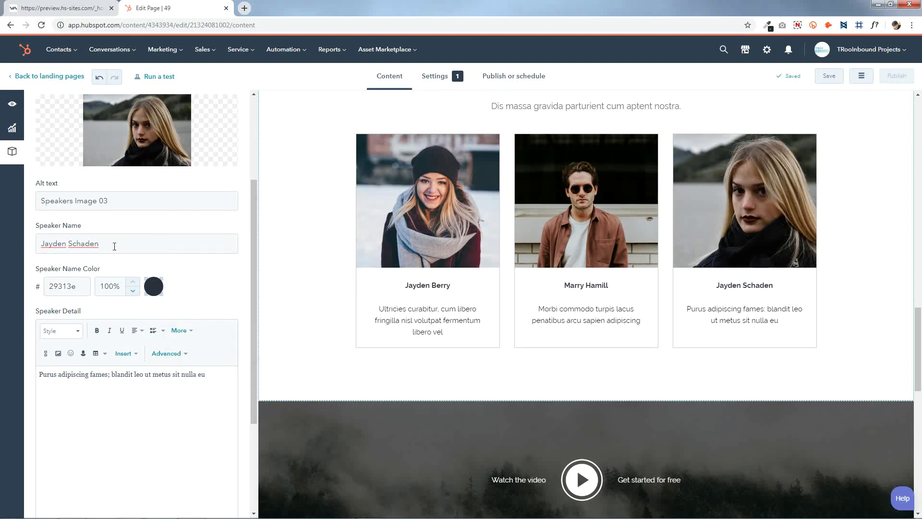
pyautogui.hotkey('shift', 'Tab')
pyautogui.hotkey('shift', 'Tab')
pyautogui.hotkey('shift', 'Tab')
pyautogui.click(154, 286)
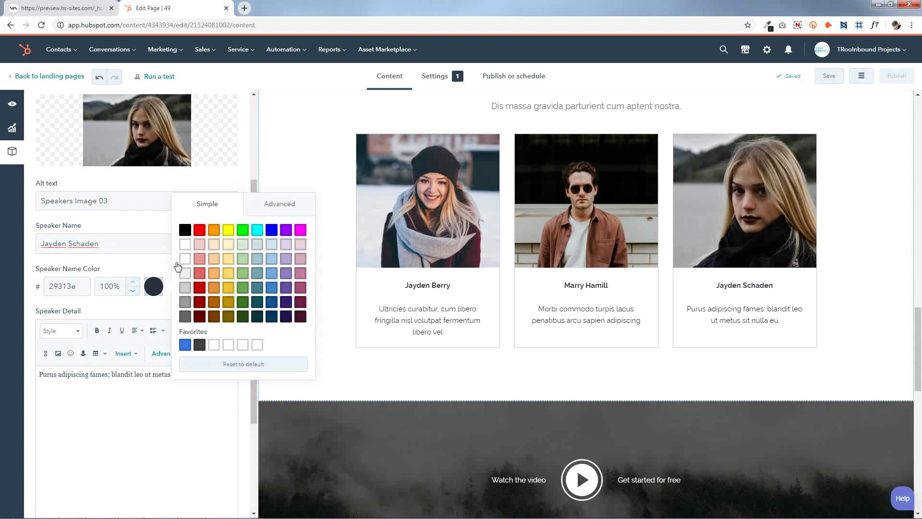
pyautogui.click(166, 293)
# Step: Review the third speaker's detail text and box background color palette, and save back to the module list
pyautogui.tripleClick(122, 382)
pyautogui.click(152, 390)
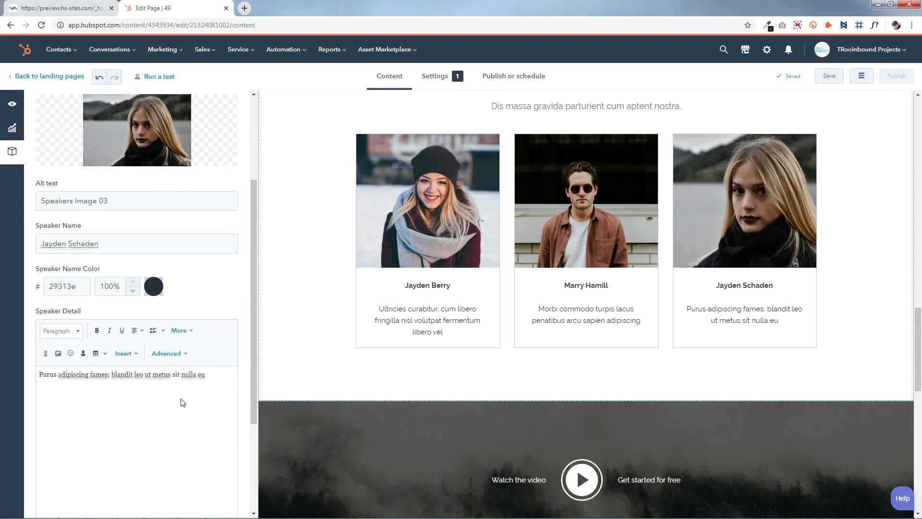
pyautogui.scroll(-3, 183, 402)
pyautogui.click(153, 441)
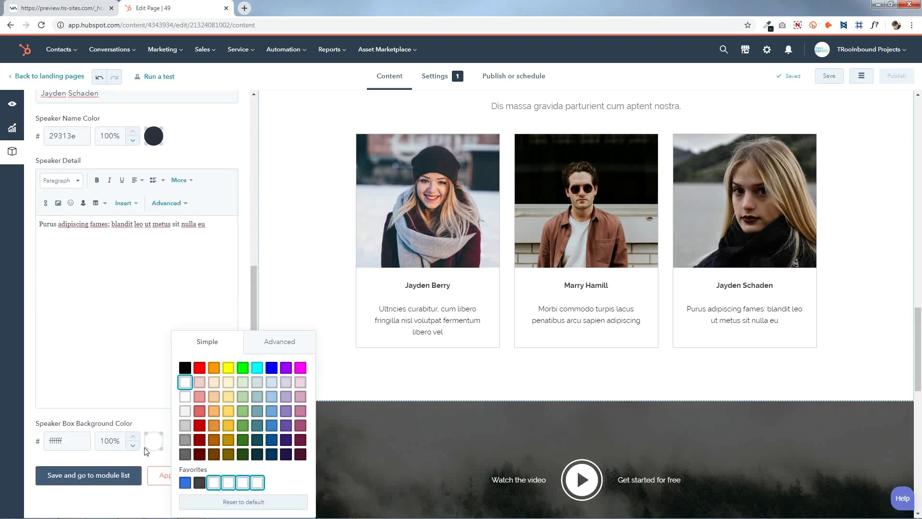
pyautogui.click(105, 435)
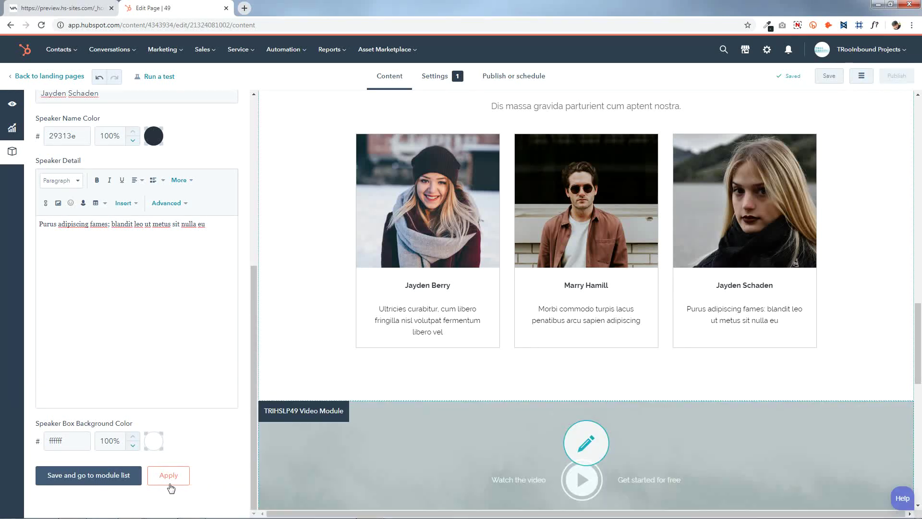
pyautogui.click(76, 478)
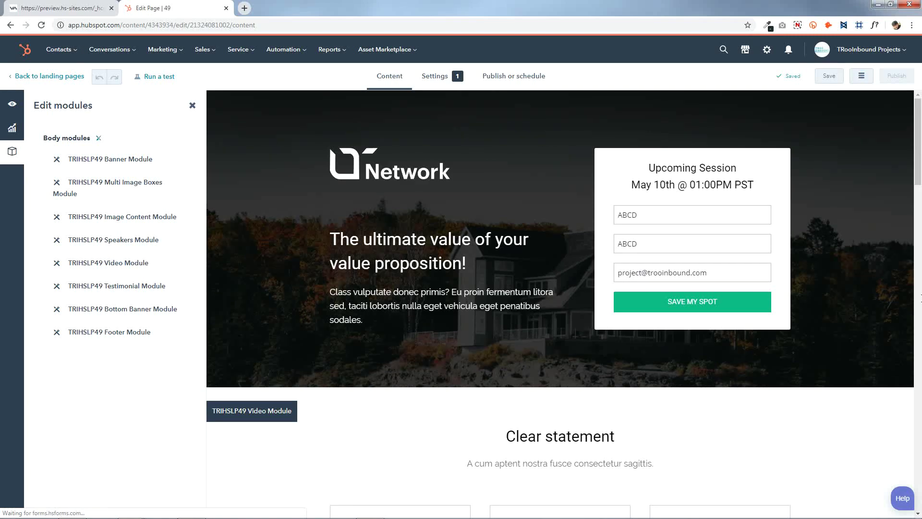
# Step: Hide the Video module's section on the page and save back to the module list
pyautogui.scroll(-10, 557, 260)
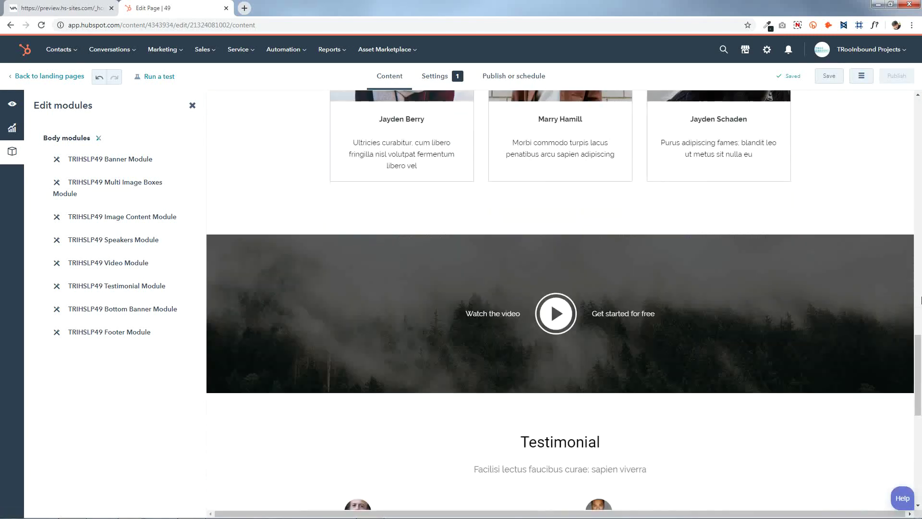
pyautogui.click(582, 238)
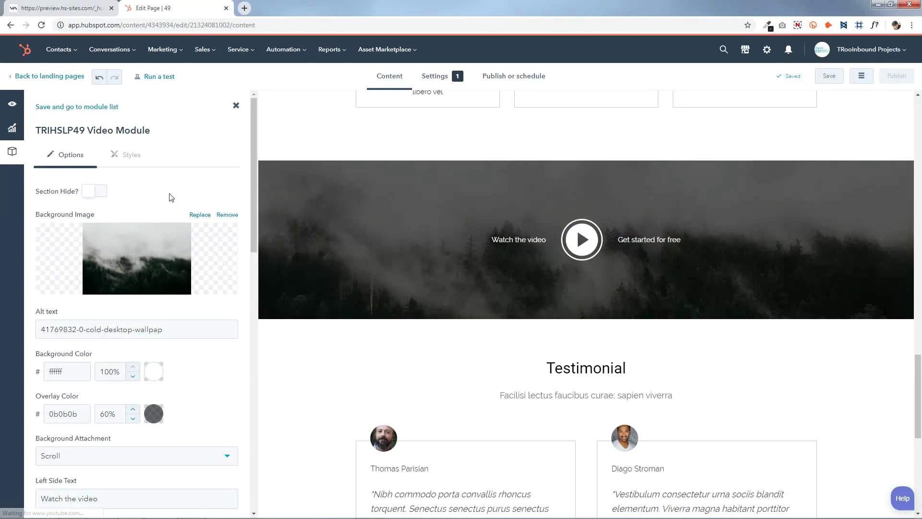
pyautogui.click(95, 191)
pyautogui.scroll(-15, 121, 232)
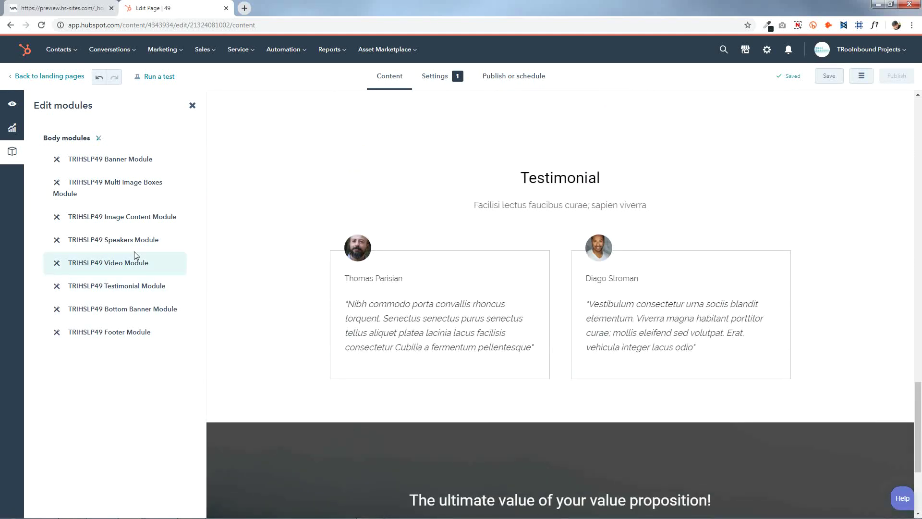
# Step: Reopen the Video module, turn off Section Hide and save back to the module list
pyautogui.click(135, 263)
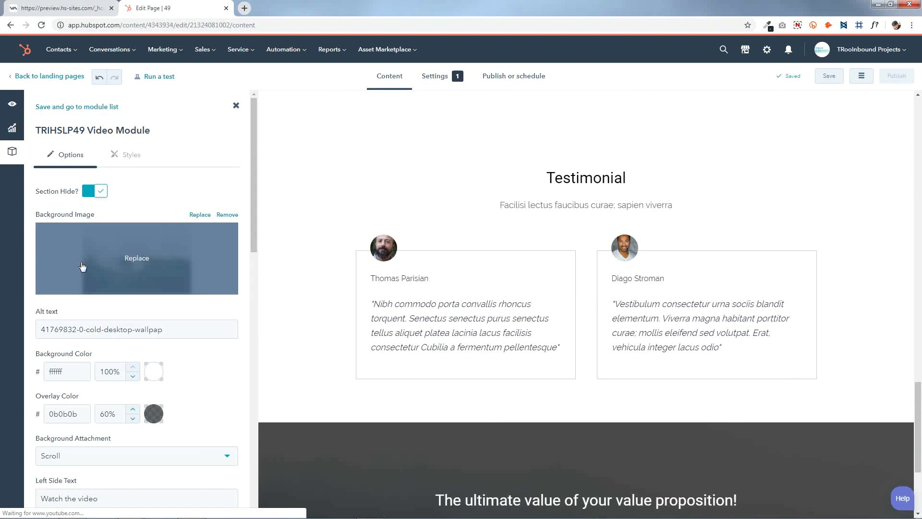
pyautogui.click(95, 190)
pyautogui.scroll(-5, 120, 313)
pyautogui.scroll(-1, 121, 313)
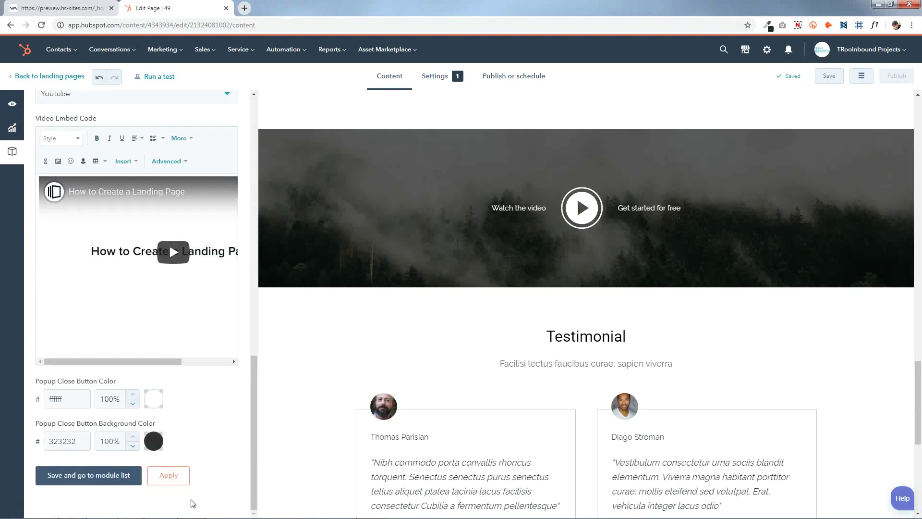
pyautogui.click(128, 477)
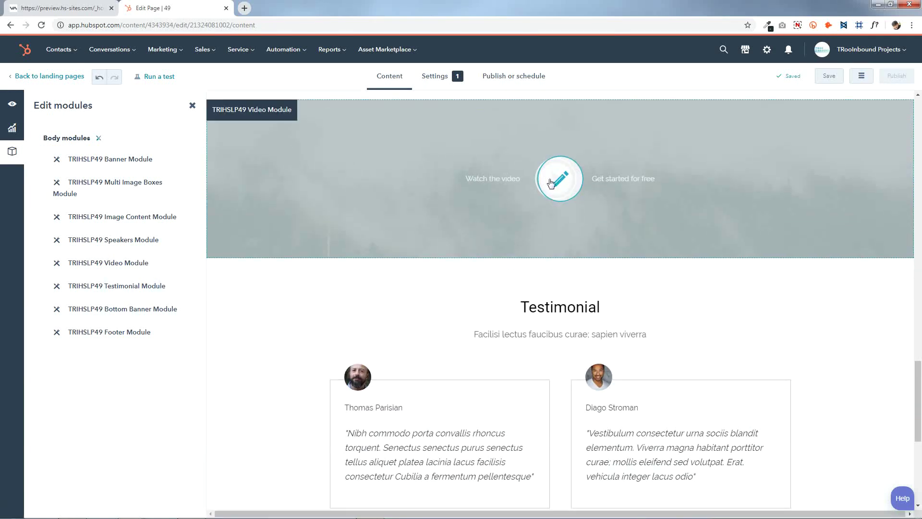
# Step: Remove the Video module's background image and set its background color to 1E2D32, copied from the LP - 49.txt notes
pyautogui.click(557, 196)
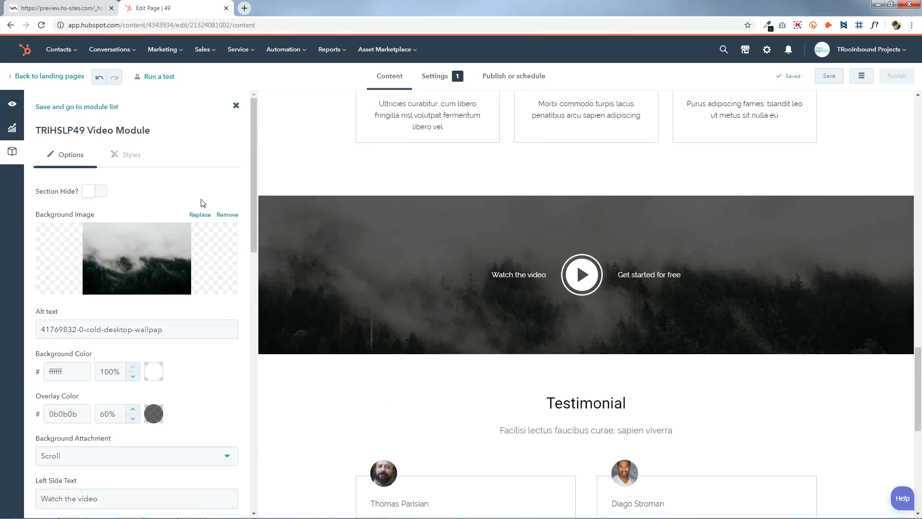
pyautogui.click(227, 214)
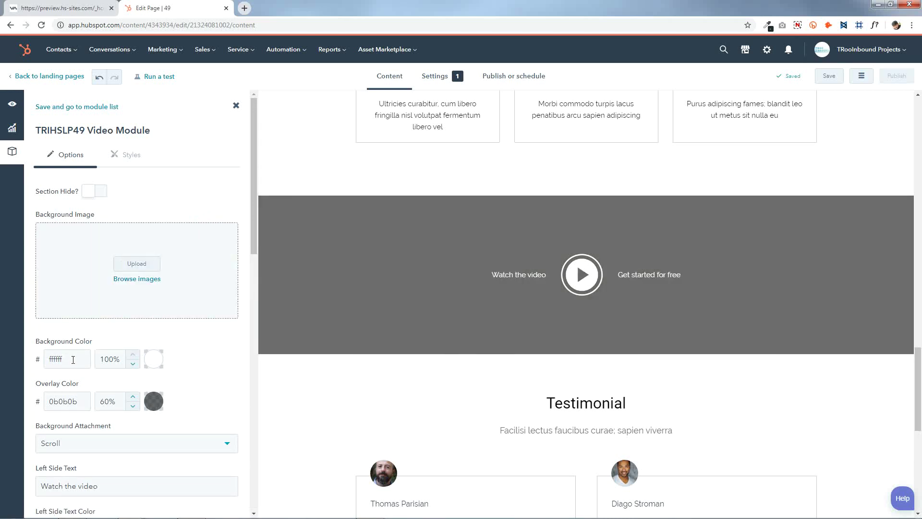
pyautogui.doubleClick(73, 359)
pyautogui.click(370, 513)
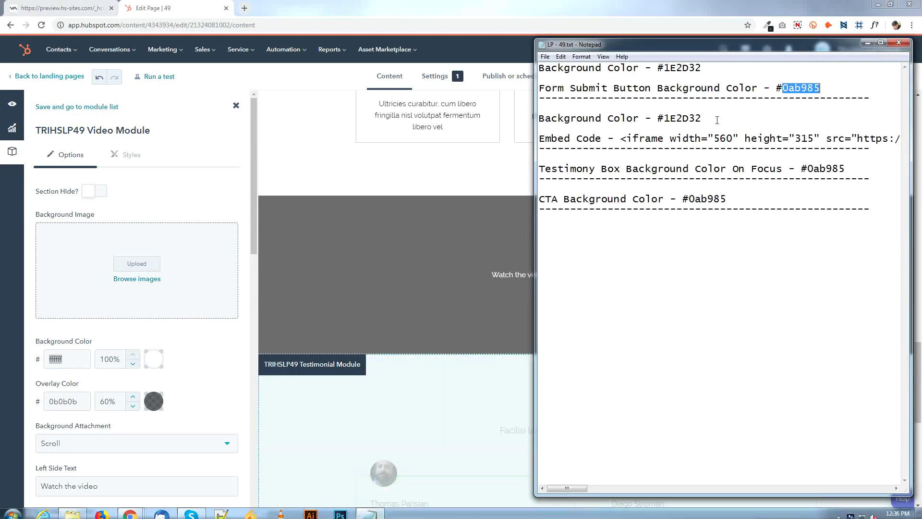
pyautogui.moveTo(665, 118); pyautogui.dragTo(708, 119)
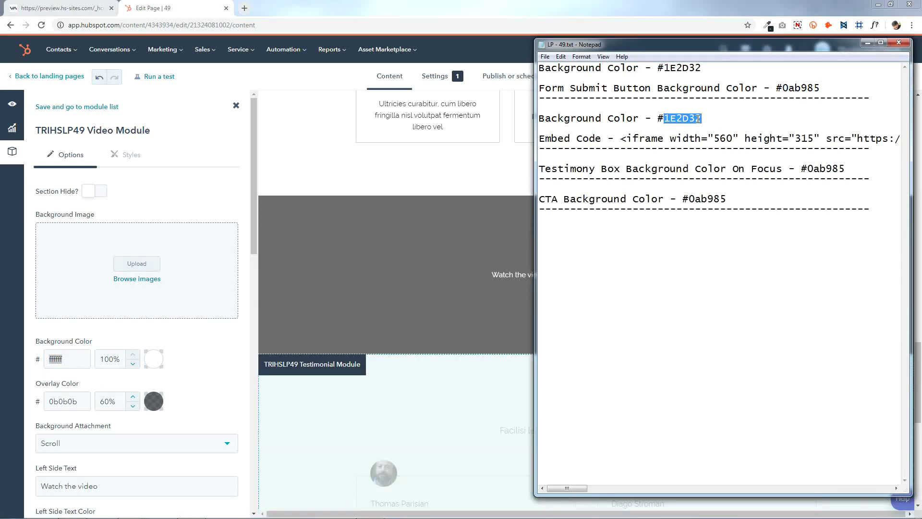
pyautogui.rightClick(697, 118)
pyautogui.click(720, 150)
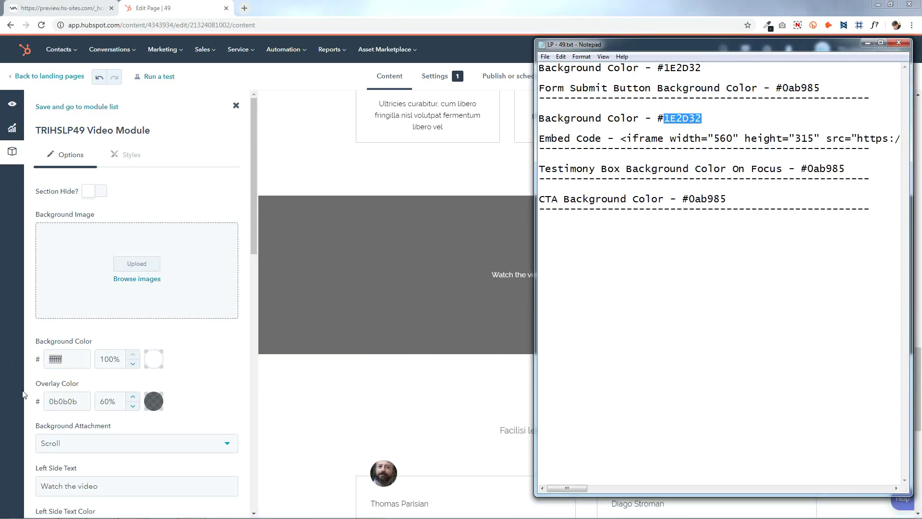
pyautogui.rightClick(66, 361)
pyautogui.click(60, 386)
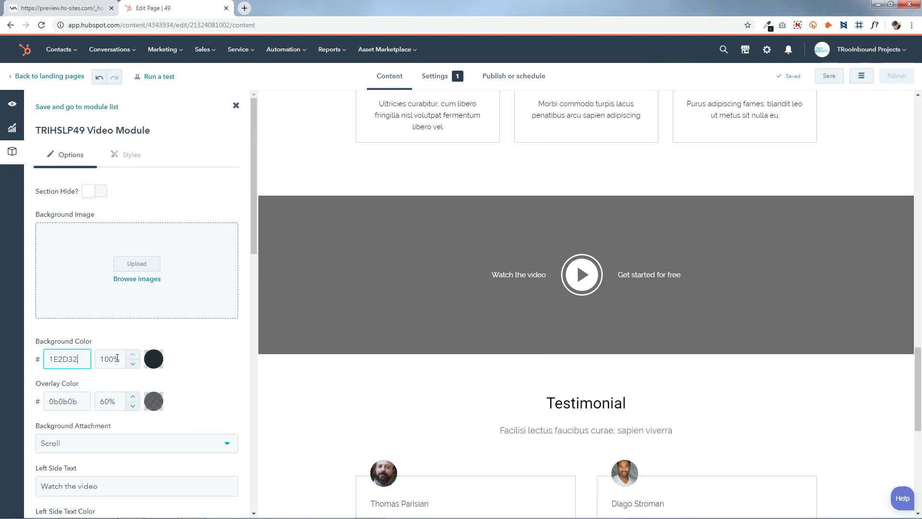
# Step: Set the Video module's overlay color opacity to 0% and save back to the module list
pyautogui.doubleClick(106, 402)
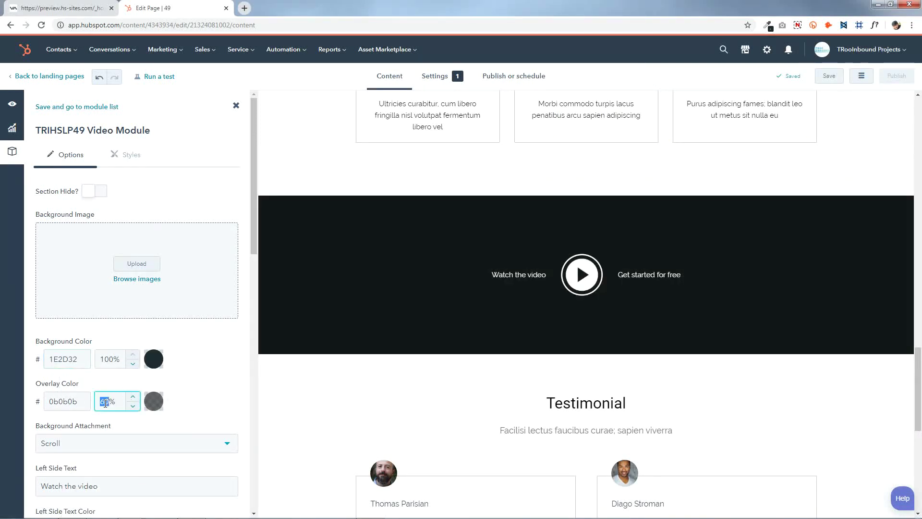
pyautogui.write('0')
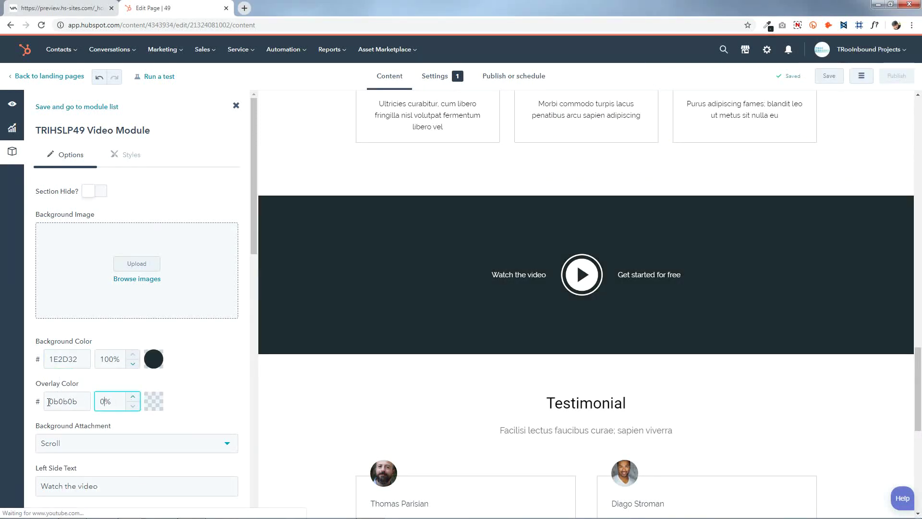
pyautogui.scroll(-12, 196, 391)
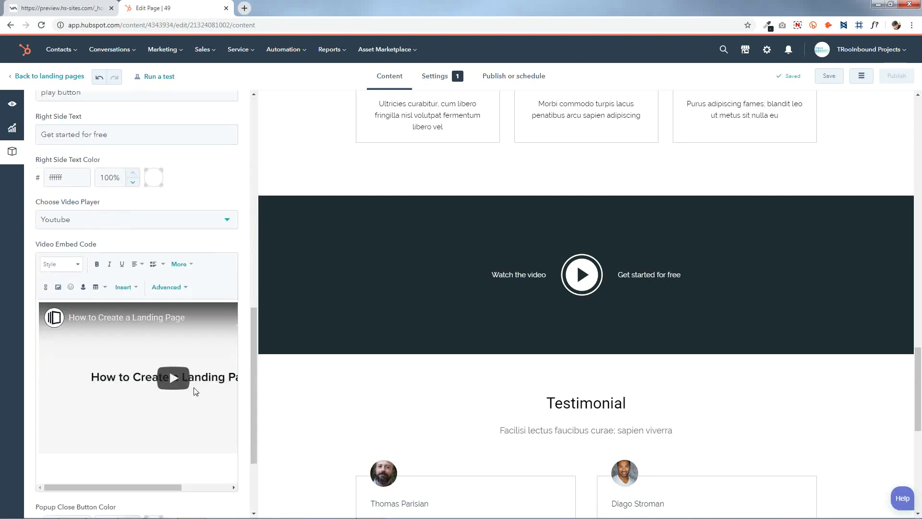
pyautogui.scroll(-4, 196, 390)
pyautogui.click(101, 482)
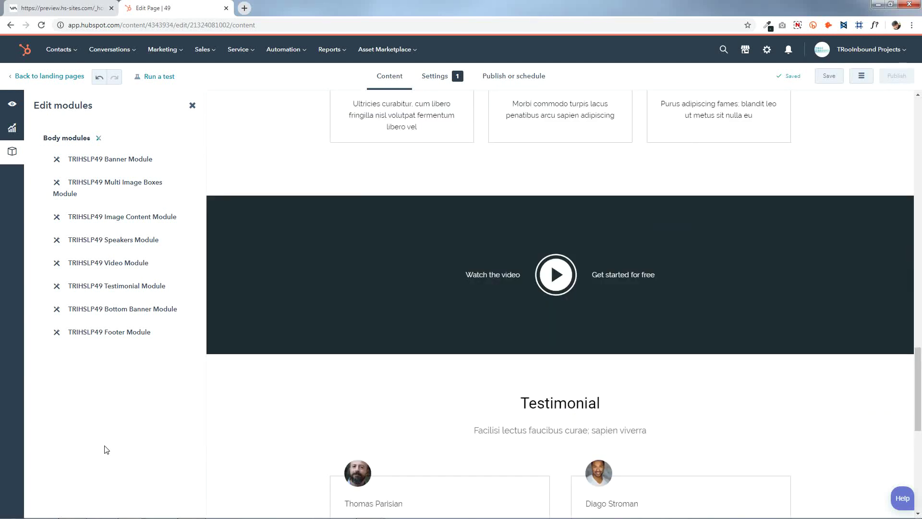
# Step: Reopen the Video module and insert Background image02 as its background image
pyautogui.click(576, 276)
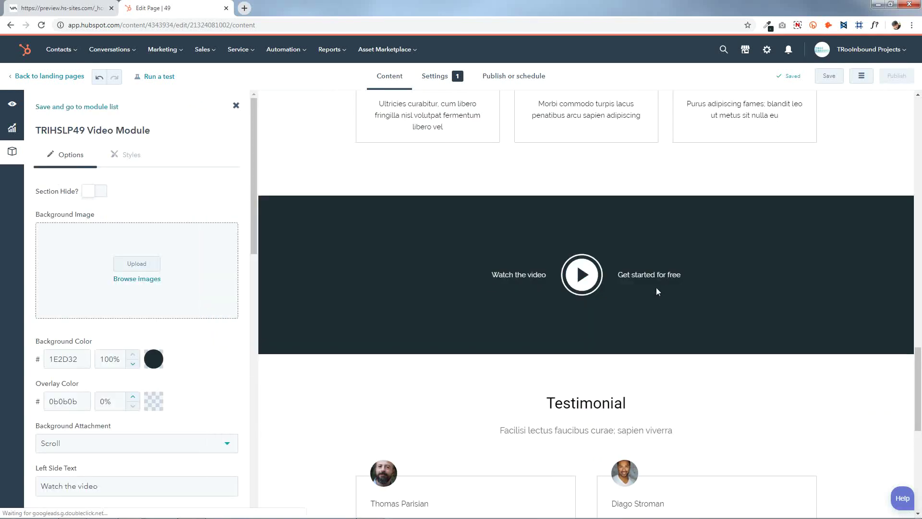
pyautogui.click(139, 263)
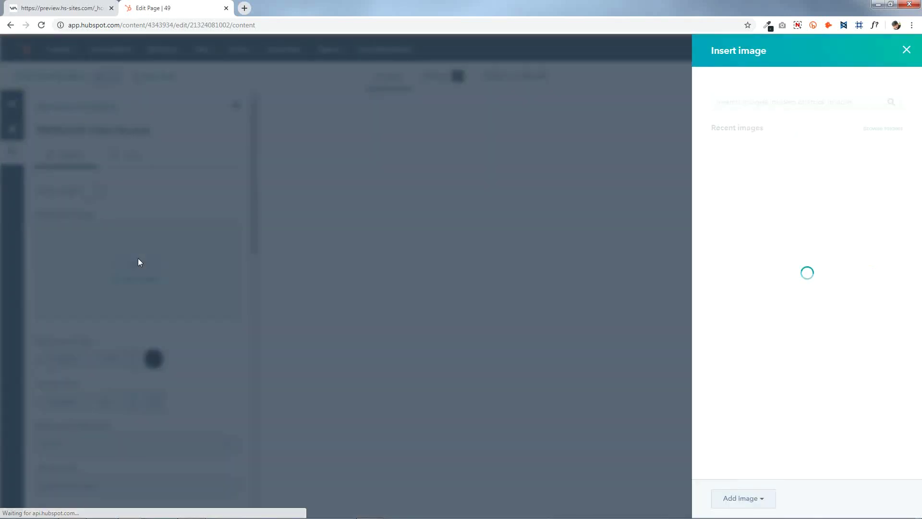
pyautogui.click(753, 305)
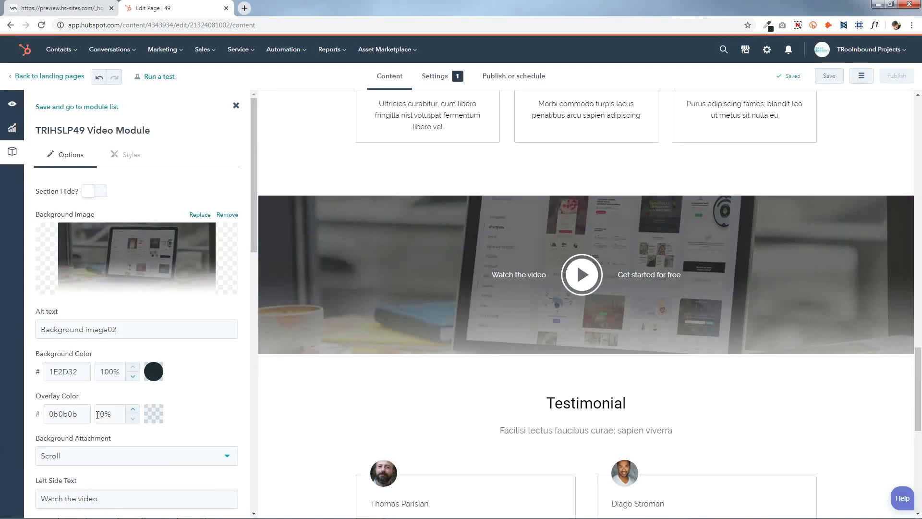
# Step: Set the Video module's overlay color opacity to 60%, keep Background Attachment at Scroll and save back to the module list
pyautogui.click(98, 415)
pyautogui.write('6')
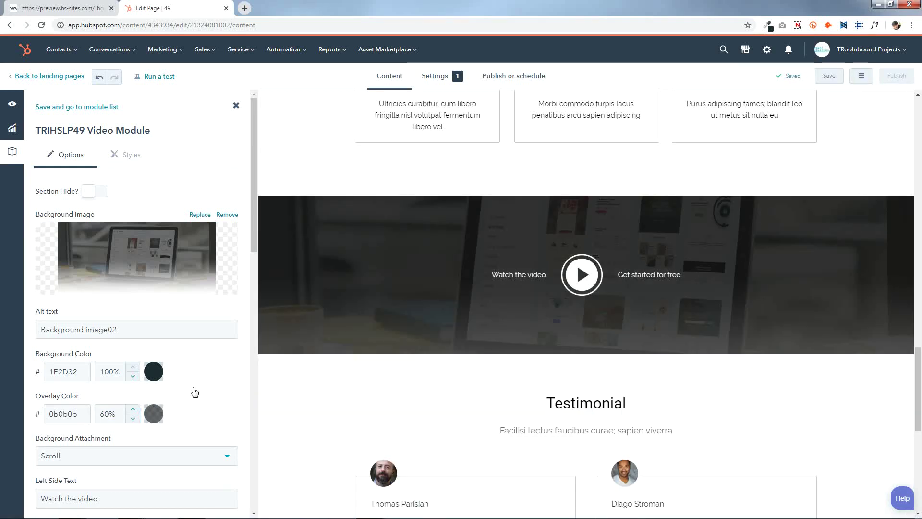
pyautogui.scroll(-3, 144, 384)
pyautogui.click(68, 312)
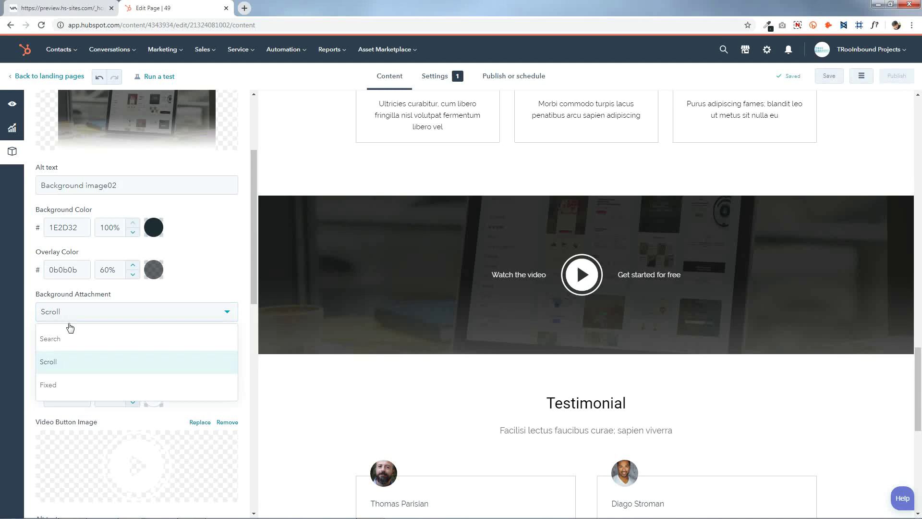
pyautogui.click(64, 365)
pyautogui.scroll(-10, 130, 332)
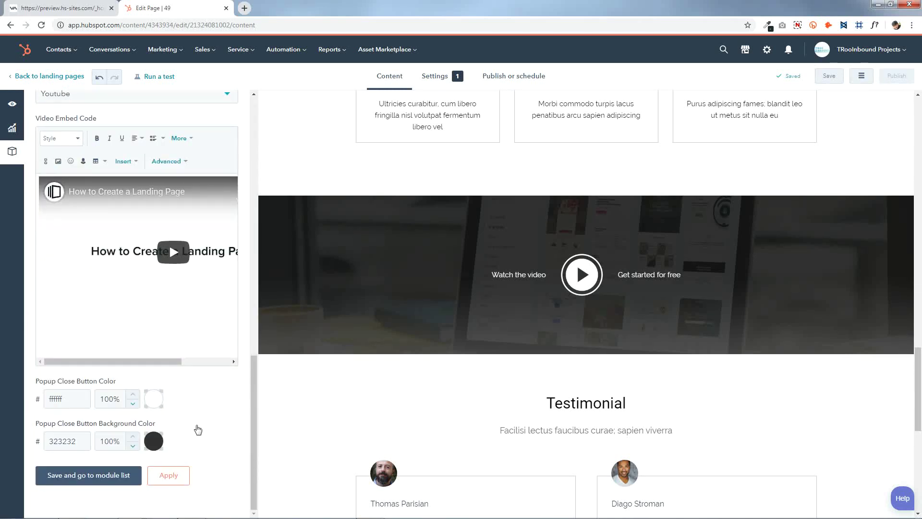
pyautogui.click(113, 478)
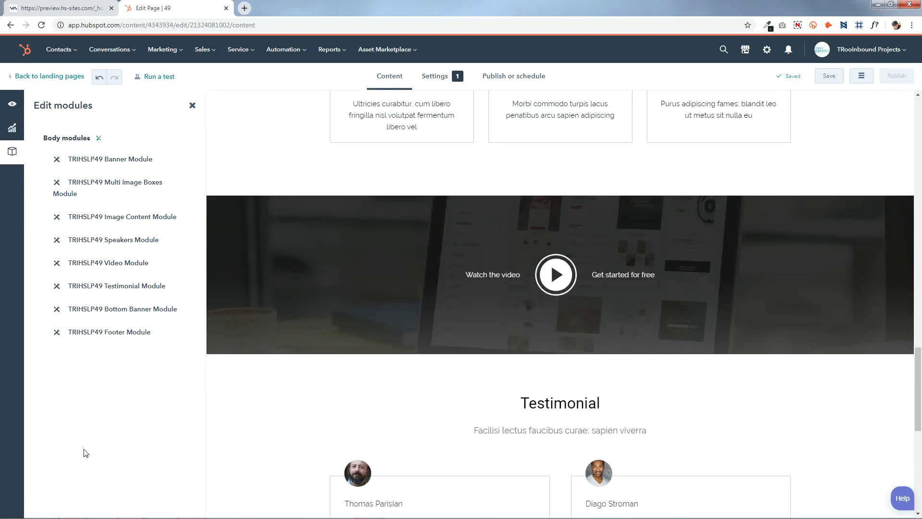
# Step: Reopen the Video module, set its Background Attachment to Fixed and save back to the module list
pyautogui.click(548, 313)
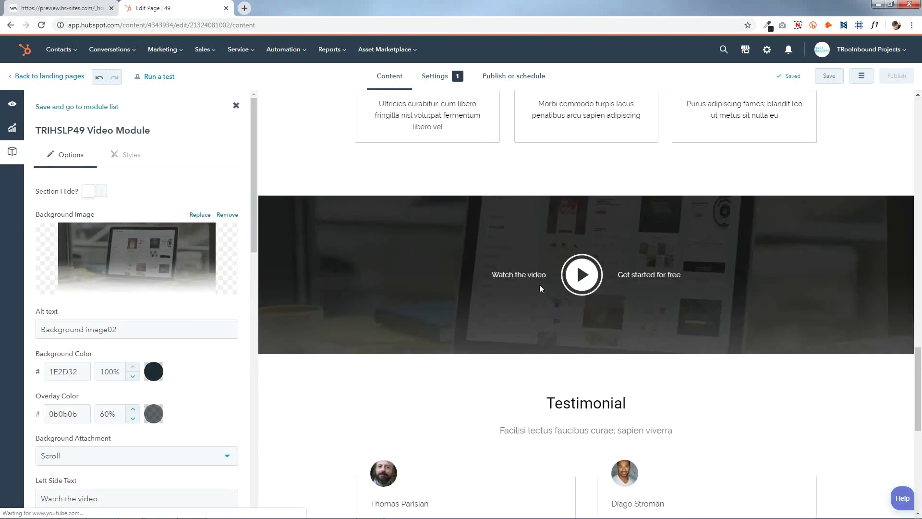
pyautogui.scroll(-3, 68, 406)
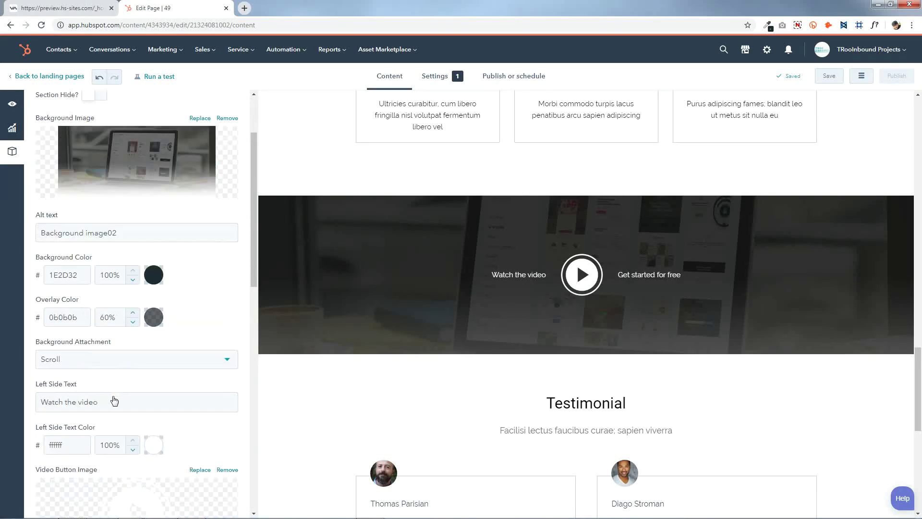
pyautogui.scroll(-1, 321, 311)
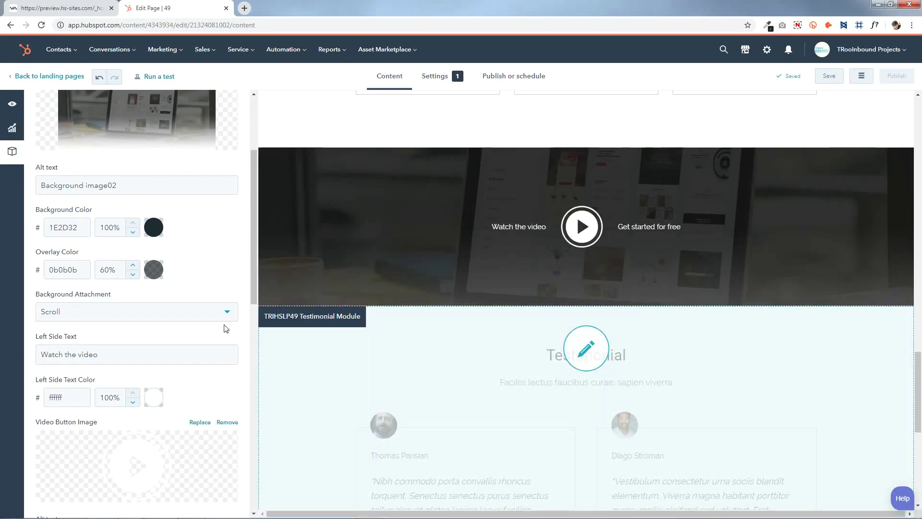
pyautogui.click(107, 314)
pyautogui.click(74, 379)
pyautogui.scroll(-10, 129, 379)
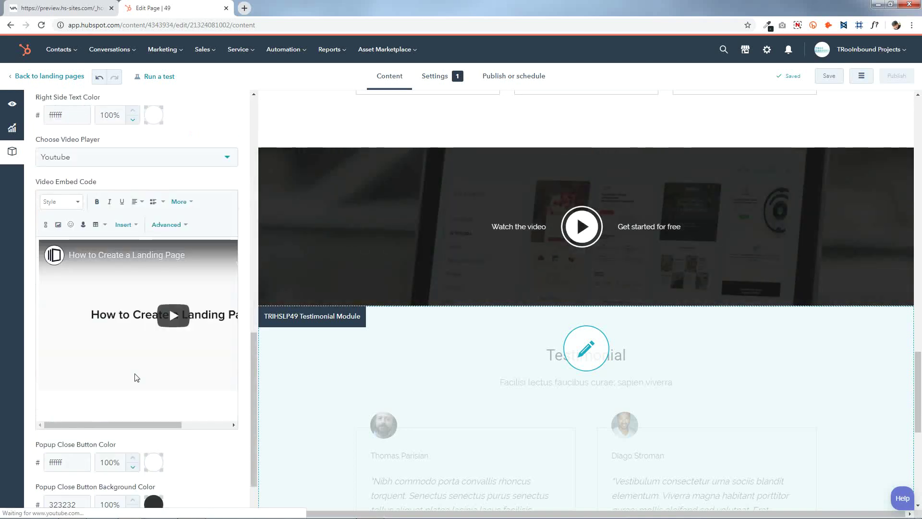
pyautogui.click(127, 474)
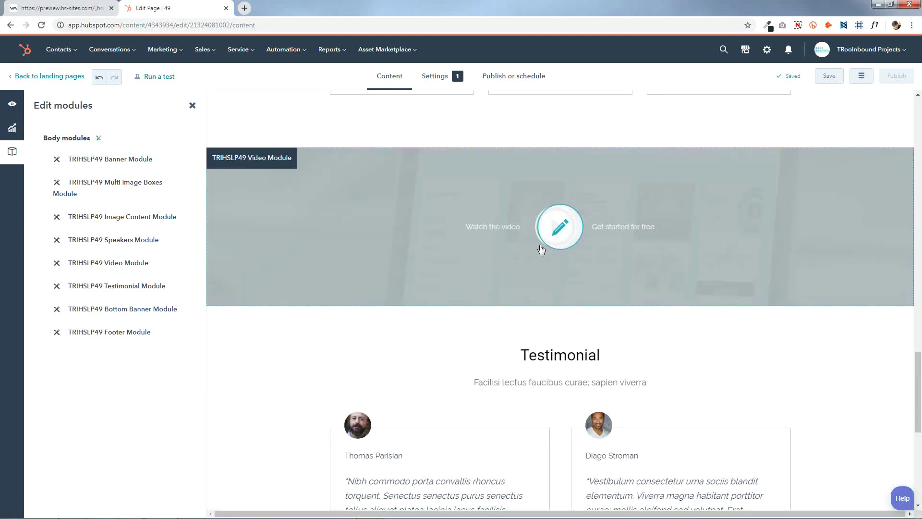
# Step: Reopen the Video module and set its Background Attachment back to Scroll
pyautogui.click(539, 247)
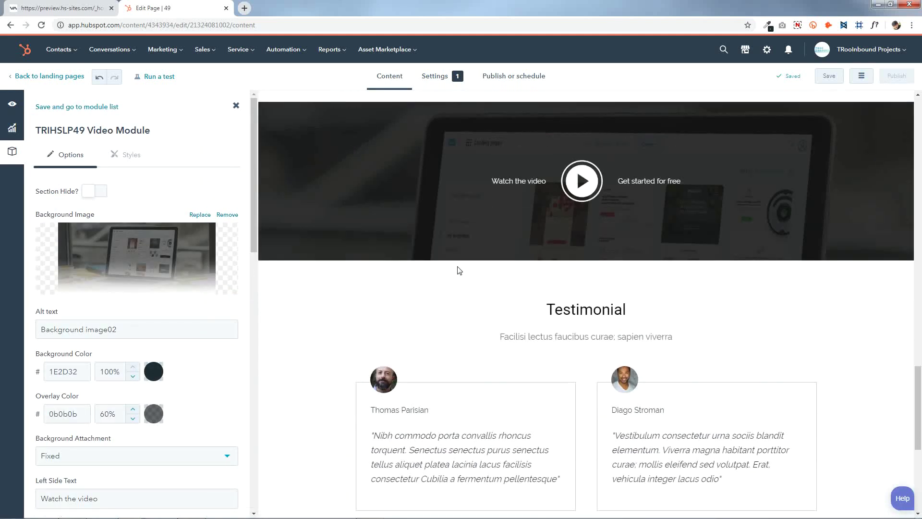
pyautogui.scroll(-4, 62, 391)
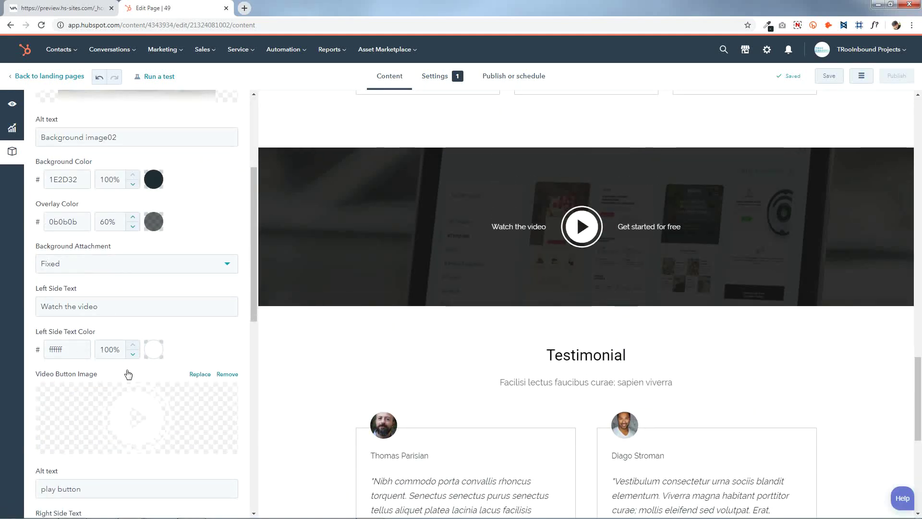
pyautogui.click(87, 264)
pyautogui.click(70, 314)
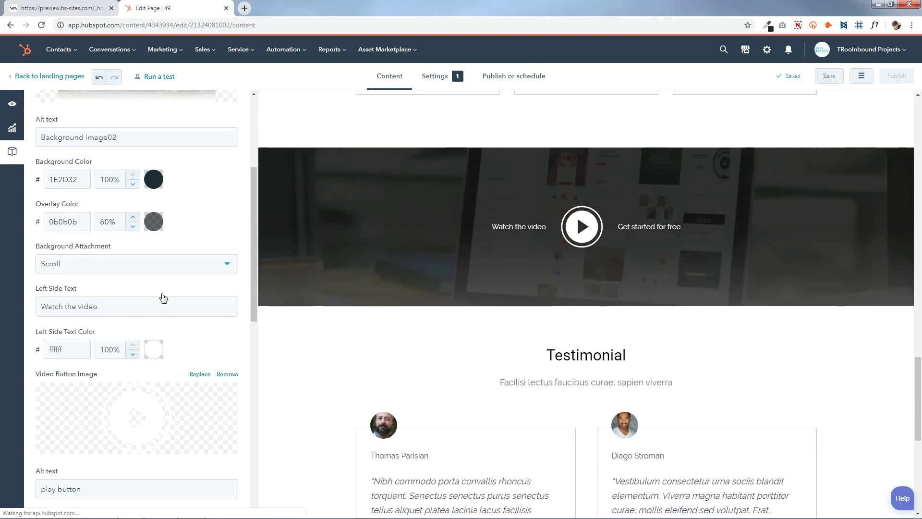
pyautogui.scroll(-1, 61, 286)
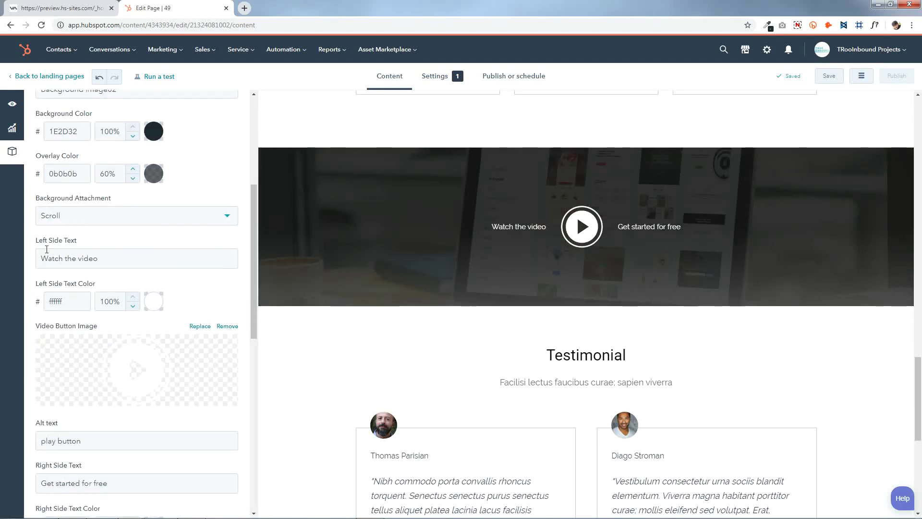
# Step: Examine the Video module's left side text and the color choices for that text
pyautogui.moveTo(117, 258); pyautogui.dragTo(1, 259)
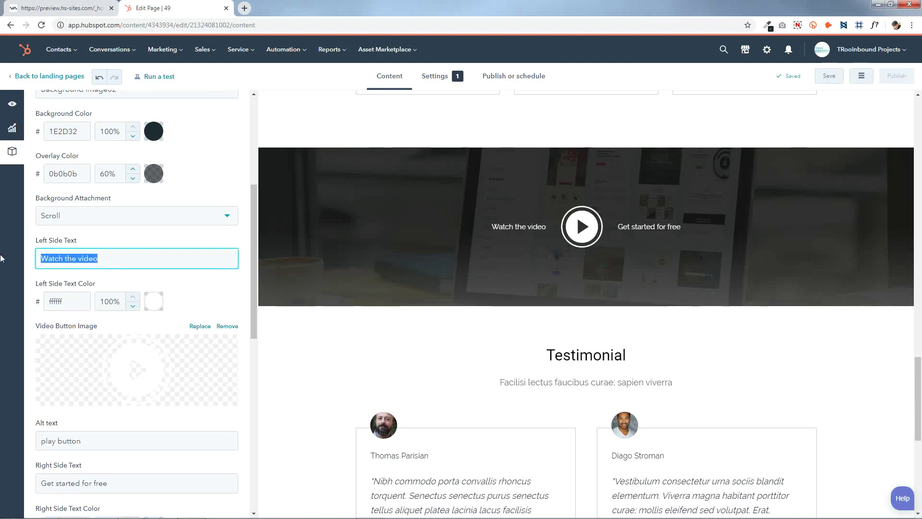
pyautogui.click(160, 258)
pyautogui.click(154, 294)
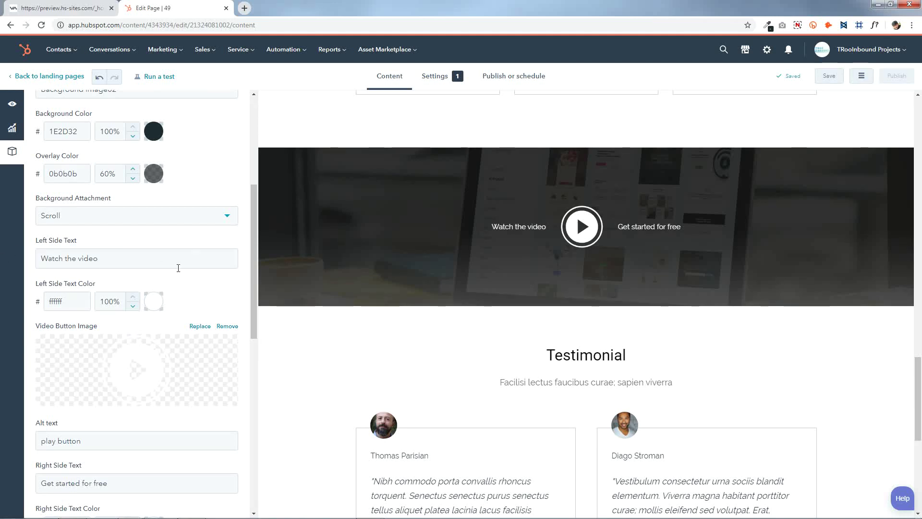
pyautogui.click(154, 301)
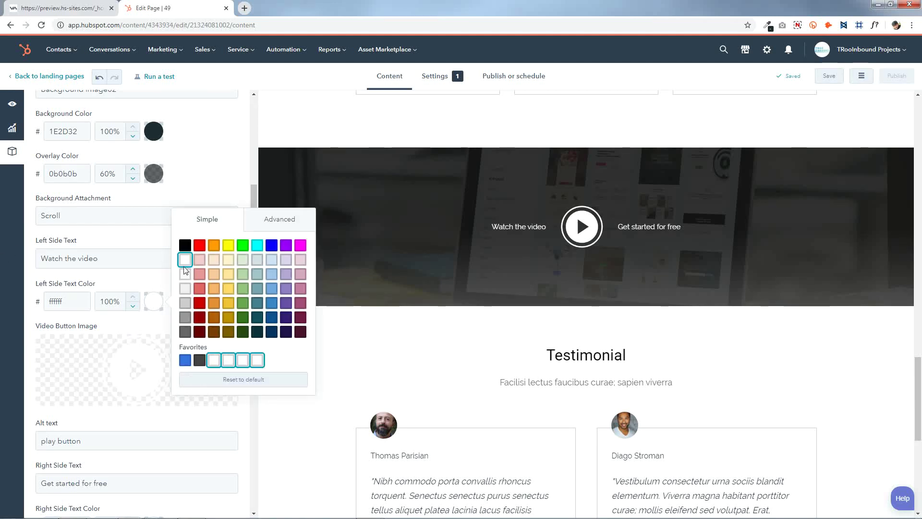
pyautogui.click(161, 305)
pyautogui.scroll(-3, 161, 304)
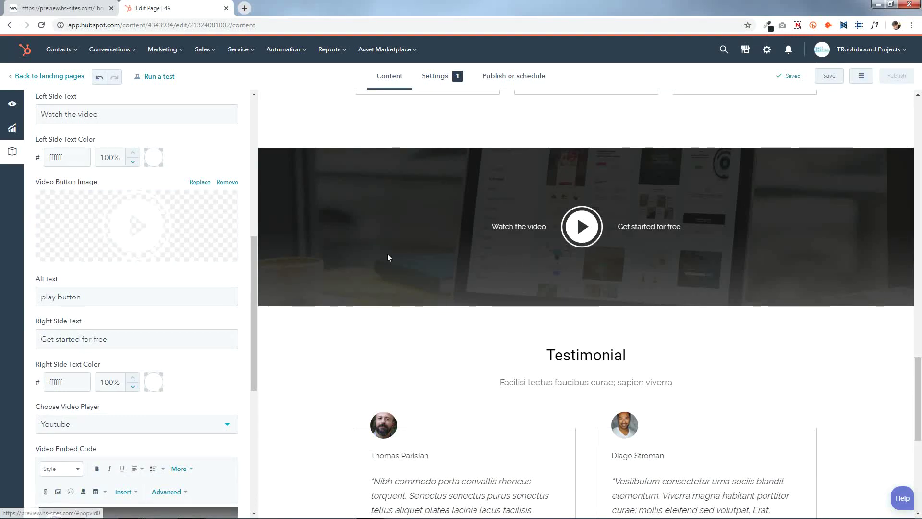
# Step: Look at the image library for the video button image, close it without a change and check the alt text
pyautogui.click(128, 221)
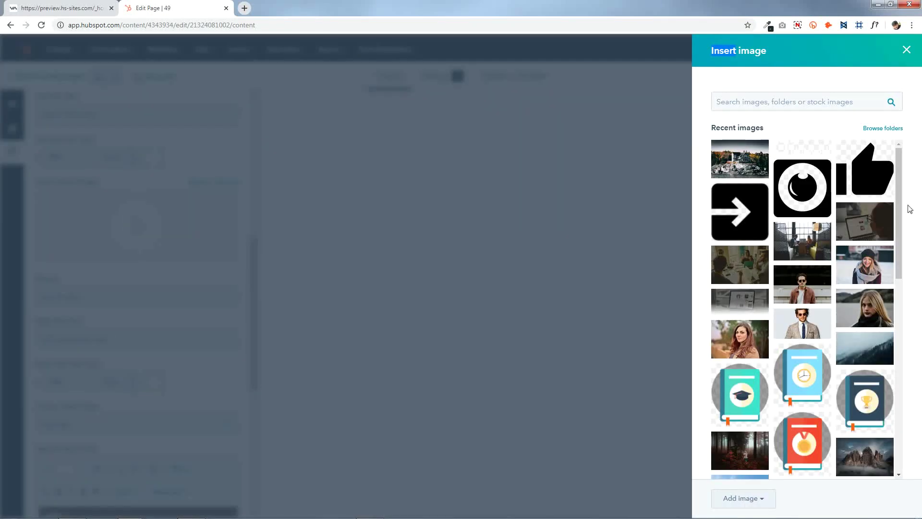
pyautogui.click(906, 49)
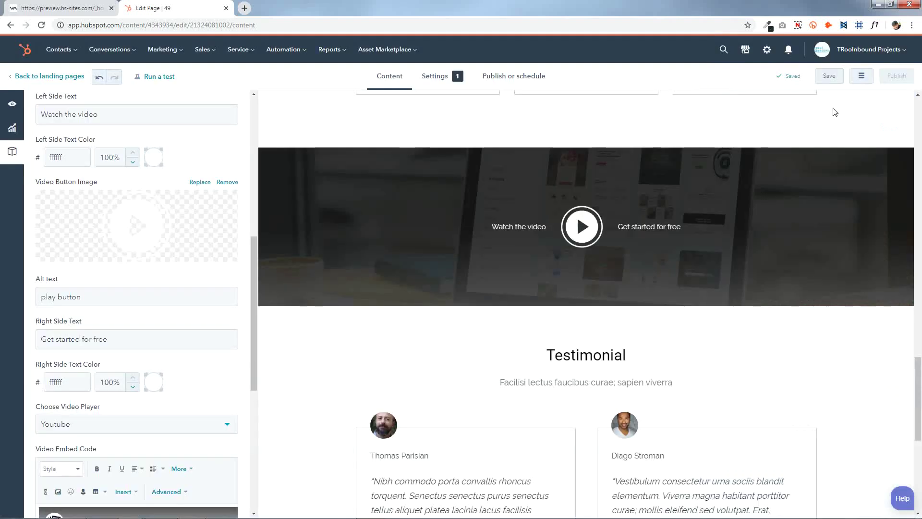
pyautogui.click(171, 283)
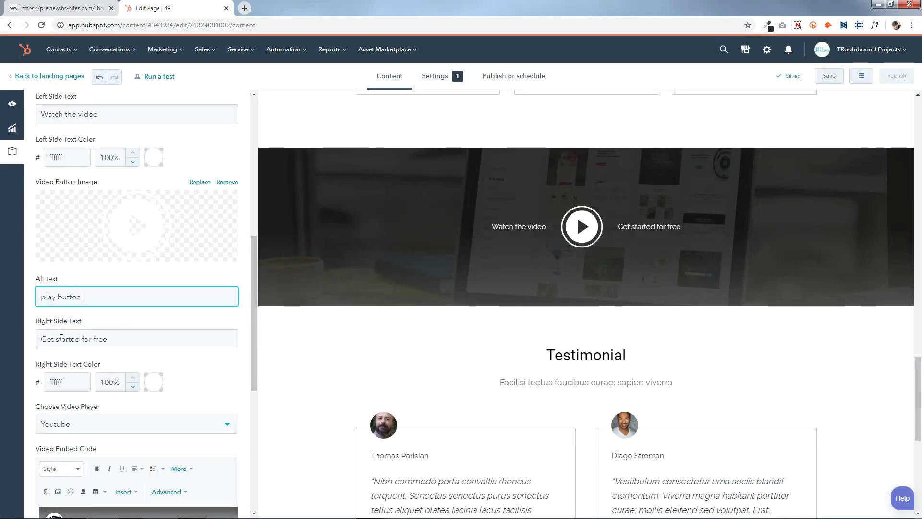
pyautogui.press('Tab')
# Step: Examine the Video module's right side text and its text color setting
pyautogui.click(140, 346)
pyautogui.scroll(-2, 140, 347)
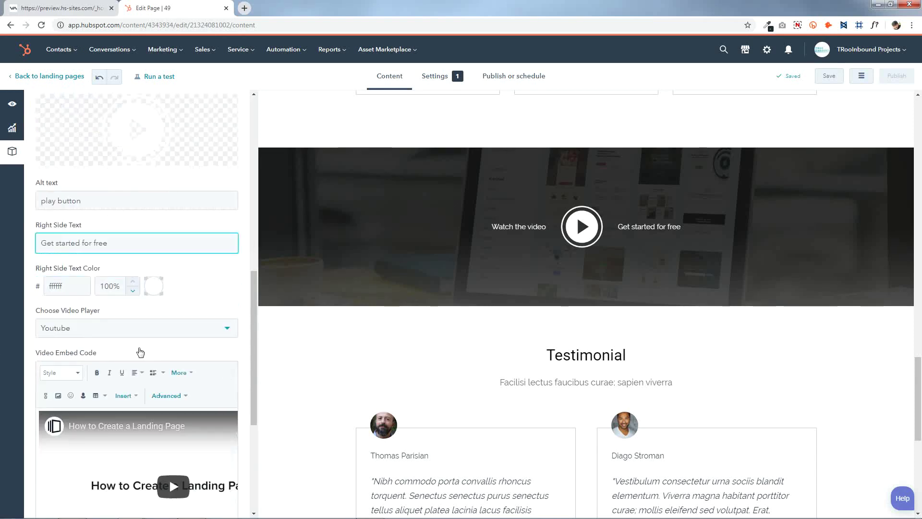
pyautogui.click(155, 287)
pyautogui.click(155, 288)
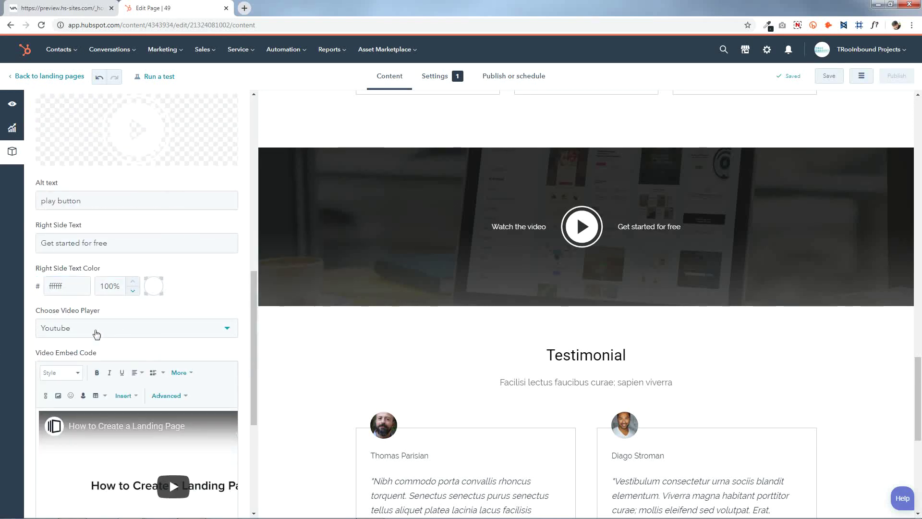
# Step: Choose Youtube as the Video module's video player
pyautogui.click(96, 332)
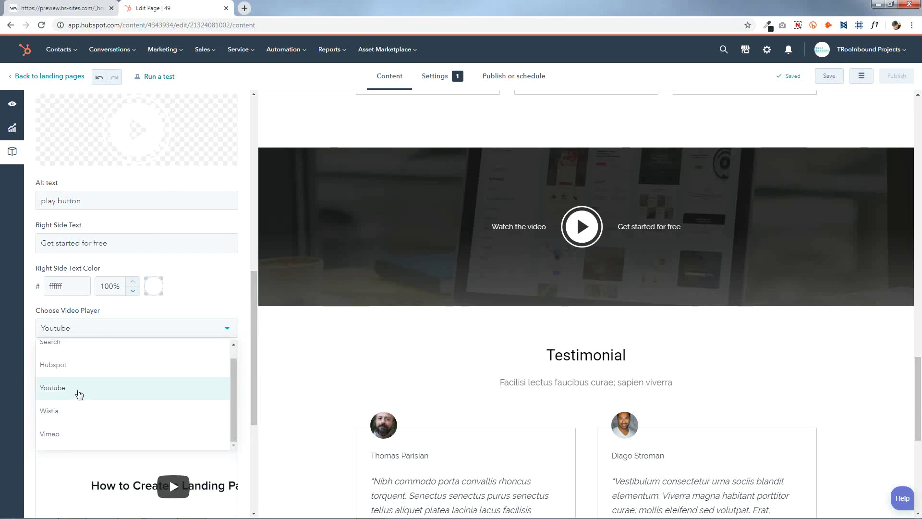
pyautogui.click(79, 394)
pyautogui.scroll(-2, 113, 350)
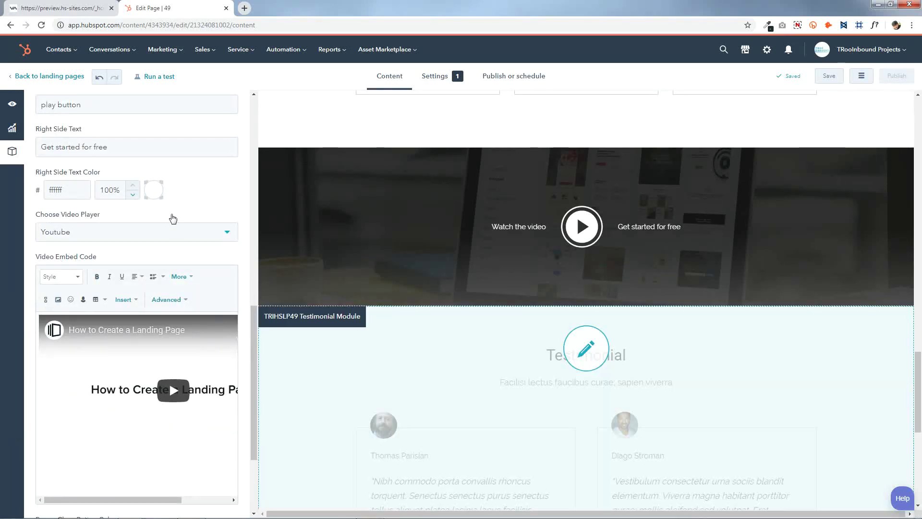
# Step: Open the page's shareable preview in a new window, return to the editor and reopen the Video module at its embed code
pyautogui.click(12, 103)
pyautogui.click(101, 272)
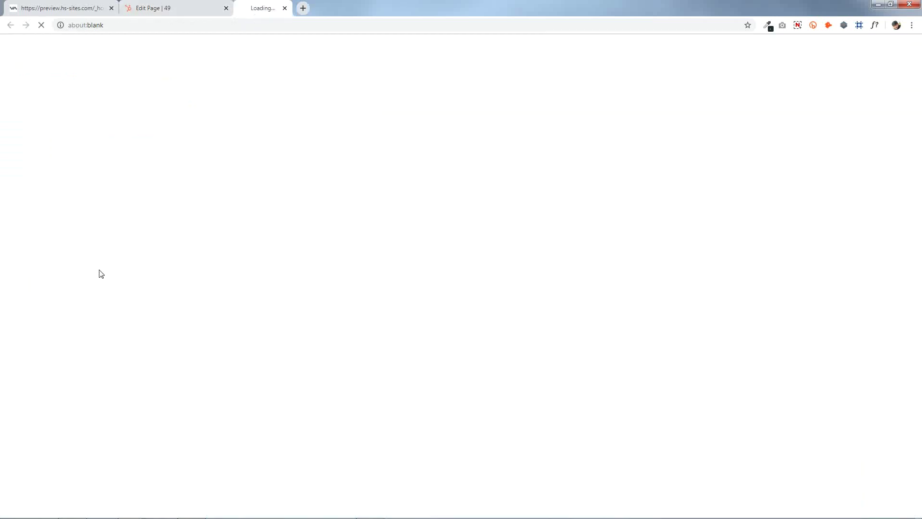
pyautogui.click(193, 5)
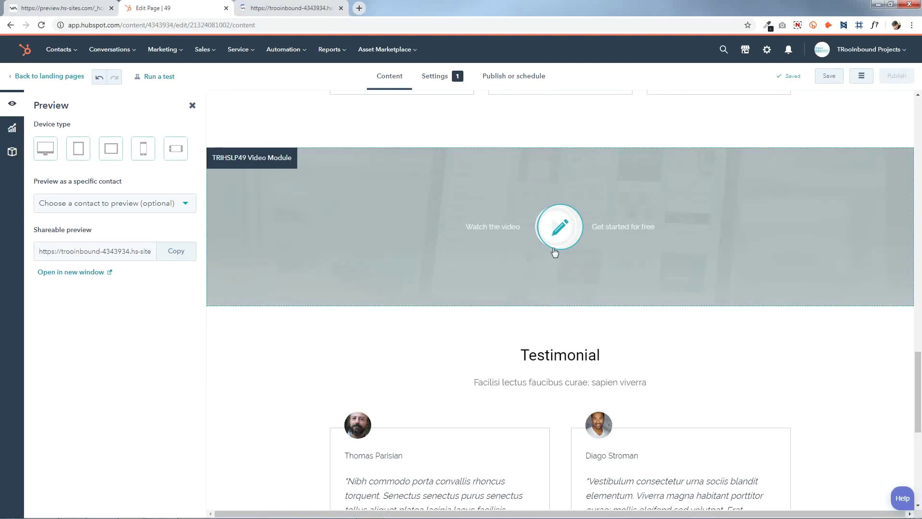
pyautogui.click(555, 252)
pyautogui.scroll(-10, 104, 318)
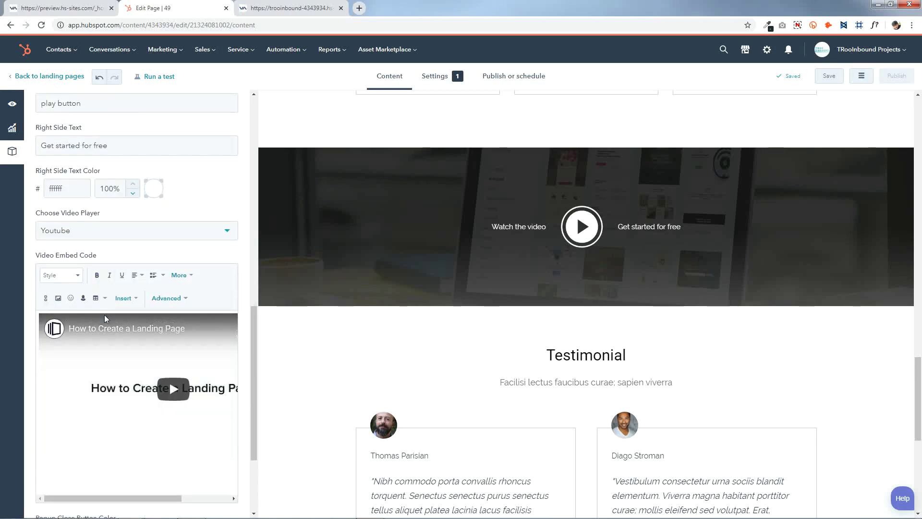
pyautogui.scroll(-4, 105, 315)
# Step: Switch to the page preview, play the Video section's popup video to test it and close the popup
pyautogui.click(294, 6)
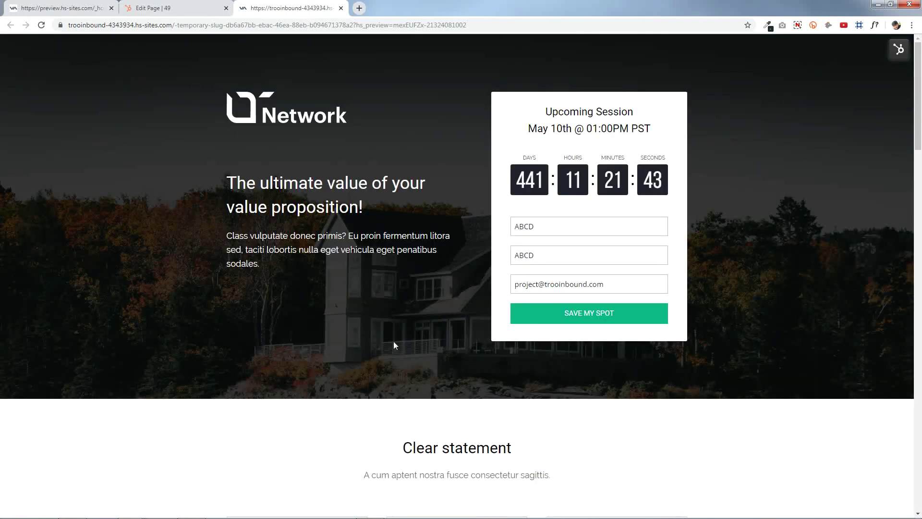
pyautogui.scroll(-20, 889, 309)
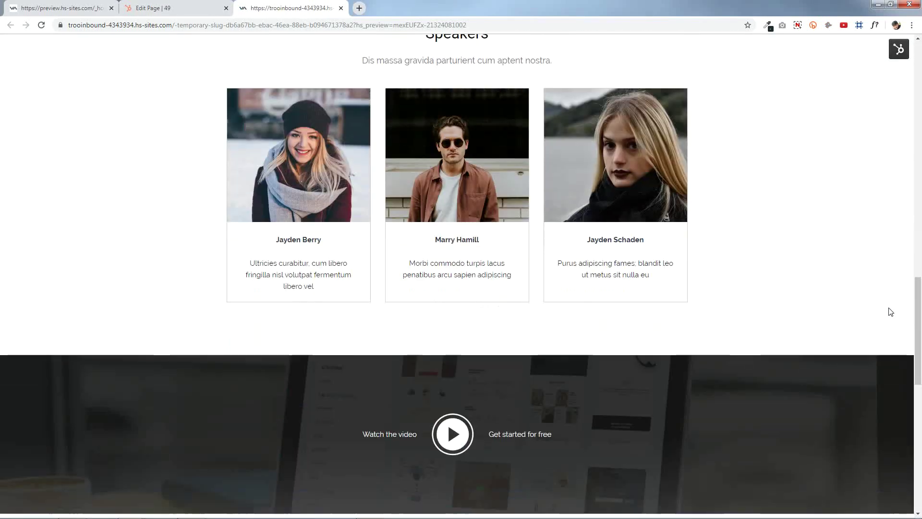
pyautogui.scroll(-6, 890, 311)
pyautogui.scroll(2, 446, 162)
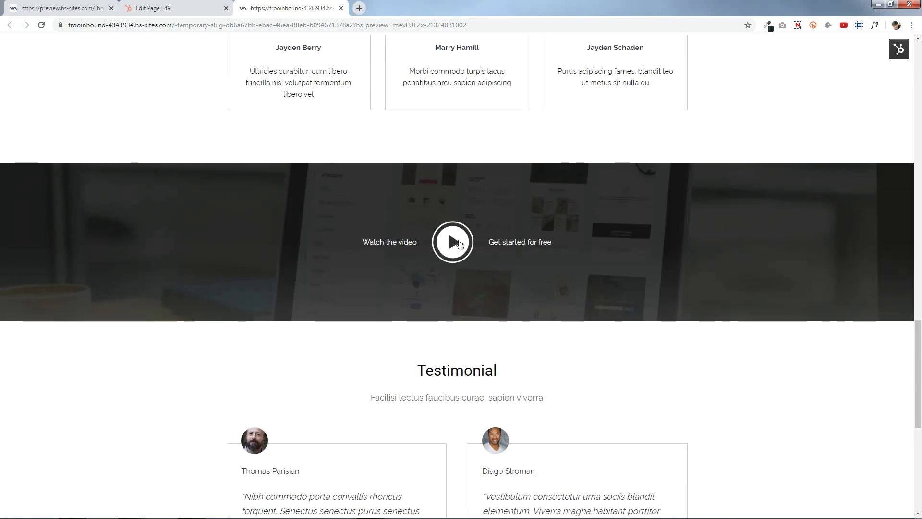
pyautogui.click(459, 242)
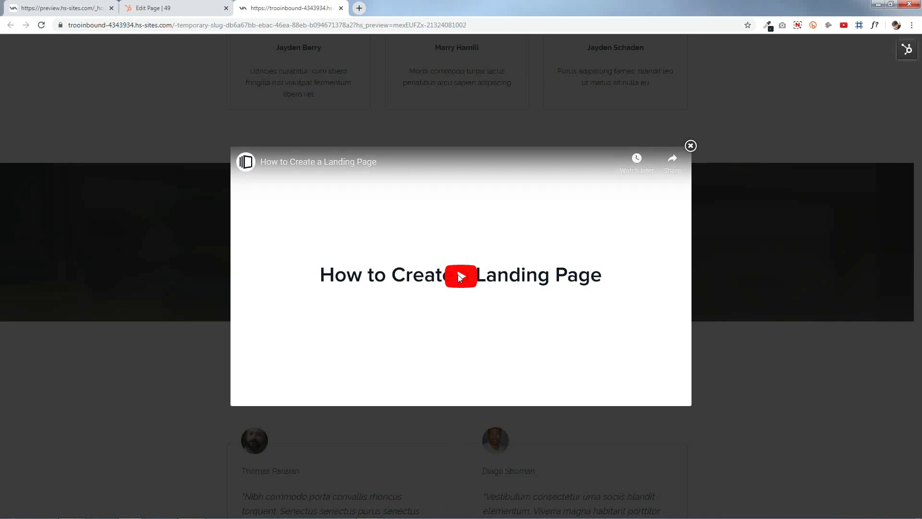
pyautogui.click(459, 277)
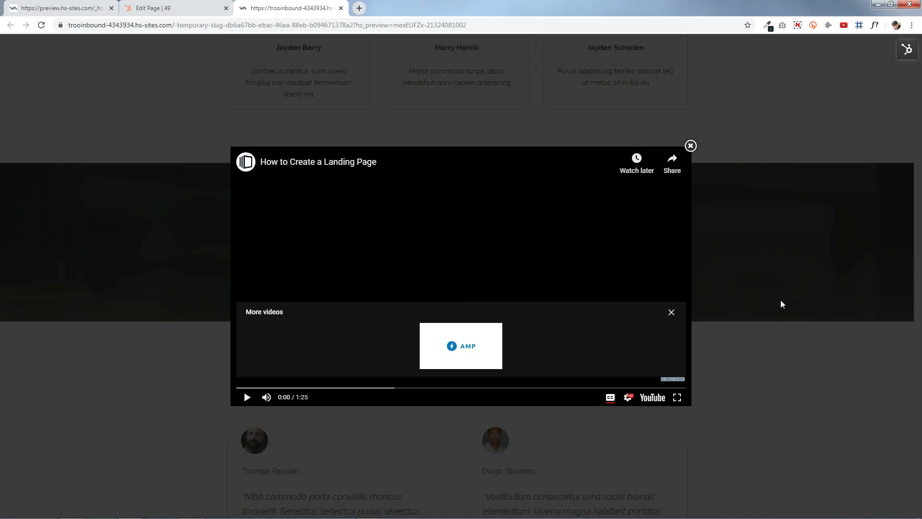
pyautogui.click(672, 312)
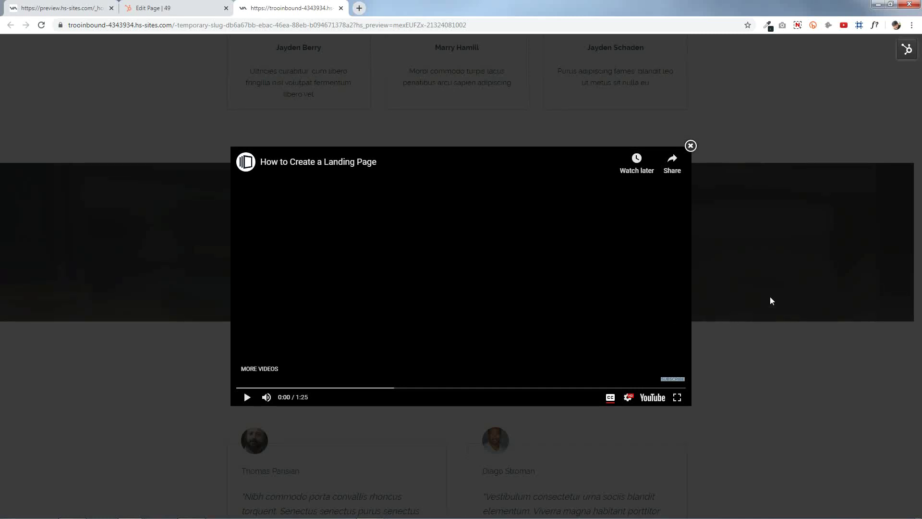
pyautogui.click(247, 396)
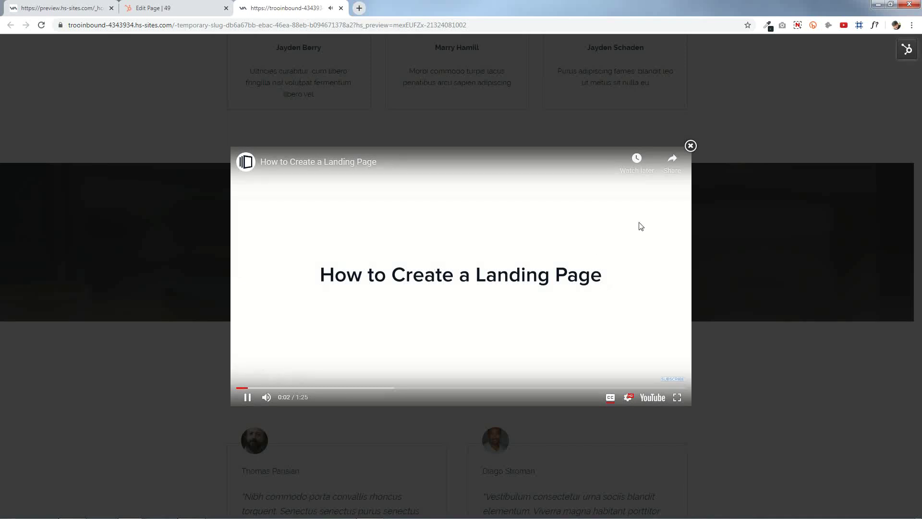
pyautogui.click(691, 146)
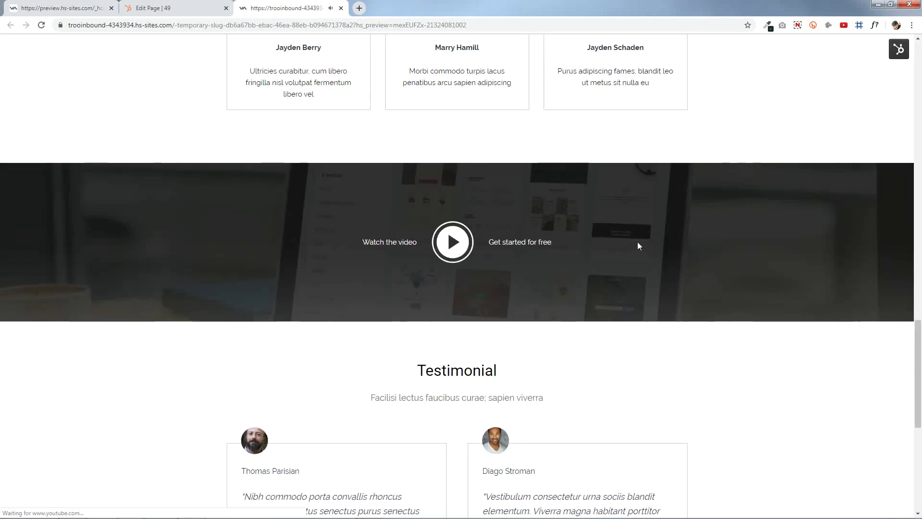
# Step: Return to the page editor and delete the existing video from the Video module's embed code
pyautogui.click(159, 8)
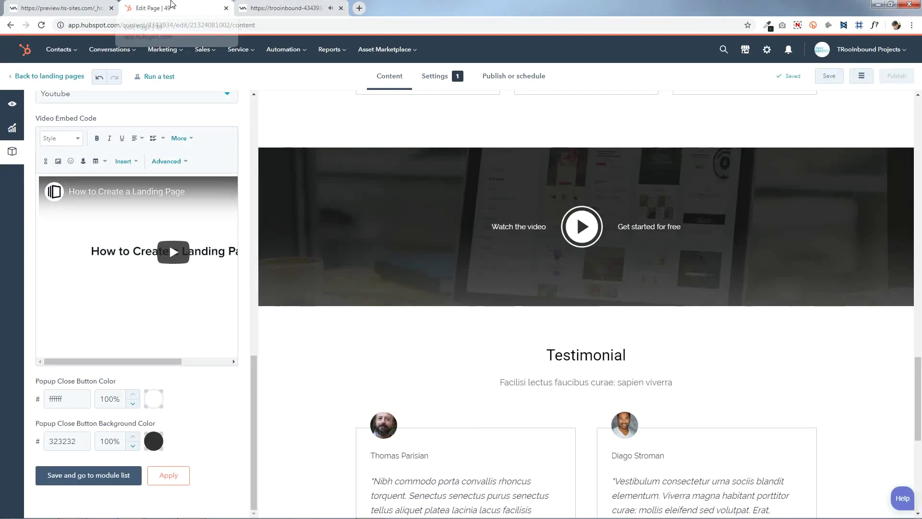
pyautogui.click(131, 217)
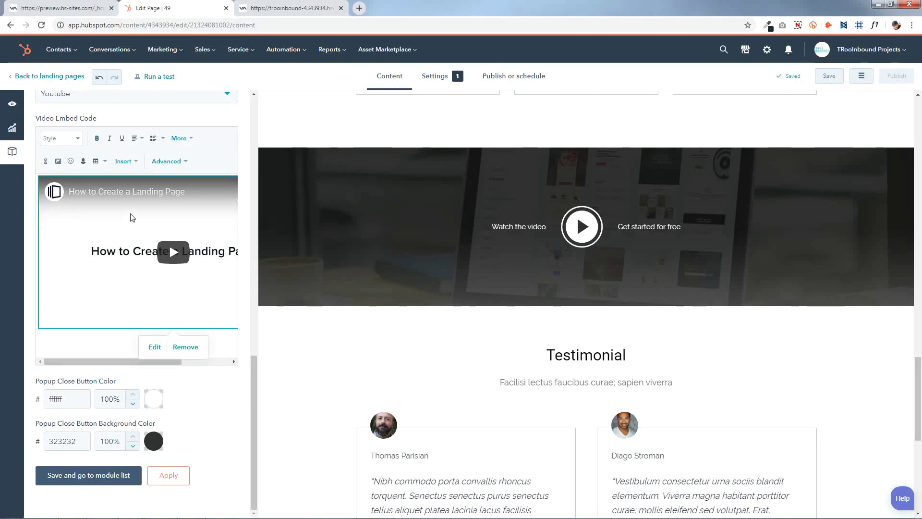
pyautogui.press('Delete')
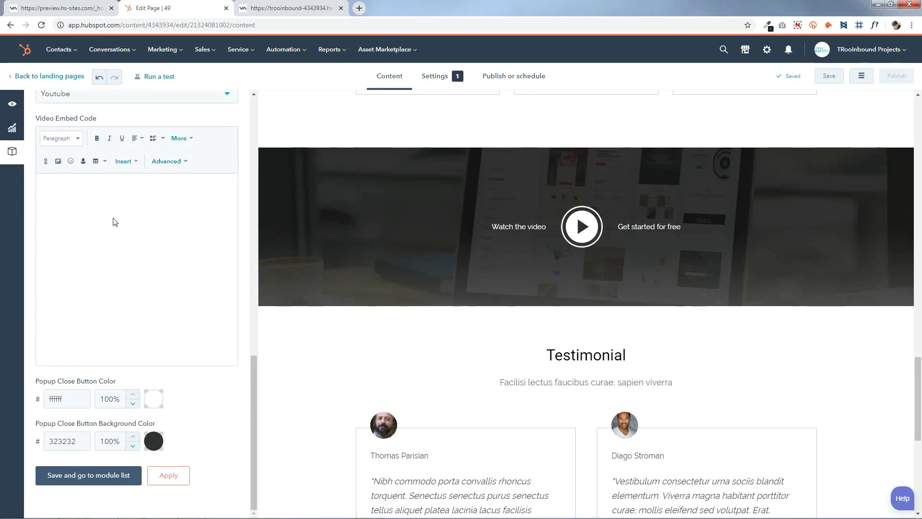
# Step: Copy the YouTube iframe embed code from the LP - 49.txt notes into the embed code's source and save the changes
pyautogui.click(178, 162)
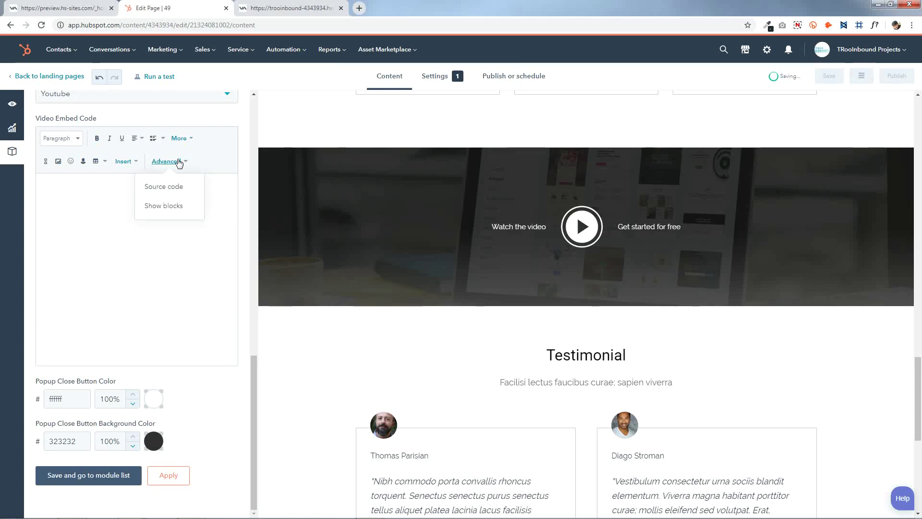
pyautogui.click(177, 185)
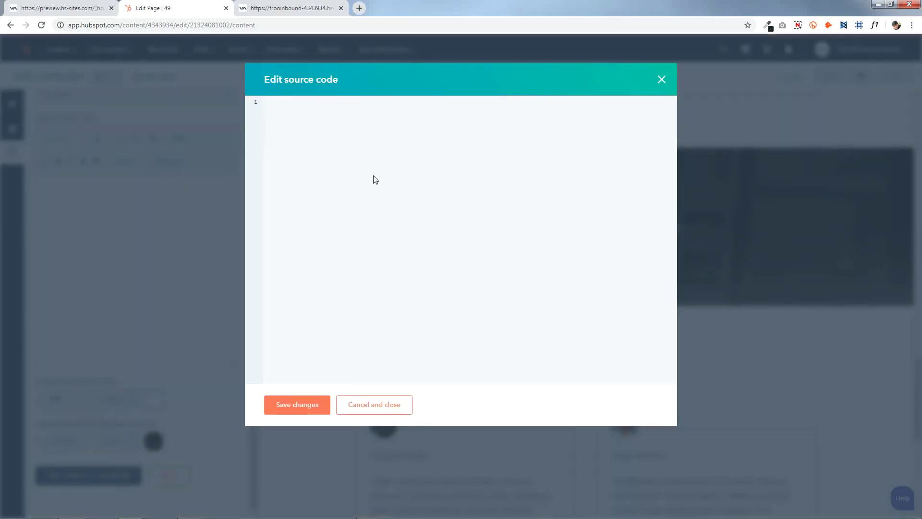
pyautogui.click(132, 510)
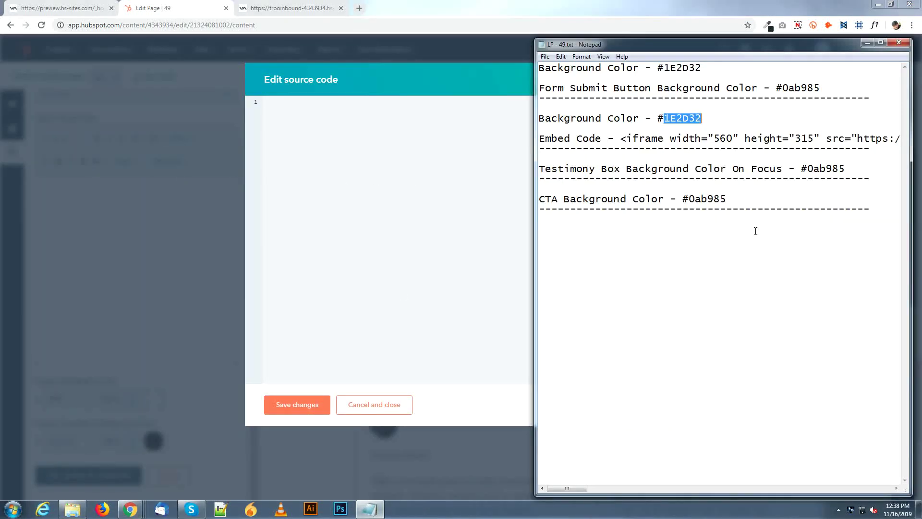
pyautogui.moveTo(620, 138); pyautogui.dragTo(902, 138)
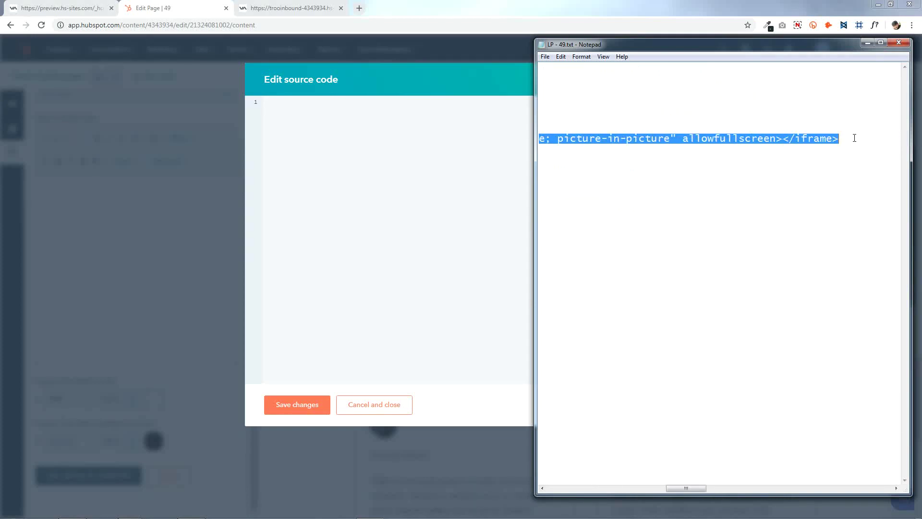
pyautogui.rightClick(837, 139)
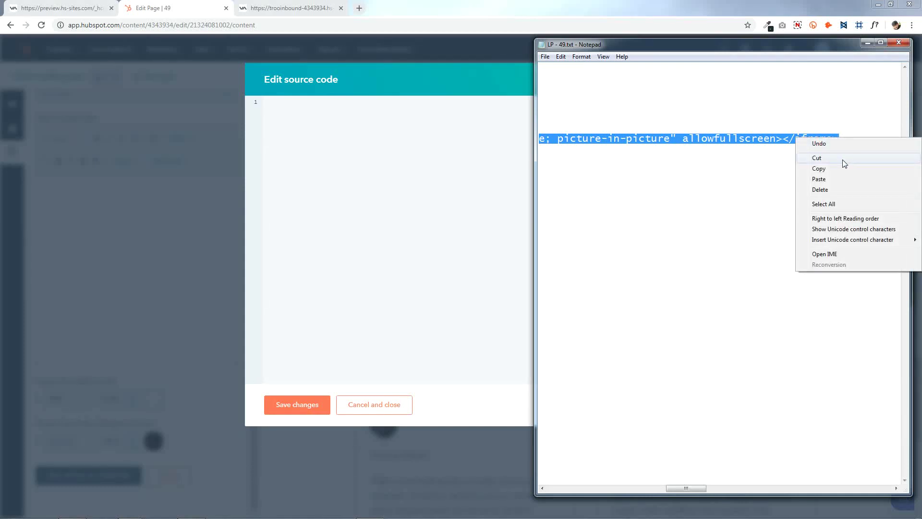
pyautogui.click(842, 169)
pyautogui.click(302, 140)
pyautogui.rightClick(302, 139)
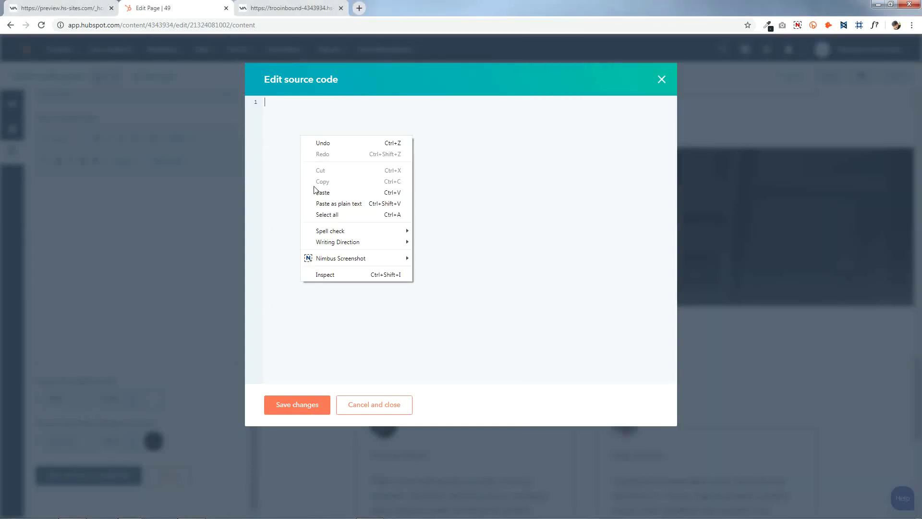
pyautogui.click(318, 192)
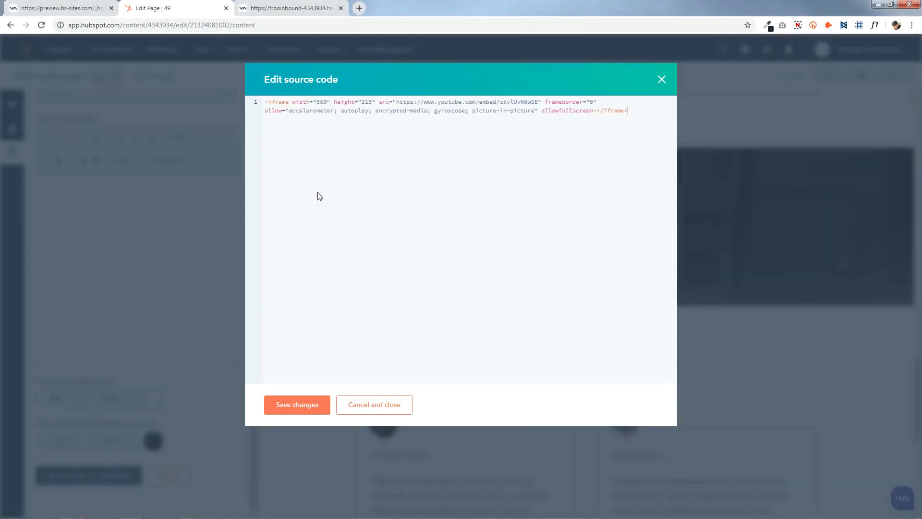
pyautogui.click(301, 409)
# Step: Close the page preview, check the popup close button's color and background color choices, and save the Video module
pyautogui.click(290, 8)
pyautogui.click(170, 5)
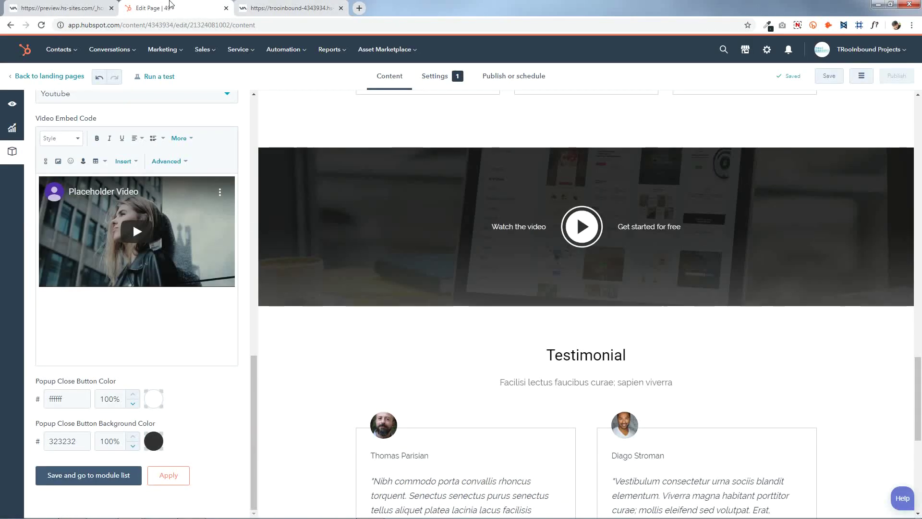
pyautogui.click(154, 398)
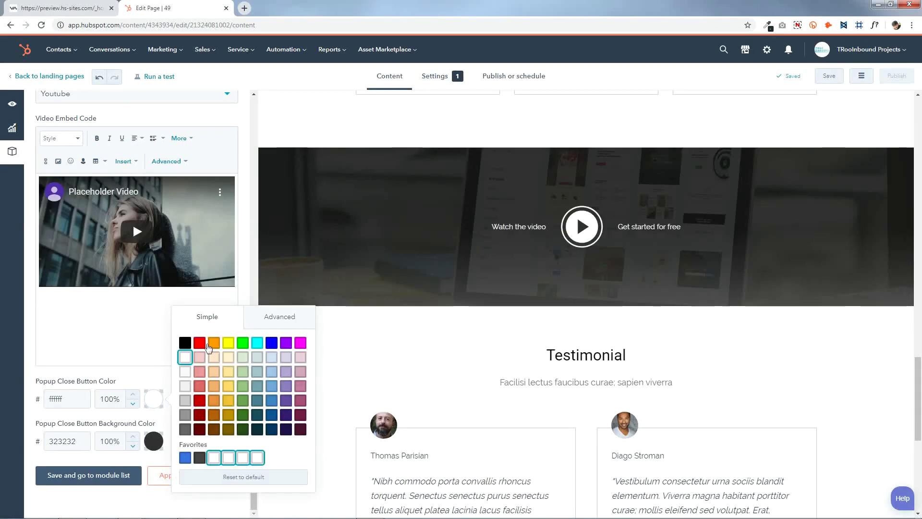
pyautogui.click(162, 444)
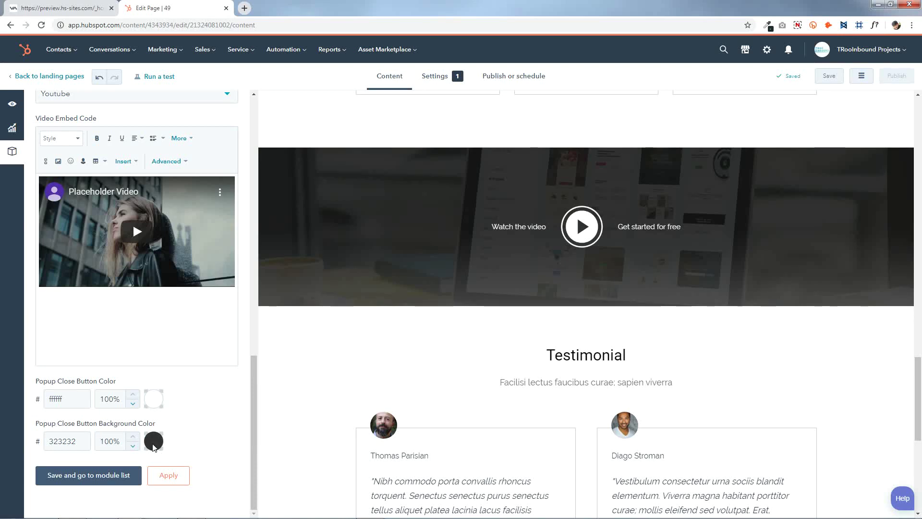
pyautogui.click(154, 440)
pyautogui.click(153, 441)
pyautogui.click(109, 474)
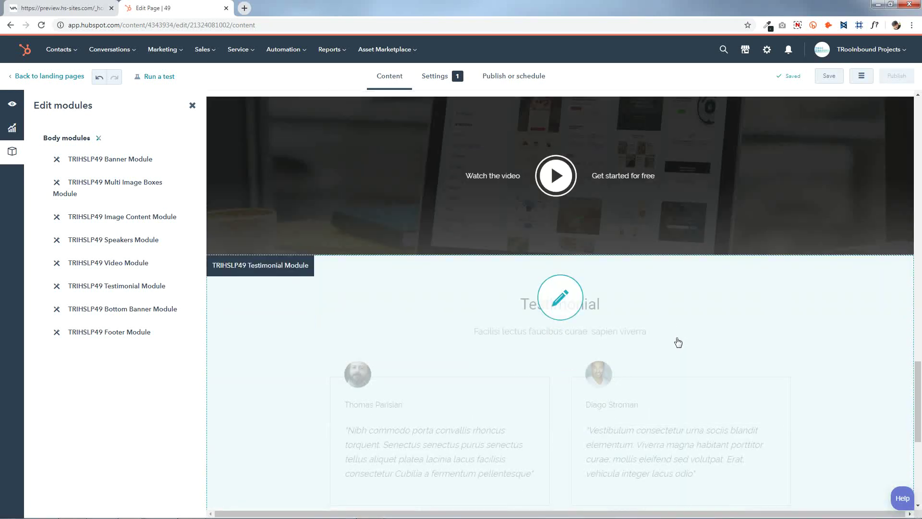
# Step: Open the Testimonial module, hide its section and save it back to the module list
pyautogui.scroll(-4, 556, 260)
pyautogui.click(557, 259)
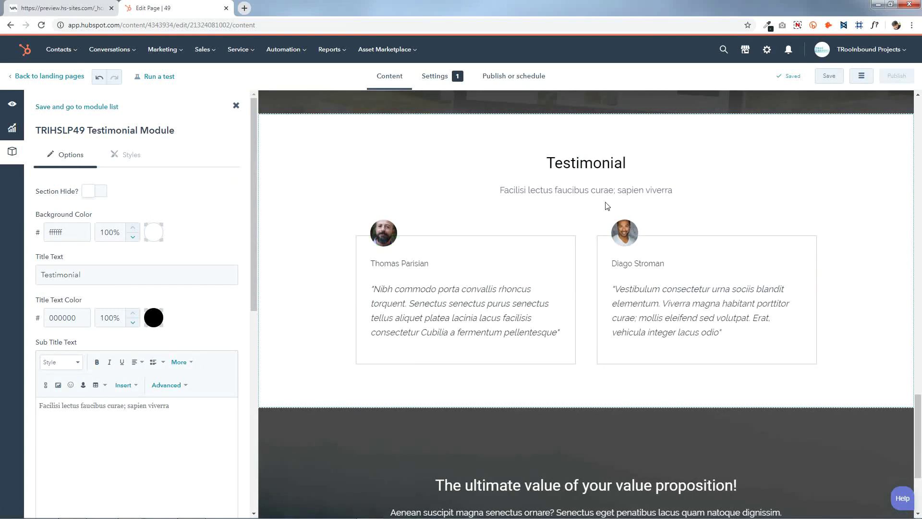
pyautogui.click(101, 193)
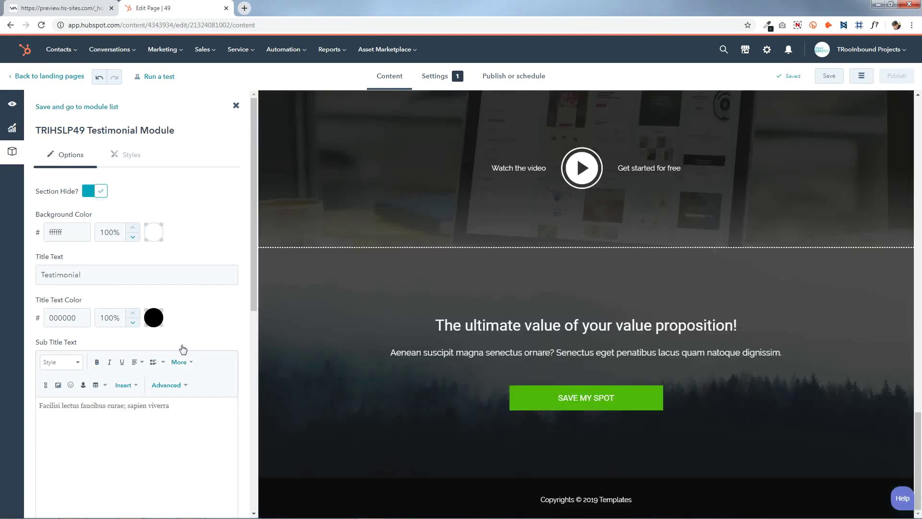
pyautogui.scroll(-8, 182, 351)
pyautogui.click(139, 480)
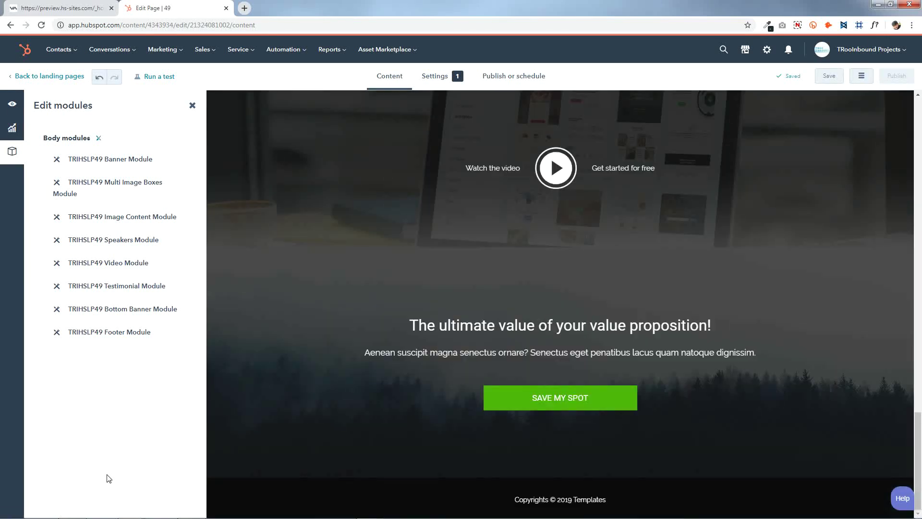
# Step: Reopen the Testimonial module from the module list, turn off its section hiding and save it
pyautogui.click(562, 247)
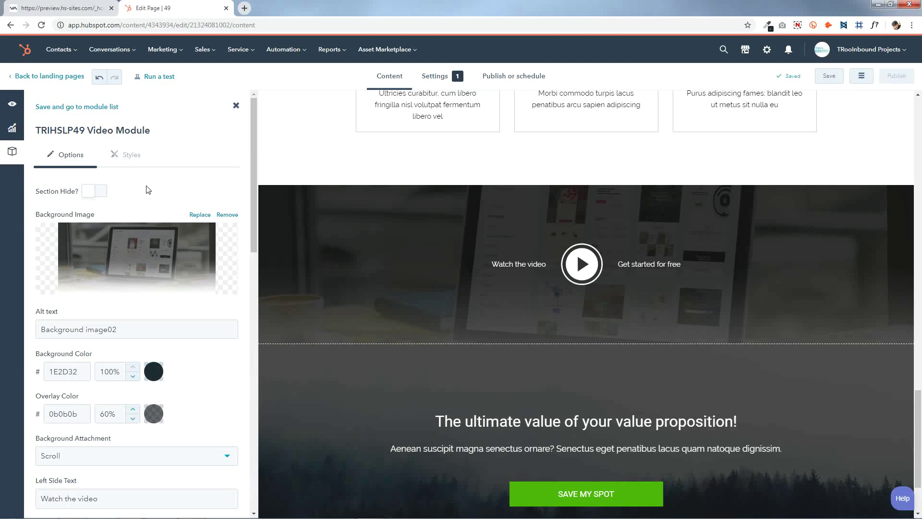
pyautogui.click(12, 151)
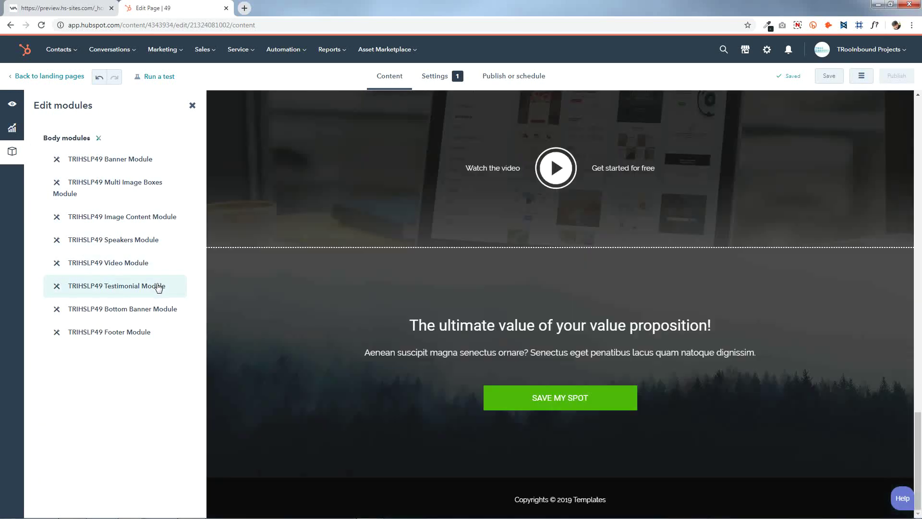
pyautogui.click(159, 287)
pyautogui.click(88, 191)
pyautogui.scroll(-10, 127, 247)
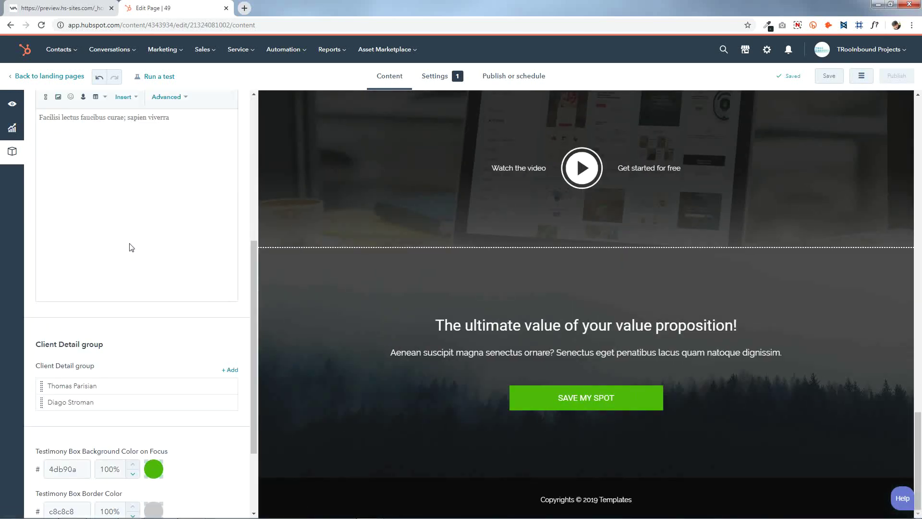
pyautogui.click(111, 475)
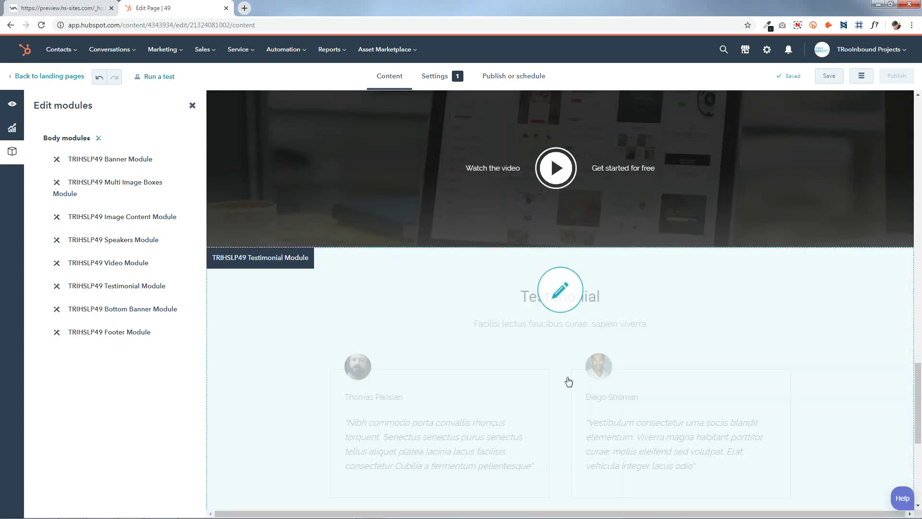
# Step: Open the Testimonial module and examine its background color, title text, title text color and subtitle text settings
pyautogui.scroll(-1, 568, 381)
pyautogui.click(554, 354)
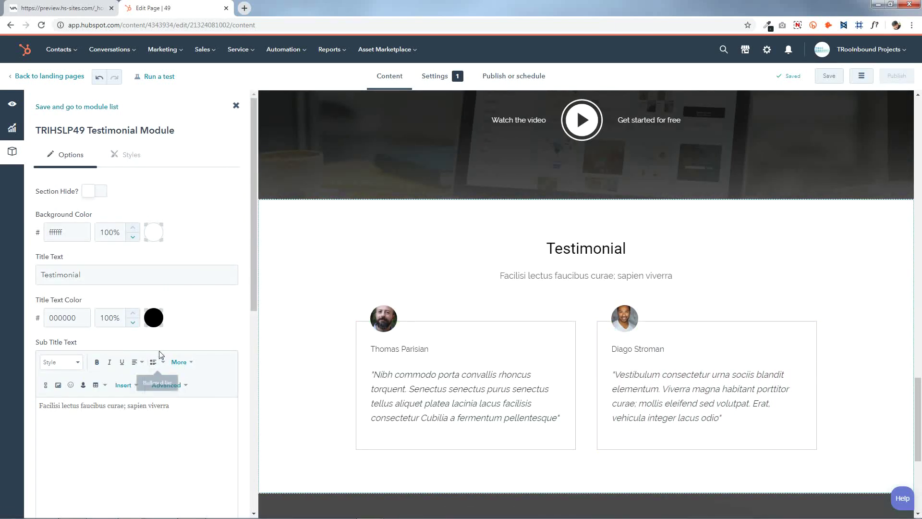
pyautogui.scroll(-2, 168, 345)
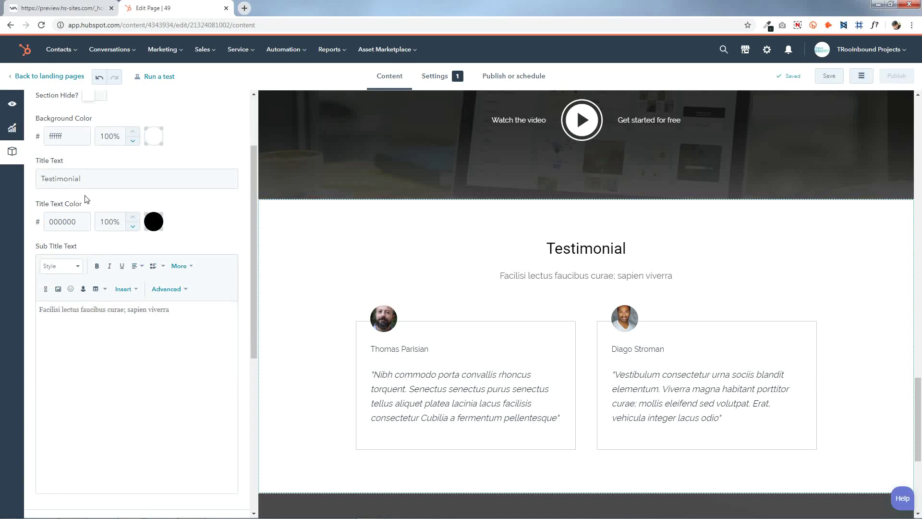
pyautogui.doubleClick(114, 174)
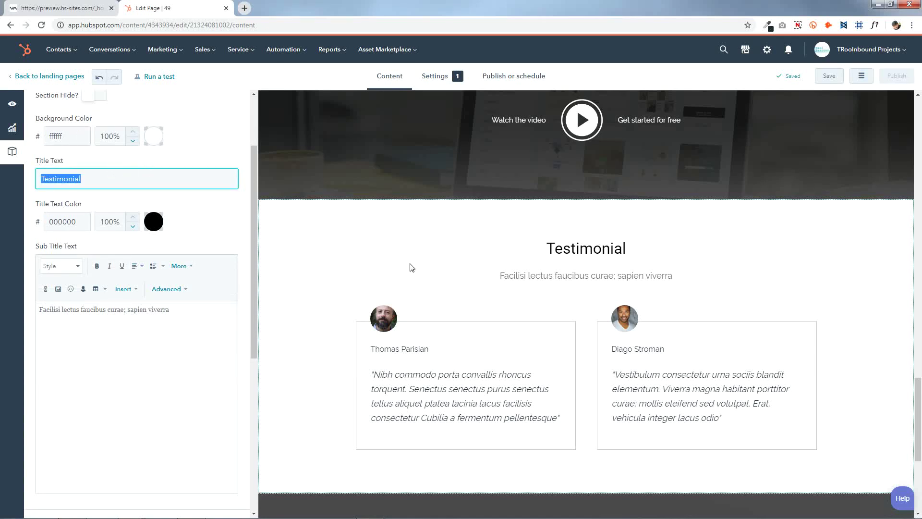
pyautogui.click(160, 137)
pyautogui.click(161, 132)
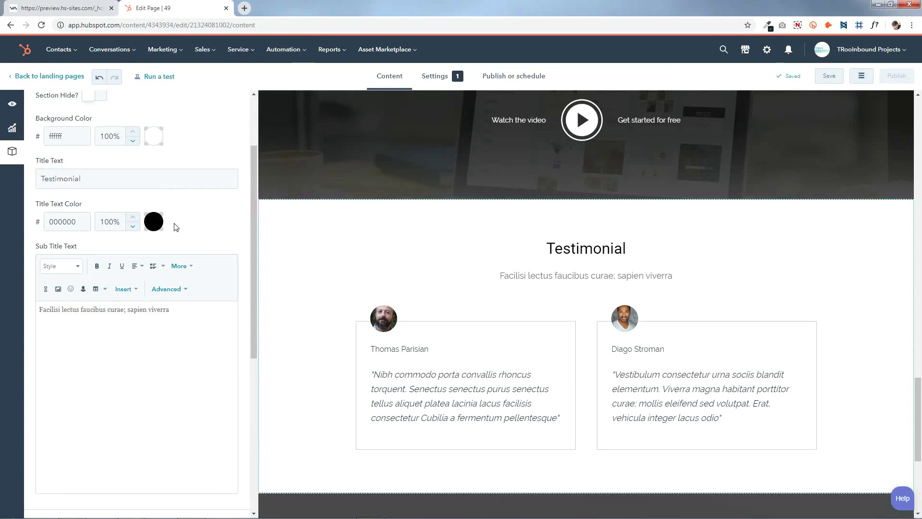
pyautogui.click(158, 224)
pyautogui.click(206, 330)
pyautogui.tripleClick(128, 309)
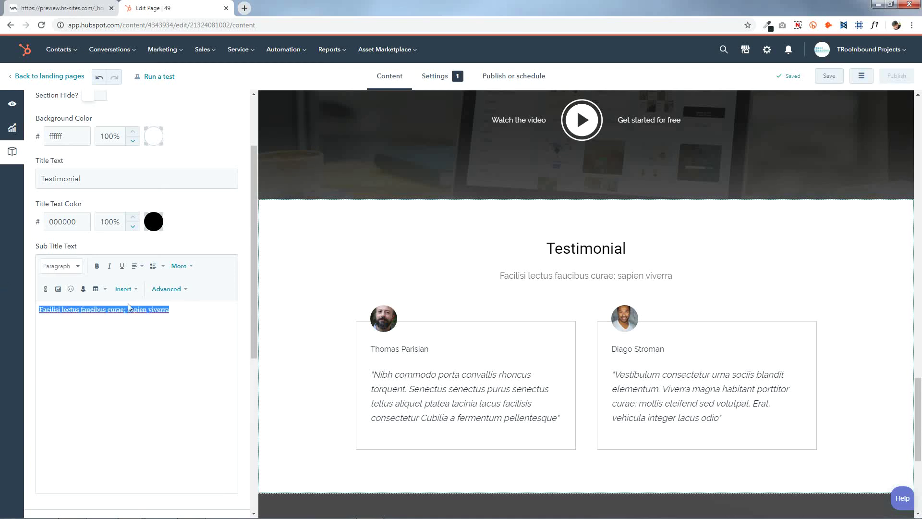
pyautogui.click(89, 345)
pyautogui.scroll(-6, 116, 308)
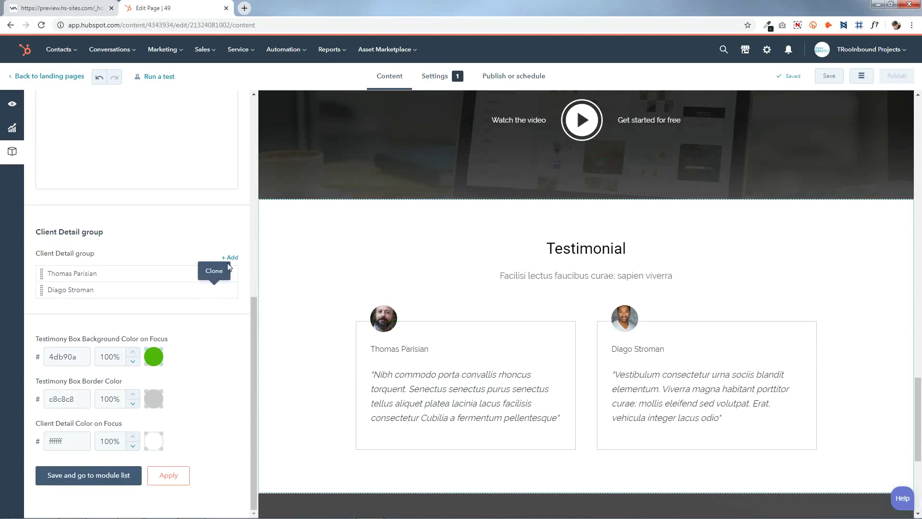
# Step: Add two more client entries to the Testimonial module's Client Detail group, keeping their default content
pyautogui.click(218, 258)
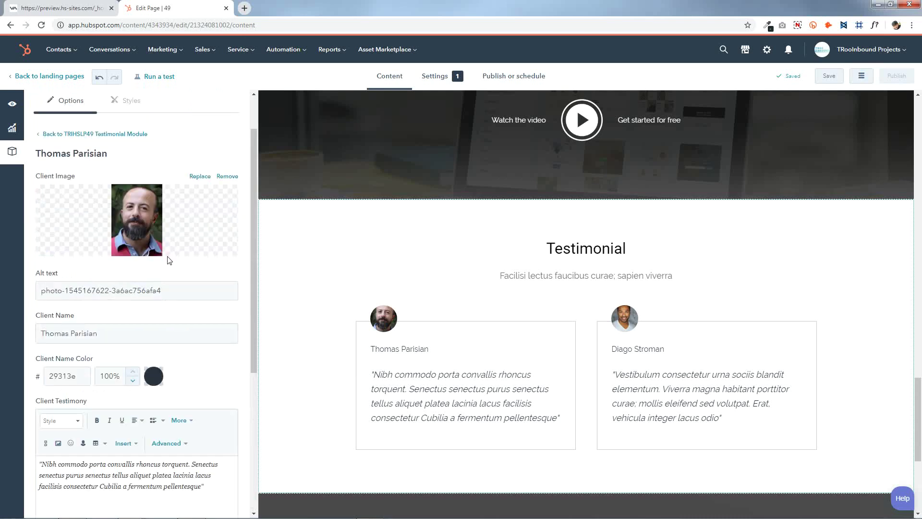
pyautogui.click(100, 134)
pyautogui.scroll(-10, 144, 308)
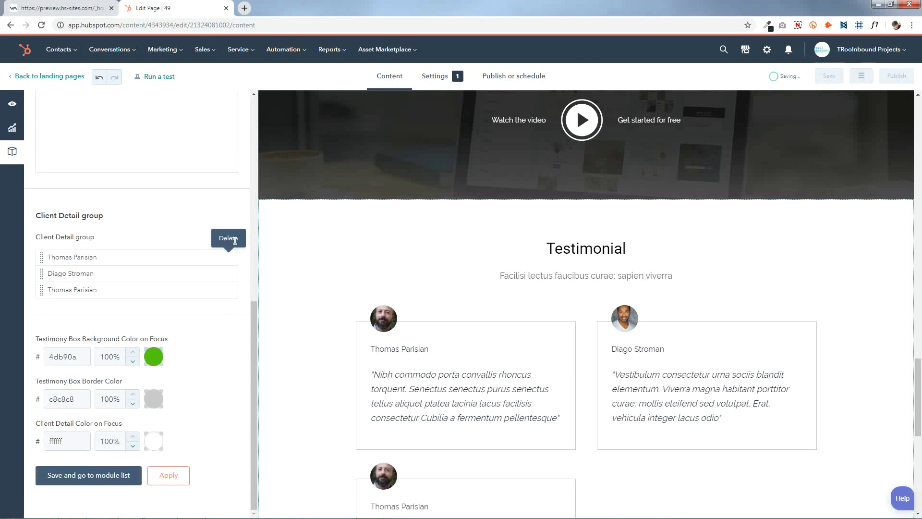
pyautogui.click(226, 257)
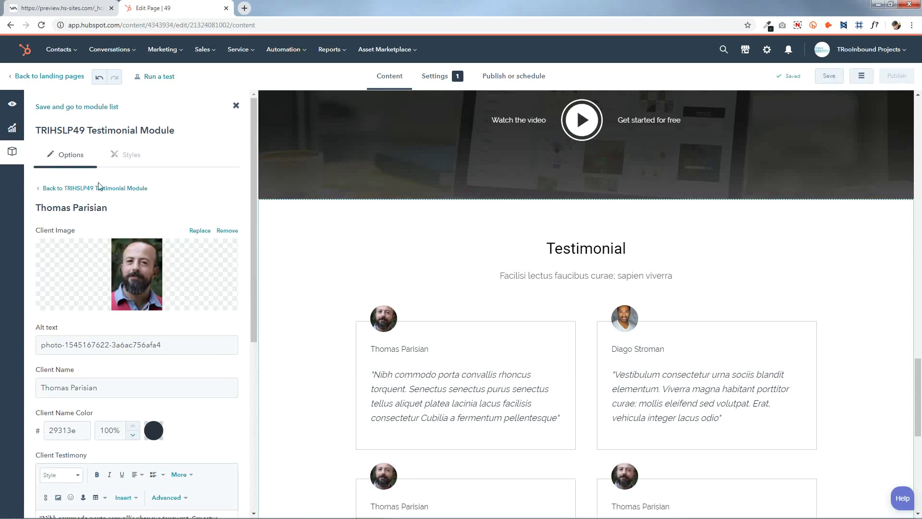
pyautogui.click(98, 187)
pyautogui.scroll(-10, 142, 329)
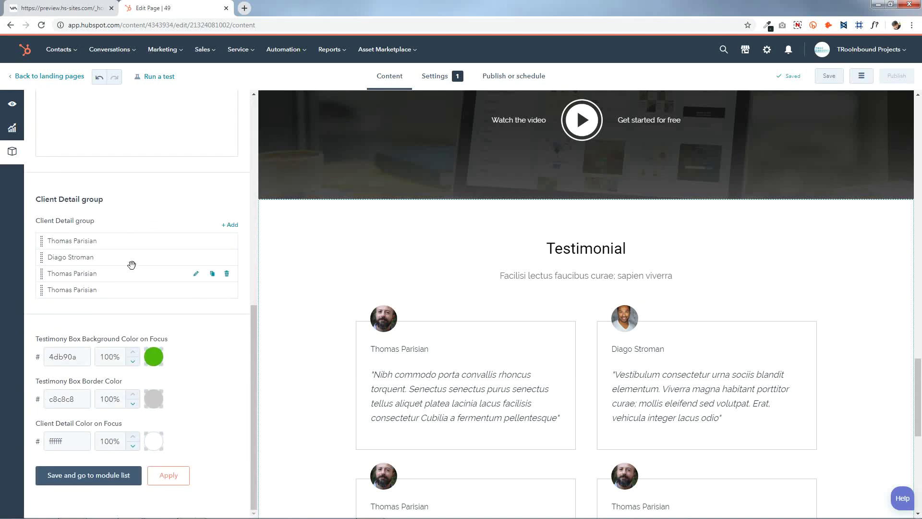
# Step: Review the testimonial boxes on the page, apply and save the Testimonial module, and reopen its options
pyautogui.scroll(-5, 743, 286)
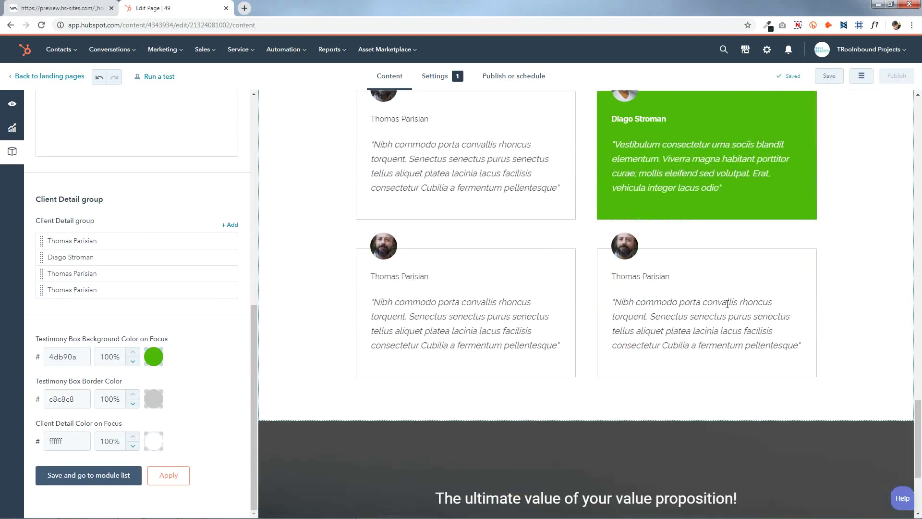
pyautogui.scroll(1, 727, 303)
pyautogui.scroll(2, 727, 303)
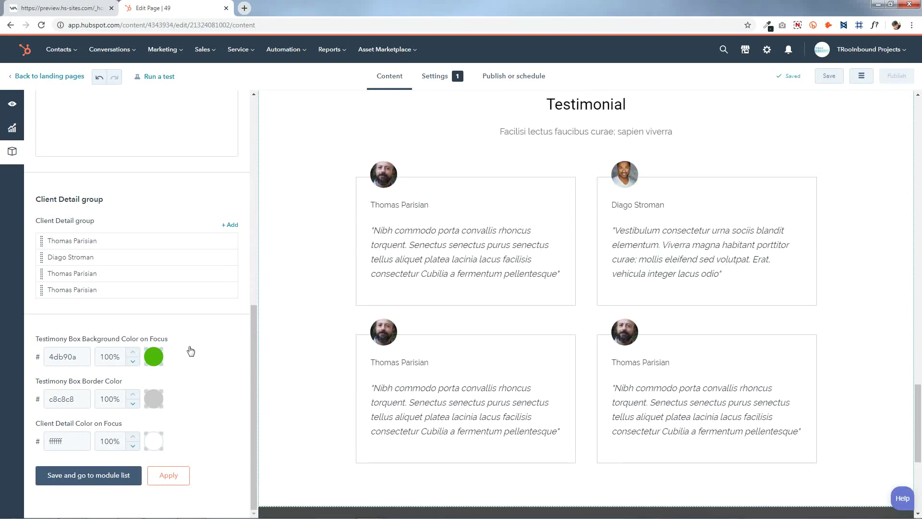
pyautogui.click(174, 480)
pyautogui.click(109, 474)
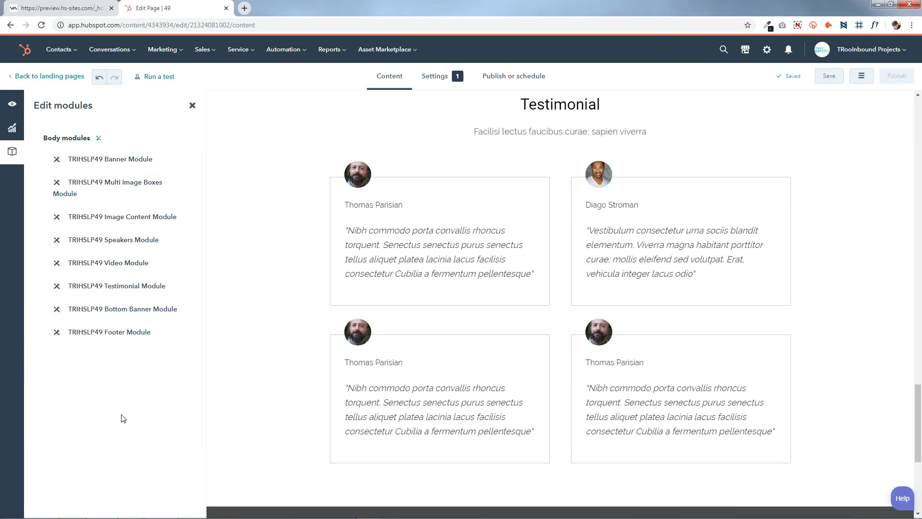
pyautogui.click(550, 298)
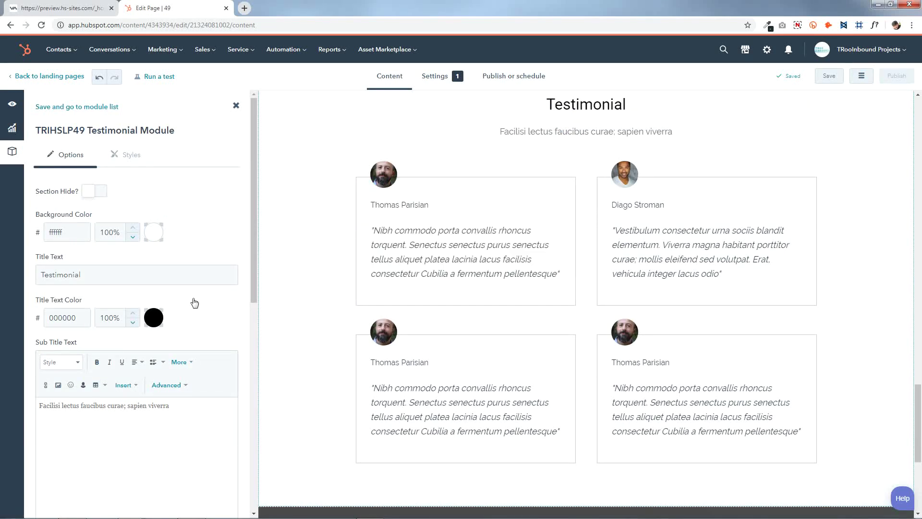
# Step: Open the first client entry in the Client Detail group, view its image and name fields, and return to the Testimonial module options
pyautogui.scroll(-10, 194, 303)
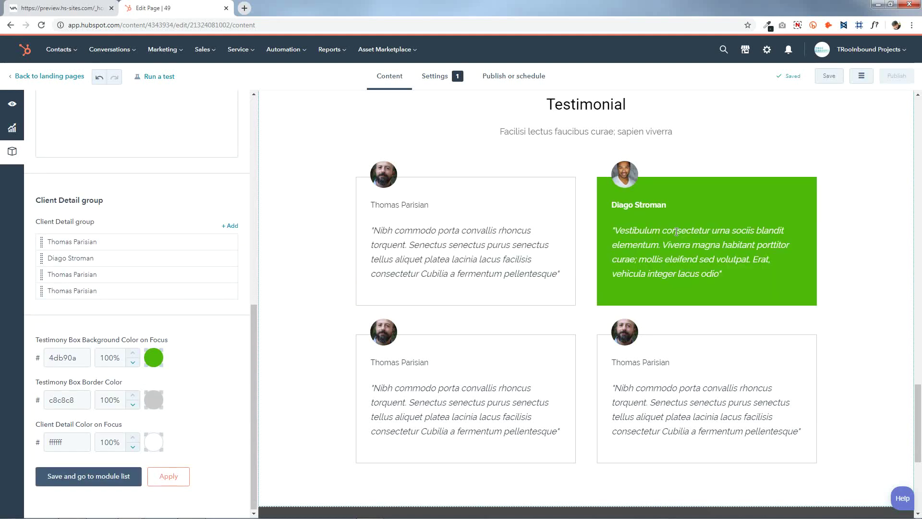
pyautogui.moveTo(198, 245)
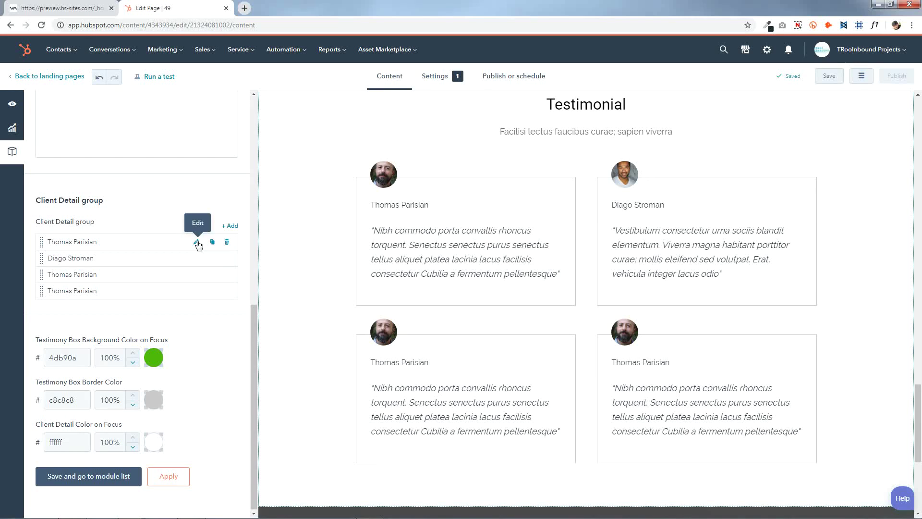
pyautogui.click(197, 243)
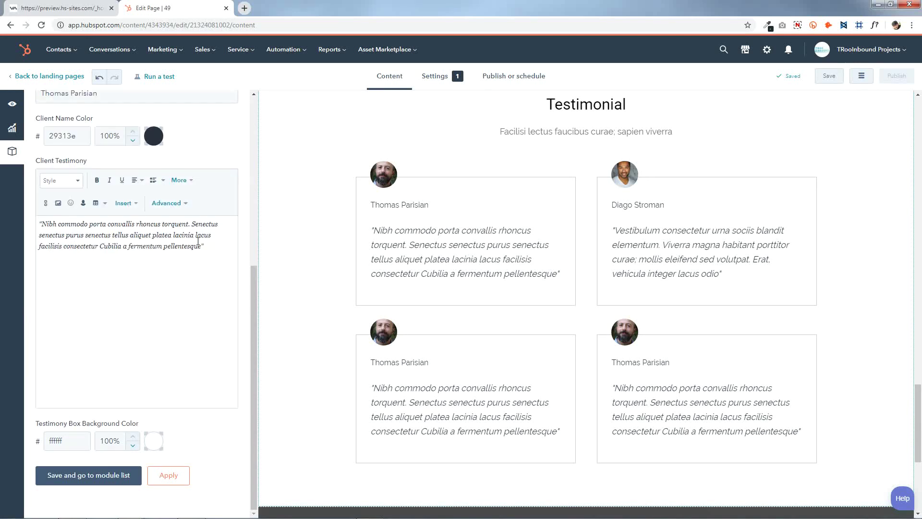
pyautogui.scroll(6, 197, 249)
pyautogui.click(129, 192)
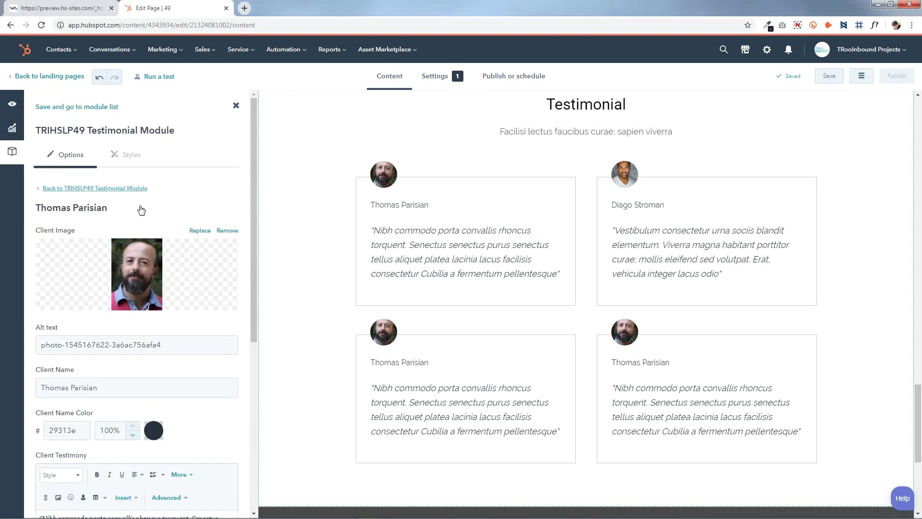
# Step: Delete the last two client entries from the Client Detail group and save the Testimonial module
pyautogui.scroll(-3, 185, 299)
pyautogui.click(227, 292)
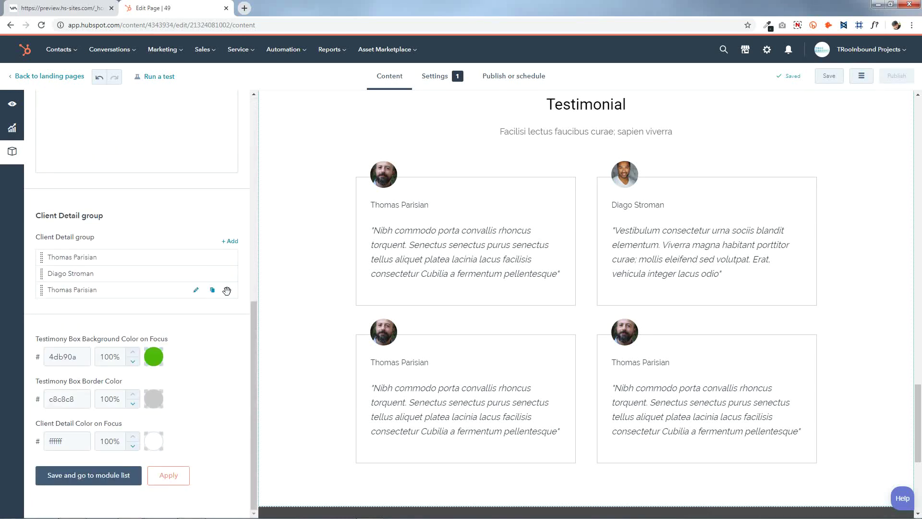
pyautogui.click(227, 292)
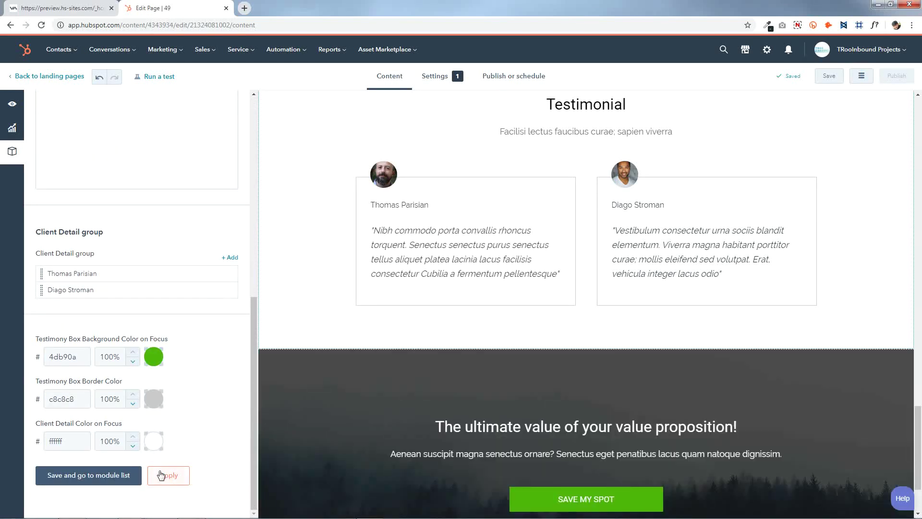
pyautogui.click(110, 477)
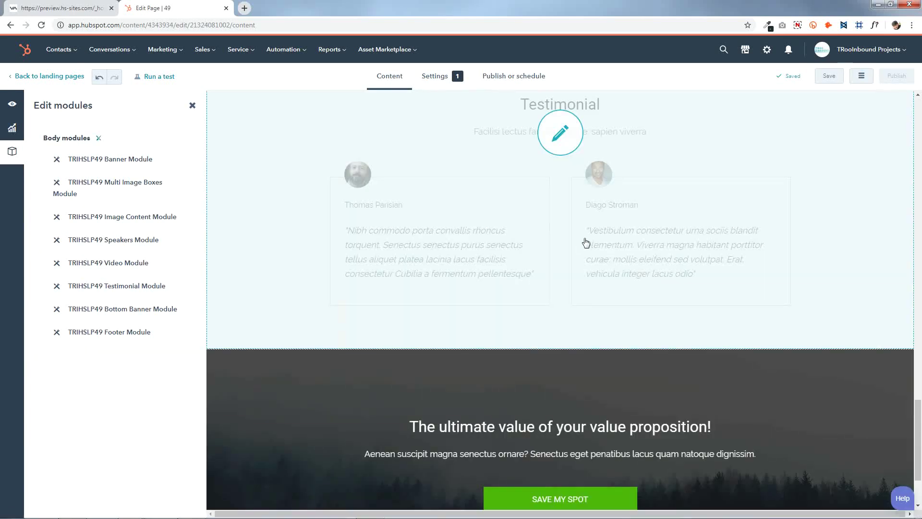
# Step: Reopen the Testimonial module and duplicate the first client entry twice in the Client Detail group
pyautogui.click(572, 247)
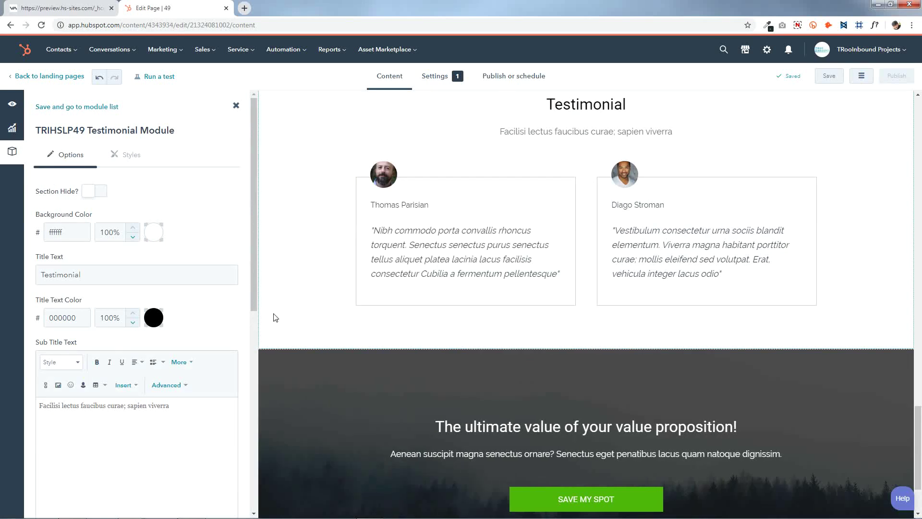
pyautogui.scroll(-10, 182, 333)
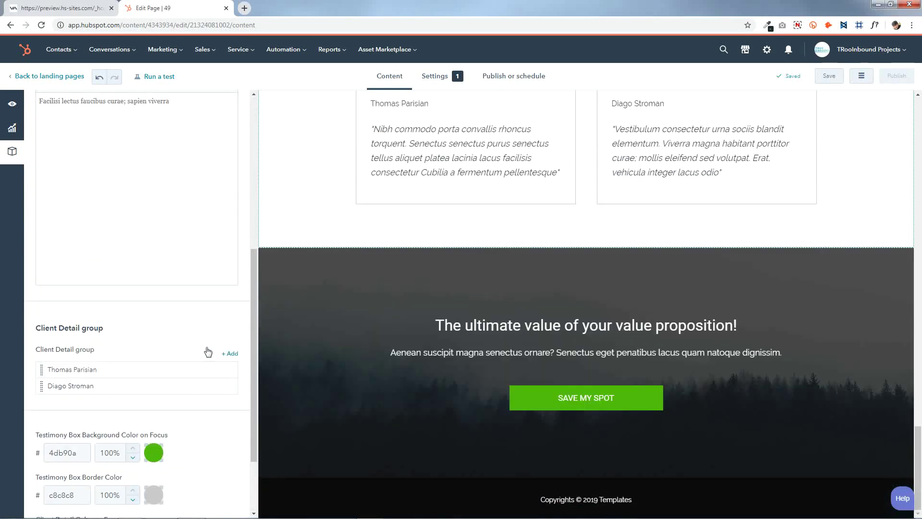
pyautogui.click(213, 371)
pyautogui.click(213, 371)
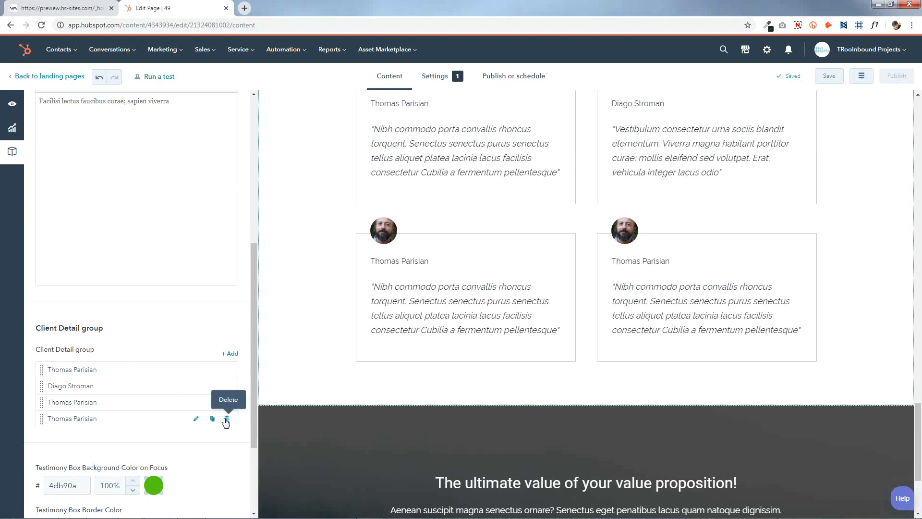
# Step: Replace the last copied client entry with a duplicate of the second client entry and save the module
pyautogui.click(226, 419)
pyautogui.click(212, 386)
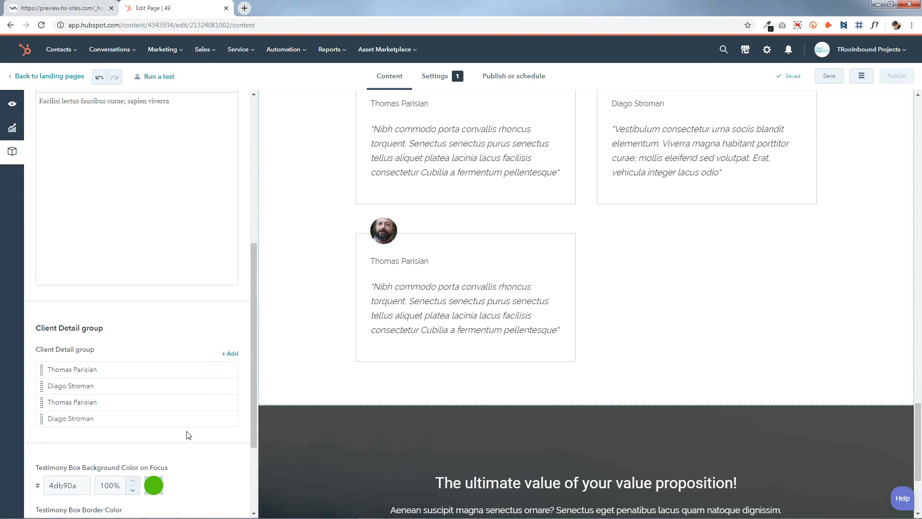
pyautogui.scroll(-3, 185, 435)
pyautogui.click(171, 474)
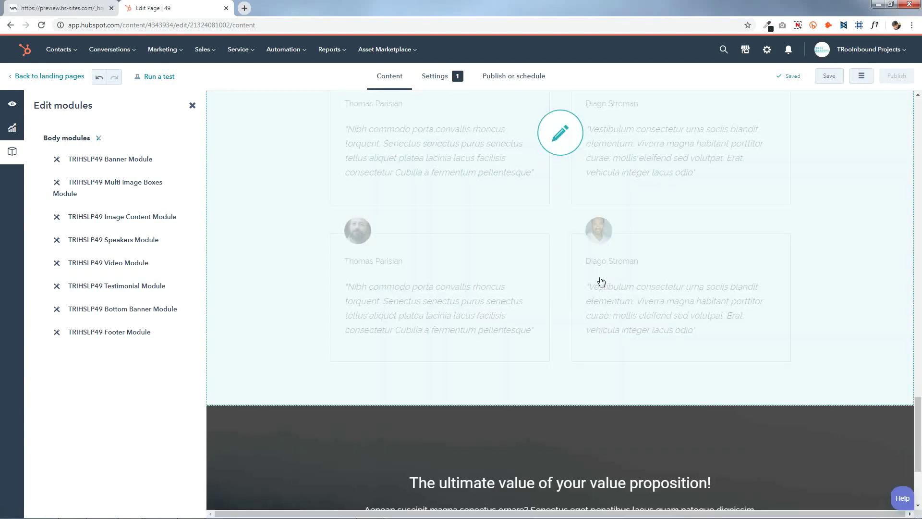
# Step: Reopen the Testimonial module, delete the two duplicated client entries and save the module
pyautogui.click(600, 282)
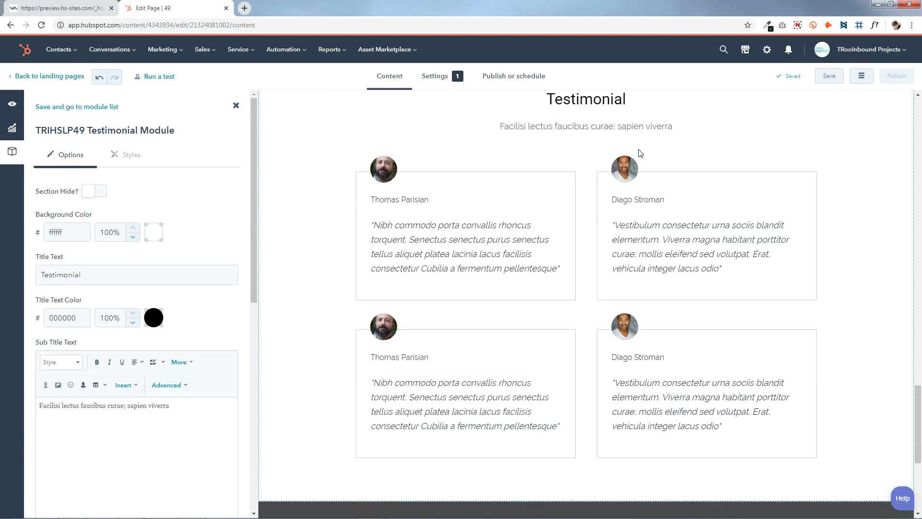
pyautogui.scroll(-9, 218, 396)
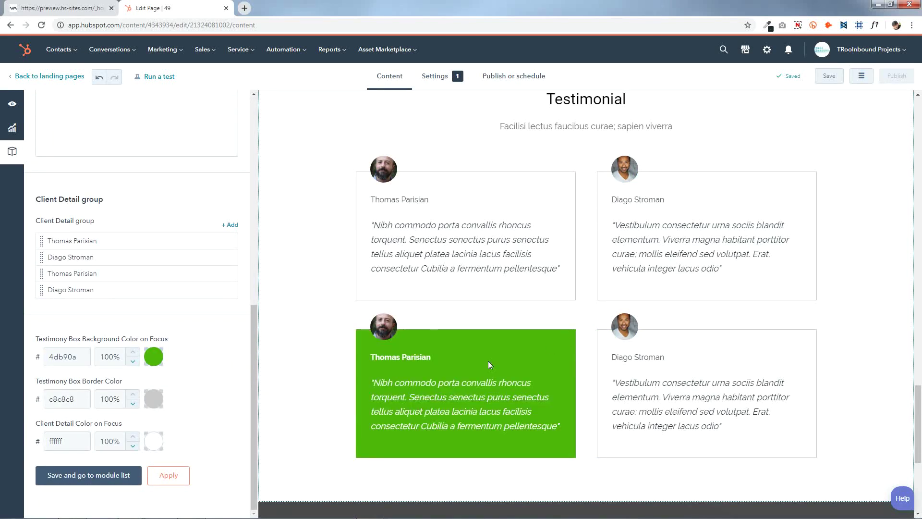
pyautogui.click(226, 291)
pyautogui.click(226, 290)
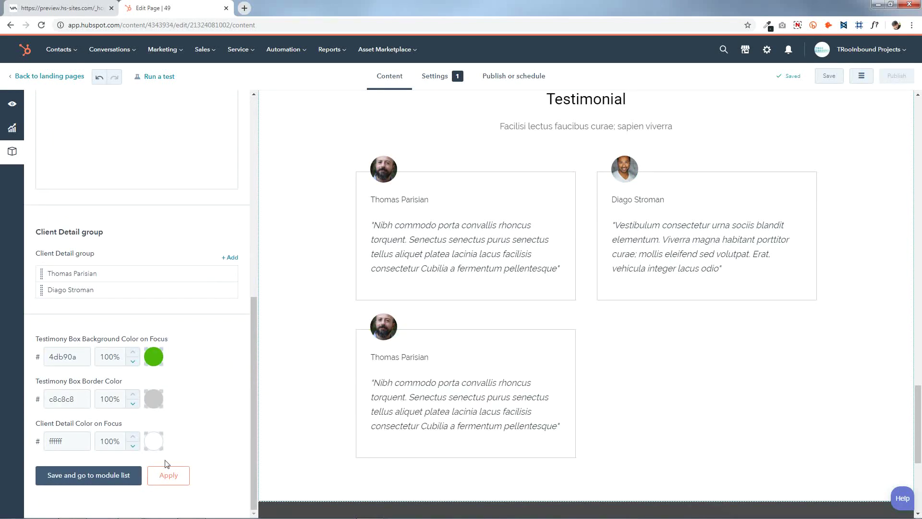
pyautogui.click(122, 474)
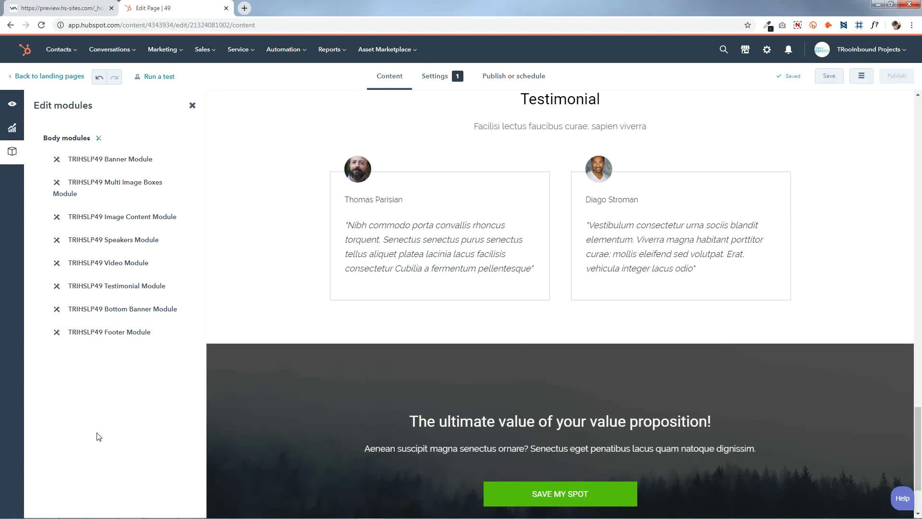
# Step: Reopen the Testimonial module and replace the first client entry's image with Client image 01
pyautogui.click(534, 230)
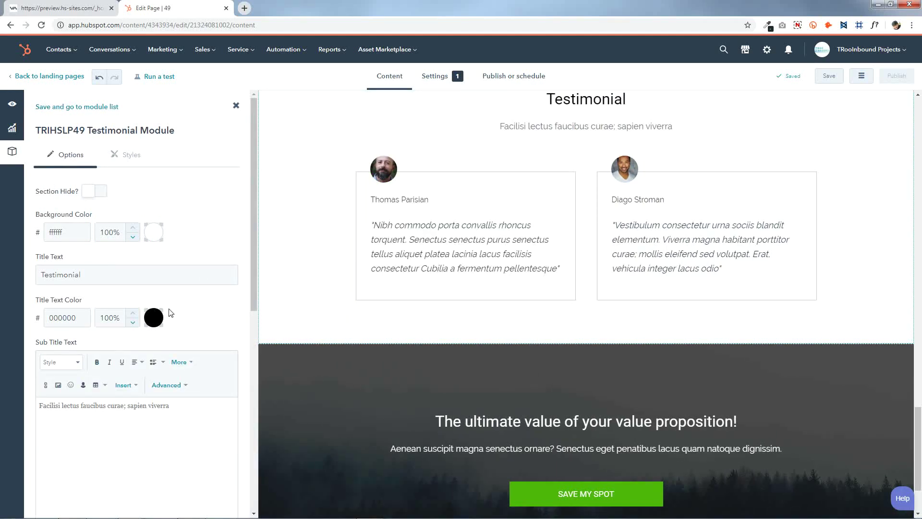
pyautogui.scroll(-10, 178, 312)
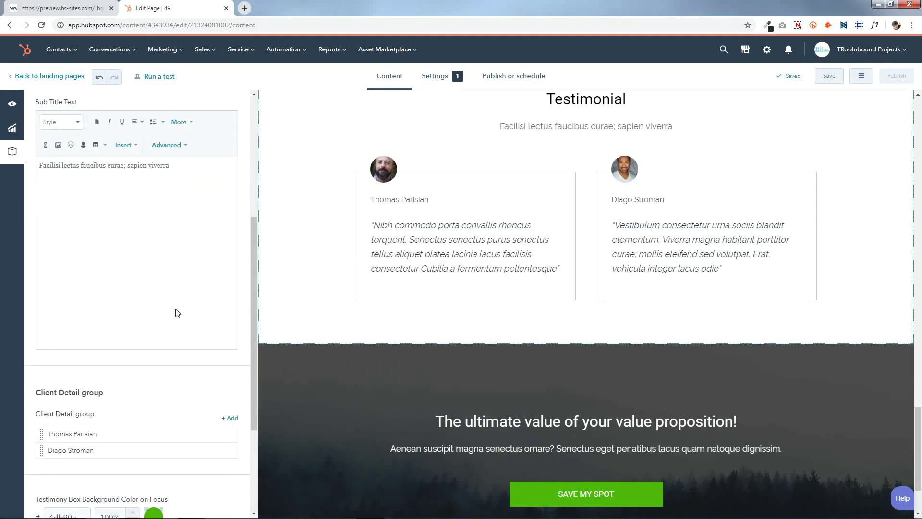
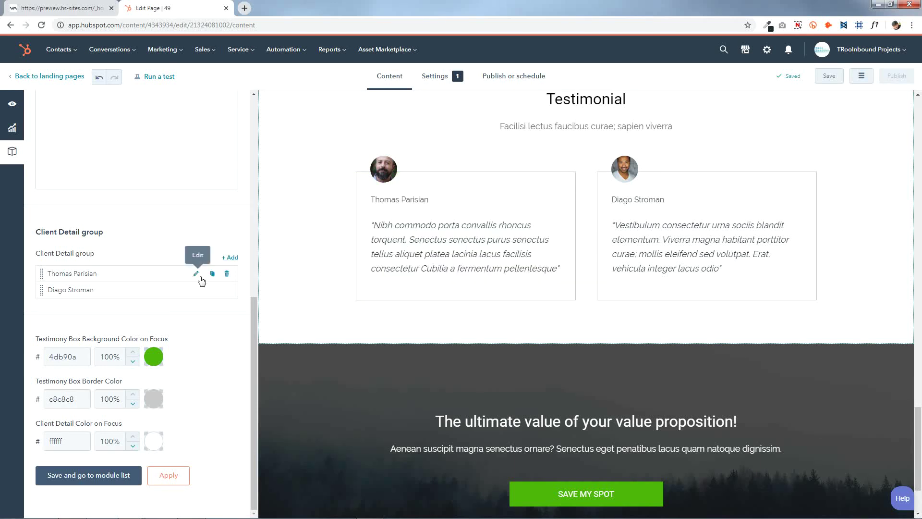
pyautogui.click(196, 274)
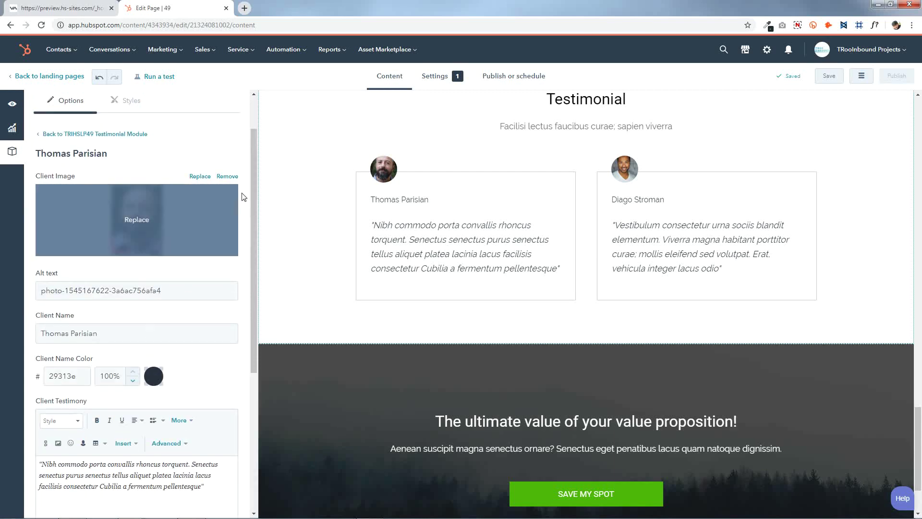
pyautogui.click(148, 212)
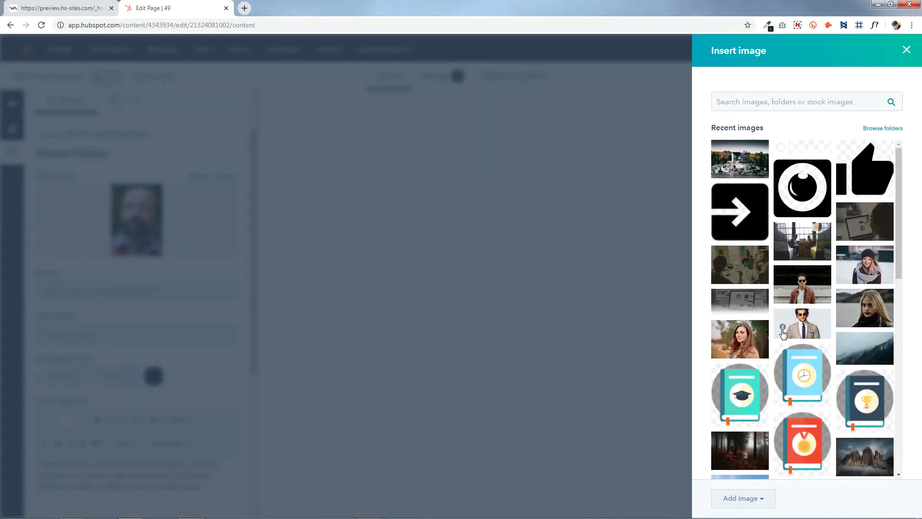
pyautogui.click(809, 322)
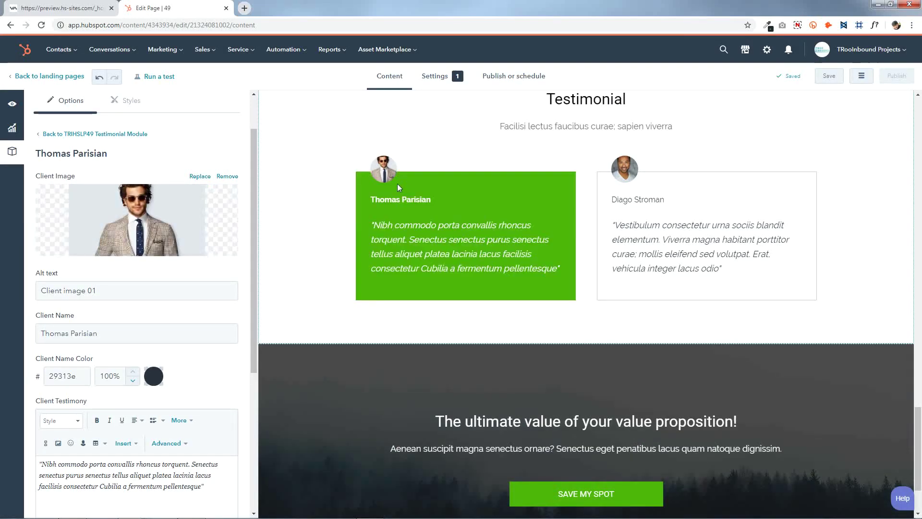
# Step: Examine the first client entry's name, name color and testimony text fields
pyautogui.scroll(-2, 163, 240)
pyautogui.moveTo(173, 238); pyautogui.dragTo(4, 240)
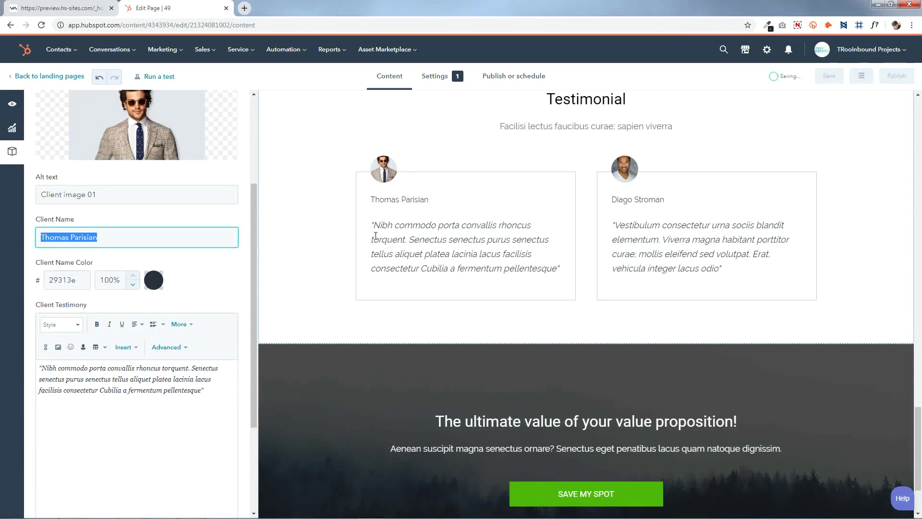
pyautogui.click(96, 265)
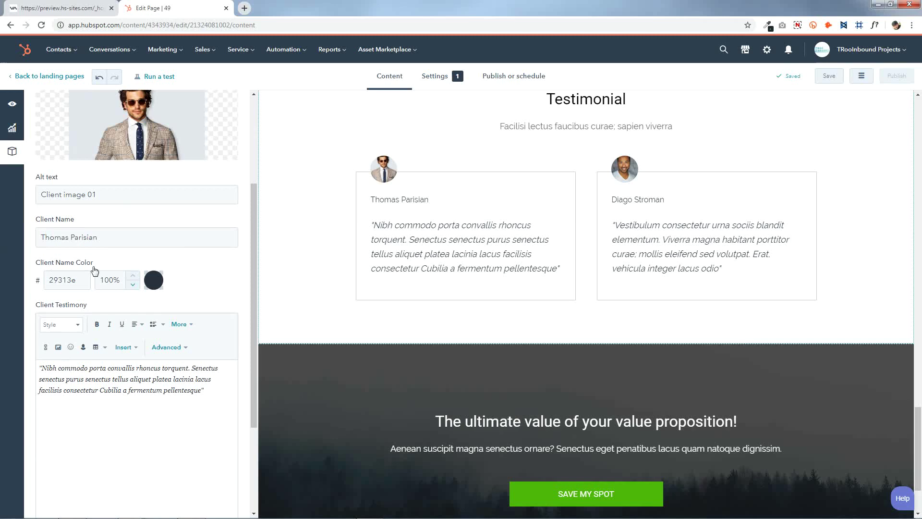
pyautogui.click(153, 282)
pyautogui.scroll(-3, 154, 285)
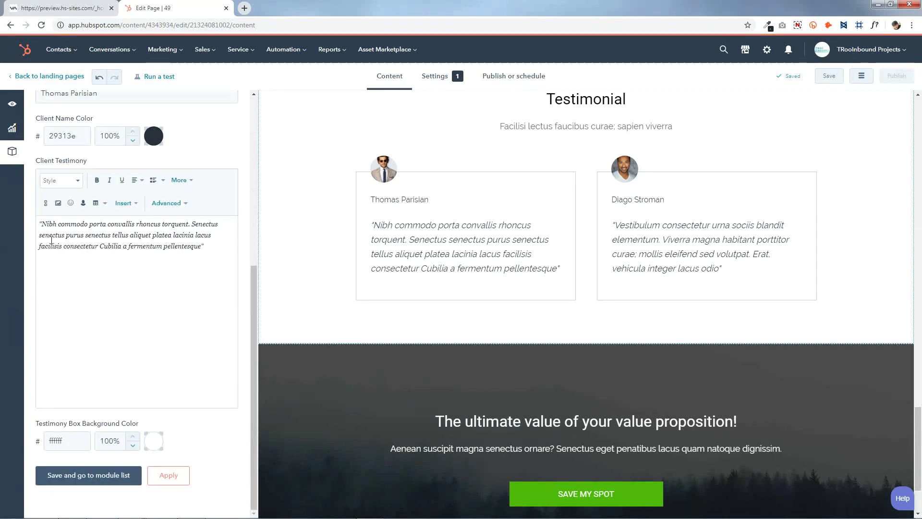
pyautogui.moveTo(41, 224); pyautogui.dragTo(207, 264)
pyautogui.click(182, 280)
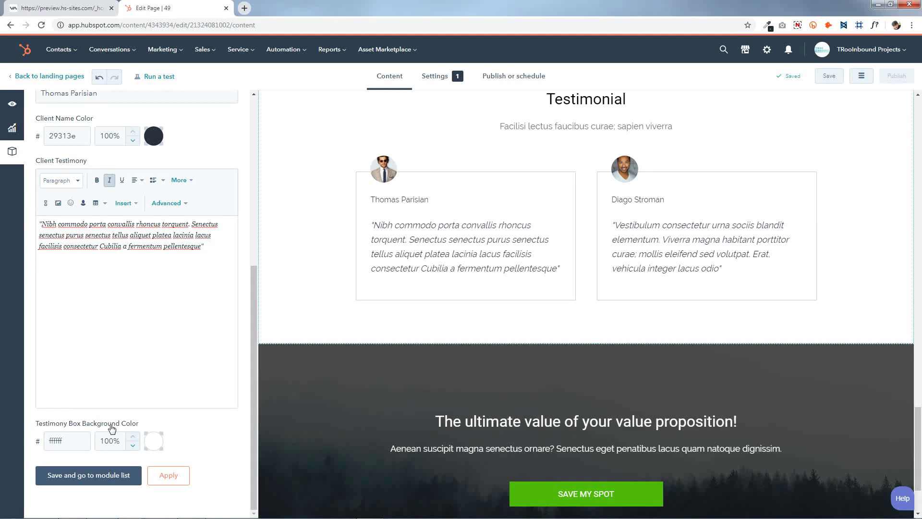
# Step: View the color choices for the first client's testimony box background, keep its color, and save the Testimonial module
pyautogui.click(154, 440)
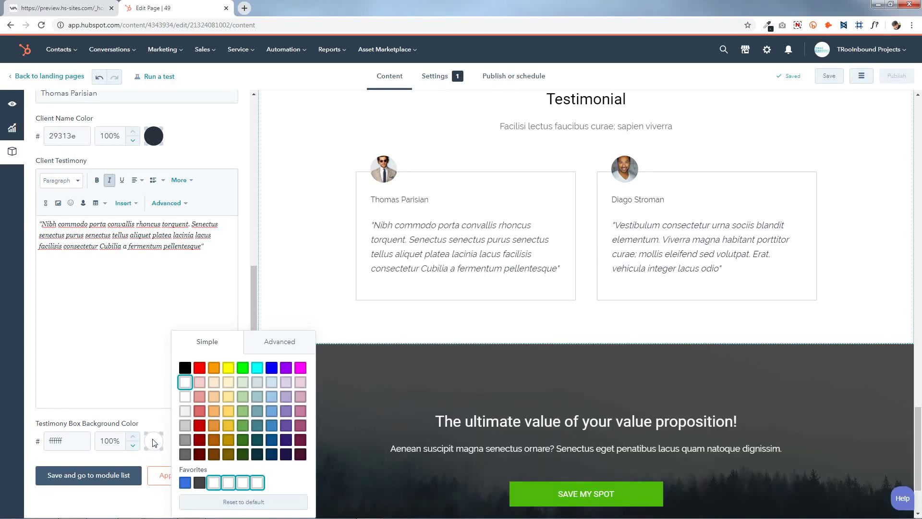
pyautogui.click(169, 475)
pyautogui.click(127, 475)
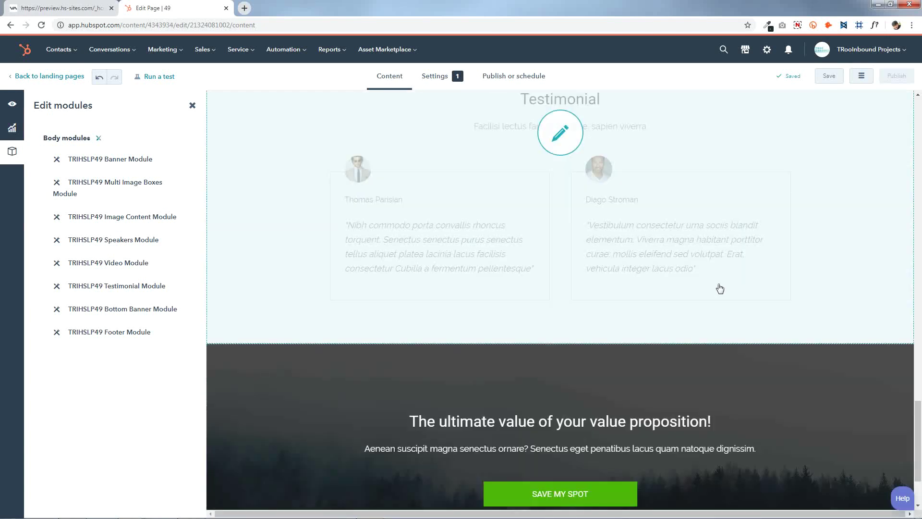
# Step: Reopen the Testimonial module and replace the second client entry's image with Client image 02
pyautogui.click(588, 265)
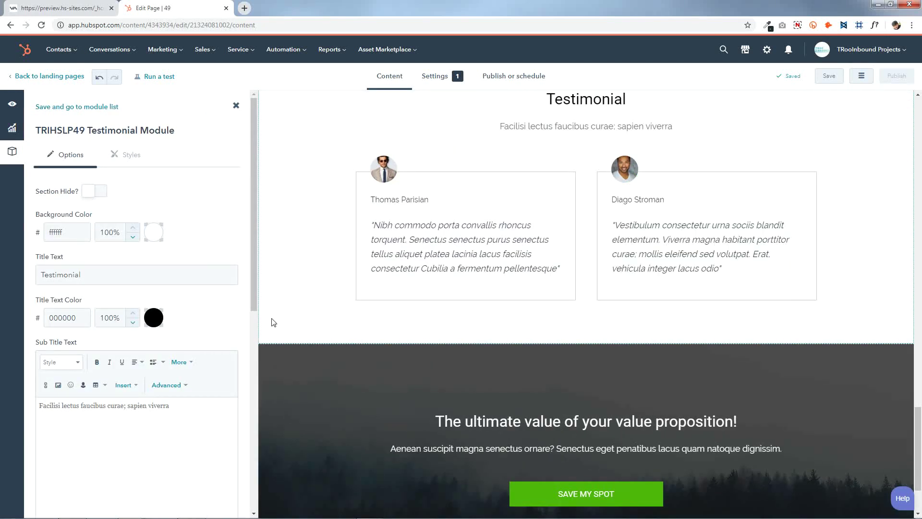
pyautogui.scroll(-9, 165, 322)
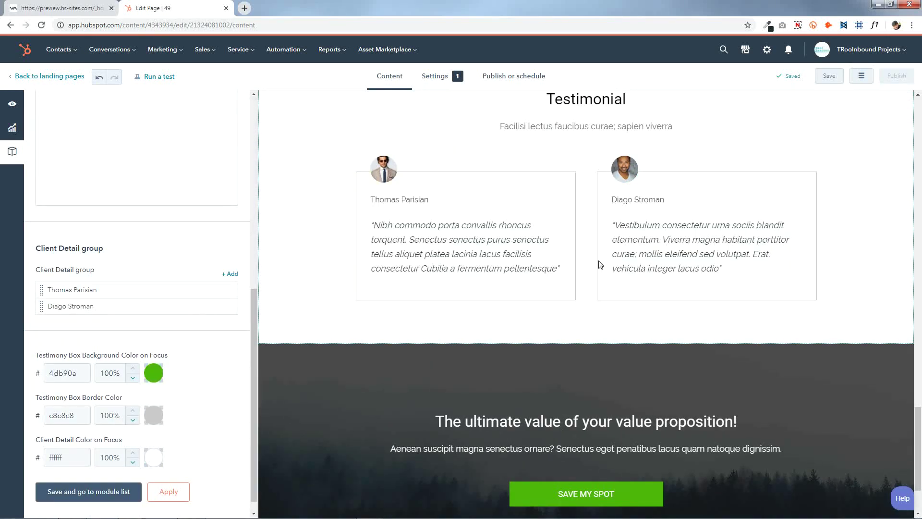
pyautogui.click(197, 308)
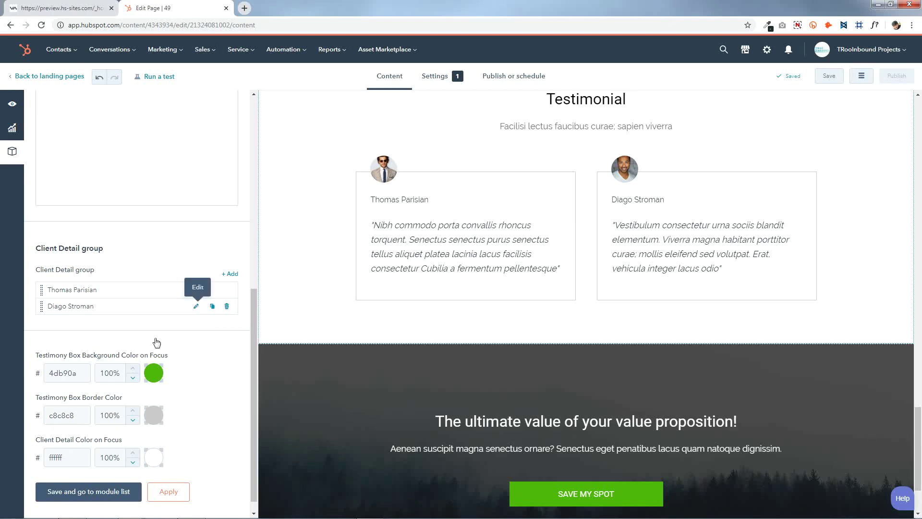
pyautogui.click(139, 306)
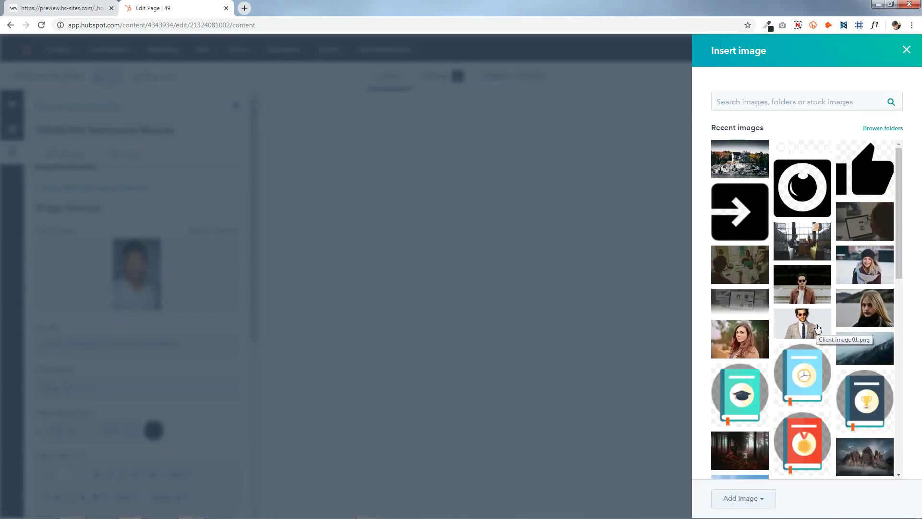
pyautogui.click(742, 337)
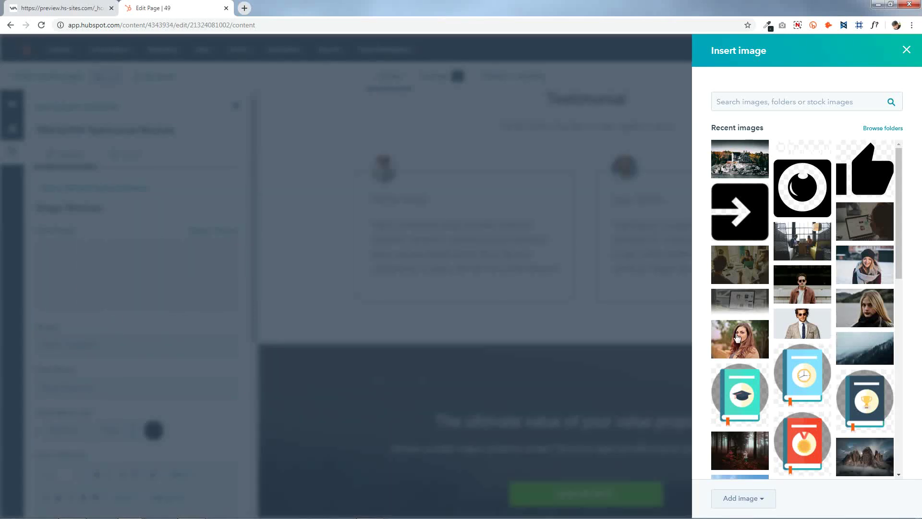
# Step: Examine the second client entry's name, name color and testimony text fields
pyautogui.click(134, 384)
pyautogui.tripleClick(134, 385)
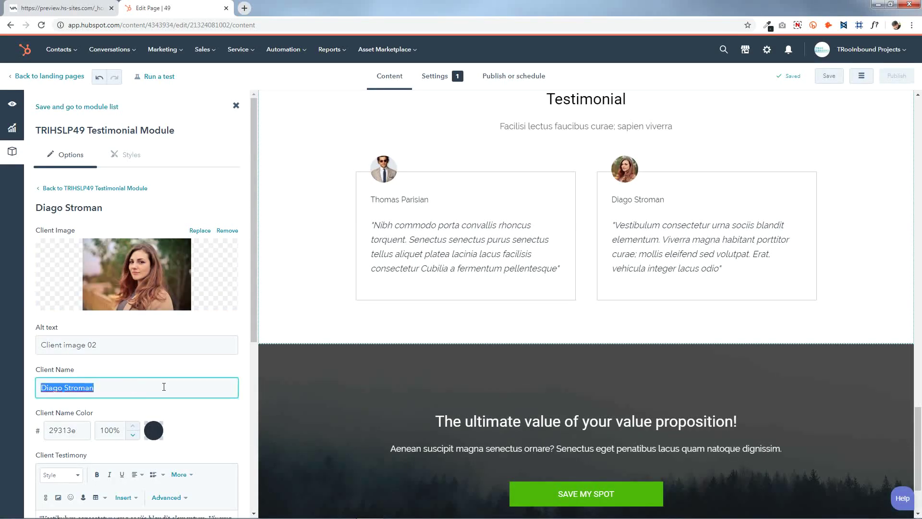
pyautogui.click(160, 387)
pyautogui.scroll(-4, 160, 387)
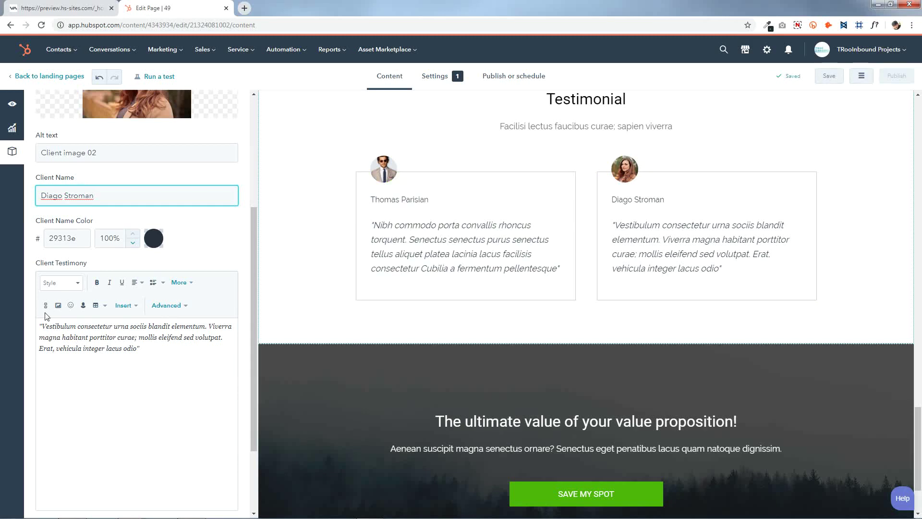
pyautogui.click(154, 238)
pyautogui.click(72, 326)
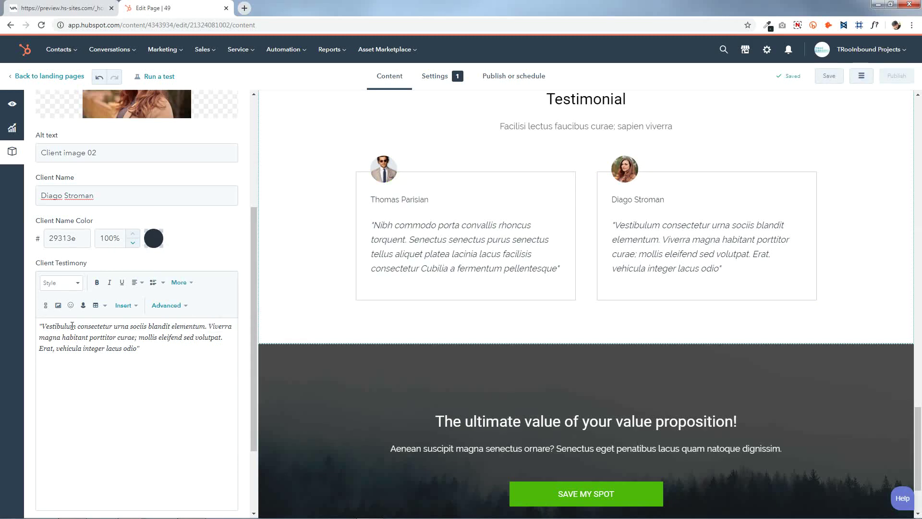
pyautogui.moveTo(40, 327); pyautogui.dragTo(246, 375)
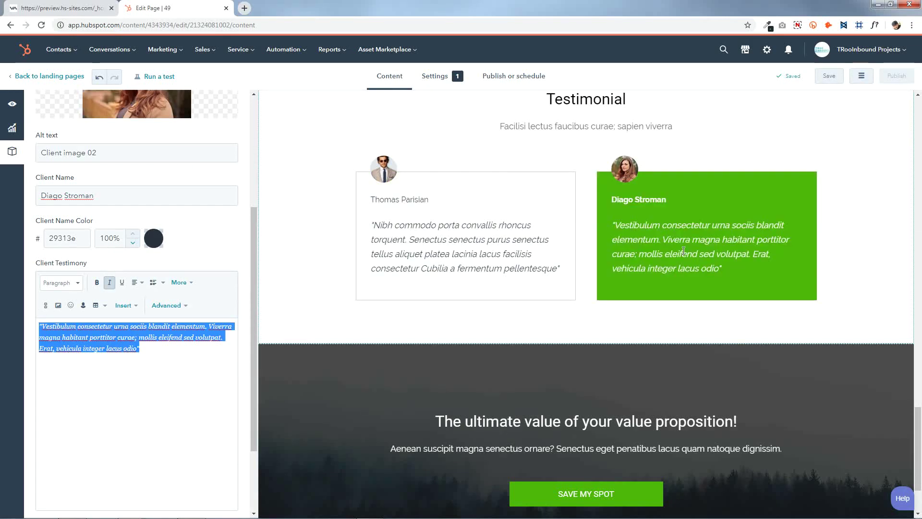
pyautogui.click(216, 390)
# Step: View the color choices for the second client's testimony box background, keep its color, and save the Testimonial module
pyautogui.scroll(-2, 216, 390)
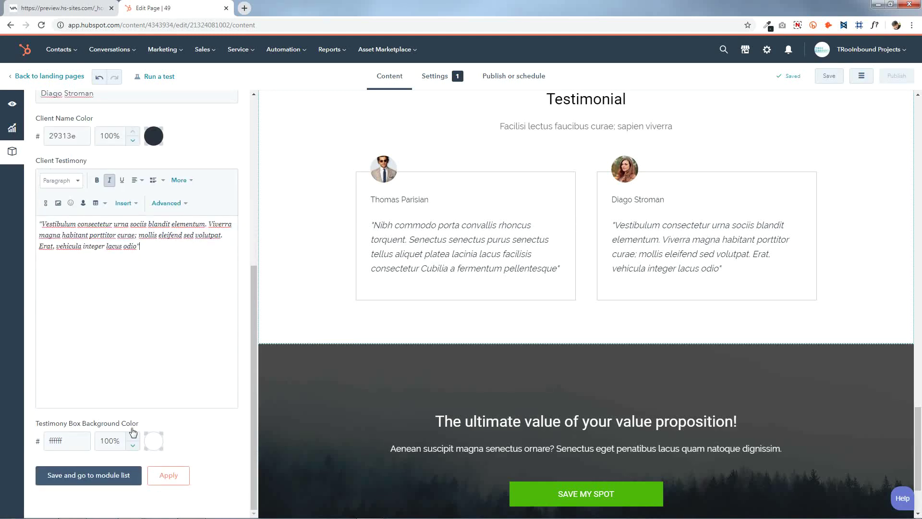
pyautogui.click(154, 441)
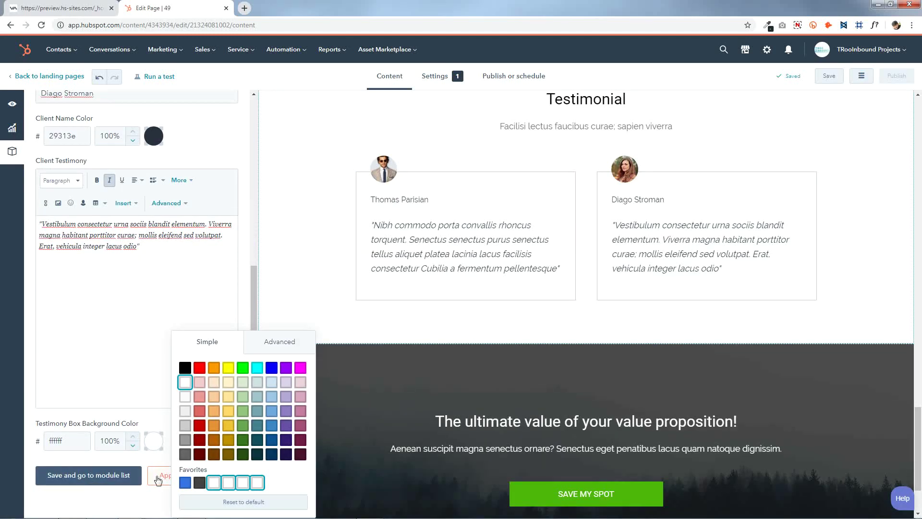
pyautogui.click(160, 479)
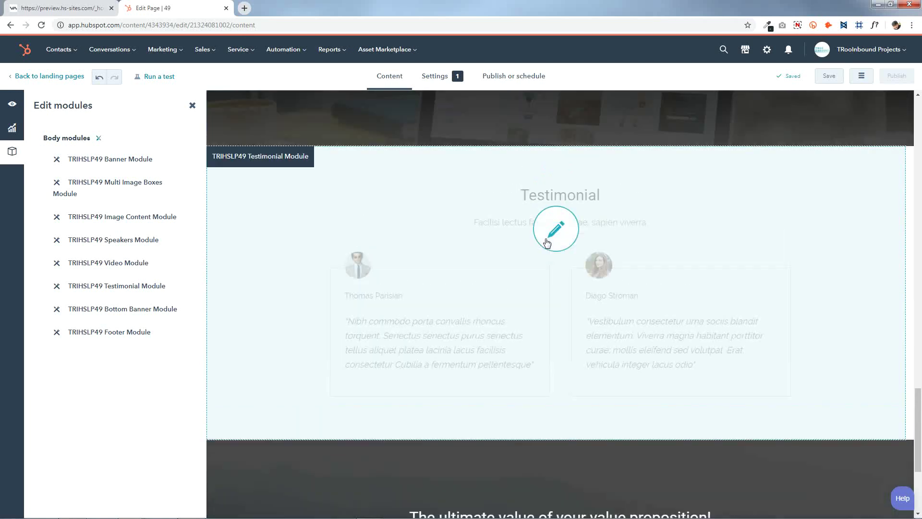
# Step: Reopen the Testimonial module, select the Testimony Box Background Color on Focus value, and switch to the LP - 49.txt notes in Notepad
pyautogui.click(550, 233)
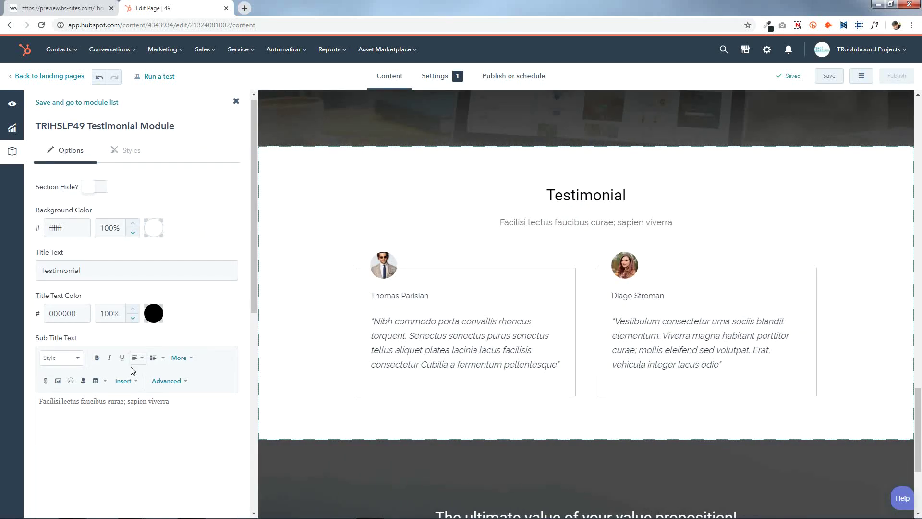
pyautogui.scroll(-10, 132, 370)
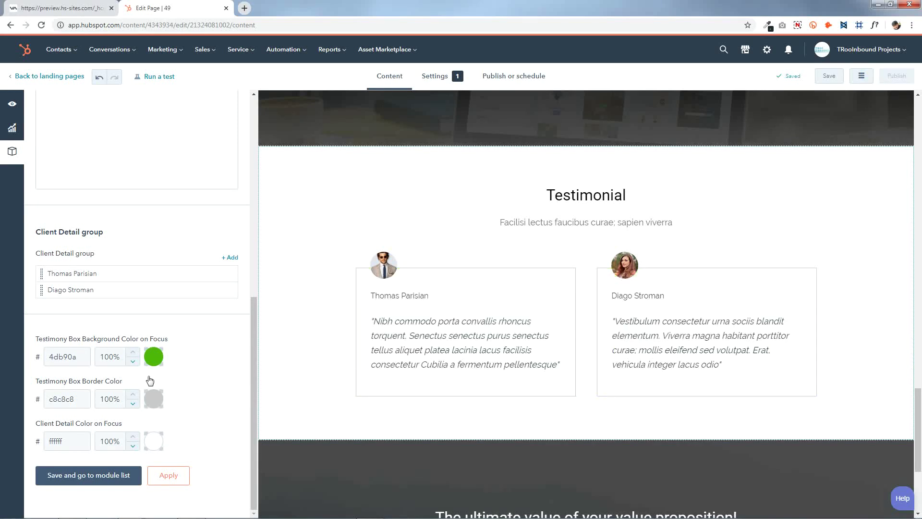
pyautogui.doubleClick(81, 354)
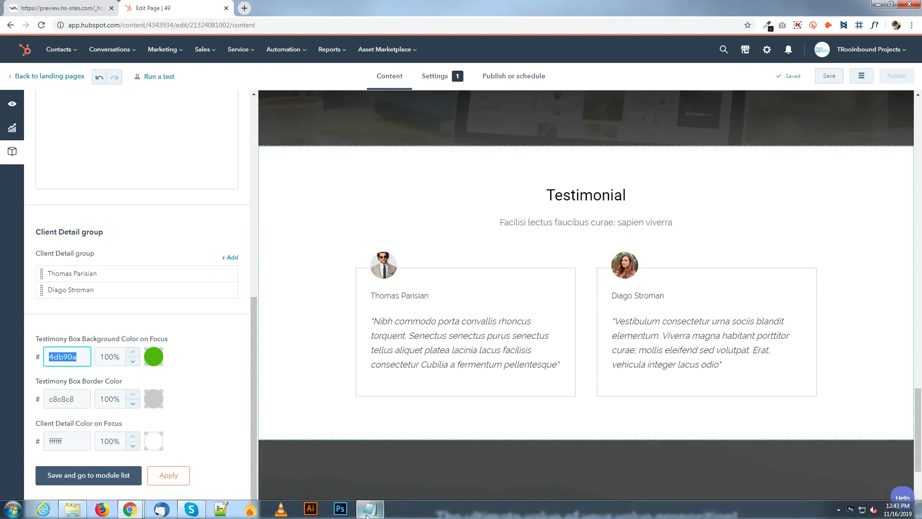
pyautogui.click(370, 510)
pyautogui.hscroll(1, 685, 300)
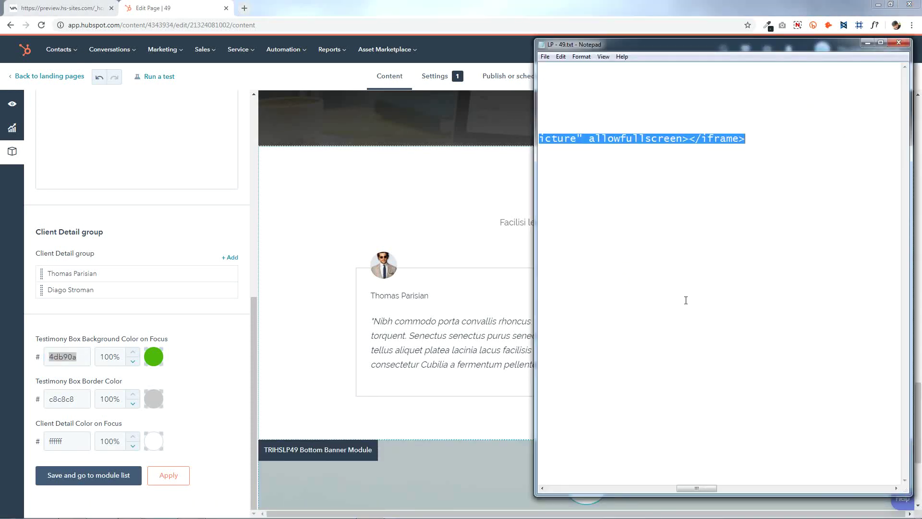
pyautogui.hscroll(-6, 686, 300)
pyautogui.hscroll(-8, 689, 300)
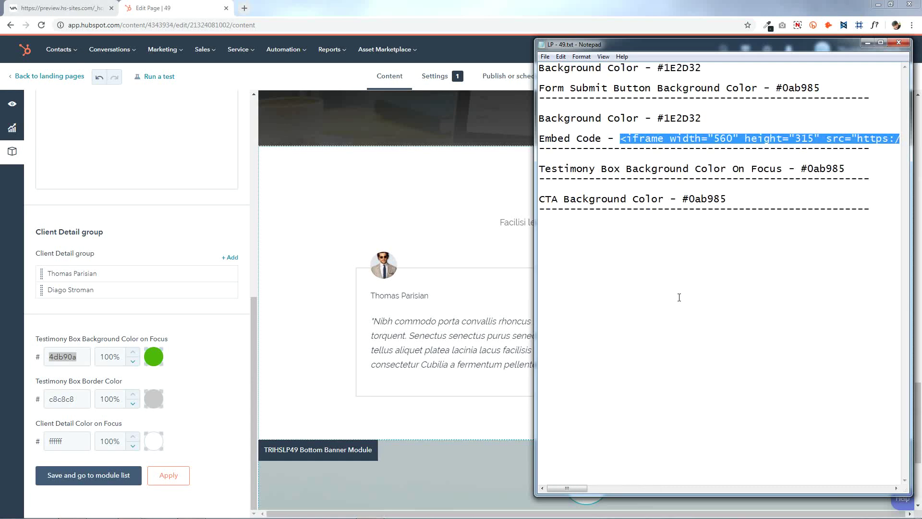
# Step: Copy the code 0ab985 from the Testimony Box Background Color On Focus line of the notes
pyautogui.click(679, 297)
pyautogui.moveTo(810, 169); pyautogui.dragTo(538, 169)
pyautogui.click(836, 169)
pyautogui.doubleClick(829, 169)
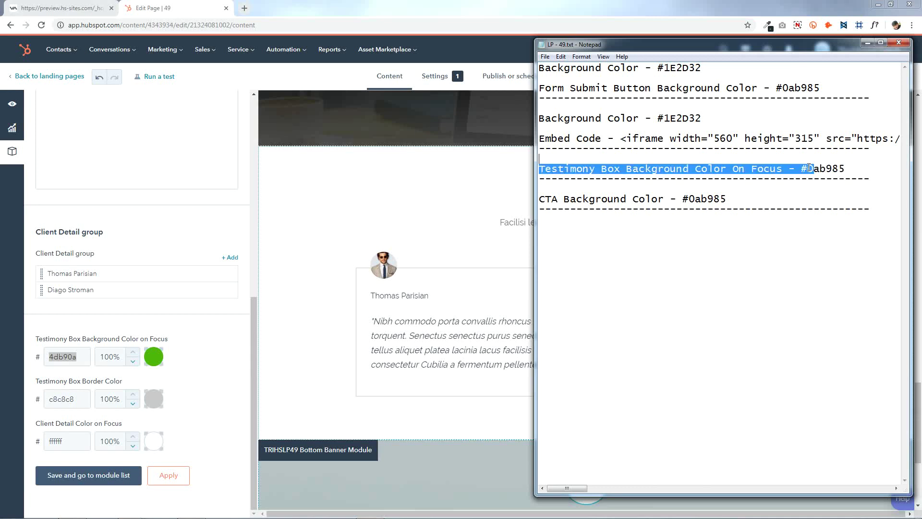
pyautogui.click(810, 169)
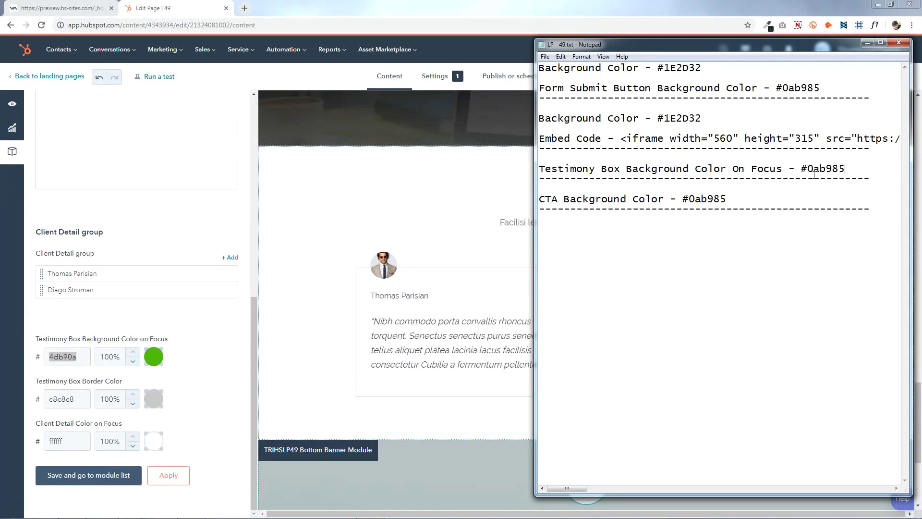
pyautogui.moveTo(808, 169); pyautogui.dragTo(852, 167)
pyautogui.rightClick(836, 165)
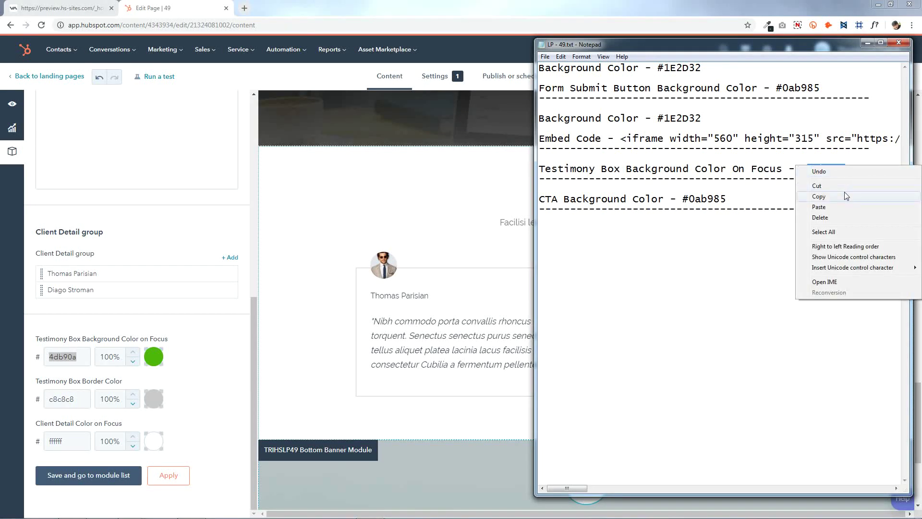
pyautogui.click(845, 196)
# Step: Set the Testimony Box Background Color on Focus to 0ab985 in the HubSpot page editor
pyautogui.rightClick(72, 362)
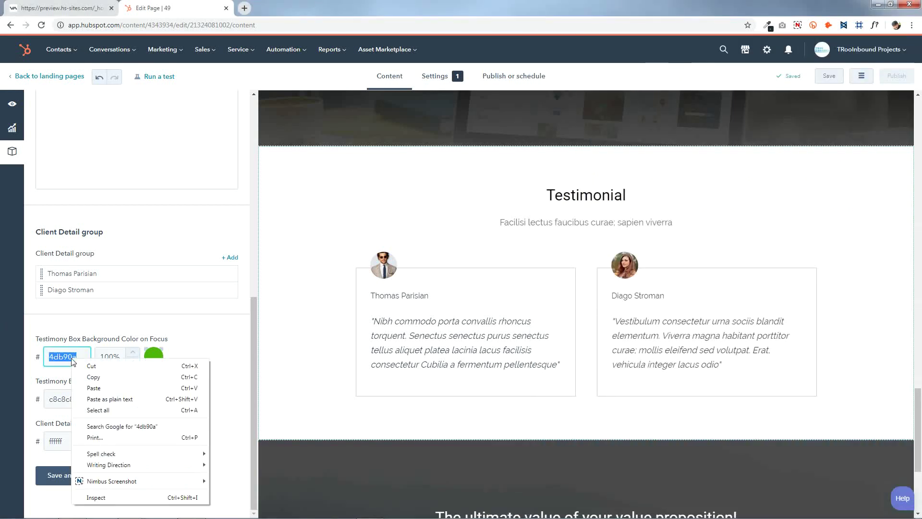
pyautogui.click(98, 392)
pyautogui.click(149, 378)
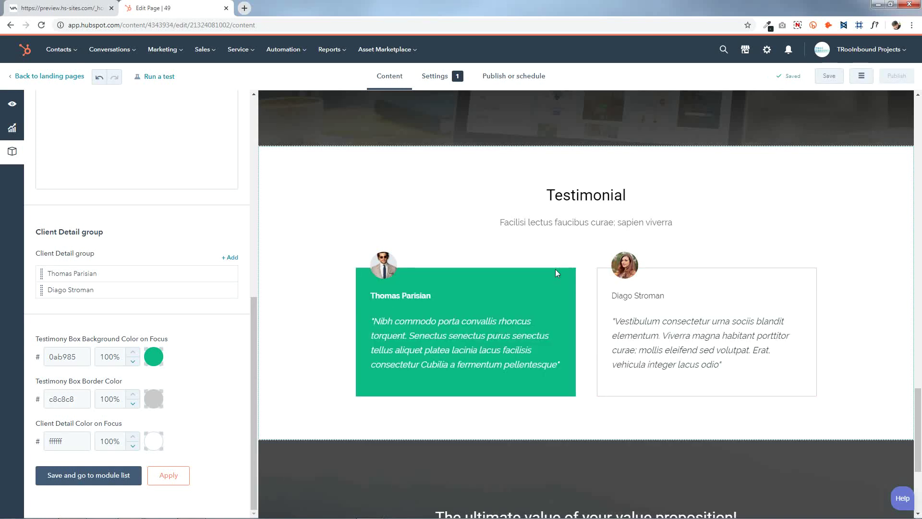
# Step: View the color choices for the testimony box border and client detail on focus, keep both colors, and save the Testimonial module
pyautogui.click(154, 398)
pyautogui.click(92, 430)
pyautogui.click(154, 441)
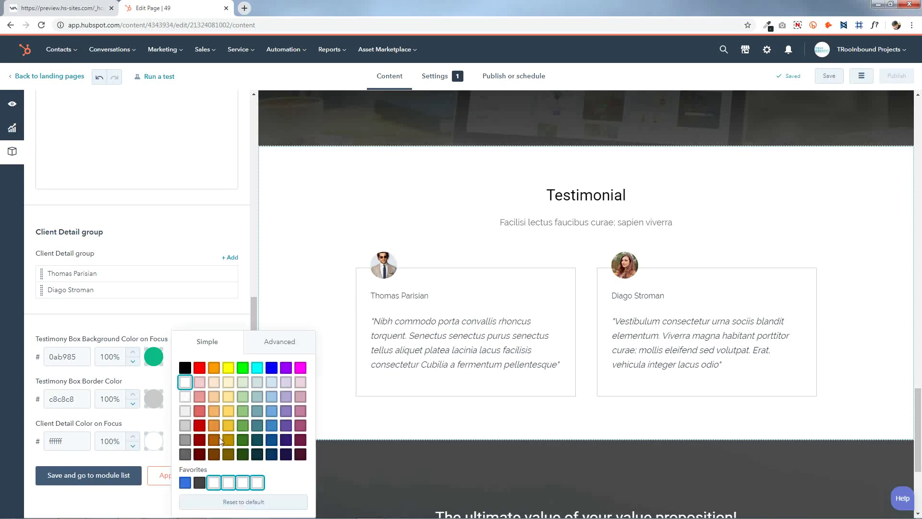
pyautogui.click(154, 443)
pyautogui.click(171, 476)
pyautogui.click(108, 480)
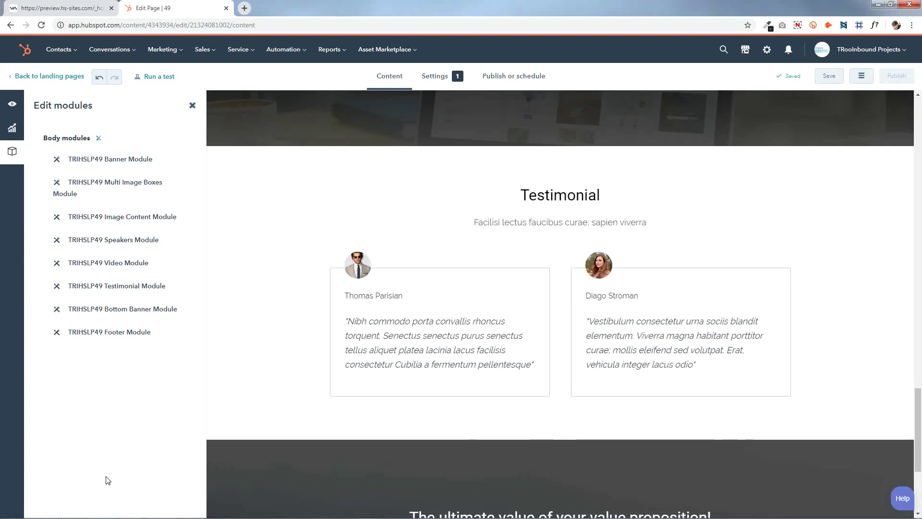
# Step: Open the Bottom Banner module for editing and remove its background image
pyautogui.scroll(-4, 564, 401)
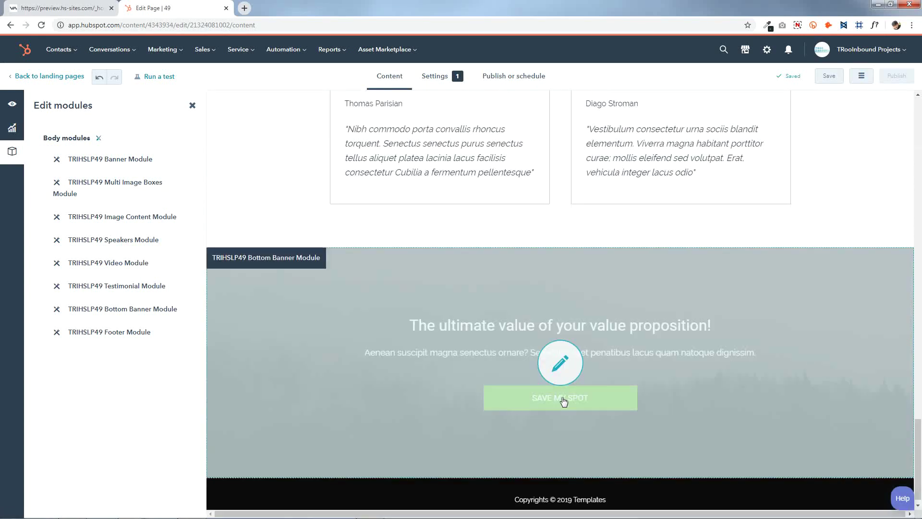
pyautogui.click(585, 366)
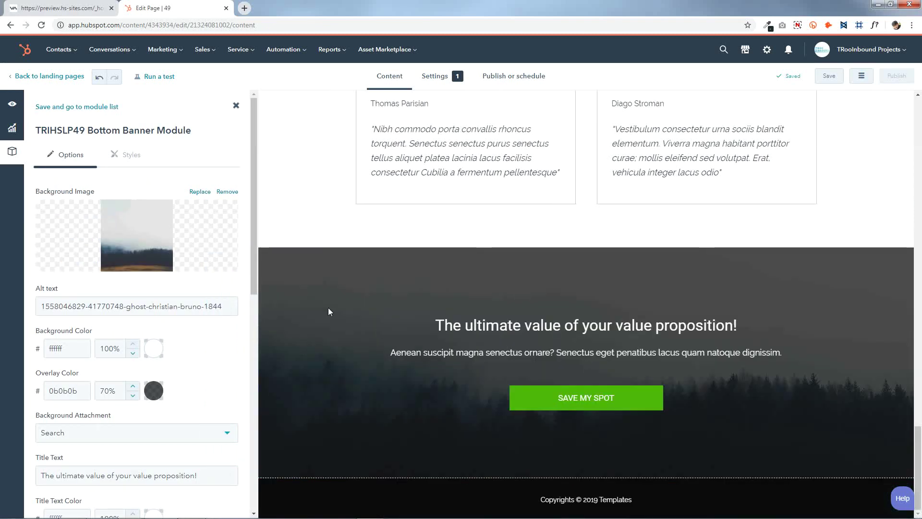
pyautogui.click(228, 192)
# Step: Check the CTA Background Color entry in the LP - 49.txt notes and return to the banner's Background Color field
pyautogui.click(67, 335)
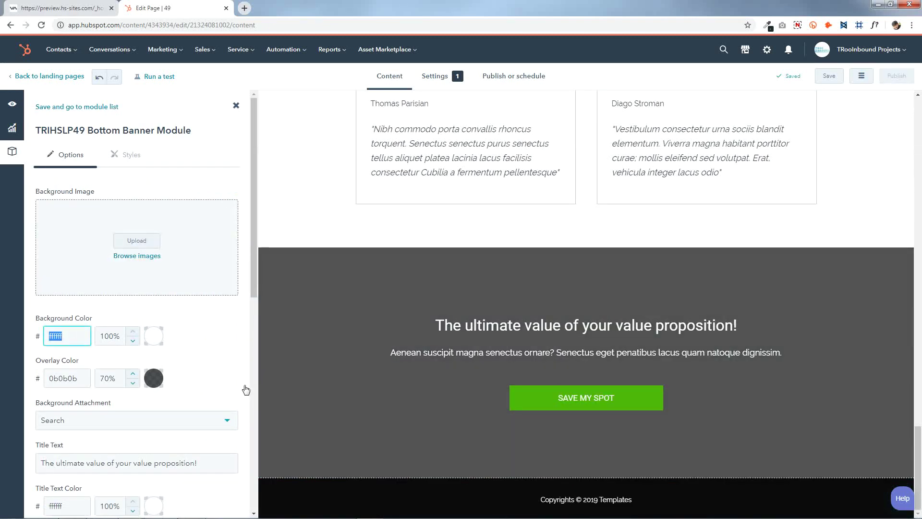
pyautogui.click(370, 508)
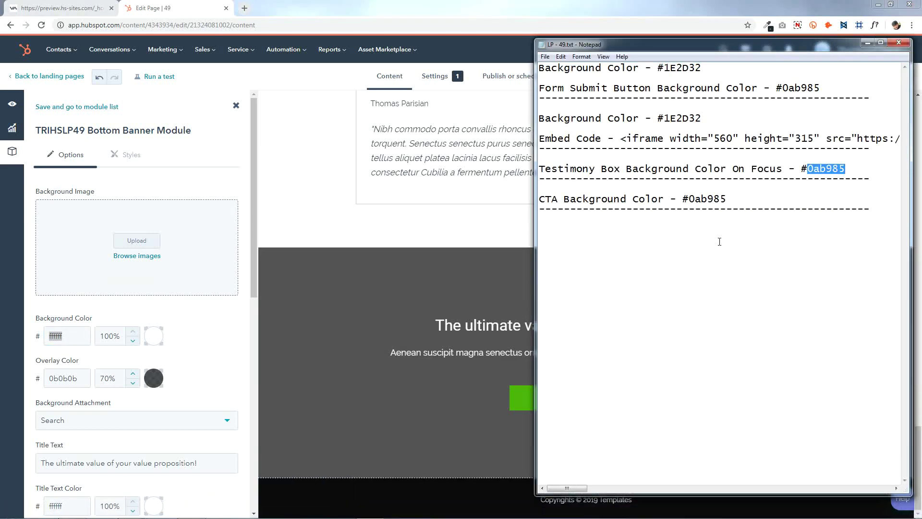
pyautogui.moveTo(690, 198); pyautogui.dragTo(726, 198)
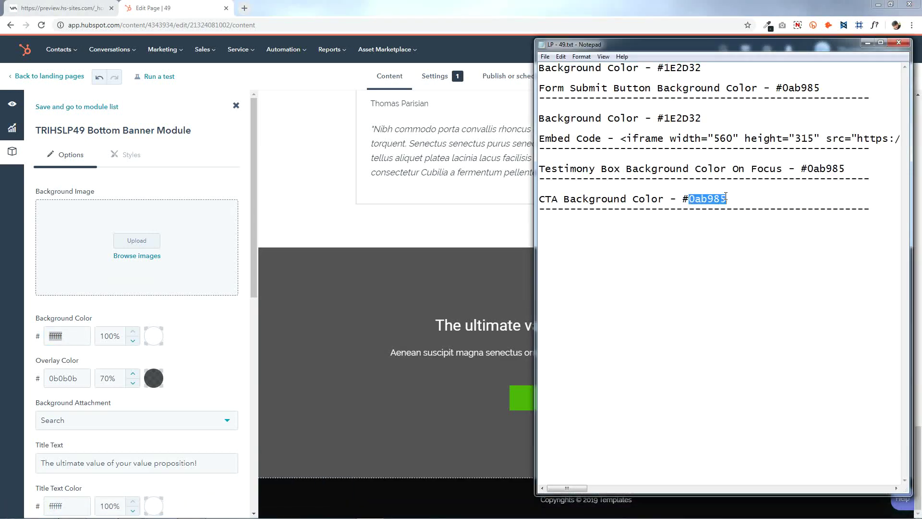
pyautogui.click(774, 197)
pyautogui.click(72, 333)
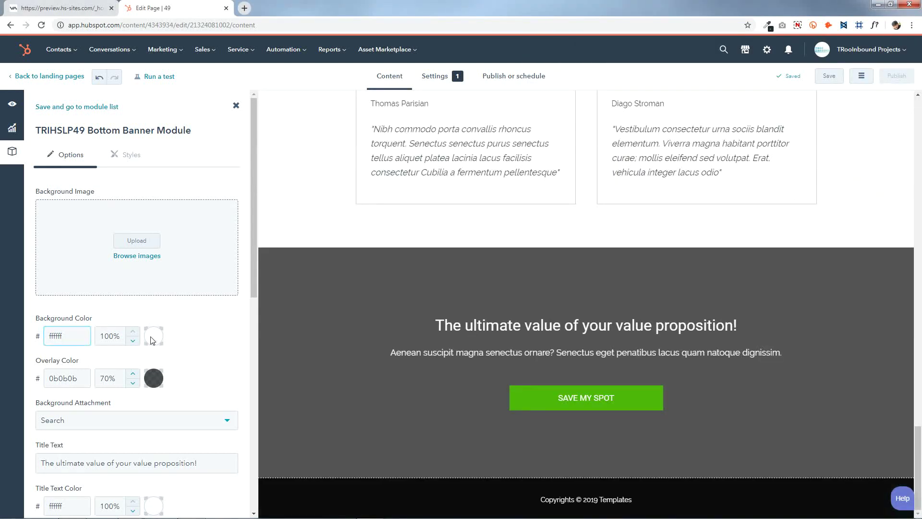
# Step: Set the Bottom Banner's background color to 45818E and its overlay opacity to 0%, saving the module
pyautogui.click(153, 336)
pyautogui.click(258, 339)
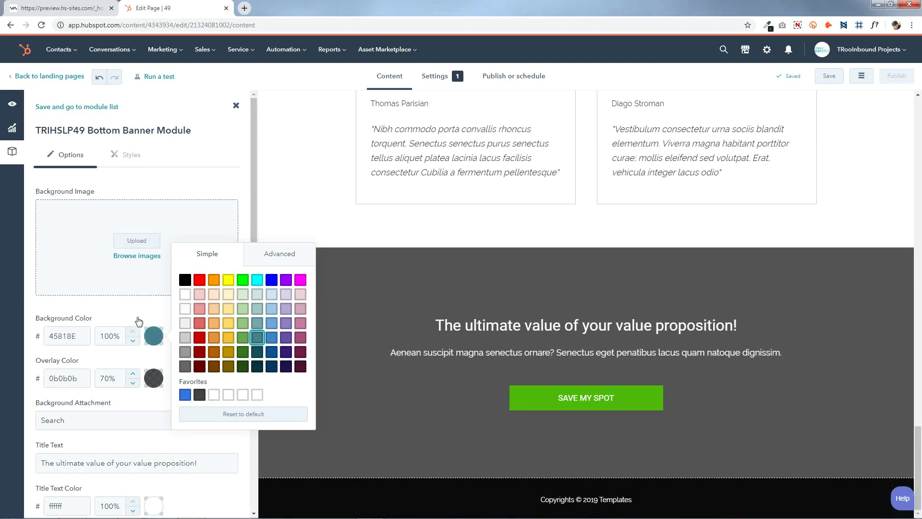
pyautogui.click(73, 363)
pyautogui.doubleClick(104, 379)
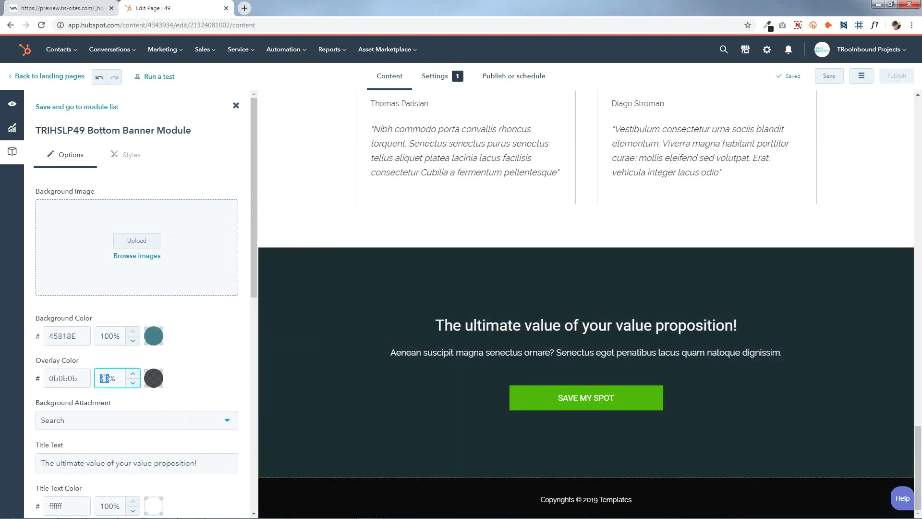
pyautogui.write('0')
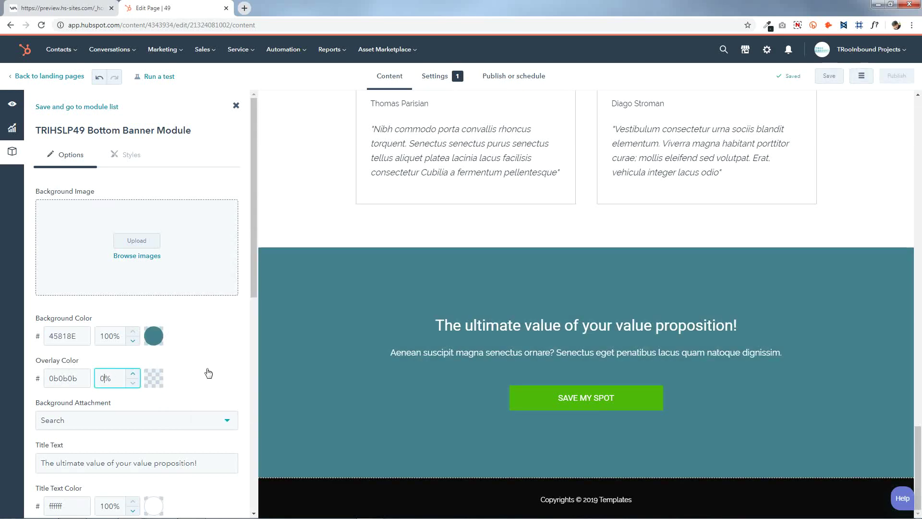
pyautogui.scroll(-10, 204, 372)
pyautogui.click(169, 475)
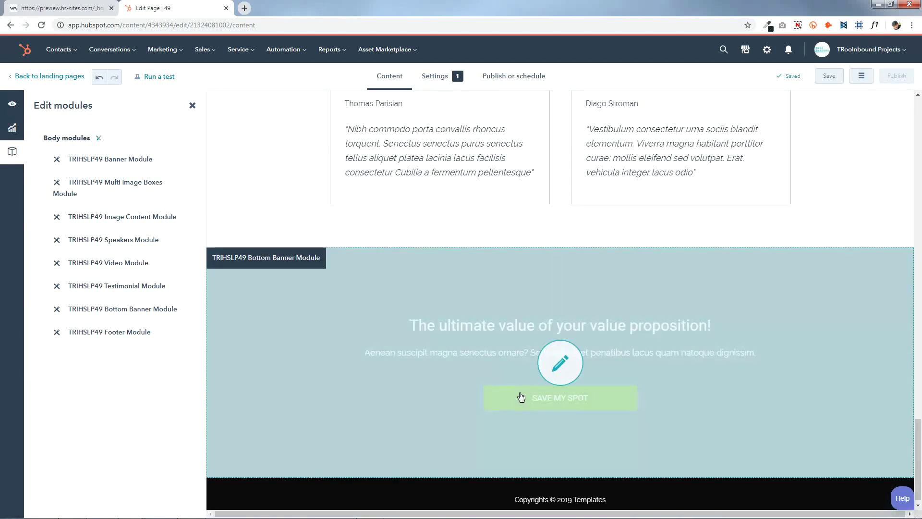
# Step: Reopen the Bottom Banner module and insert Background image03 as its background image
pyautogui.click(521, 397)
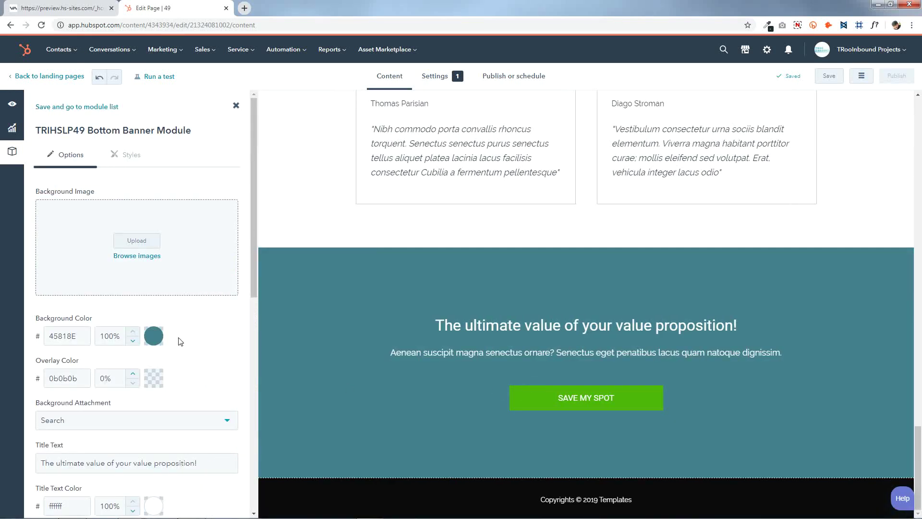
pyautogui.click(137, 255)
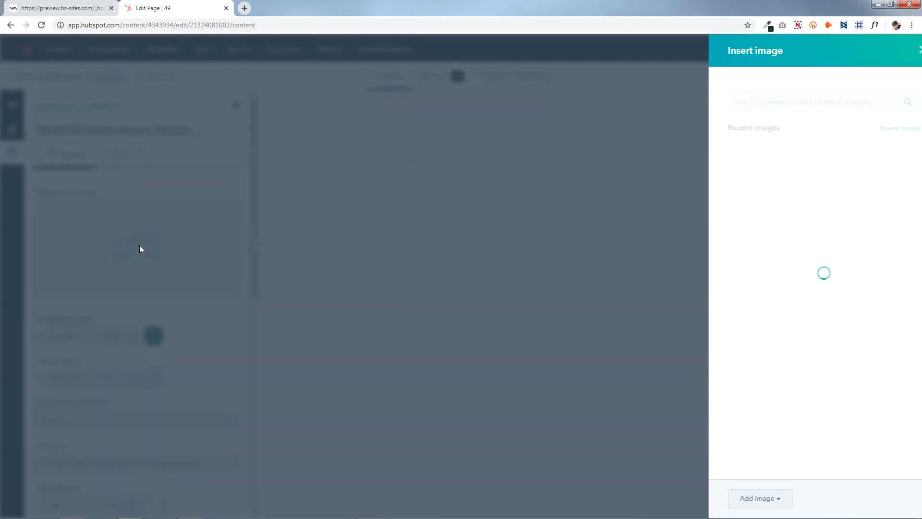
pyautogui.click(878, 344)
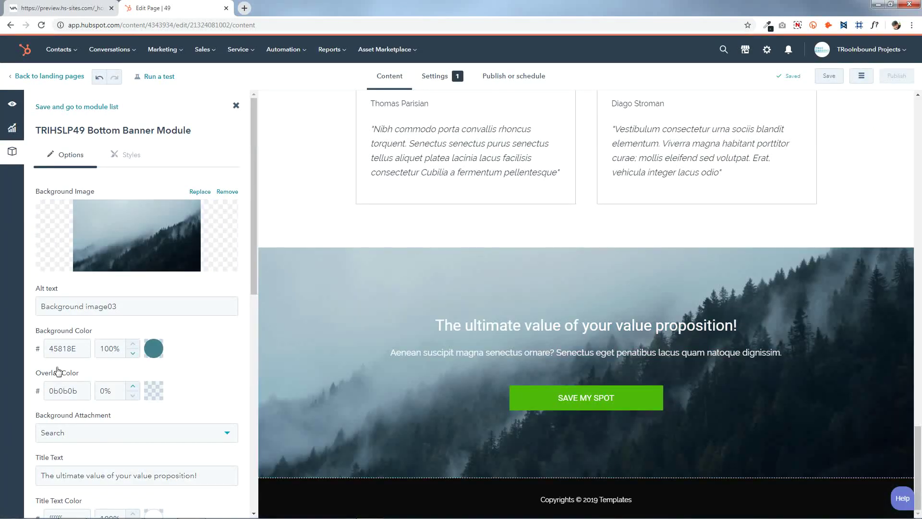
# Step: Set the Bottom Banner's overlay color opacity to 80%
pyautogui.click(154, 391)
pyautogui.doubleClick(103, 390)
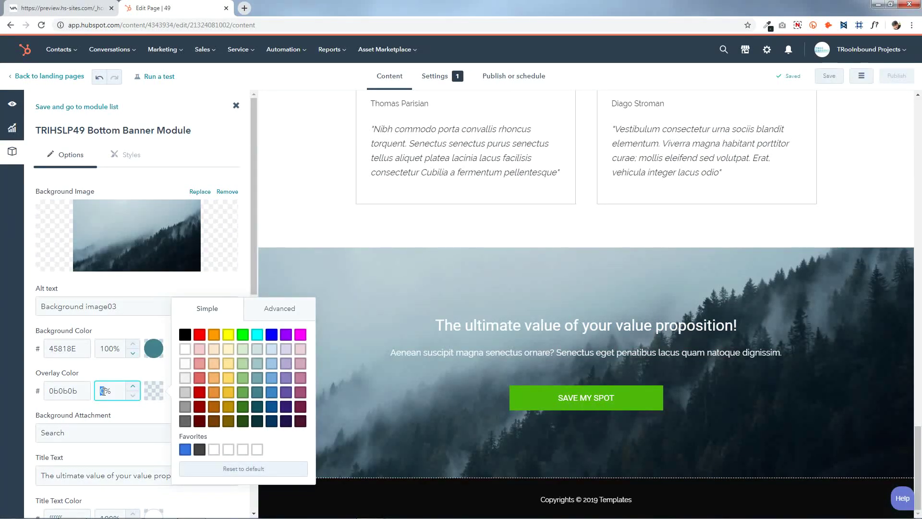
pyautogui.write('1')
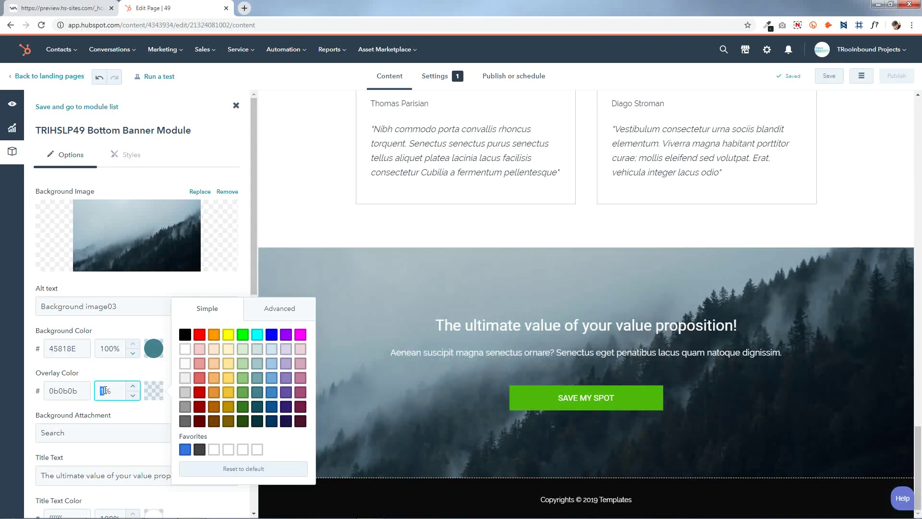
pyautogui.write('80')
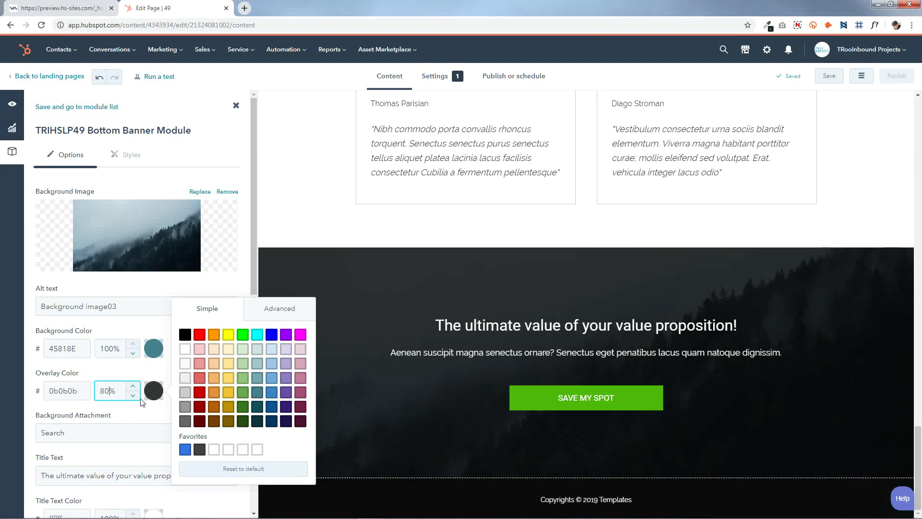
# Step: Adjust the Bottom Banner's overlay opacity to 80% and set its background attachment to Scroll
pyautogui.click(133, 394)
pyautogui.click(132, 393)
pyautogui.click(132, 387)
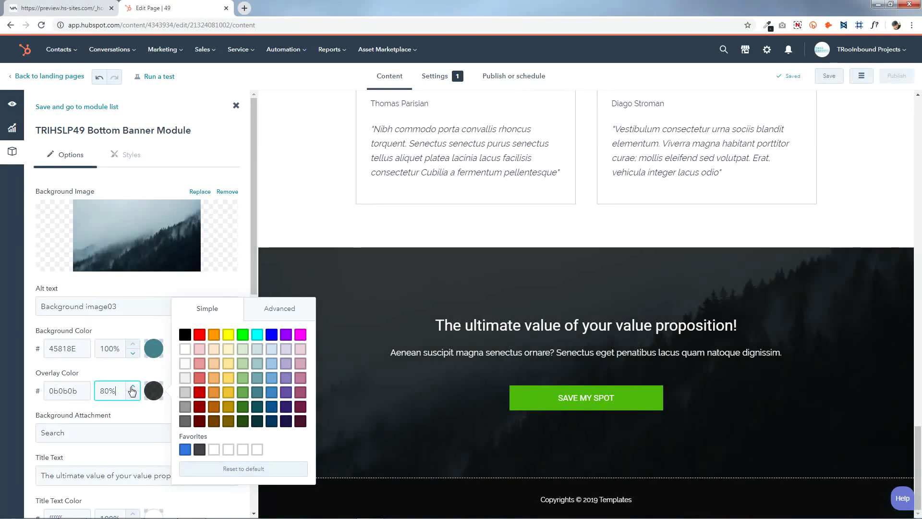
pyautogui.click(132, 387)
pyautogui.click(145, 404)
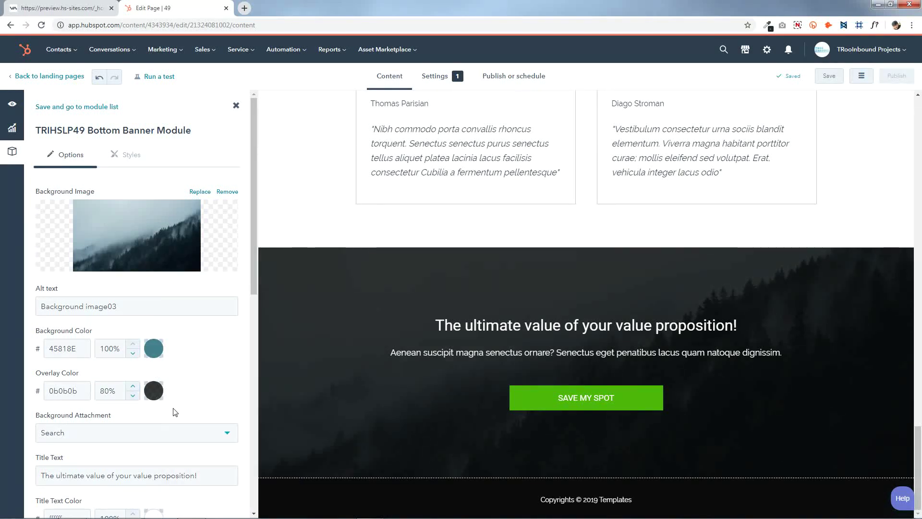
pyautogui.click(78, 460)
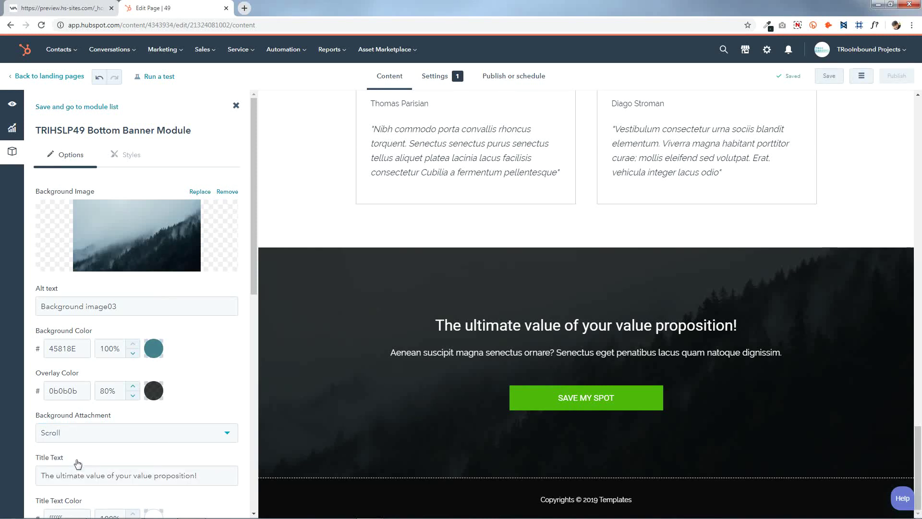
# Step: Review the Bottom Banner's title text, title text color and subtitle text options
pyautogui.scroll(-4, 187, 396)
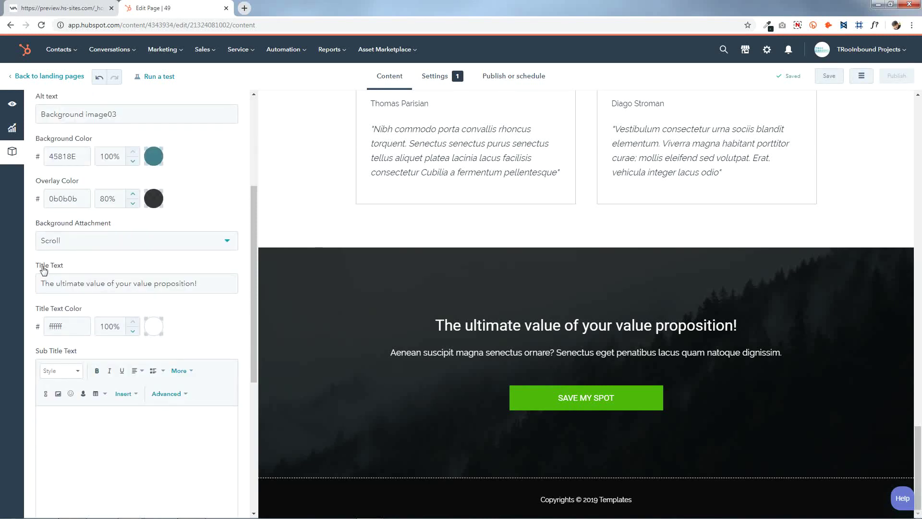
pyautogui.click(180, 281)
pyautogui.tripleClick(180, 280)
pyautogui.click(200, 290)
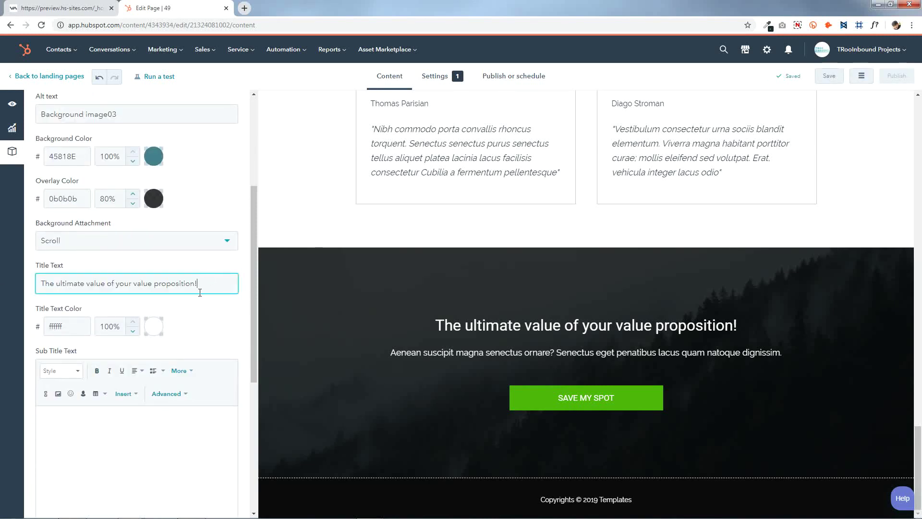
pyautogui.click(154, 326)
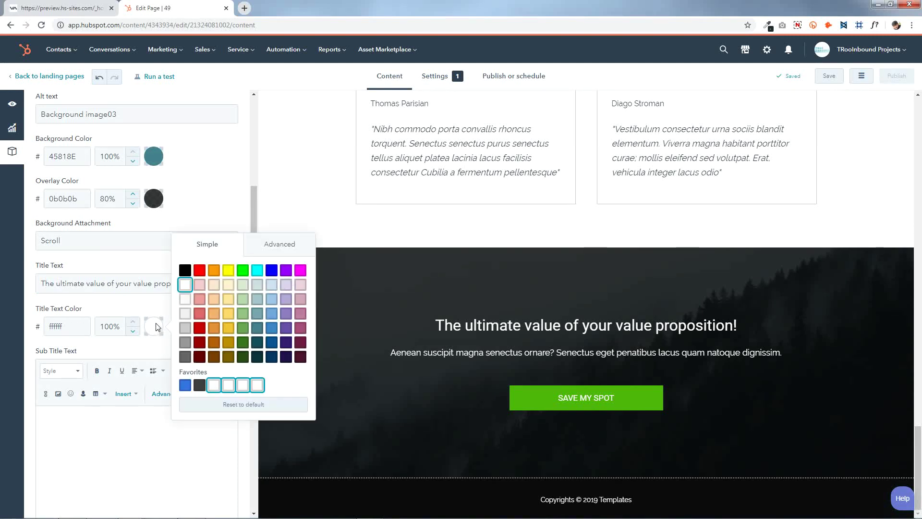
pyautogui.click(156, 327)
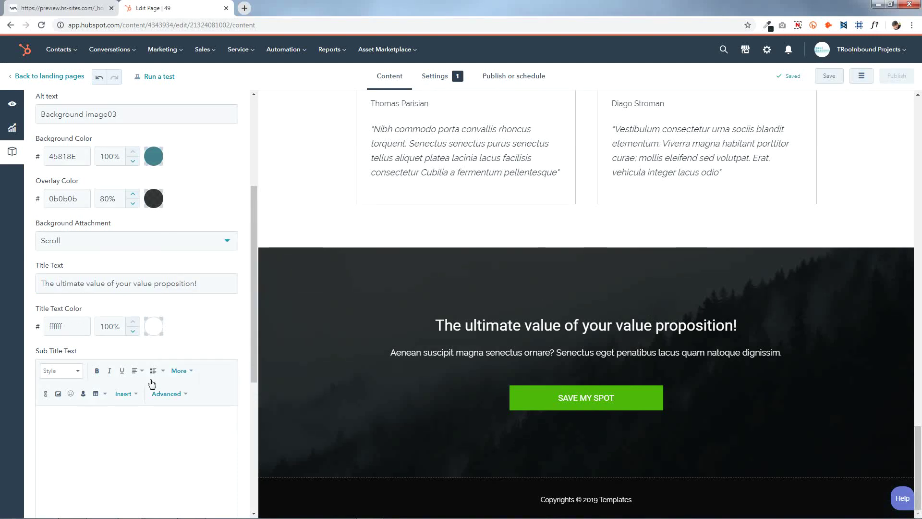
pyautogui.scroll(-3, 56, 369)
pyautogui.moveTo(39, 270); pyautogui.dragTo(248, 278)
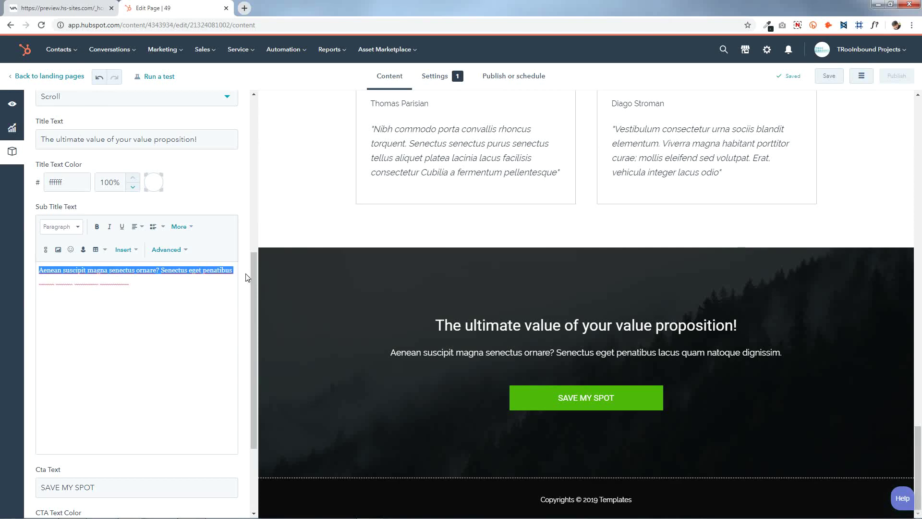
pyautogui.click(173, 331)
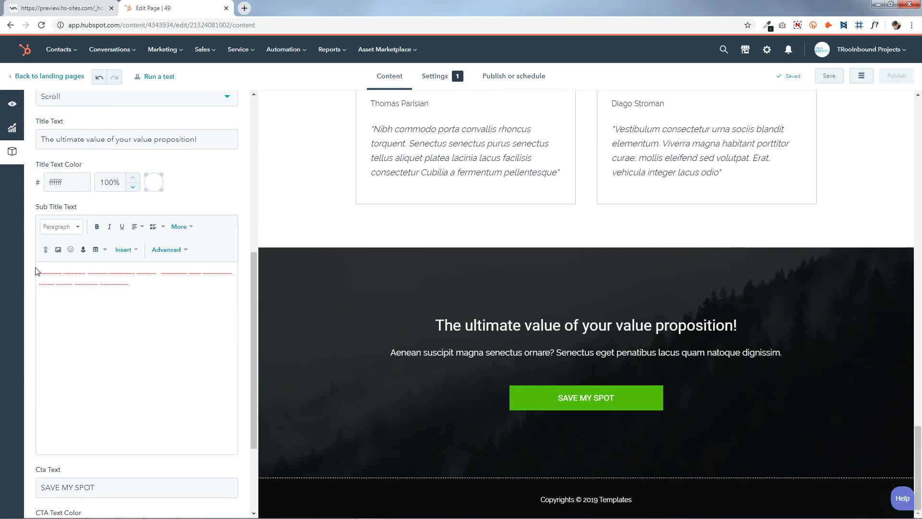
pyautogui.moveTo(40, 267); pyautogui.dragTo(141, 330)
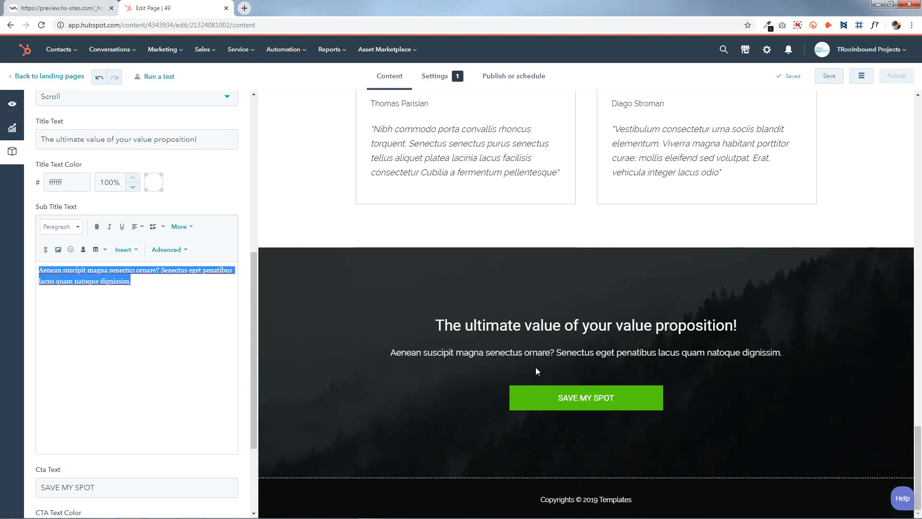
pyautogui.click(179, 360)
# Step: Review the Bottom Banner's CTA text and CTA text color options
pyautogui.scroll(-3, 172, 360)
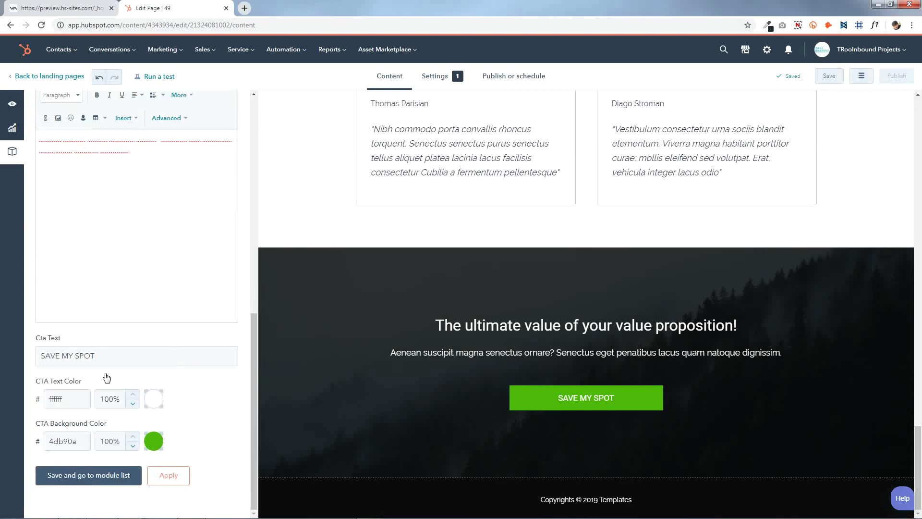
pyautogui.moveTo(103, 356); pyautogui.dragTo(2, 359)
pyautogui.click(130, 353)
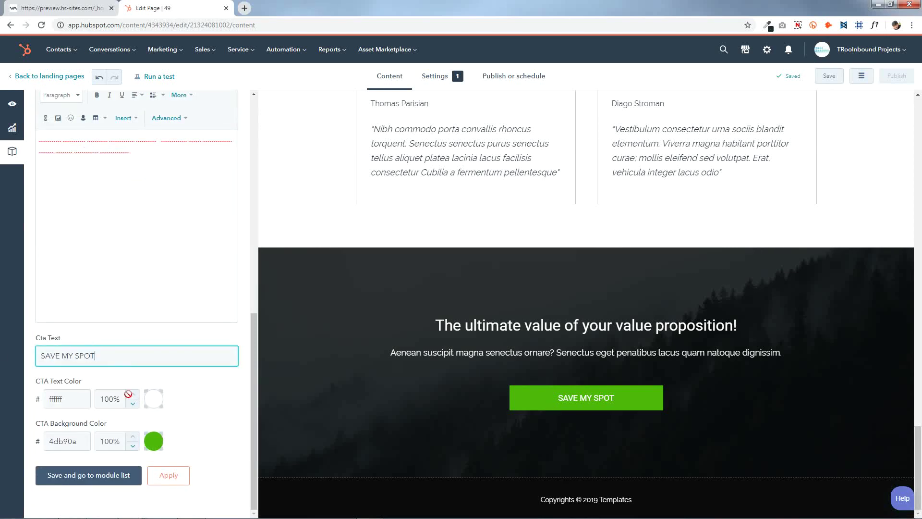
pyautogui.click(155, 400)
pyautogui.click(152, 399)
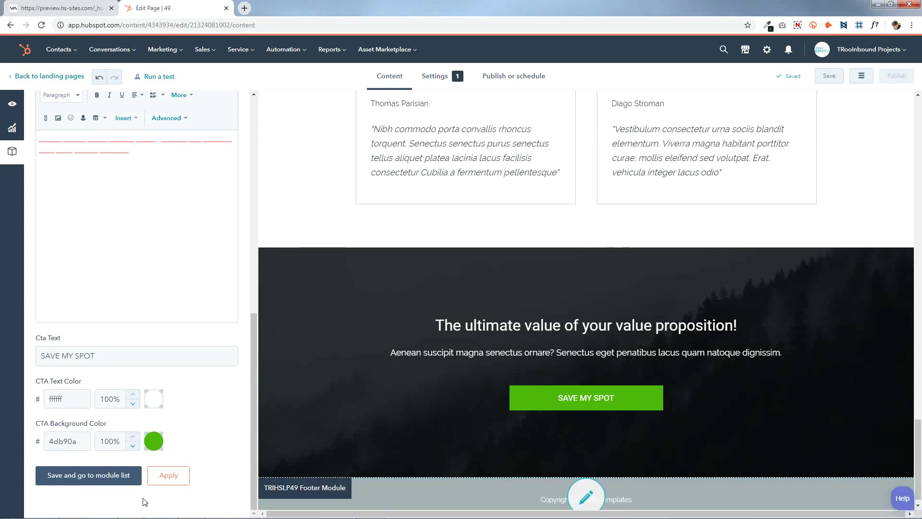
# Step: Set the Bottom Banner's CTA background color to 0ab985, copied from the LP - 49.txt notes, and save the module
pyautogui.doubleClick(87, 446)
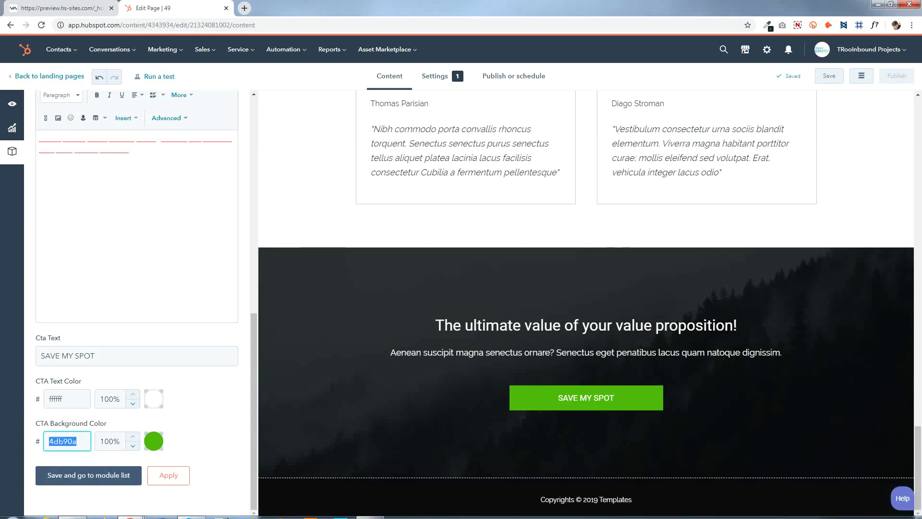
pyautogui.click(377, 514)
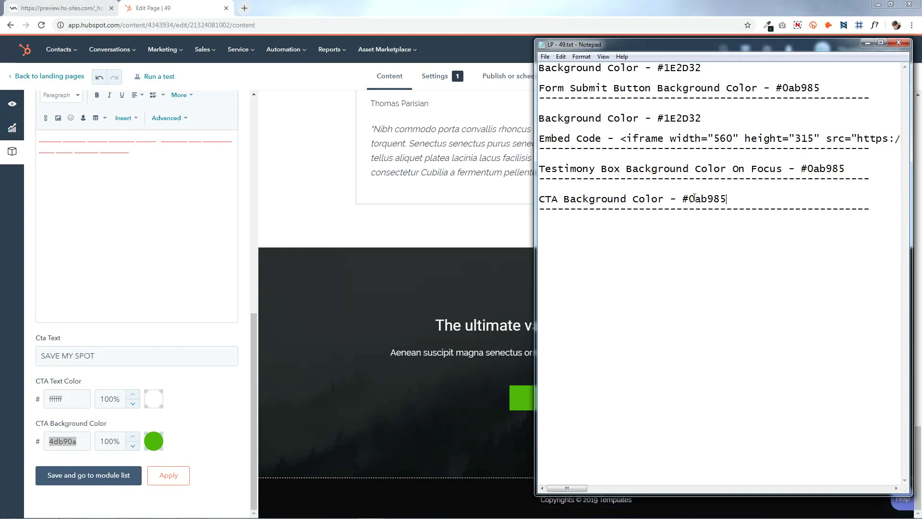
pyautogui.moveTo(692, 199); pyautogui.dragTo(727, 198)
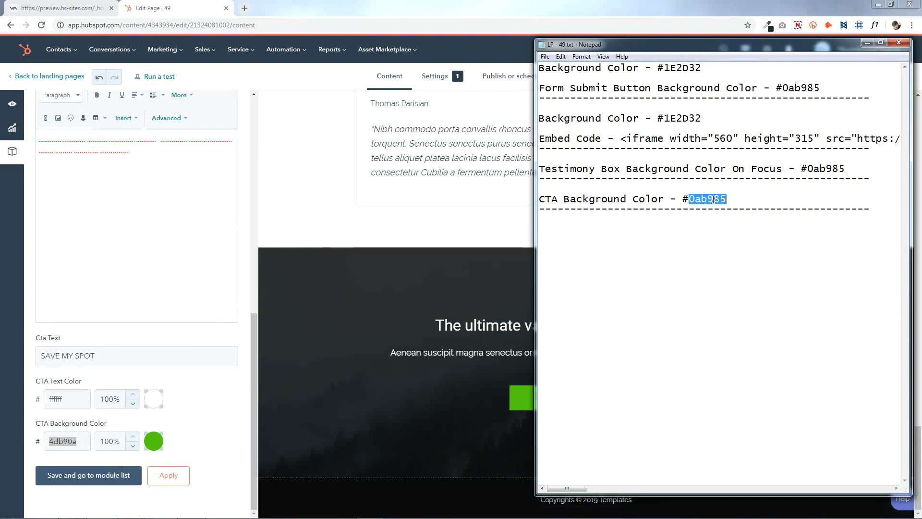
pyautogui.rightClick(713, 199)
pyautogui.click(734, 231)
pyautogui.rightClick(66, 440)
pyautogui.click(87, 321)
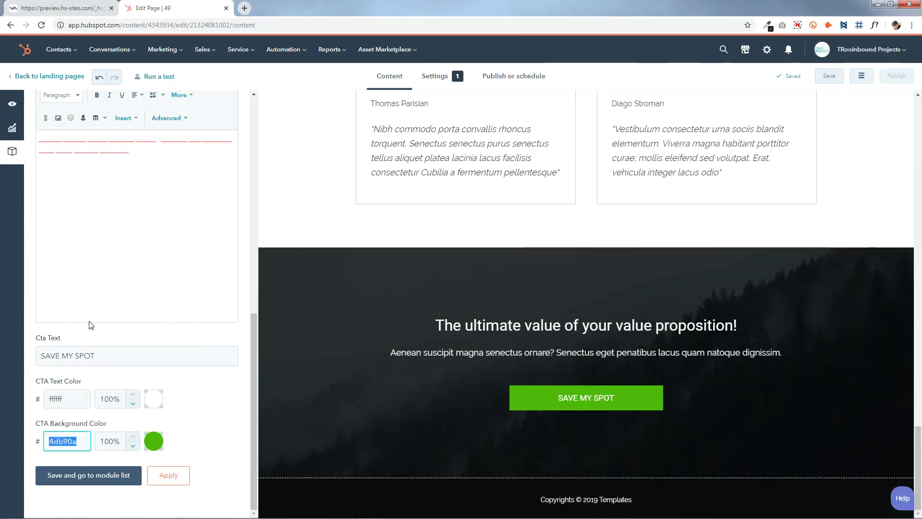
pyautogui.click(122, 474)
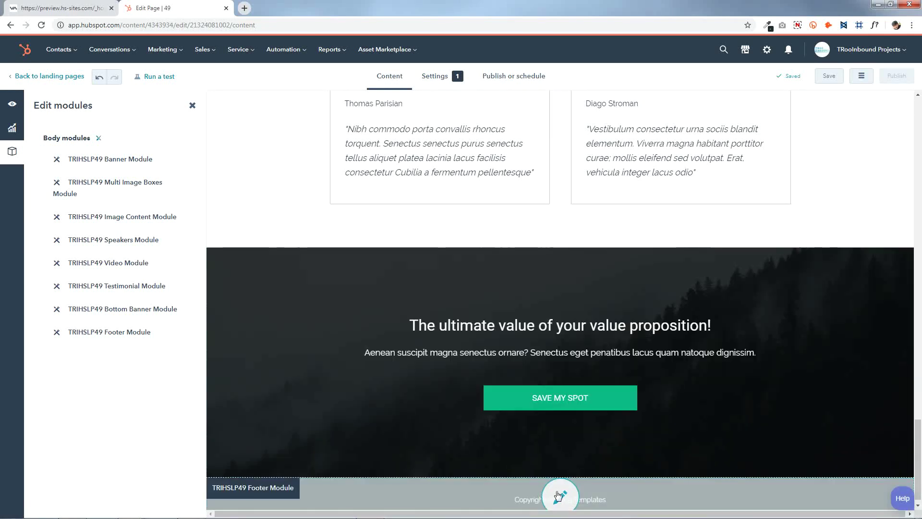
# Step: Open the Footer module, review its background color, copyright text and copyright text color options, and apply the module
pyautogui.click(559, 495)
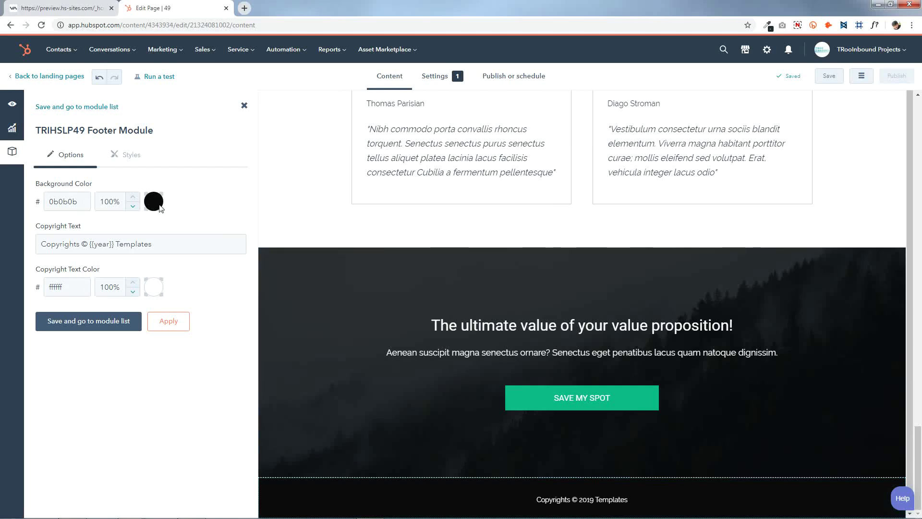
pyautogui.click(152, 203)
pyautogui.moveTo(159, 244); pyautogui.dragTo(1, 232)
pyautogui.click(203, 249)
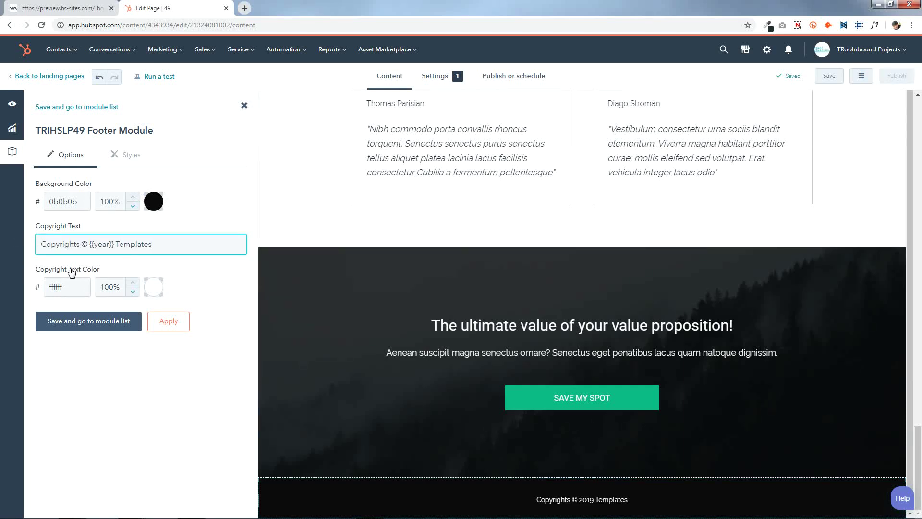
pyautogui.click(150, 285)
pyautogui.click(164, 321)
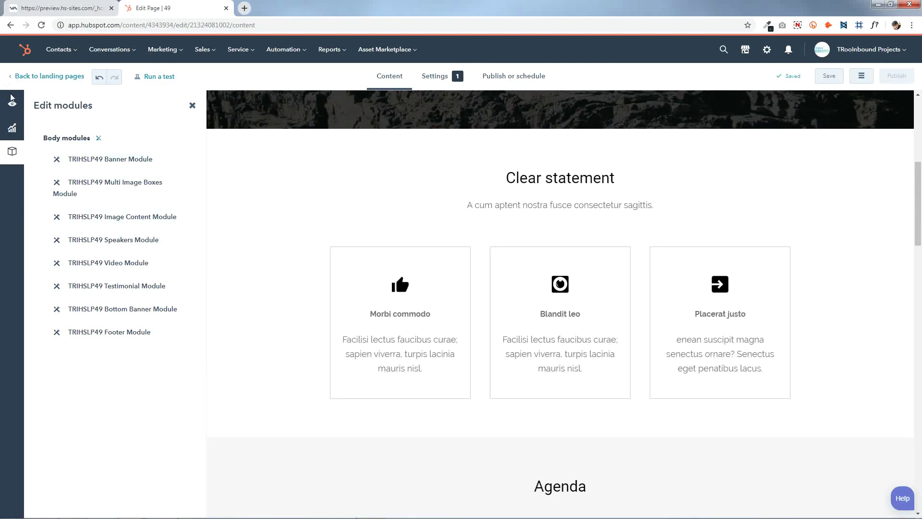
# Step: Open the page's shareable preview in a new window and examine all its sections from the banner down to the testimonials
pyautogui.click(12, 101)
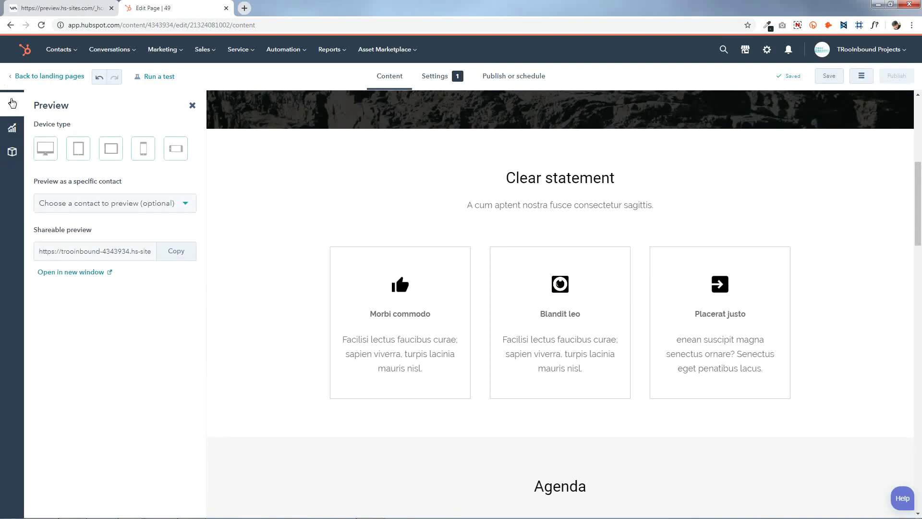
pyautogui.click(74, 272)
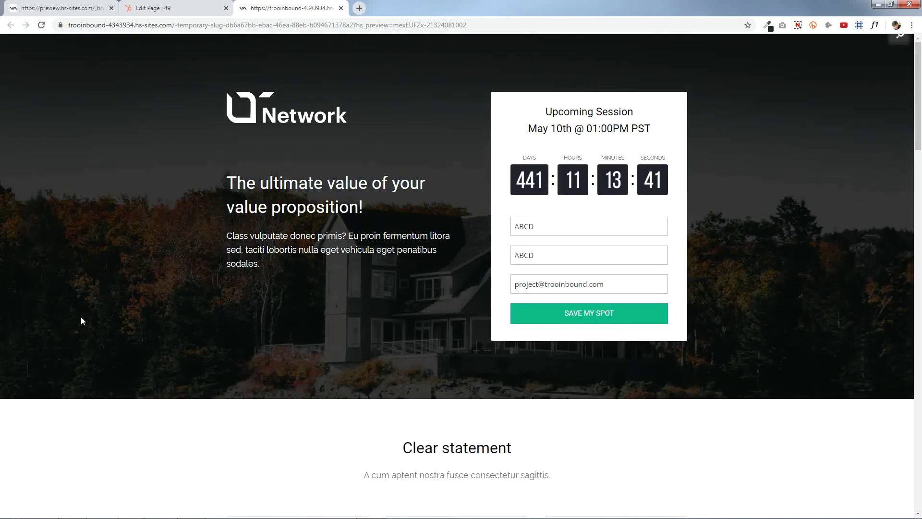
pyautogui.scroll(-14, 920, 107)
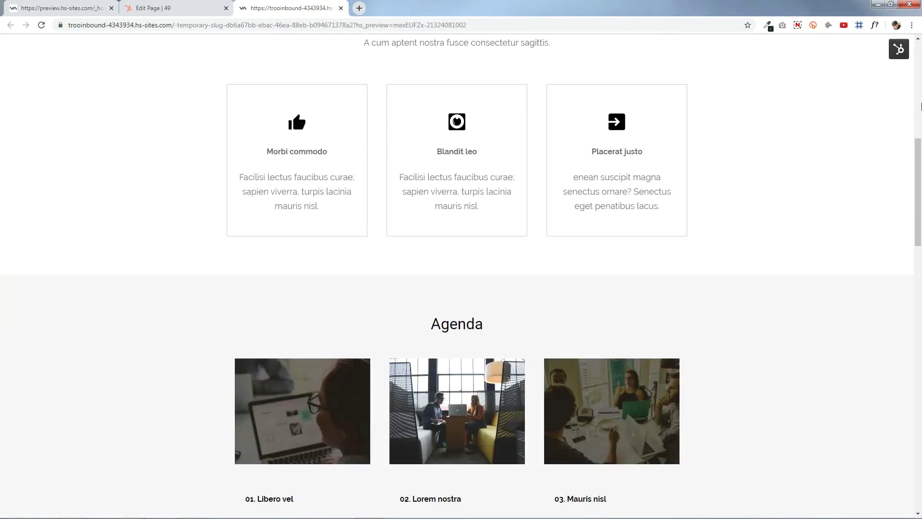
pyautogui.scroll(-20, 920, 107)
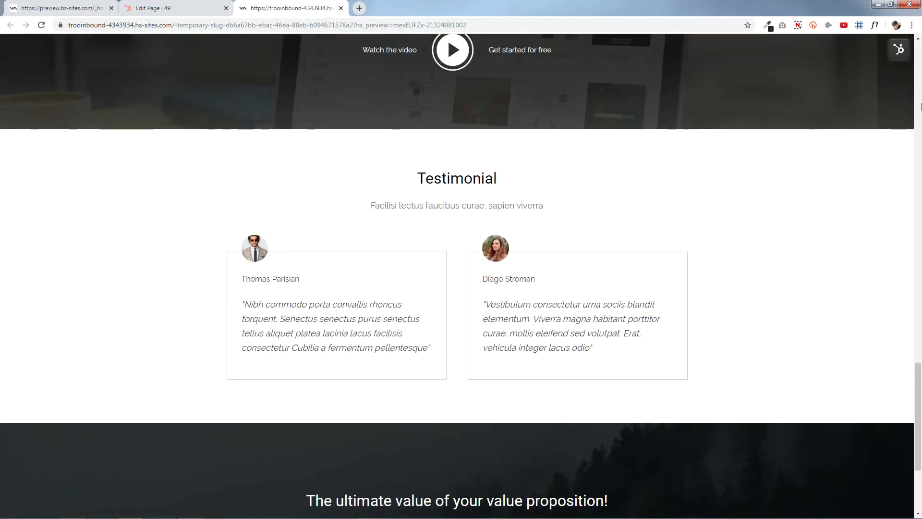
pyautogui.scroll(20, 921, 106)
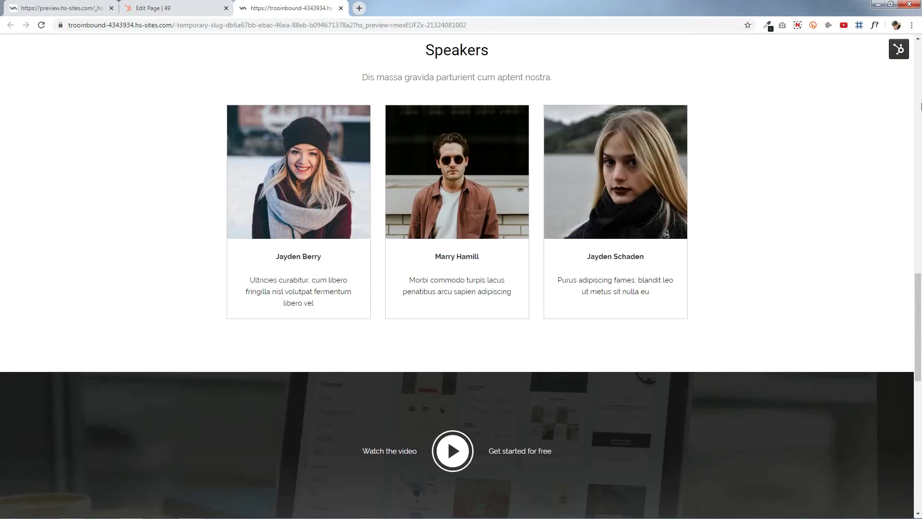
pyautogui.scroll(10, 920, 107)
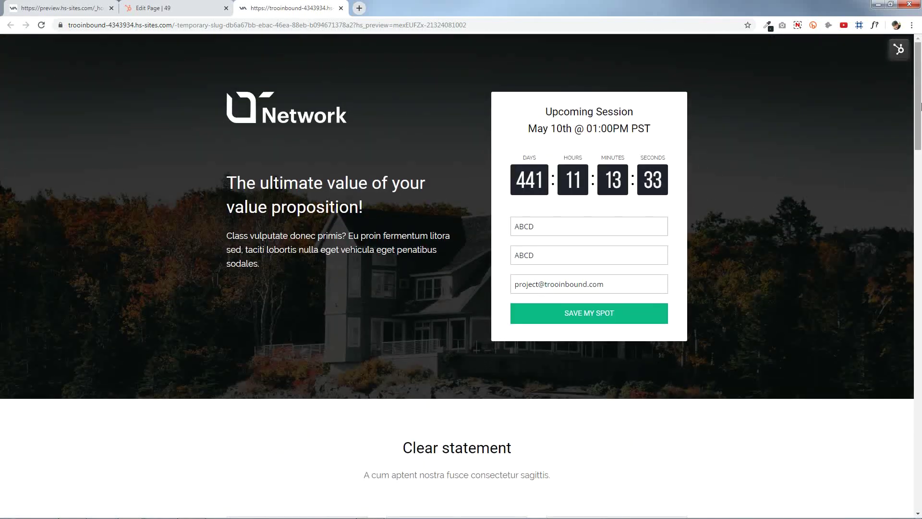
# Step: Examine the original template's preview in its own browser tab, through the speakers, video and testimonial sections
pyautogui.click(72, 8)
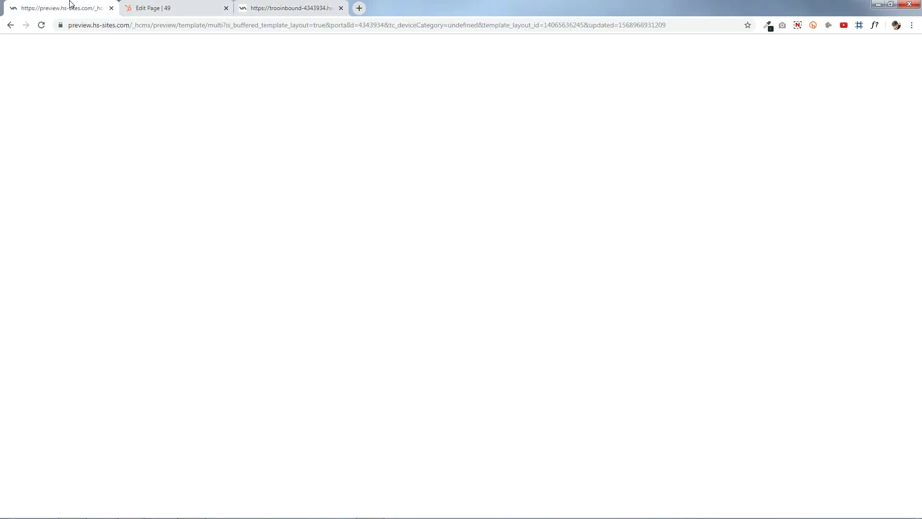
pyautogui.scroll(-6, 85, 200)
pyautogui.scroll(-20, 85, 199)
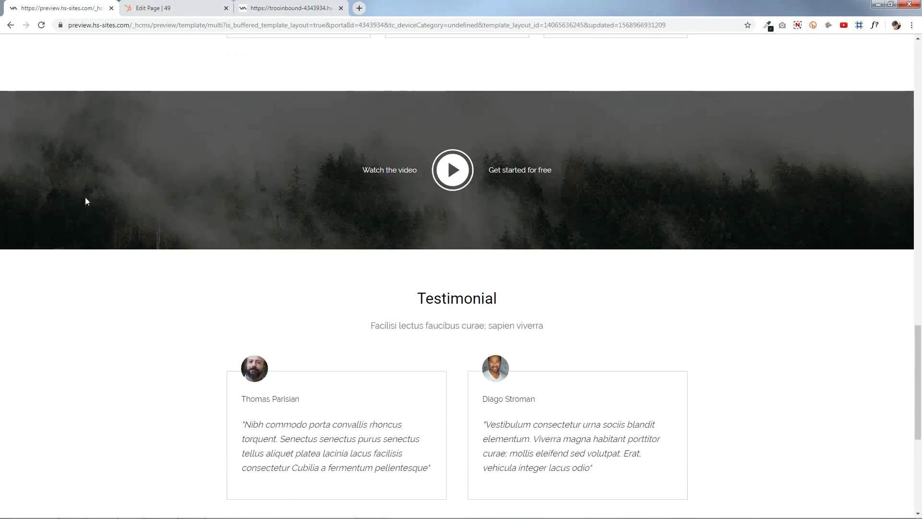
pyautogui.scroll(20, 87, 201)
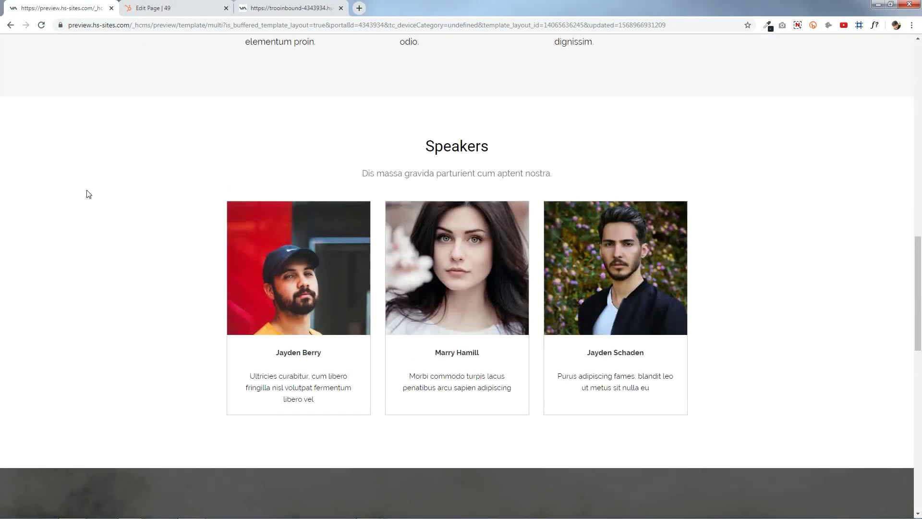
pyautogui.scroll(3, 87, 194)
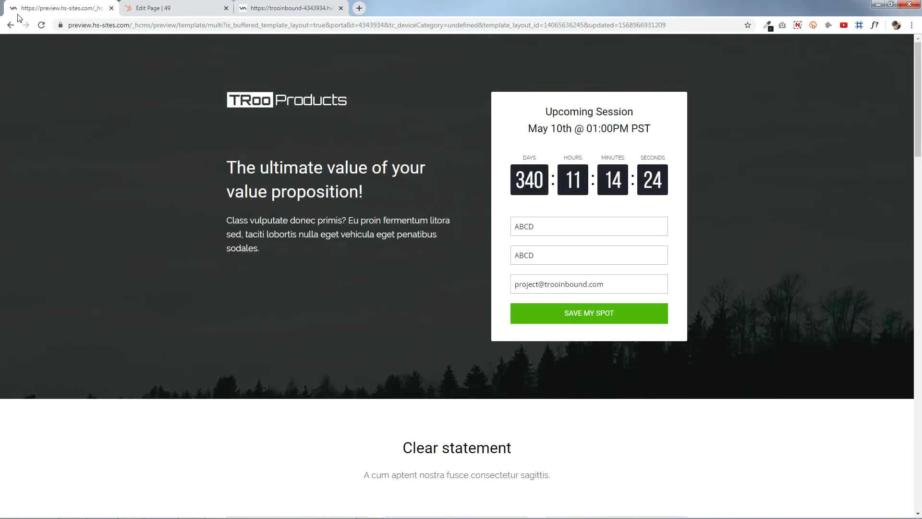
# Step: Compare the top banners of the original template preview and the edited page preview, ending on the edited page
pyautogui.click(290, 5)
pyautogui.hotkey('ctrl', '1')
pyautogui.hotkey('ctrl', '3')
pyautogui.hotkey('ctrl', '1')
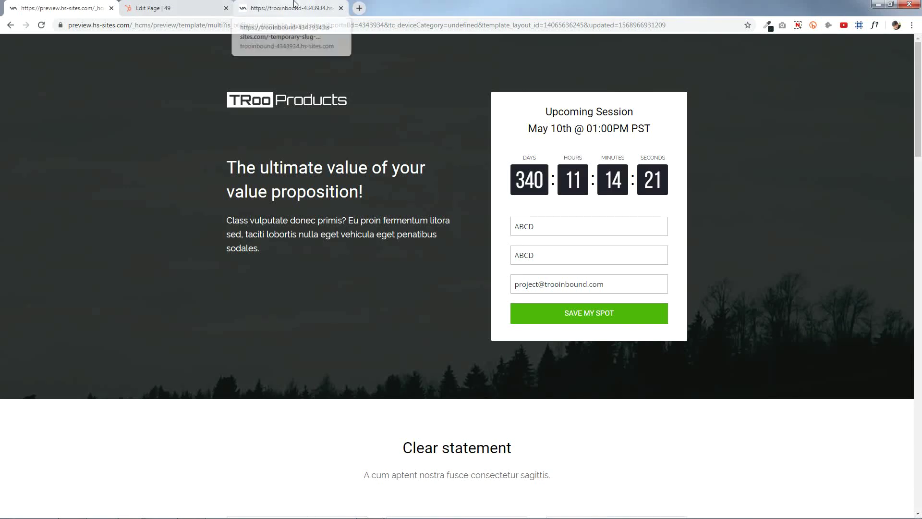
pyautogui.click(240, 6)
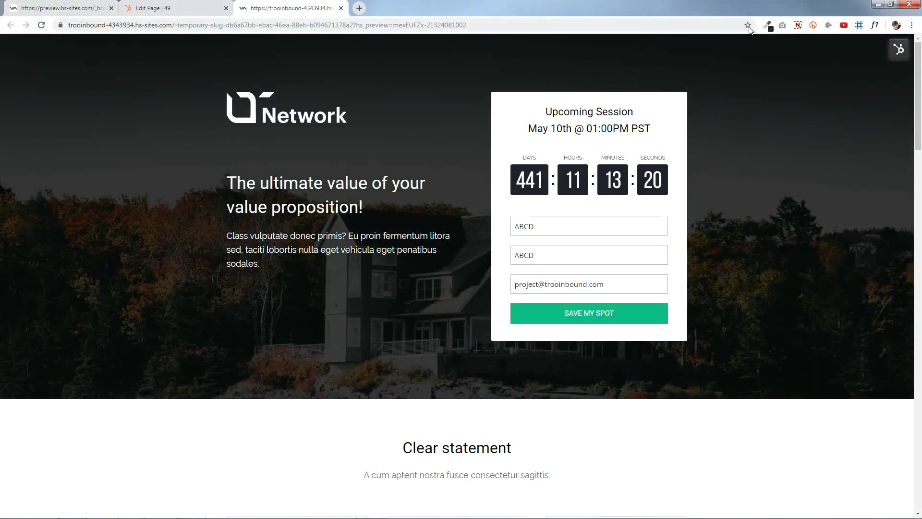
pyautogui.click(798, 25)
pyautogui.click(774, 90)
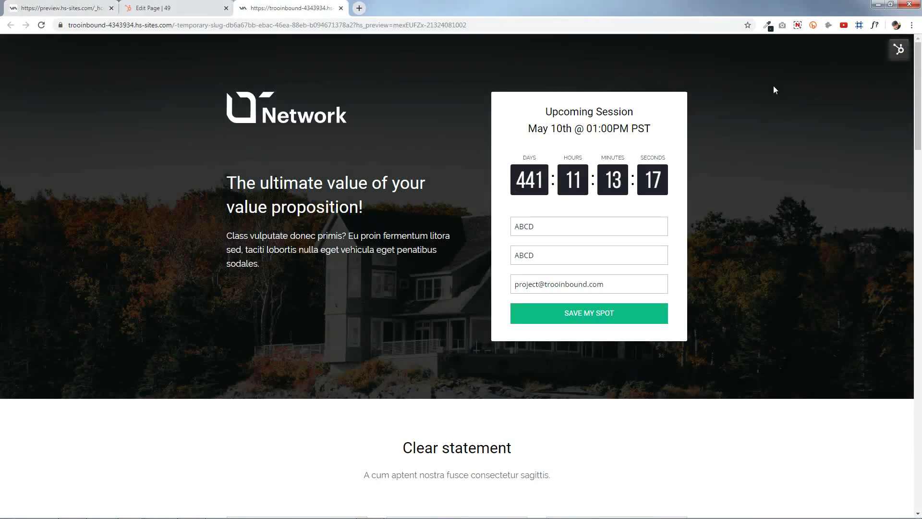